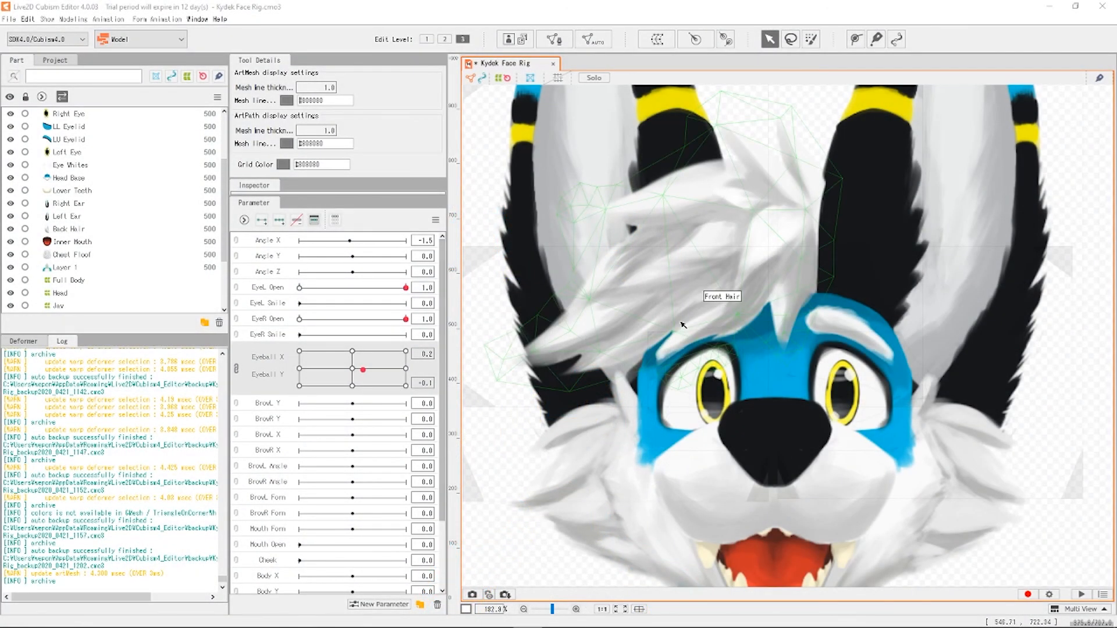
Test the eye rig by setting Eyeball X to 0.3, EyeL Open to 0.5 and EyeR Open to 0.7.
{"action": "scroll", "coordinate": [657, 295], "scroll_direction": "down", "scroll_amount": 5}
{"action": "scroll", "coordinate": [646, 320], "scroll_direction": "up", "scroll_amount": 3}
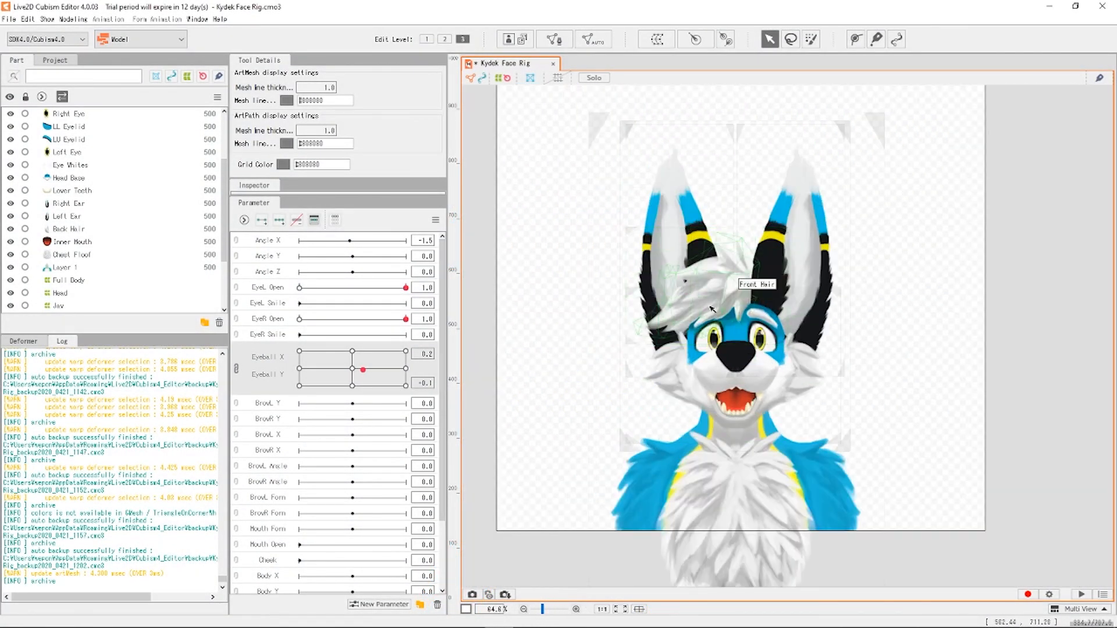
{"action": "mouse_move", "coordinate": [382, 369]}
{"action": "left_mouse_down"}
{"action": "mouse_move", "coordinate": [324, 369]}
{"action": "mouse_move", "coordinate": [367, 368]}
{"action": "left_mouse_up"}
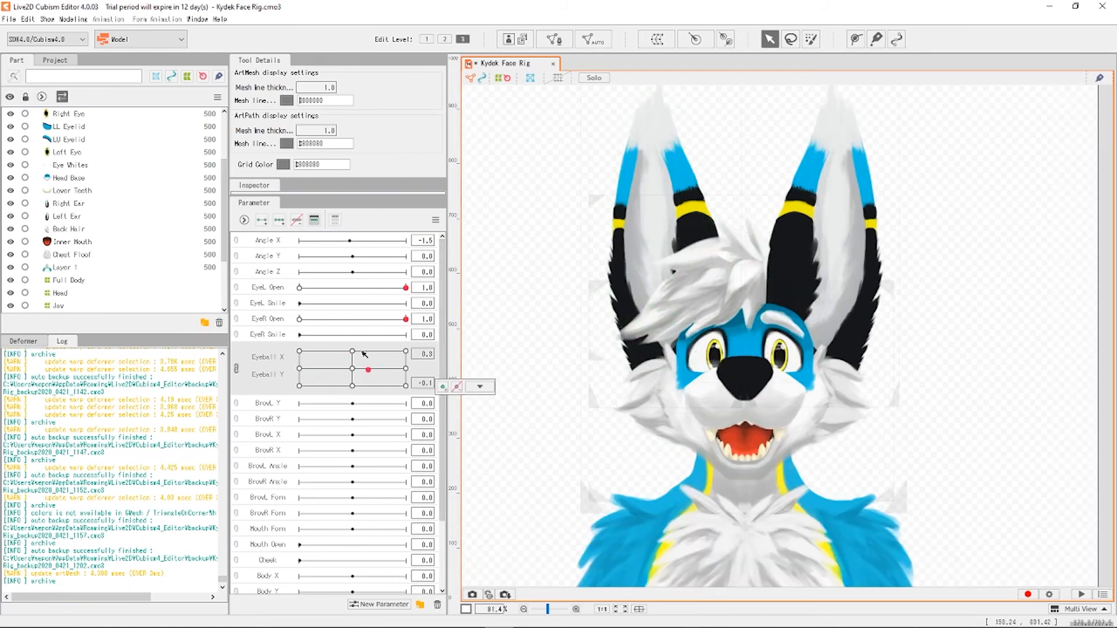
{"action": "left_click_drag", "start_coordinate": [369, 288], "coordinate": [374, 326]}
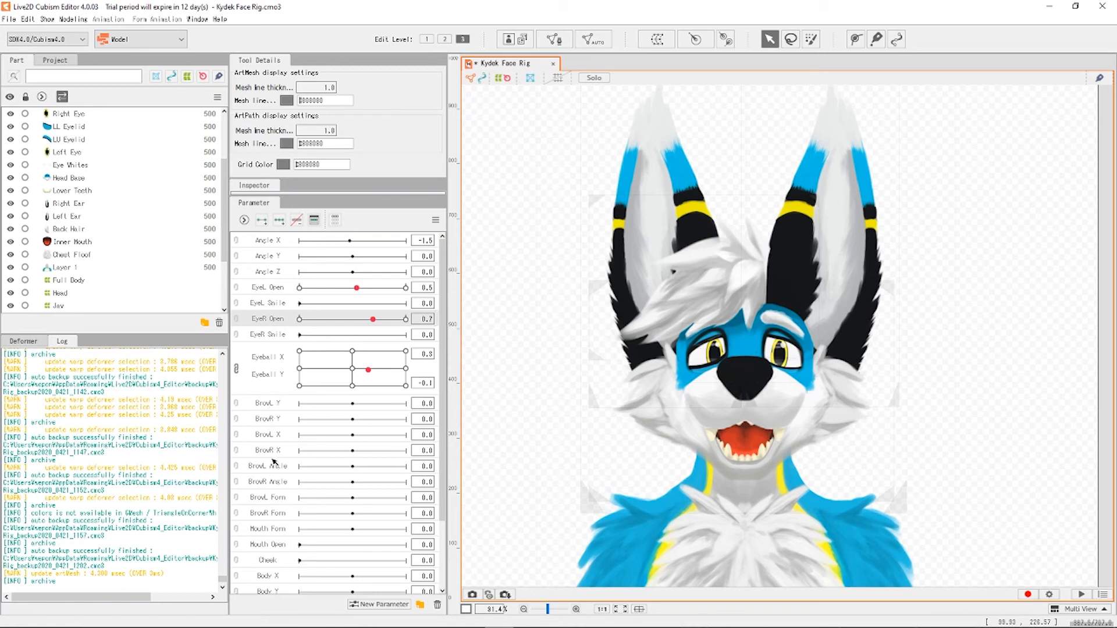
{"action": "left_click", "coordinate": [276, 437]}
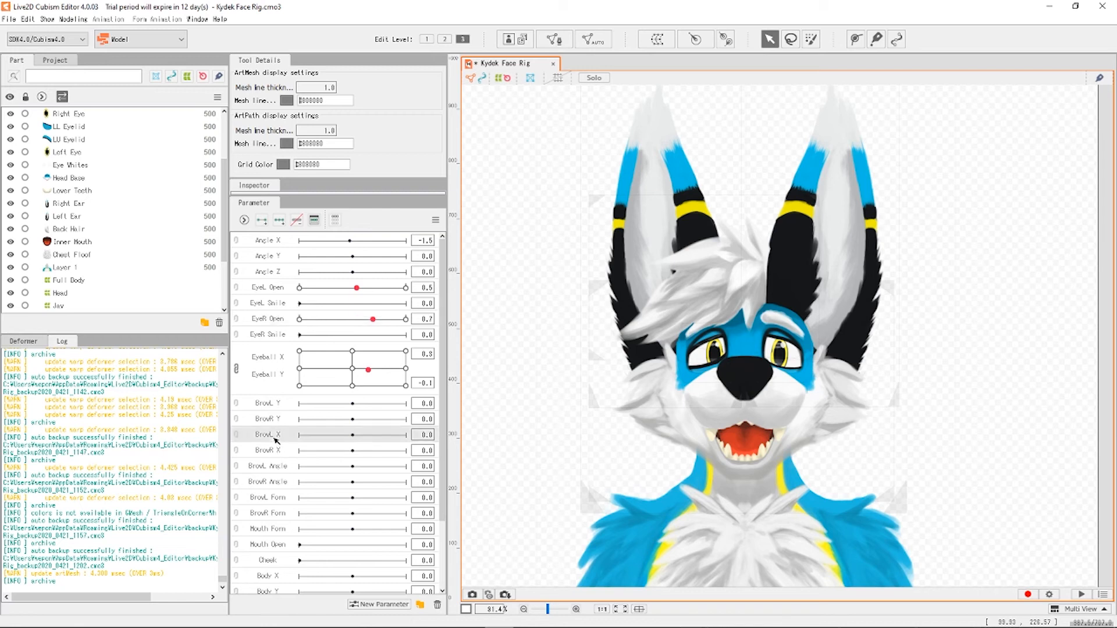
{"action": "left_click", "coordinate": [276, 404]}
{"action": "left_click", "coordinate": [276, 418]}
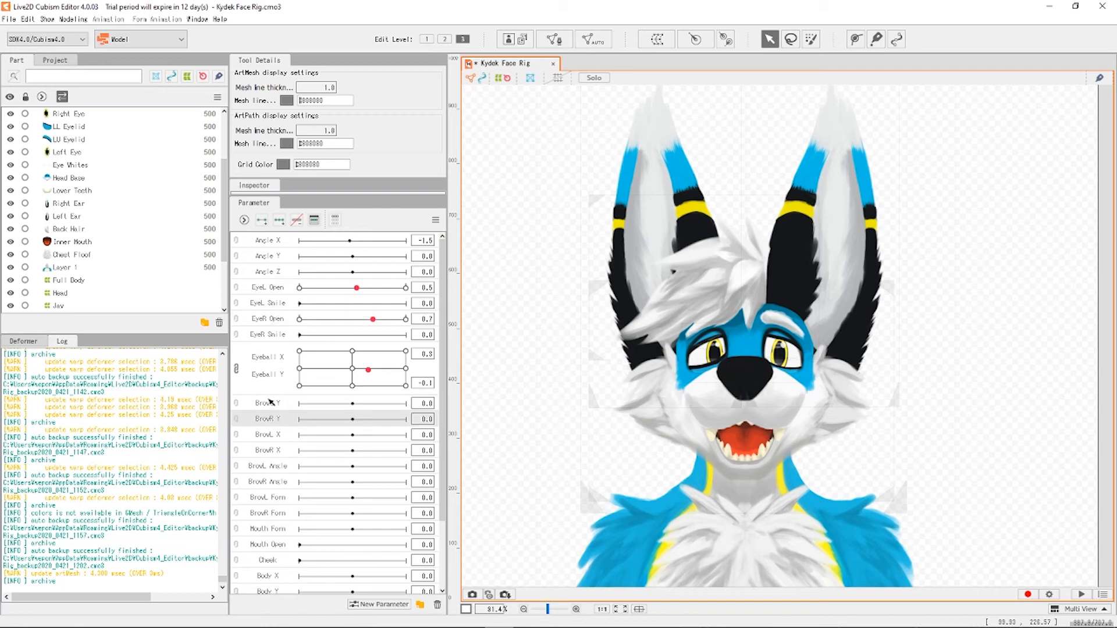
{"action": "left_click", "coordinate": [273, 438]}
{"action": "left_click", "coordinate": [275, 452]}
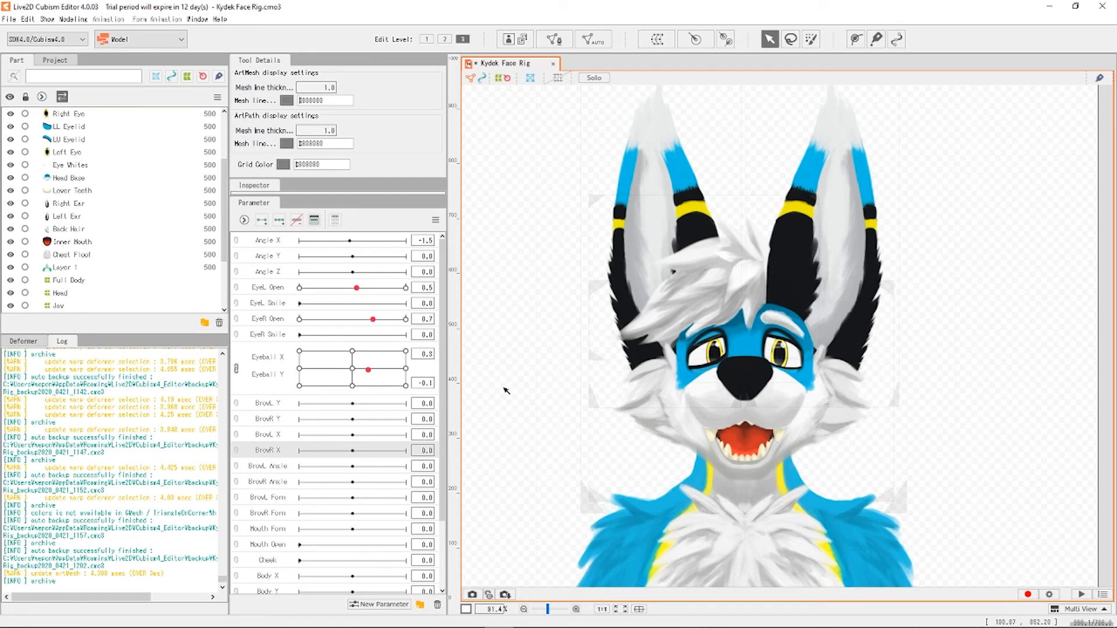
Select the Eyebrows mesh on the model and highlight the BrowL Y and BrowR Y parameters in turn.
{"action": "left_click", "coordinate": [790, 327]}
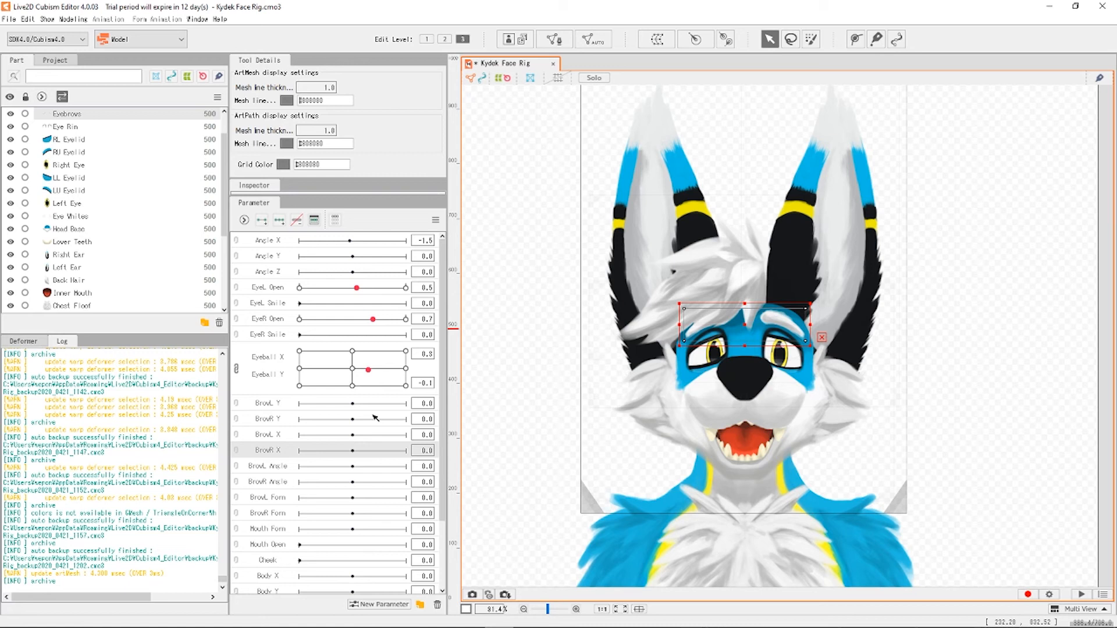
{"action": "left_click", "coordinate": [283, 406]}
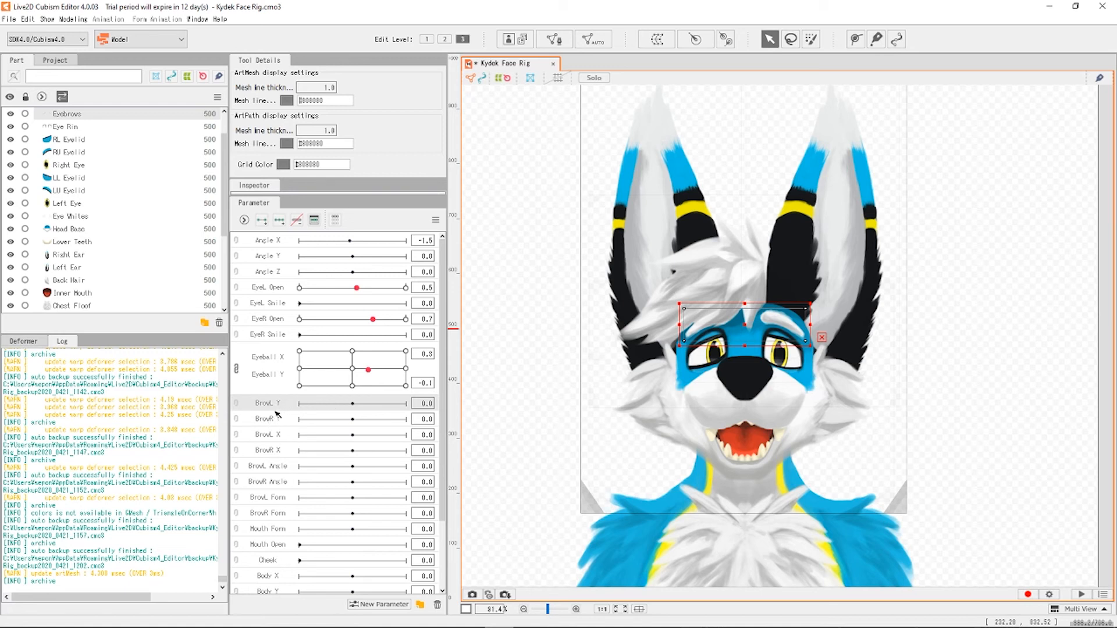
{"action": "left_click", "coordinate": [277, 418]}
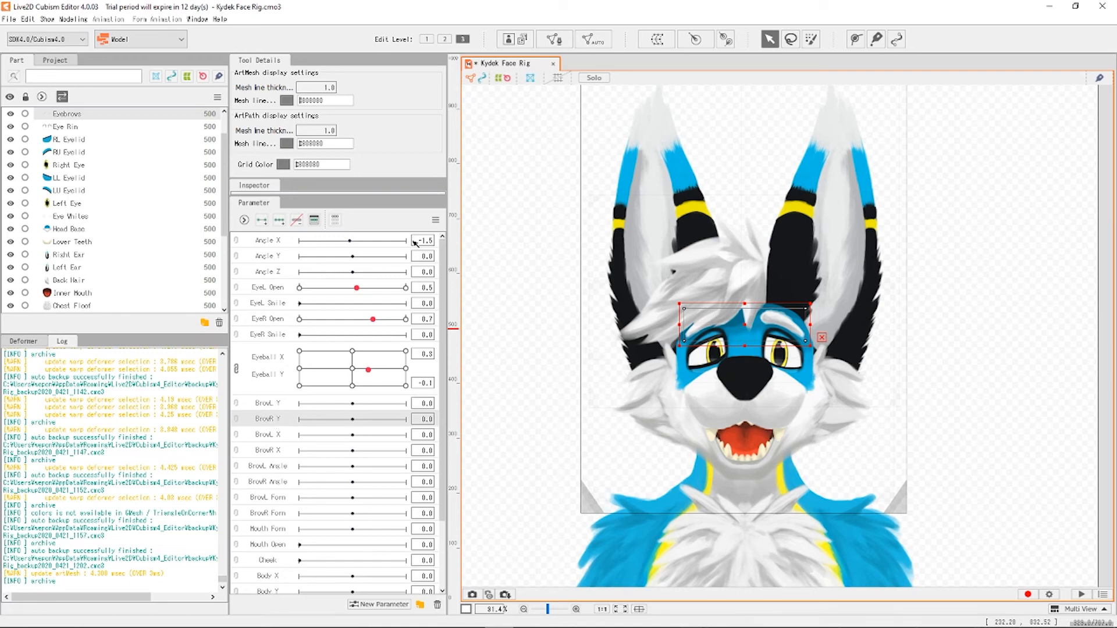
Review the value ranges and descriptions of the brow parameters in Parameter Settings, leaving them as they are.
{"action": "left_click", "coordinate": [435, 220]}
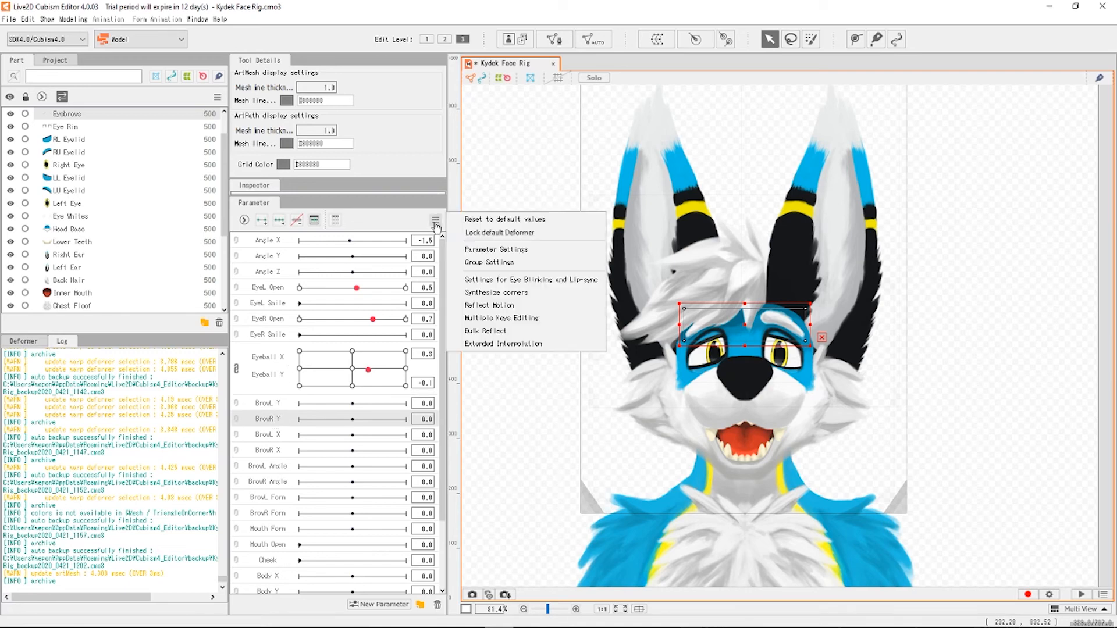
{"action": "left_click", "coordinate": [520, 250]}
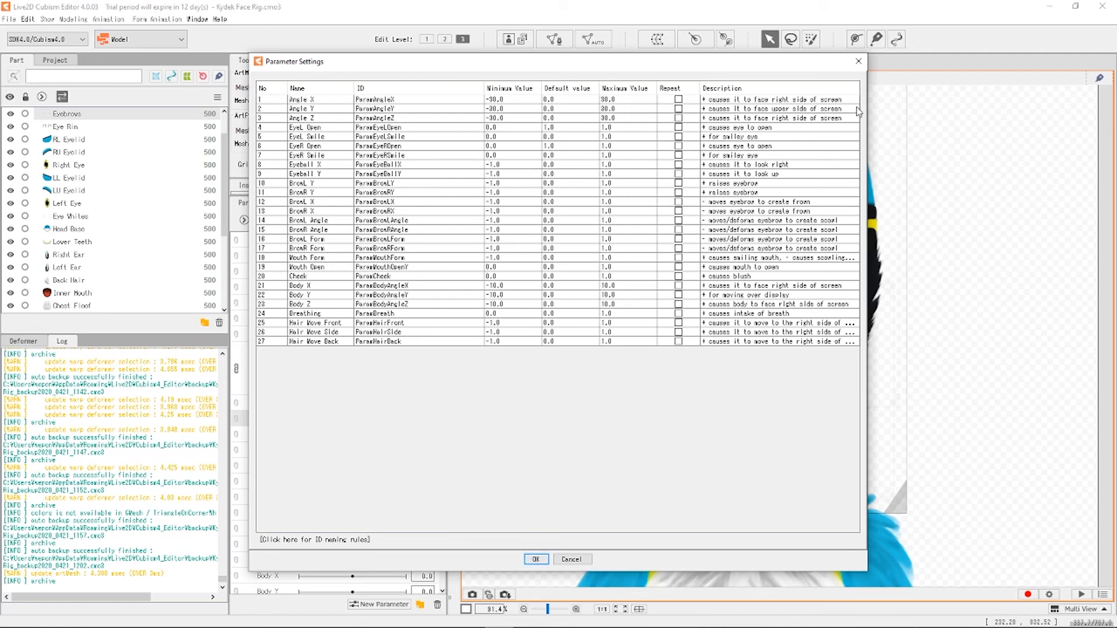
{"action": "left_click", "coordinate": [858, 61]}
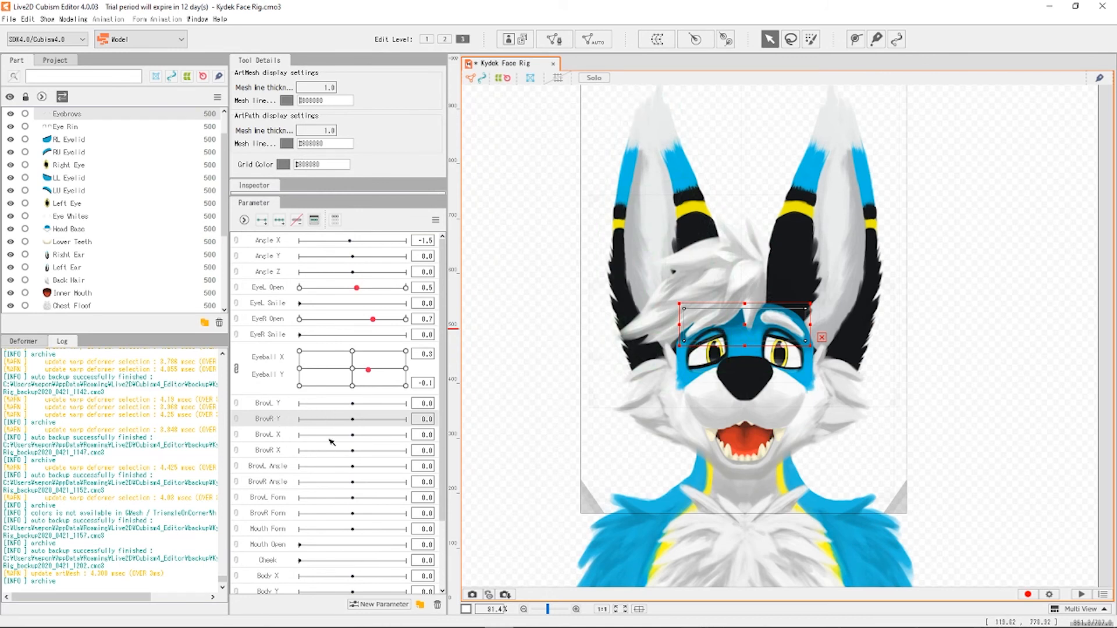
Add three key points for the Eyebrows mesh to both the BrowL Y and BrowR Y parameters.
{"action": "right_click", "coordinate": [274, 407]}
{"action": "left_click", "coordinate": [279, 406]}
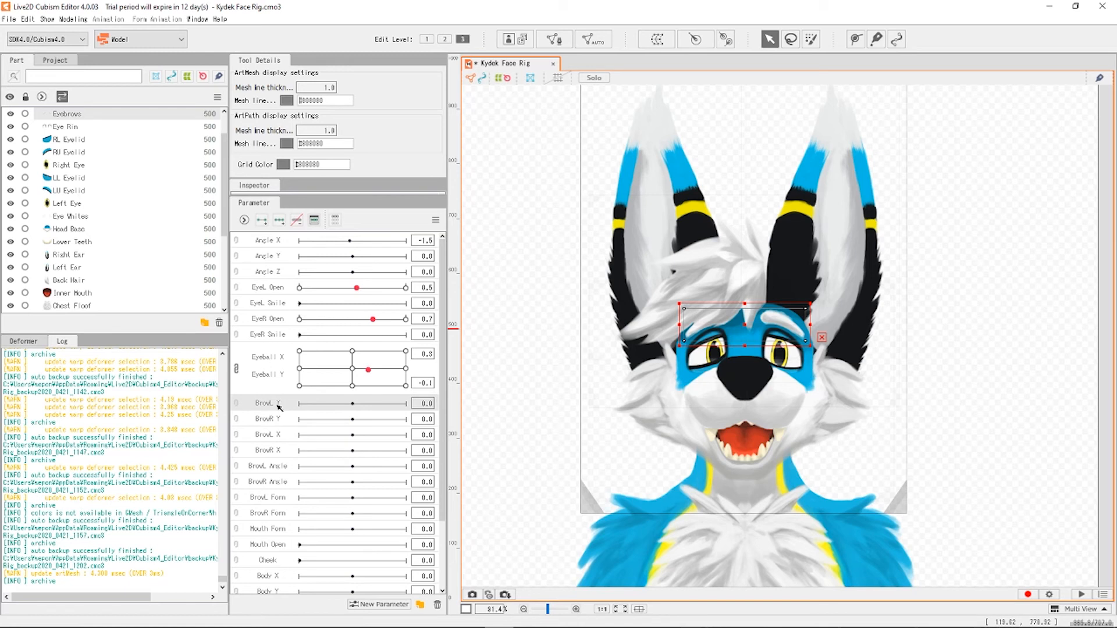
{"action": "left_click", "coordinate": [282, 222]}
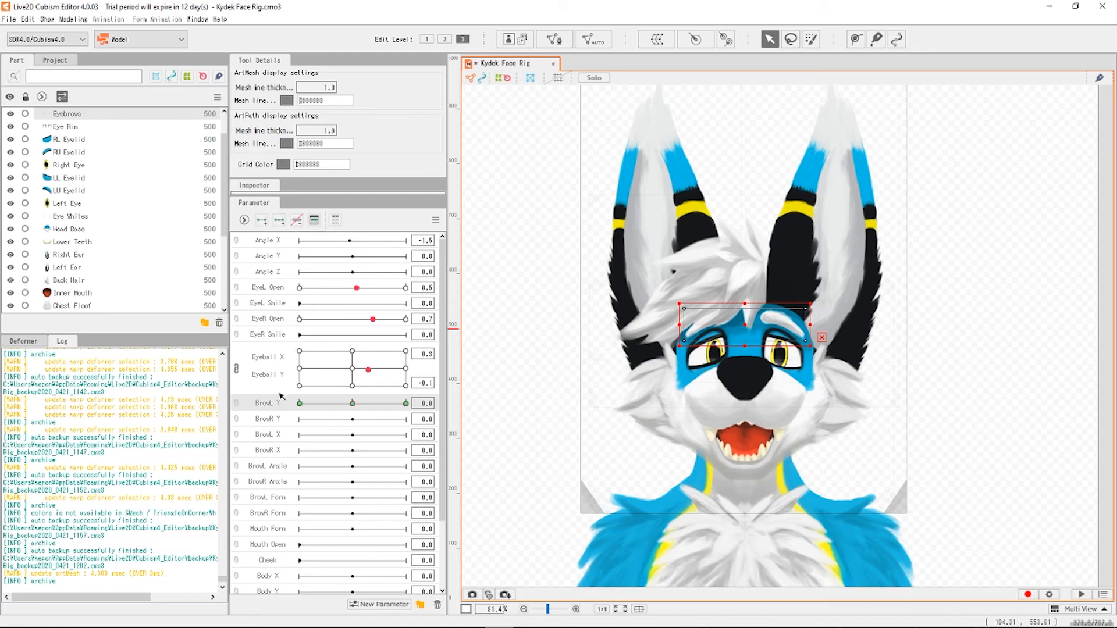
{"action": "left_click", "coordinate": [274, 423]}
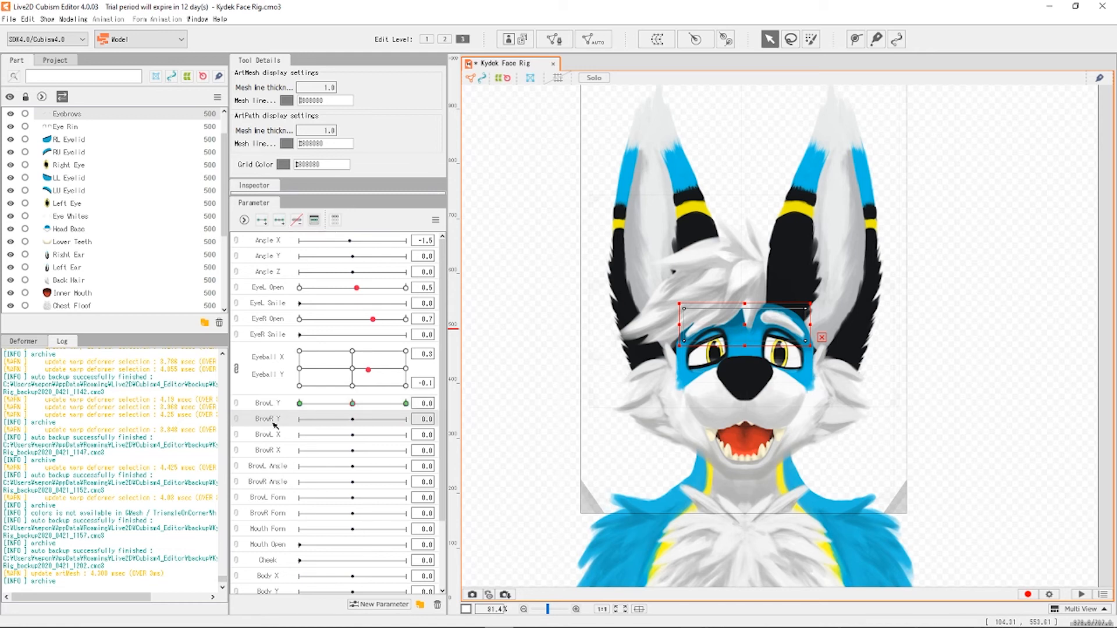
{"action": "left_click", "coordinate": [279, 221]}
Set BrowL Y and BrowR Y to 1.0 and move the Eyebrows mesh slightly upward for the raised pose.
{"action": "scroll", "coordinate": [782, 298], "scroll_direction": "up", "scroll_amount": 5}
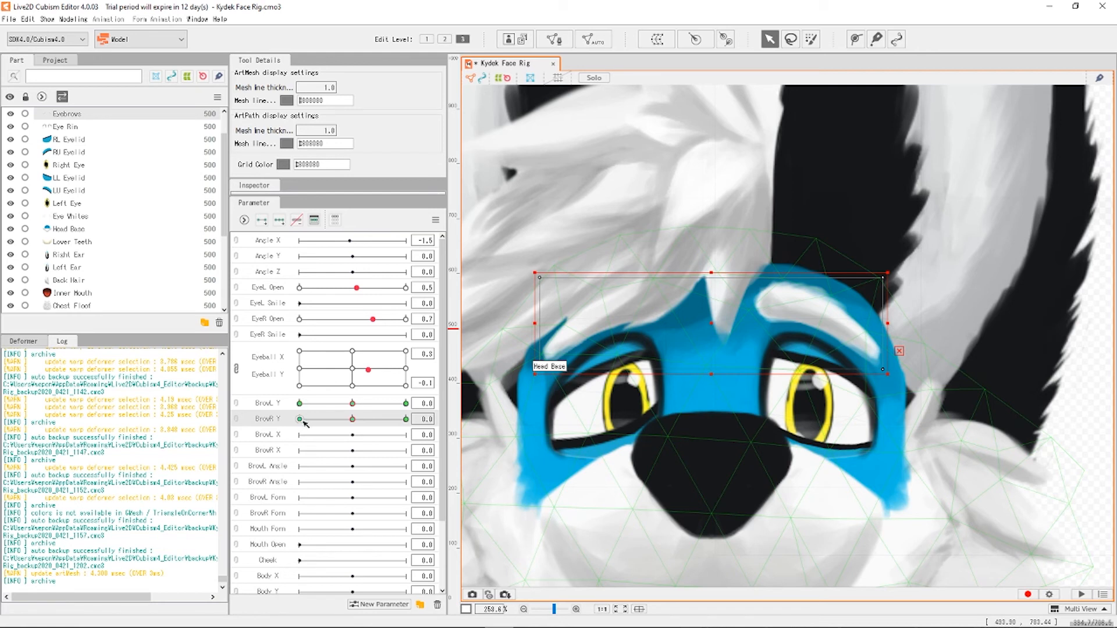
{"action": "left_click", "coordinate": [405, 403]}
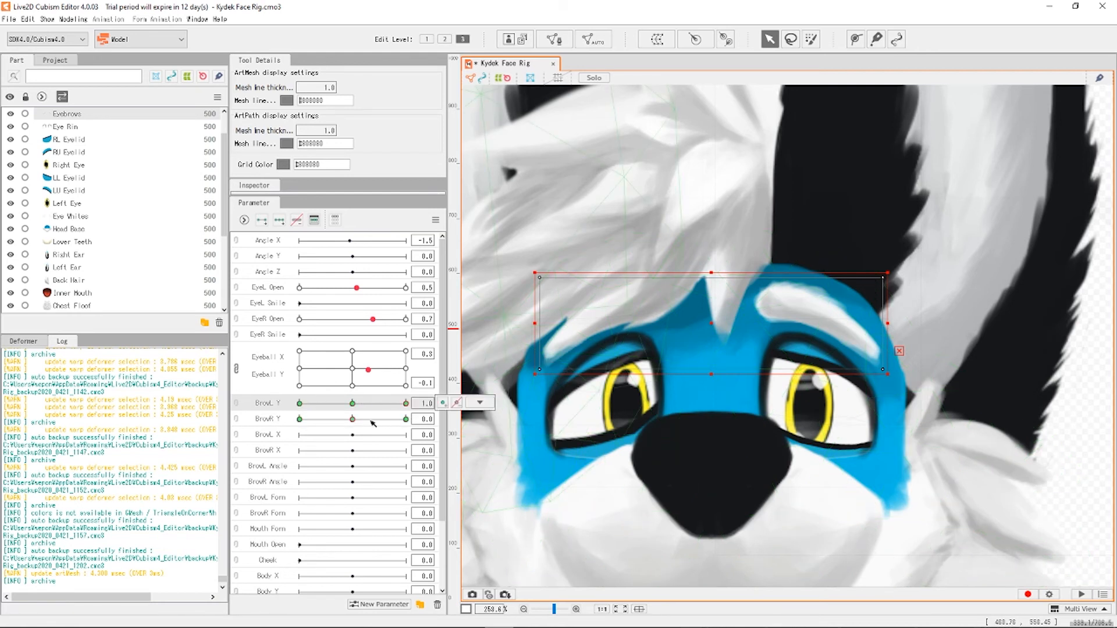
{"action": "left_click", "coordinate": [406, 419]}
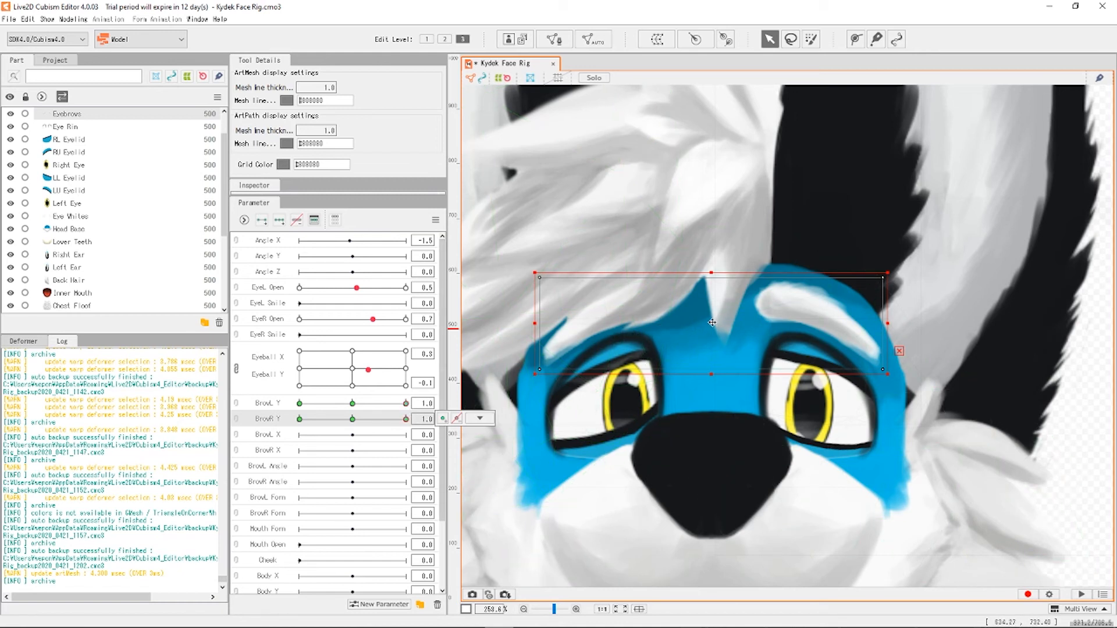
{"action": "left_click_drag", "start_coordinate": [712, 323], "coordinate": [708, 303]}
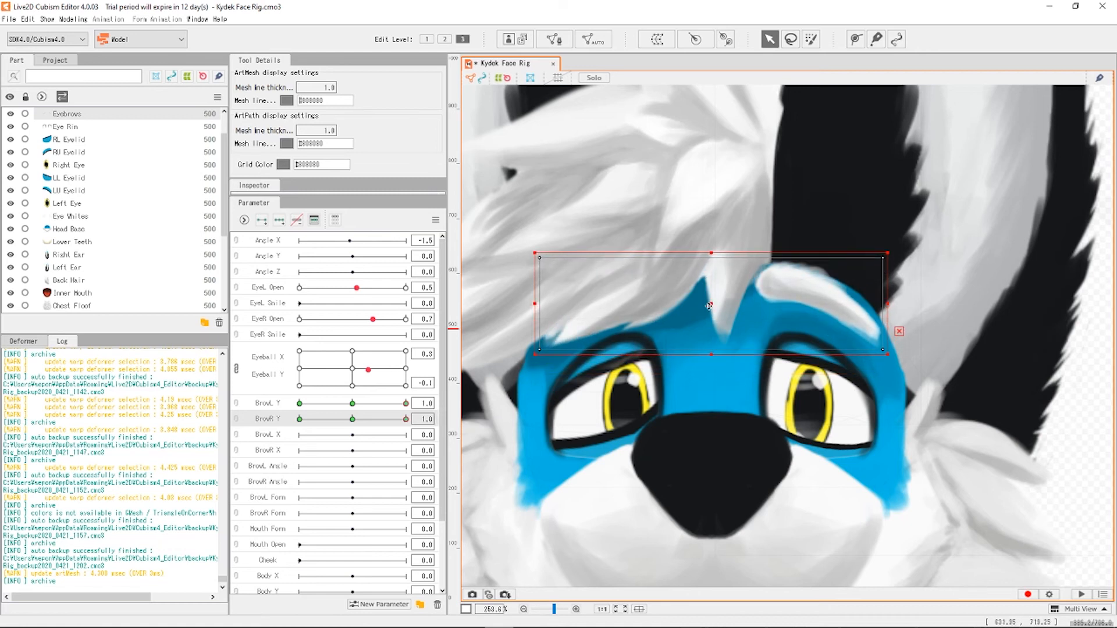
Test the eyebrow movement by setting BrowL Y to 0.6 and BrowR Y to 0.2.
{"action": "left_click_drag", "start_coordinate": [387, 403], "coordinate": [363, 419]}
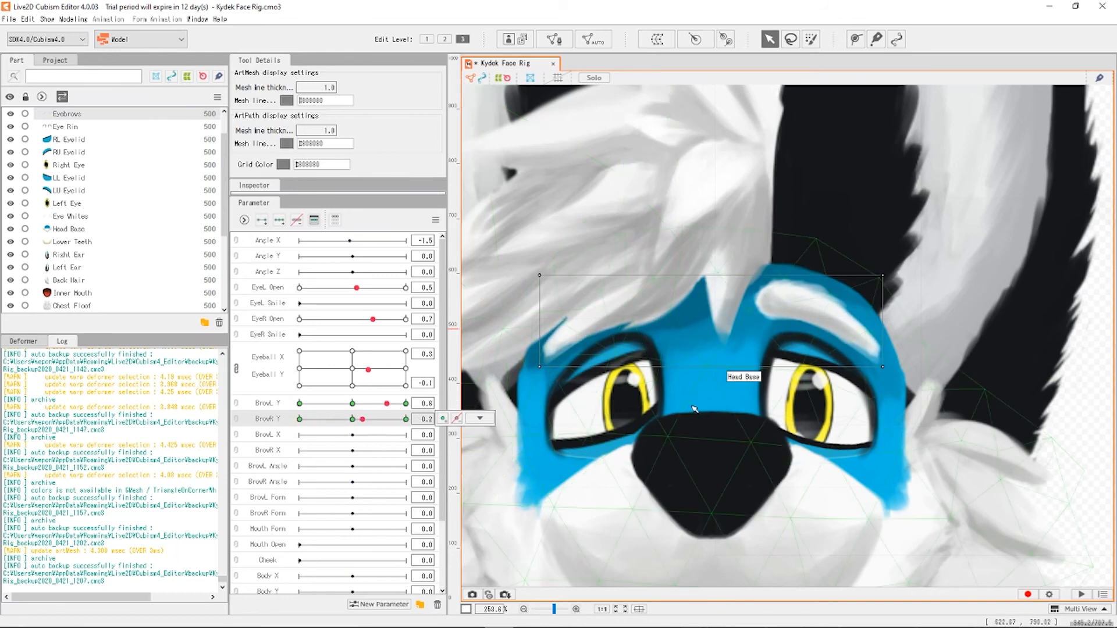
{"action": "scroll", "coordinate": [694, 409], "scroll_direction": "down", "scroll_amount": 6}
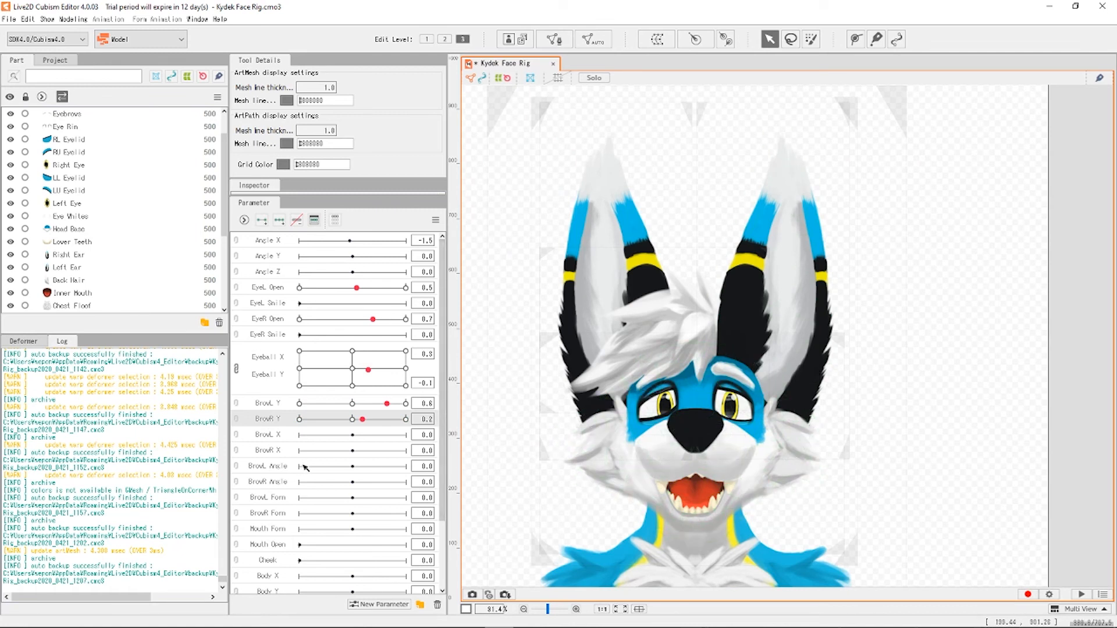
{"action": "scroll", "coordinate": [278, 442], "scroll_direction": "down", "scroll_amount": 2}
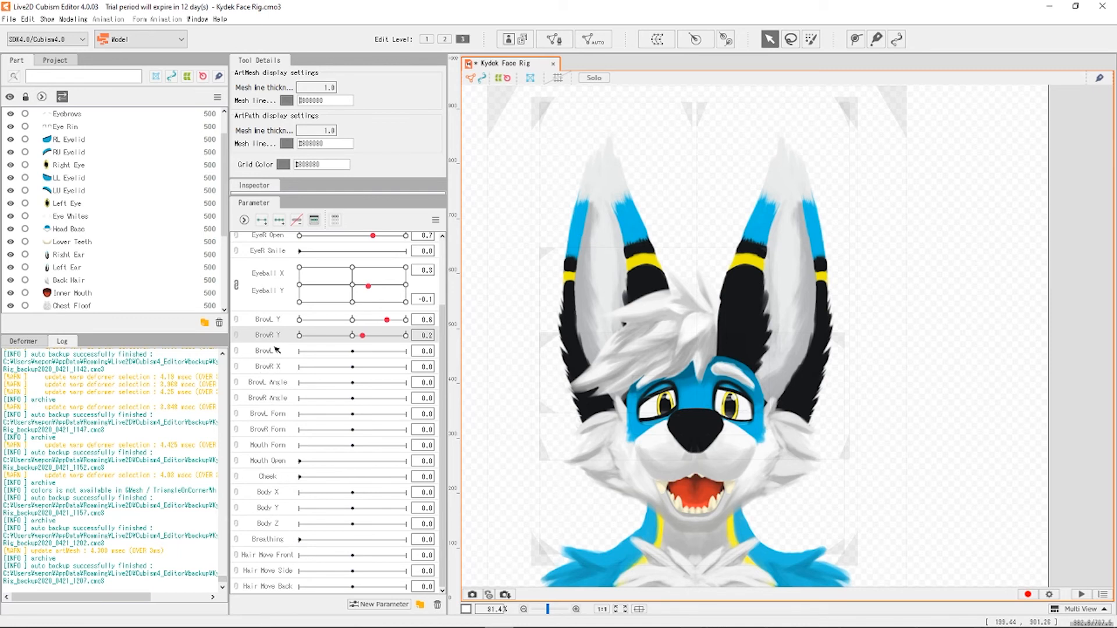
{"action": "left_click", "coordinate": [271, 384]}
{"action": "left_click", "coordinate": [267, 398]}
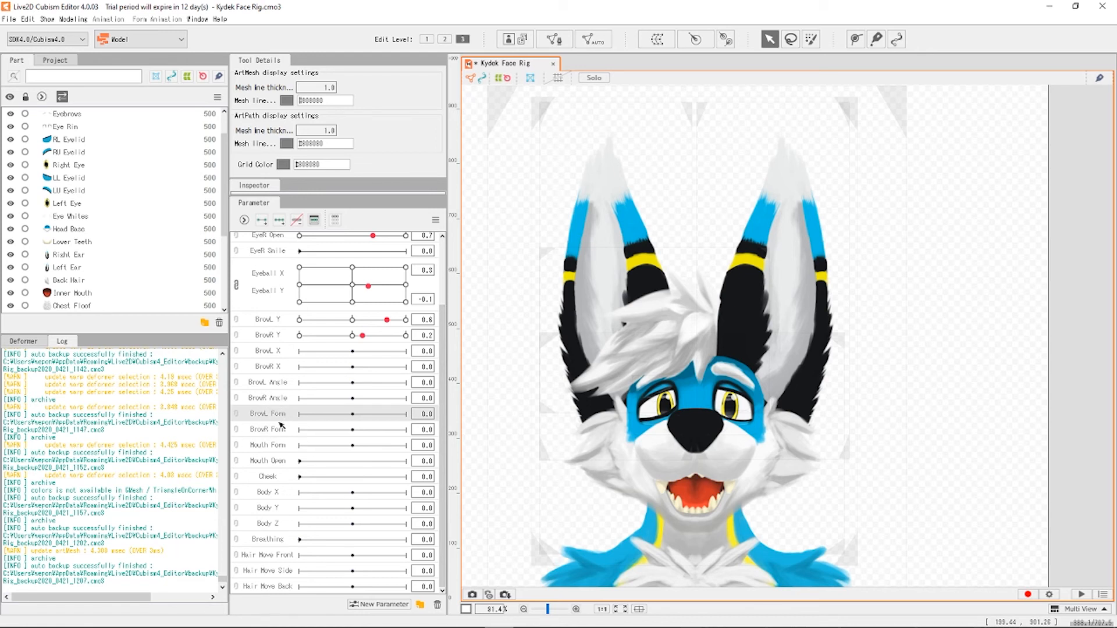
{"action": "left_click", "coordinate": [281, 446]}
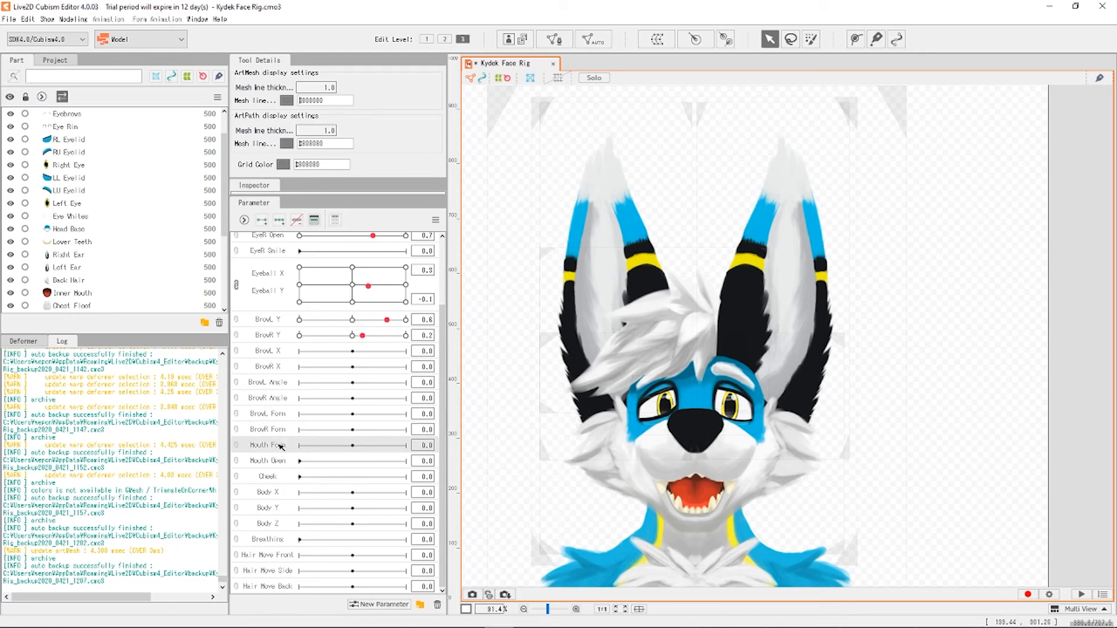
{"action": "left_click", "coordinate": [278, 461]}
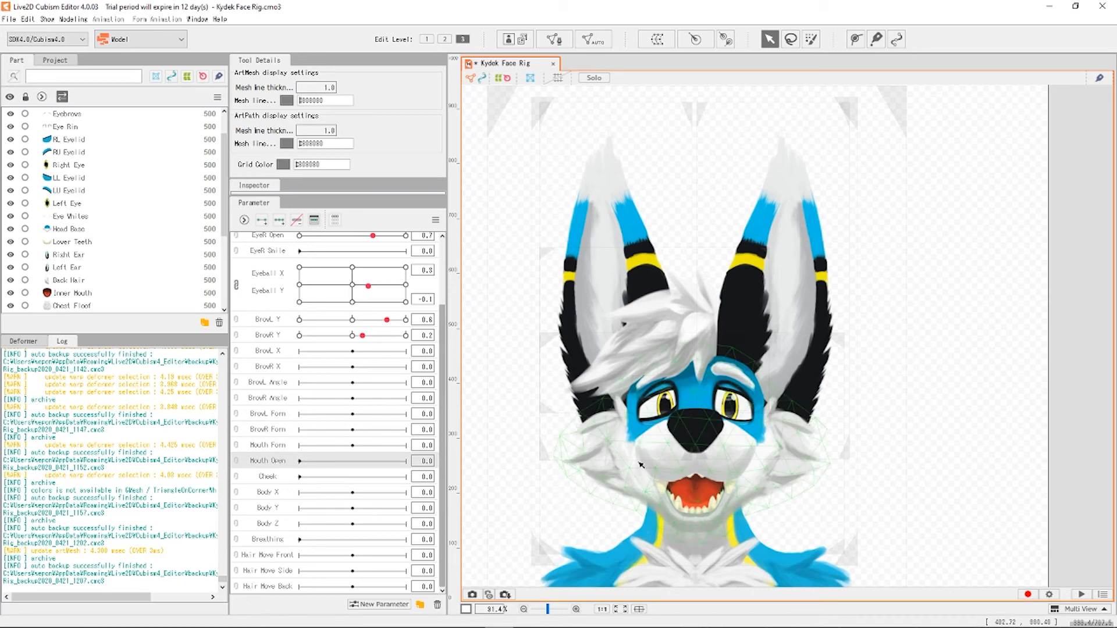
{"action": "scroll", "coordinate": [704, 520], "scroll_direction": "up", "scroll_amount": 2}
{"action": "scroll", "coordinate": [724, 351], "scroll_direction": "down", "scroll_amount": 6}
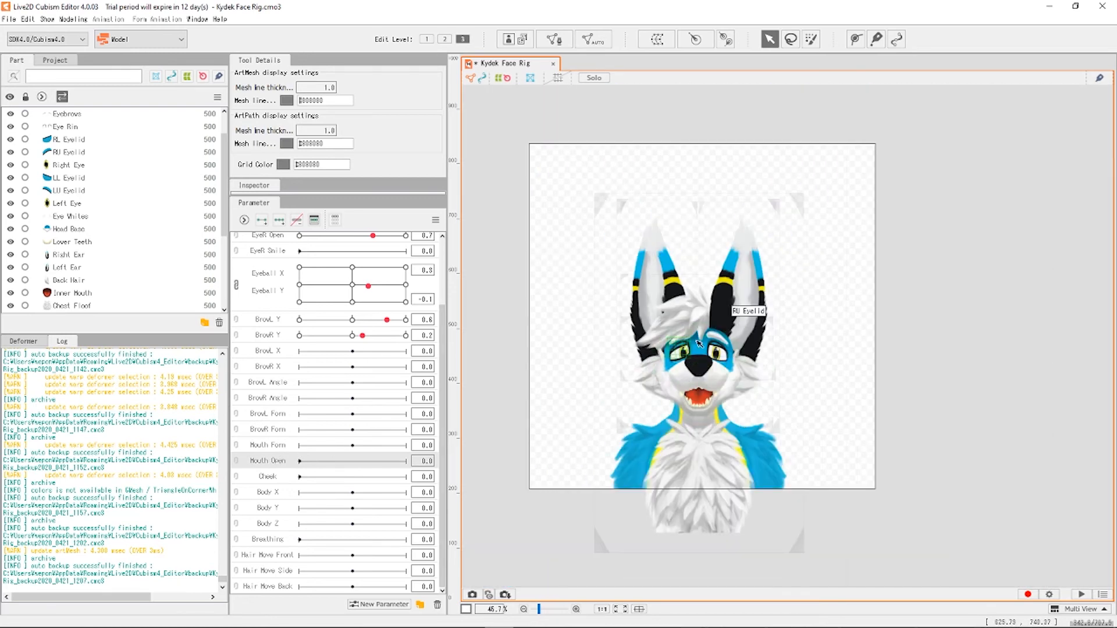
{"action": "scroll", "coordinate": [702, 388], "scroll_direction": "up", "scroll_amount": 4}
{"action": "scroll", "coordinate": [701, 398], "scroll_direction": "up", "scroll_amount": 5}
{"action": "left_click", "coordinate": [272, 446]}
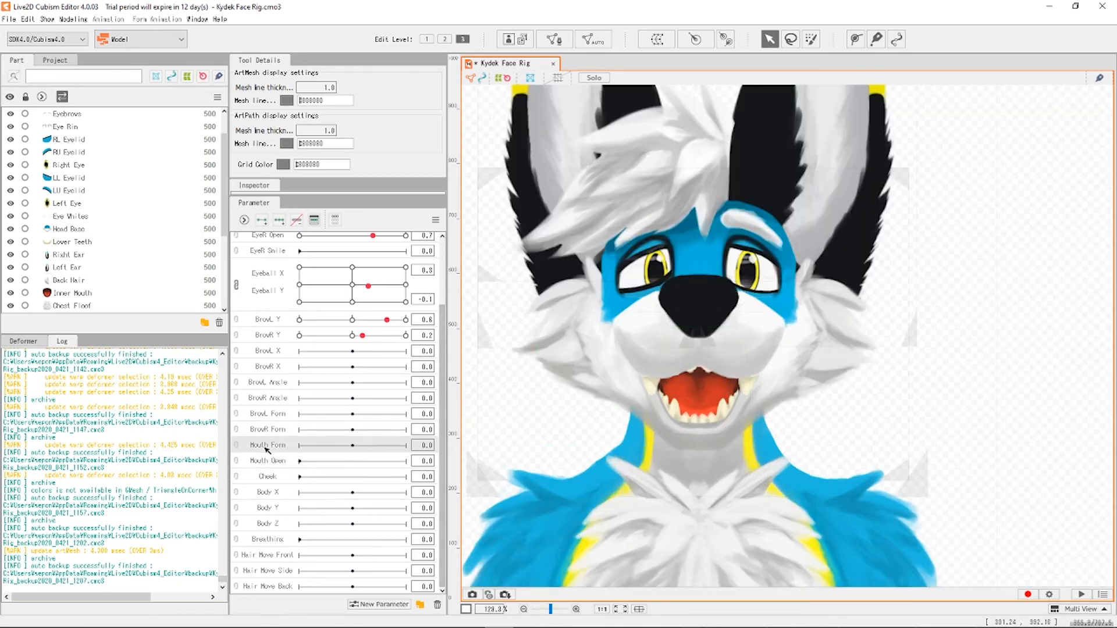
Select the Jaw deformer together with the Inner Mouth, Lower Teeth and Upper Teeth meshes for keying Mouth Open.
{"action": "left_click", "coordinate": [268, 463]}
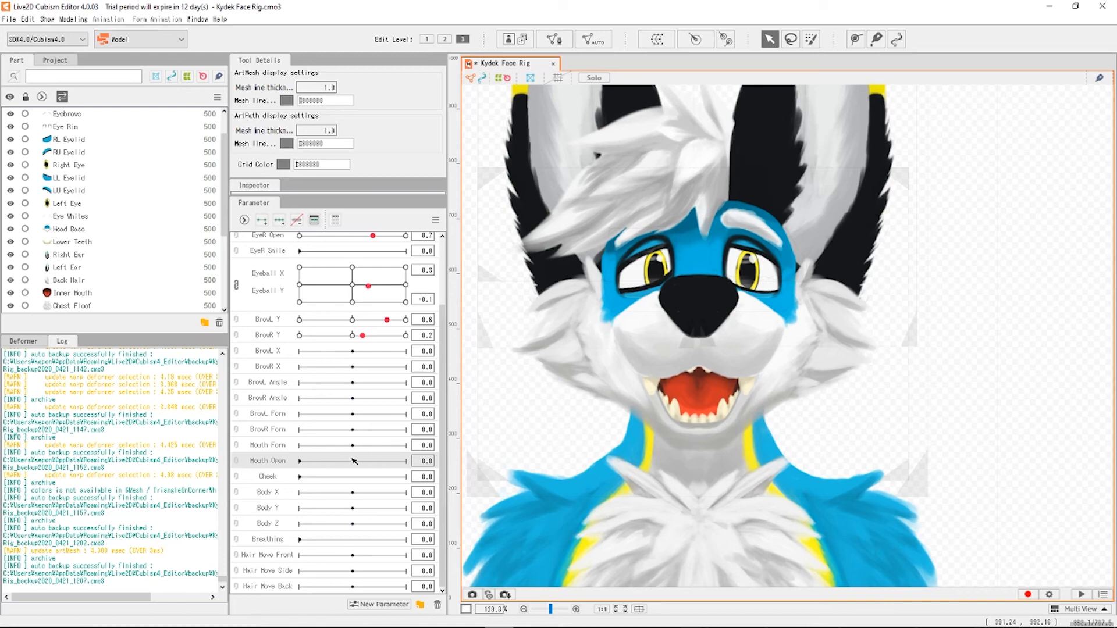
{"action": "left_click", "coordinate": [825, 378]}
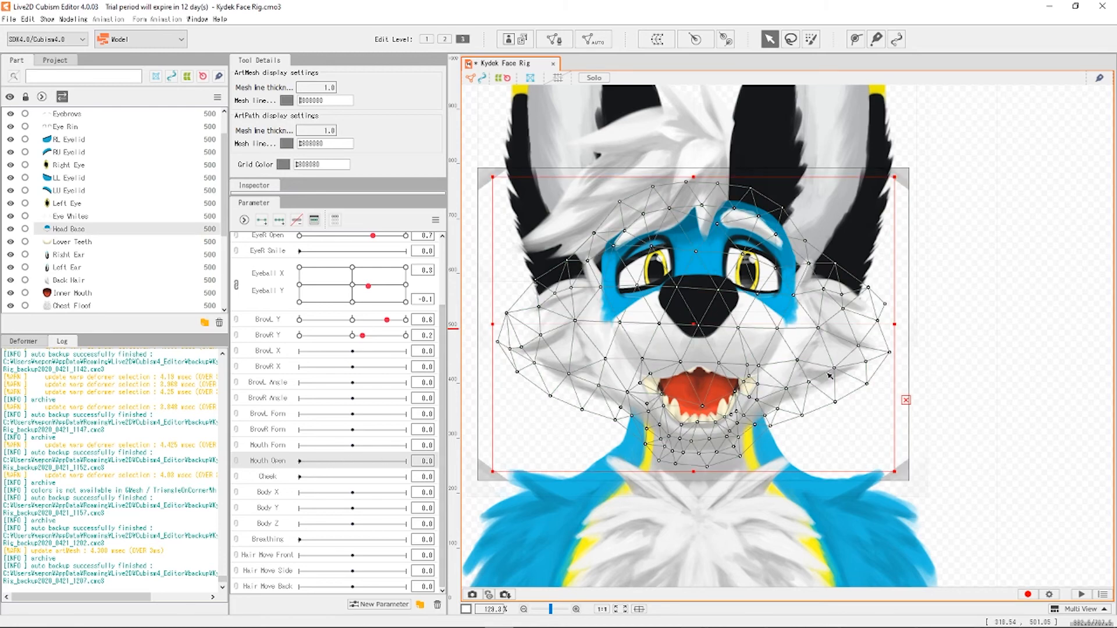
{"action": "scroll", "coordinate": [77, 262], "scroll_direction": "down", "scroll_amount": 4}
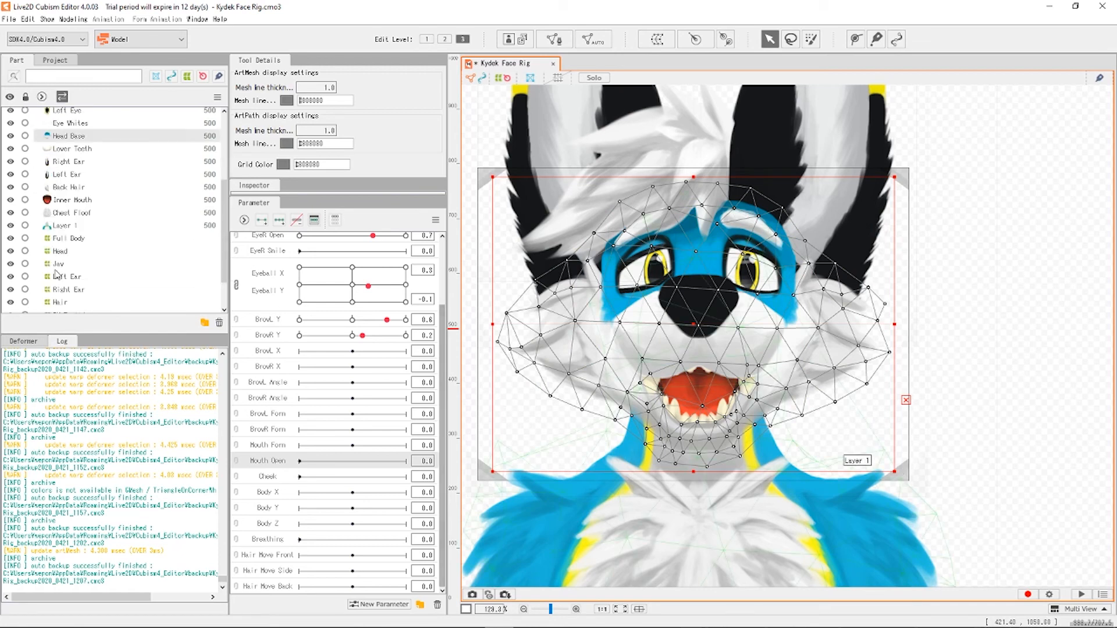
{"action": "left_click", "coordinate": [75, 222]}
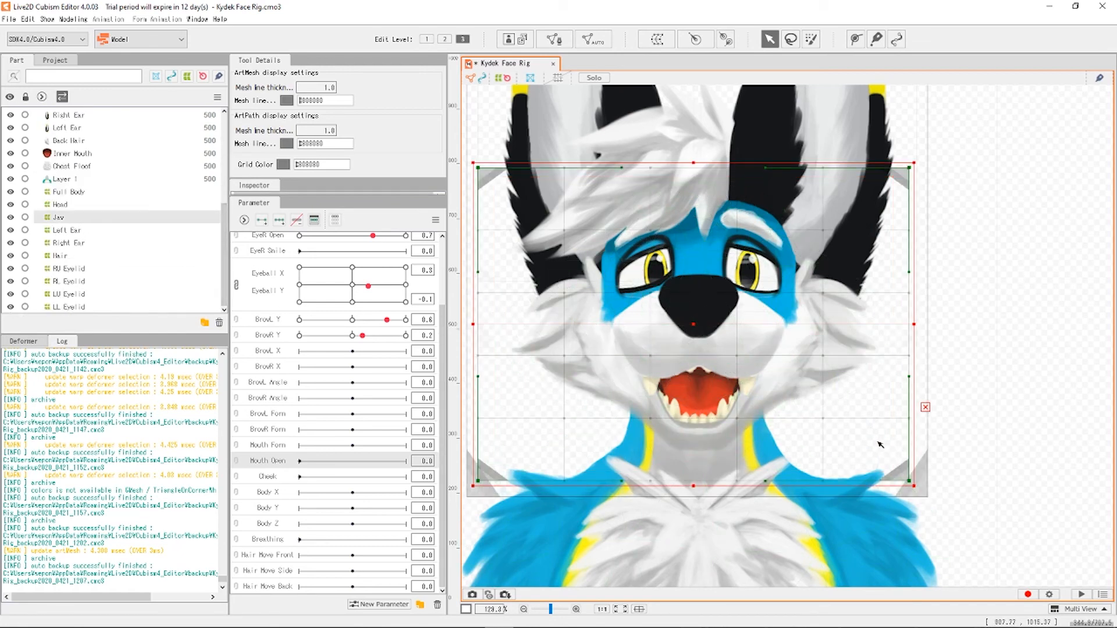
{"action": "left_click", "coordinate": [77, 156], "text": "shift"}
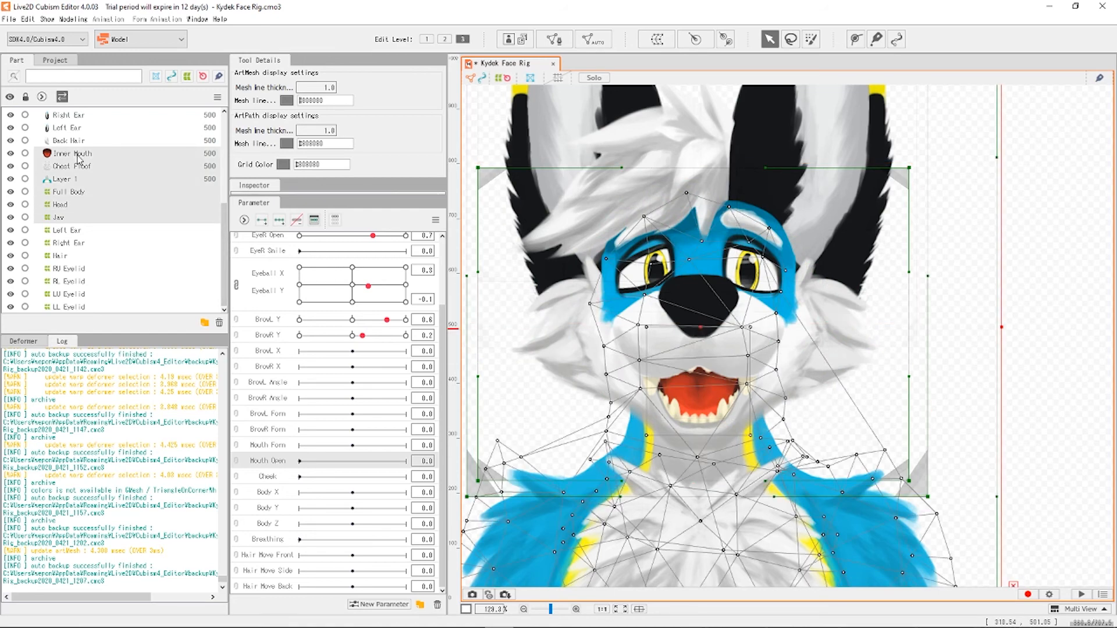
{"action": "left_click", "coordinate": [69, 219]}
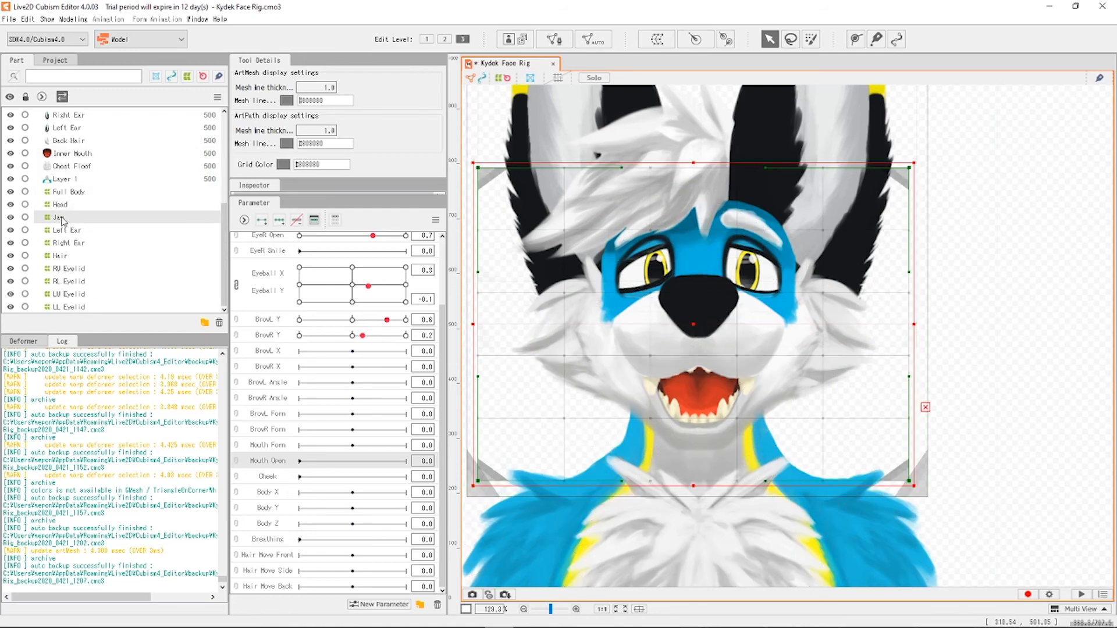
{"action": "scroll", "coordinate": [93, 232], "scroll_direction": "up", "scroll_amount": 3}
{"action": "left_click", "coordinate": [62, 247], "text": "ctrl"}
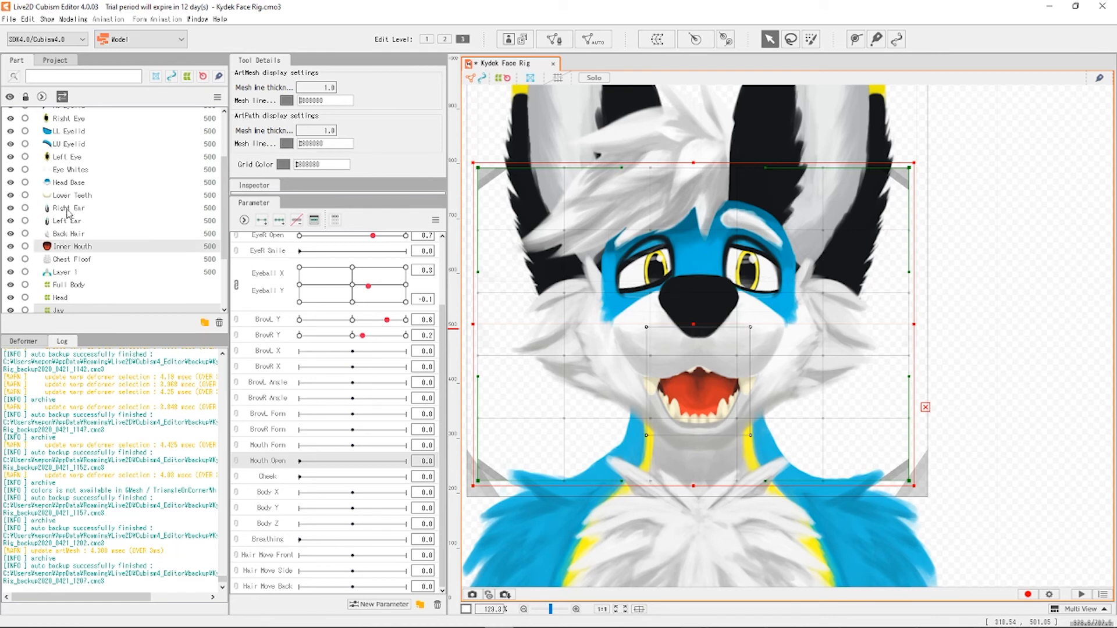
{"action": "left_click", "coordinate": [74, 198], "text": "ctrl"}
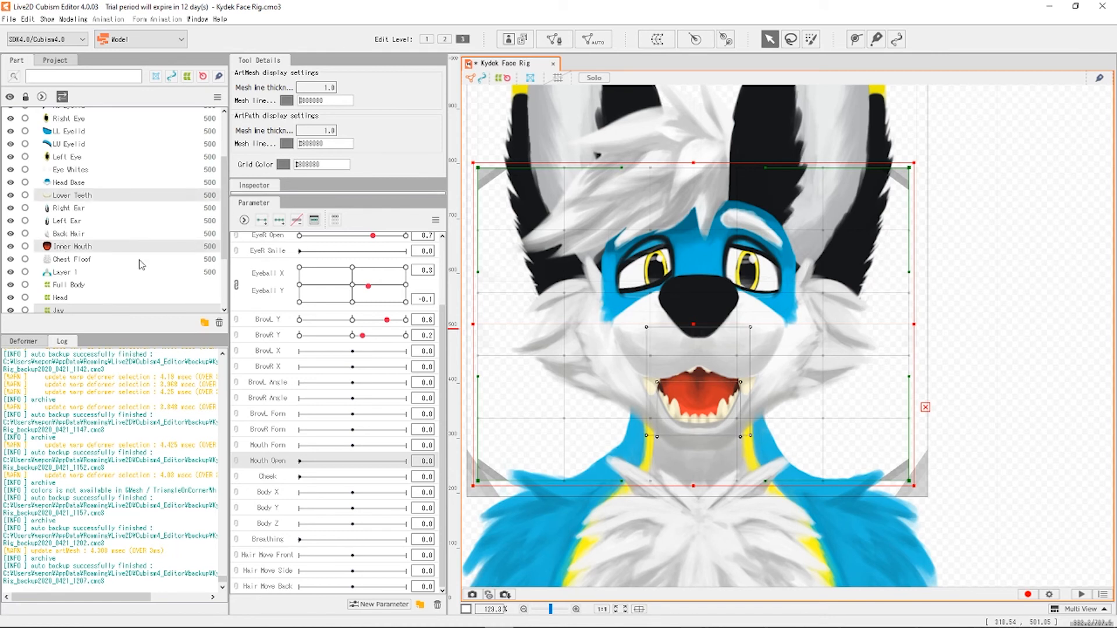
{"action": "scroll", "coordinate": [142, 265], "scroll_direction": "up", "scroll_amount": 3}
{"action": "left_click", "coordinate": [74, 141], "text": "ctrl"}
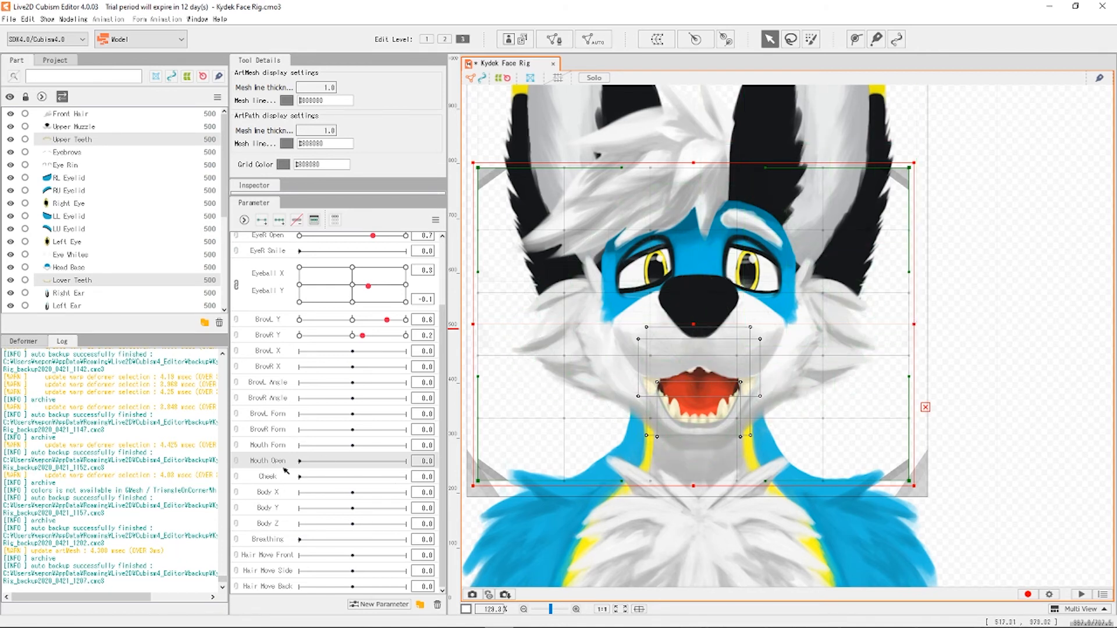
Review the value range and description of Mouth Open in Parameter Settings, leaving the settings as they are.
{"action": "left_click", "coordinate": [435, 219]}
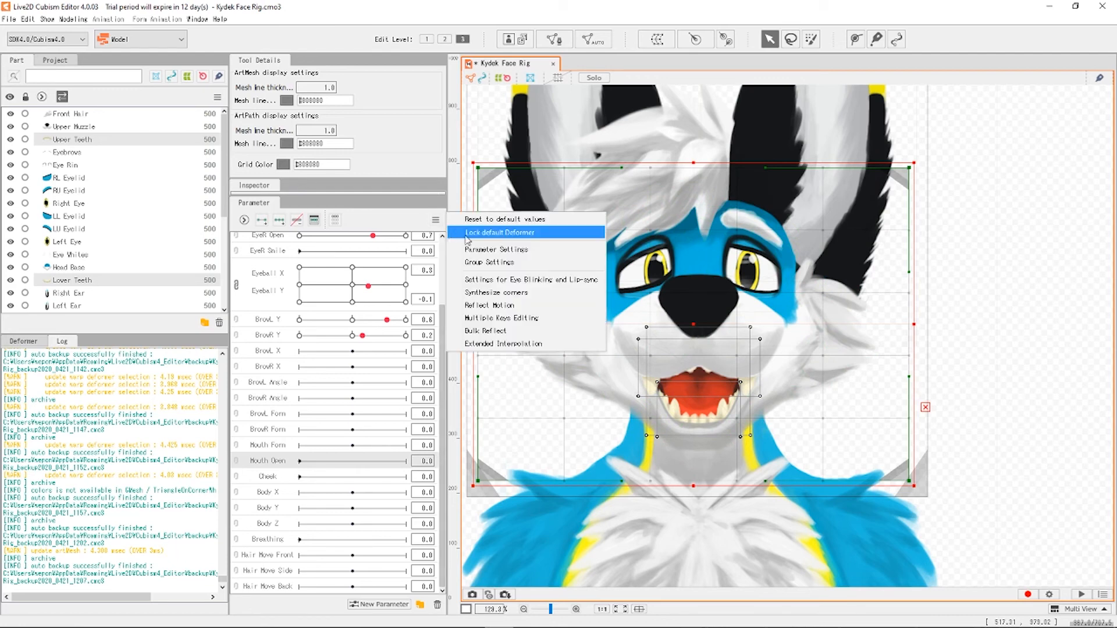
{"action": "left_click", "coordinate": [501, 250]}
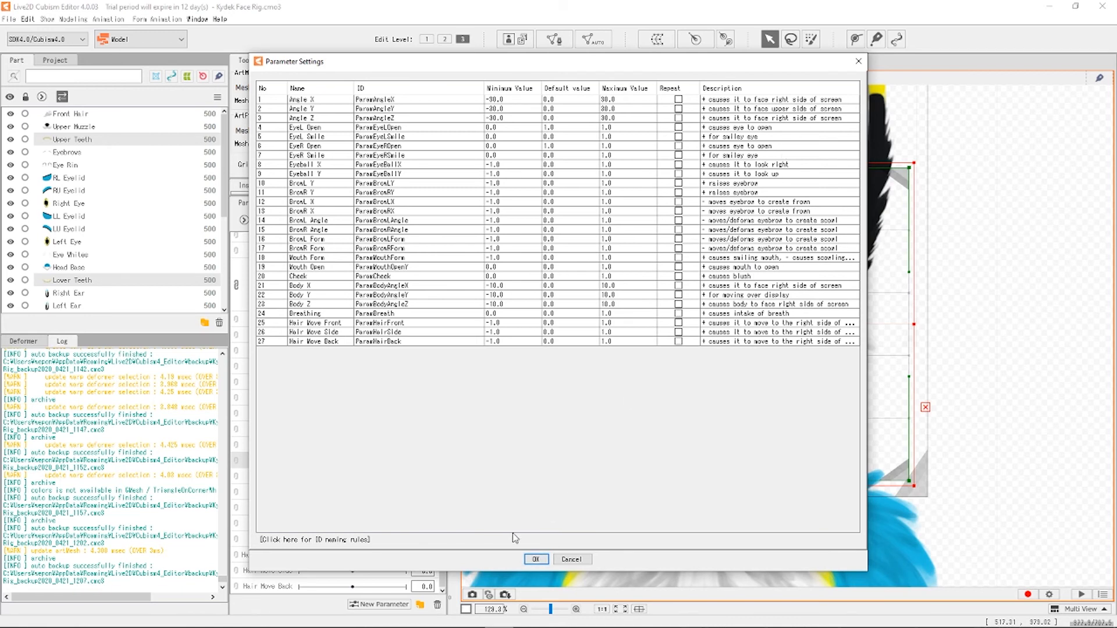
{"action": "left_click", "coordinate": [537, 560]}
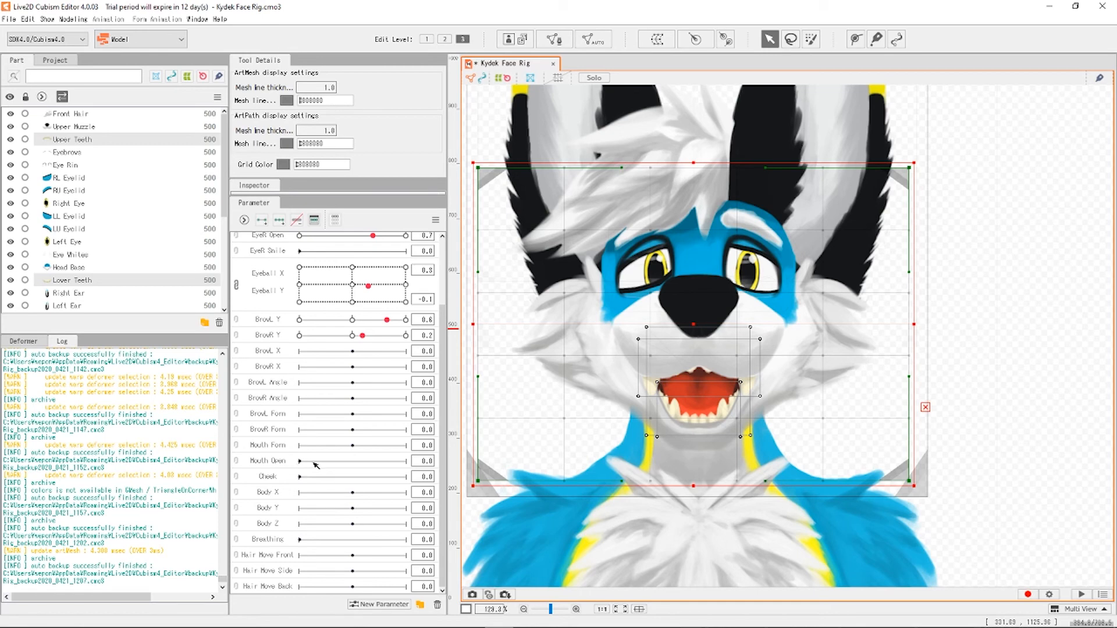
Add two key points to the Mouth Open parameter for the selected Jaw deformer and mouth meshes.
{"action": "left_click", "coordinate": [267, 465]}
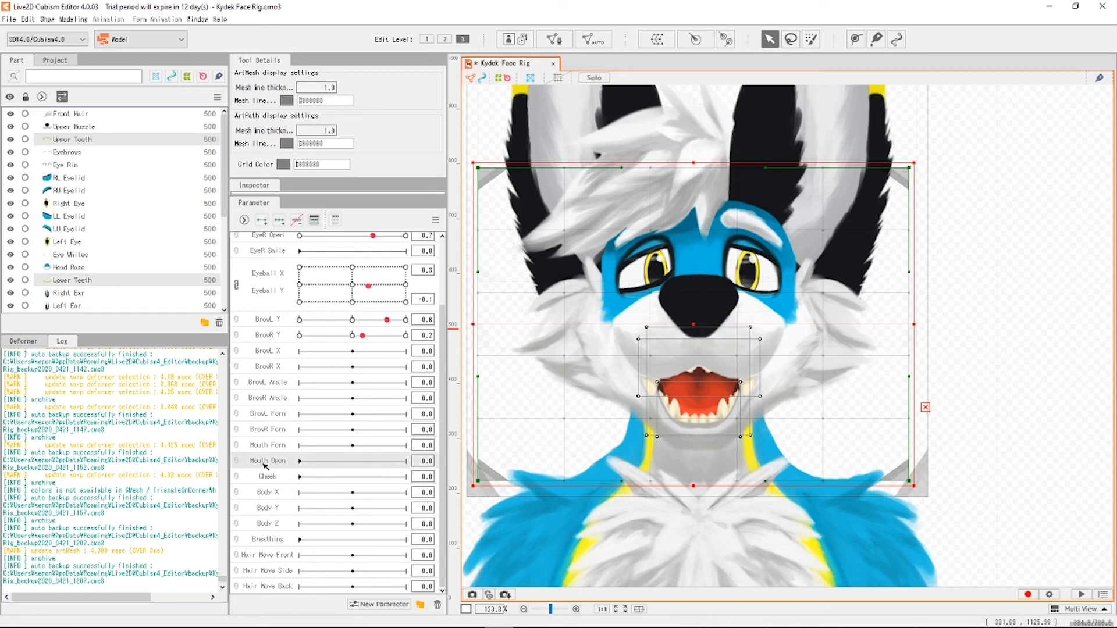
{"action": "double_click", "coordinate": [264, 465]}
{"action": "left_click", "coordinate": [569, 459]}
{"action": "left_click", "coordinate": [261, 221]}
{"action": "mouse_move", "coordinate": [301, 463]}
{"action": "left_mouse_down"}
{"action": "mouse_move", "coordinate": [409, 463]}
{"action": "mouse_move", "coordinate": [278, 467]}
{"action": "mouse_move", "coordinate": [407, 462]}
{"action": "mouse_move", "coordinate": [296, 466]}
{"action": "mouse_move", "coordinate": [313, 465]}
{"action": "left_mouse_up"}
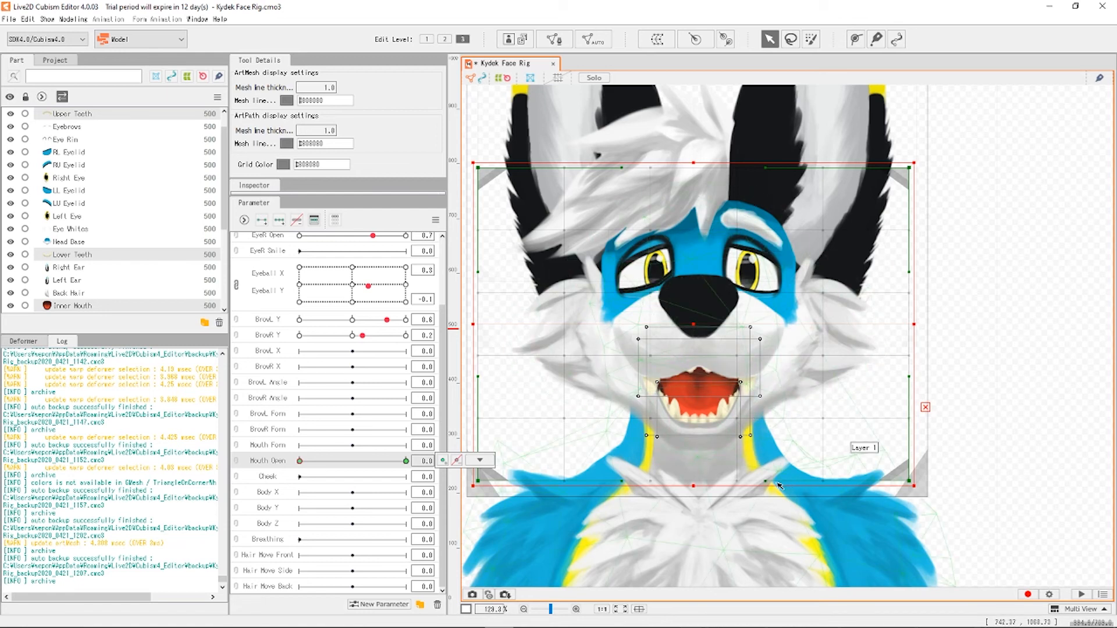
Try to close the mouth by moving the Jaw deformer's control points at edit levels 3 and 2, and undo the moves.
{"action": "left_click_drag", "start_coordinate": [771, 484], "coordinate": [765, 440]}
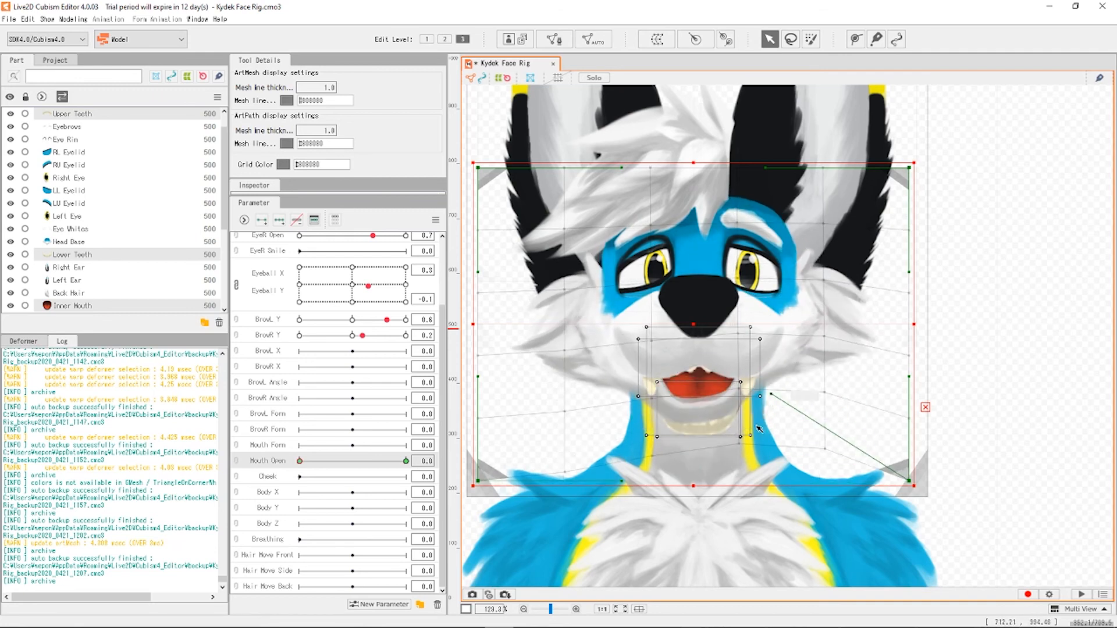
{"action": "key", "text": "2"}
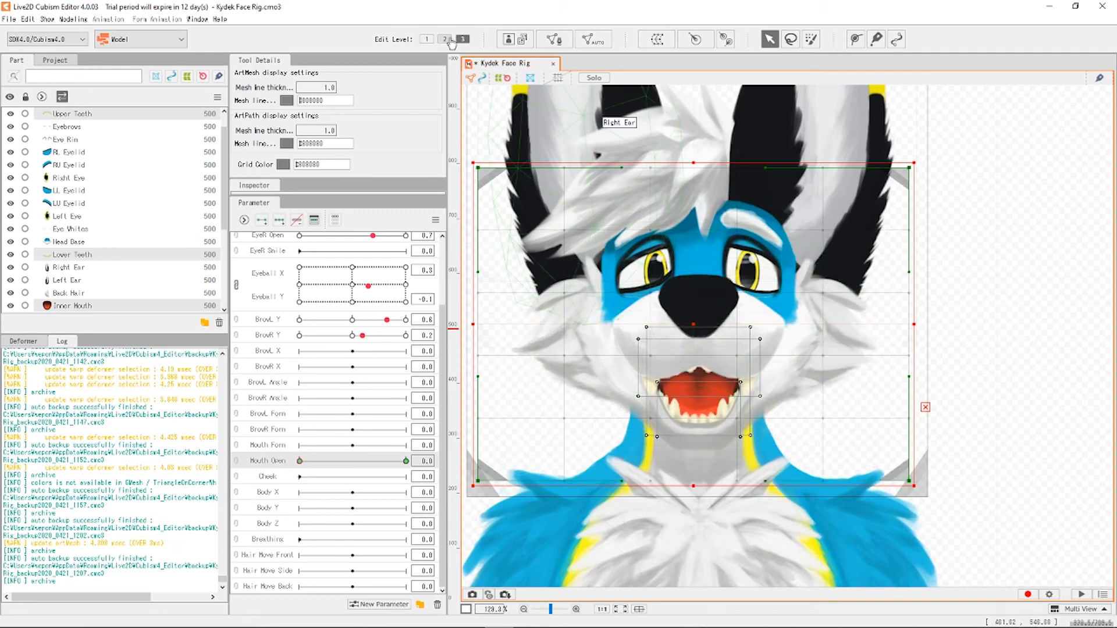
{"action": "scroll", "coordinate": [644, 498], "scroll_direction": "up", "scroll_amount": 3}
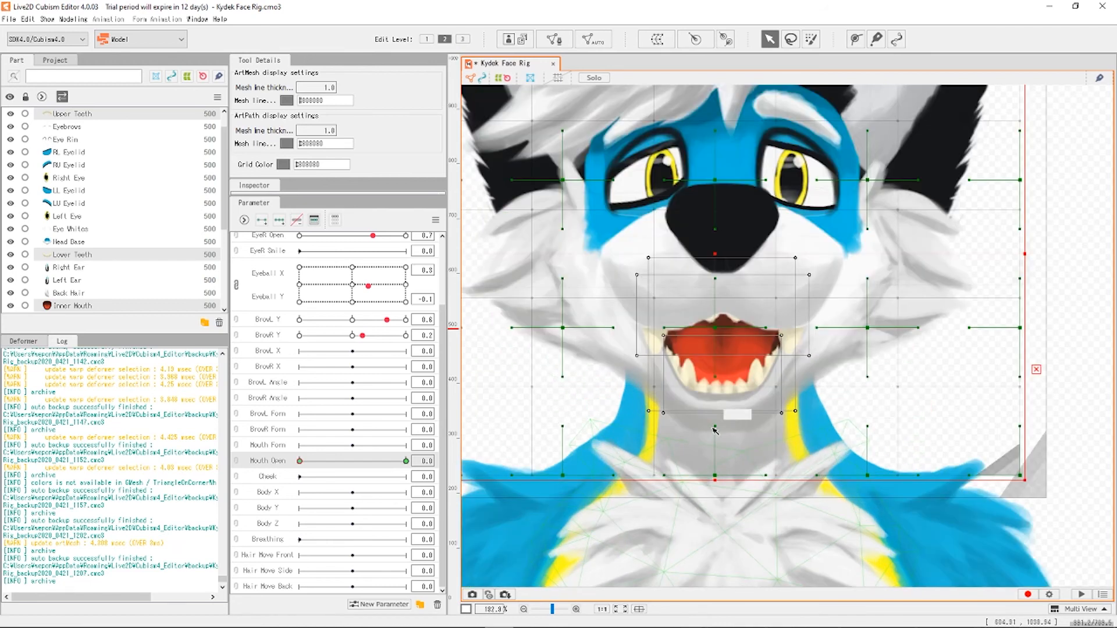
{"action": "left_click_drag", "start_coordinate": [873, 328], "coordinate": [873, 358]}
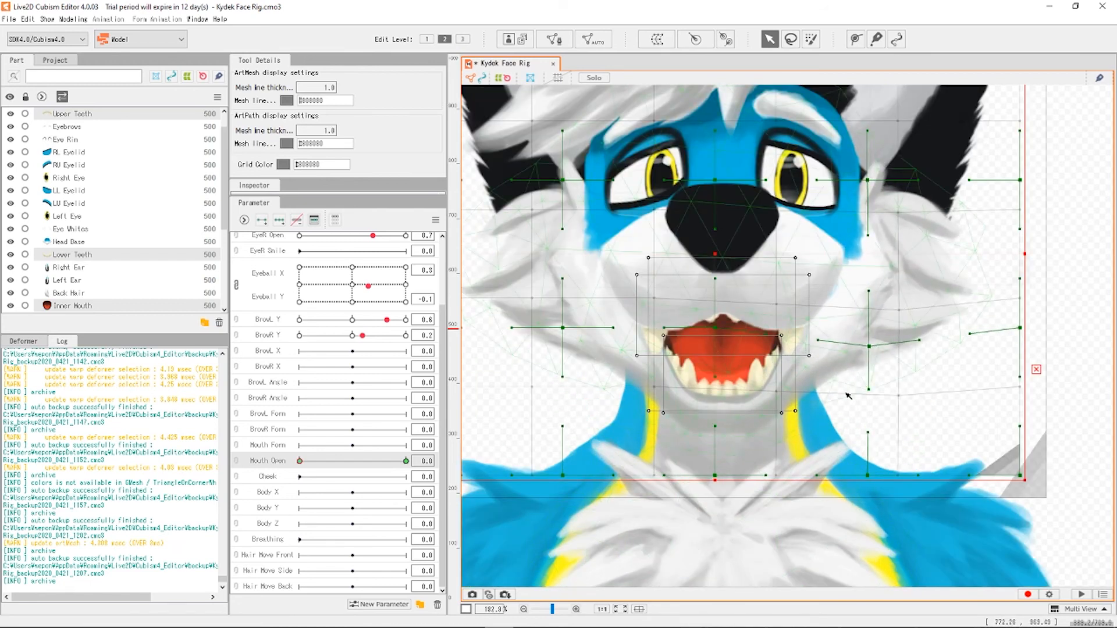
{"action": "mouse_move", "coordinate": [715, 476]}
{"action": "left_mouse_down"}
{"action": "mouse_move", "coordinate": [715, 431]}
{"action": "mouse_move", "coordinate": [716, 481]}
{"action": "left_mouse_up"}
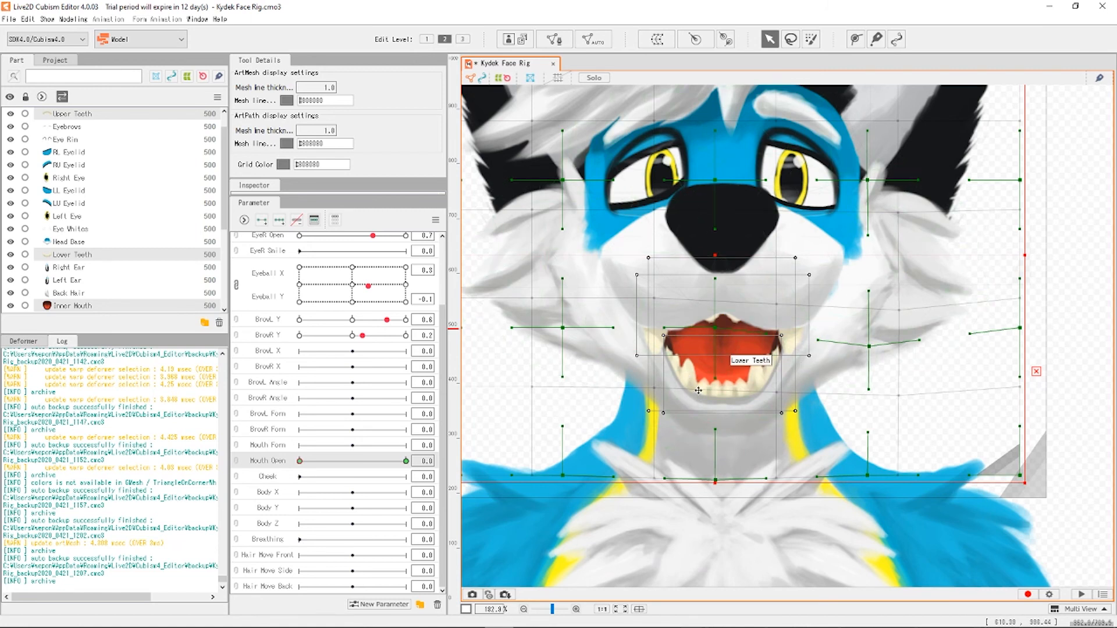
{"action": "key", "text": "ctrl+z"}
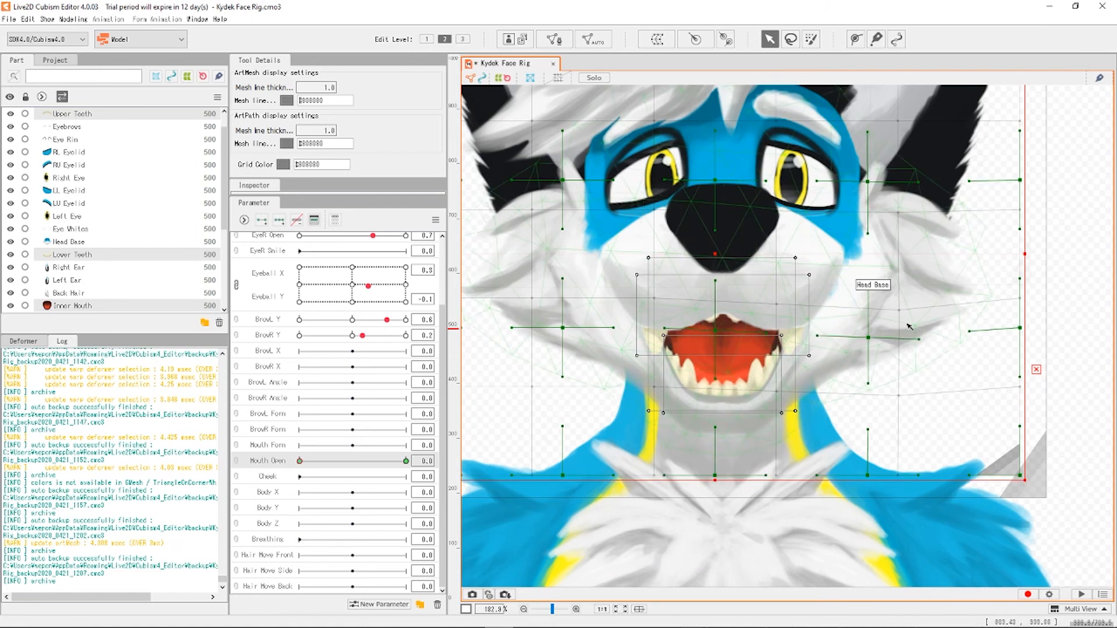
{"action": "key", "text": "ctrl+z"}
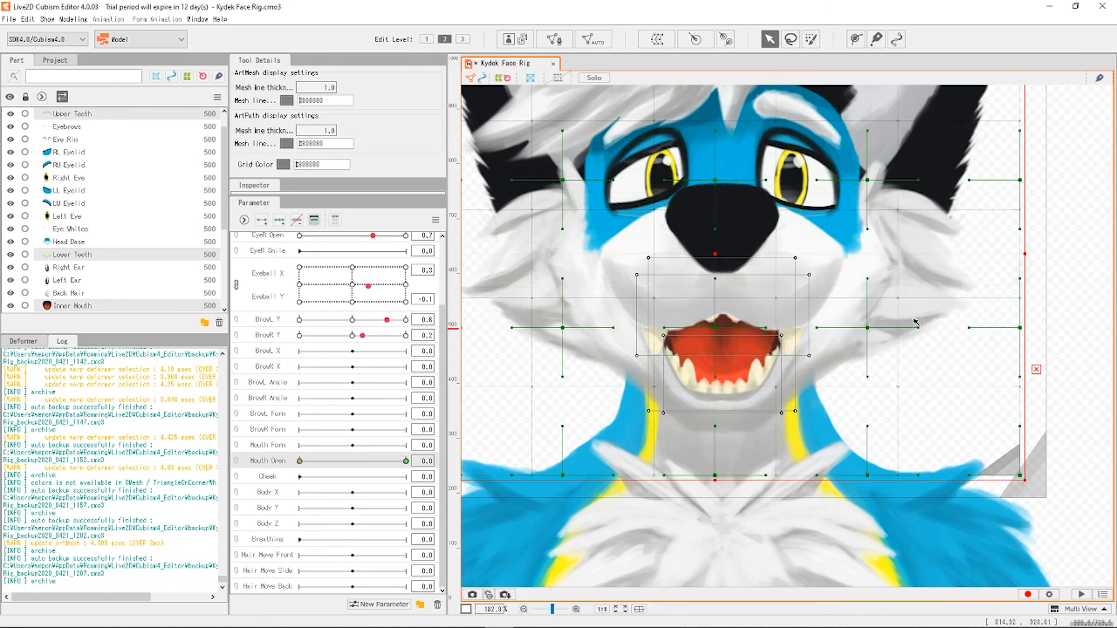
Clear the multiple selection, select only the Jaw deformer and set its edit level to 1.
{"action": "left_click", "coordinate": [426, 39]}
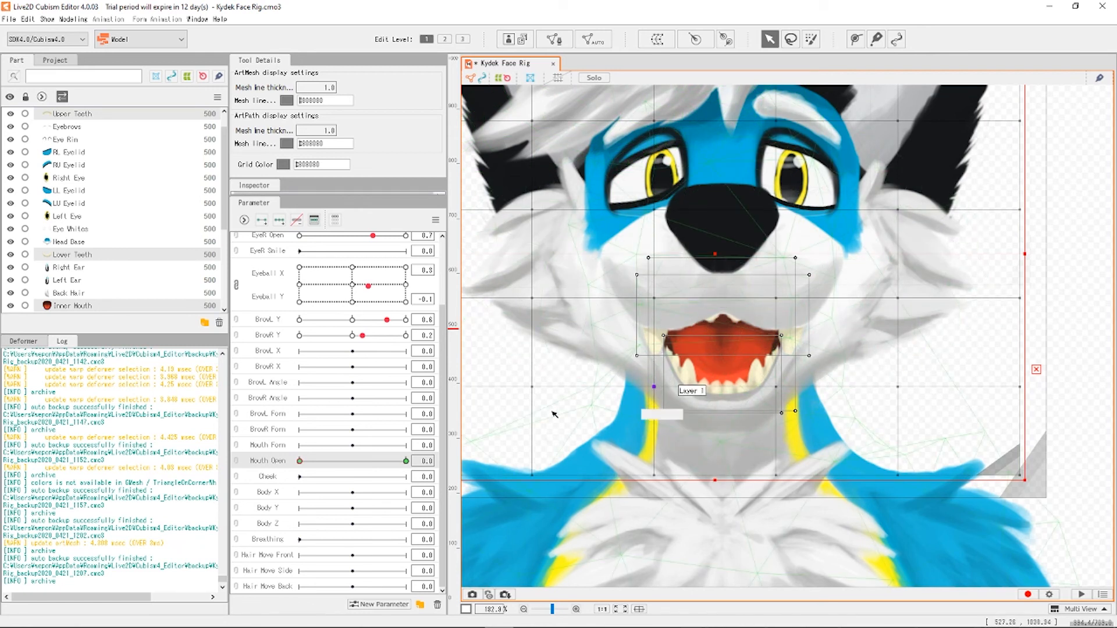
{"action": "left_click", "coordinate": [532, 390]}
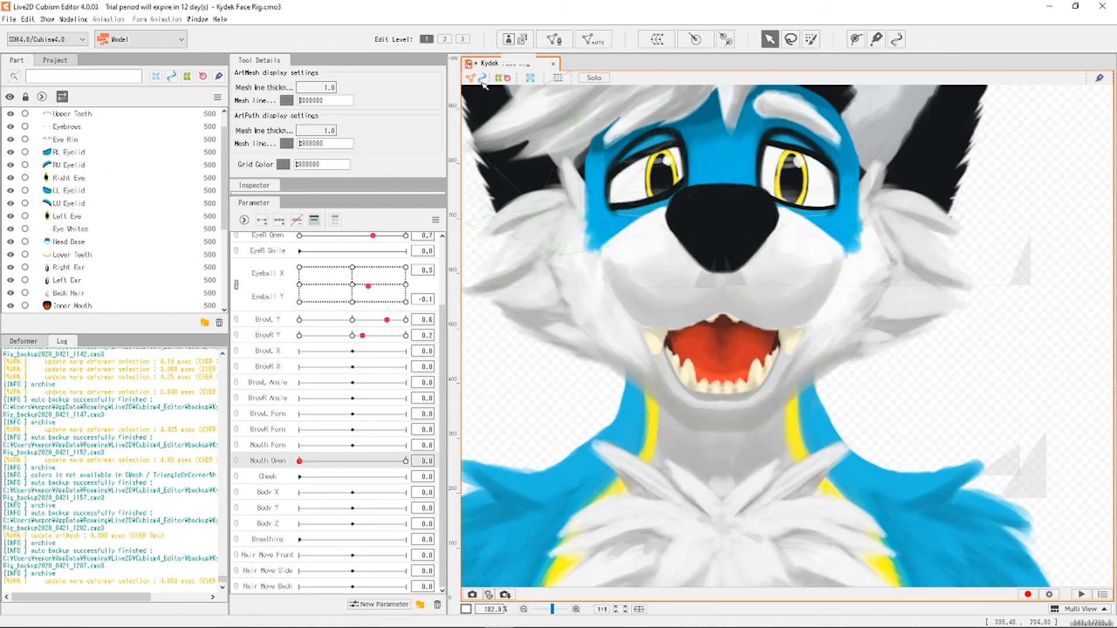
{"action": "left_click", "coordinate": [499, 77]}
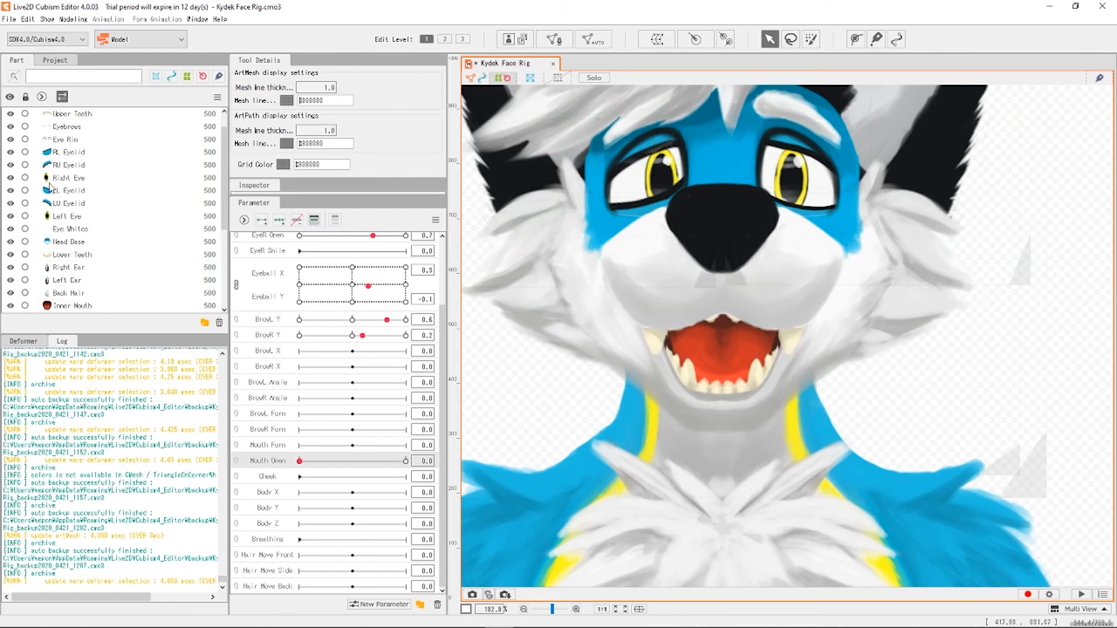
{"action": "scroll", "coordinate": [64, 233], "scroll_direction": "down", "scroll_amount": 4}
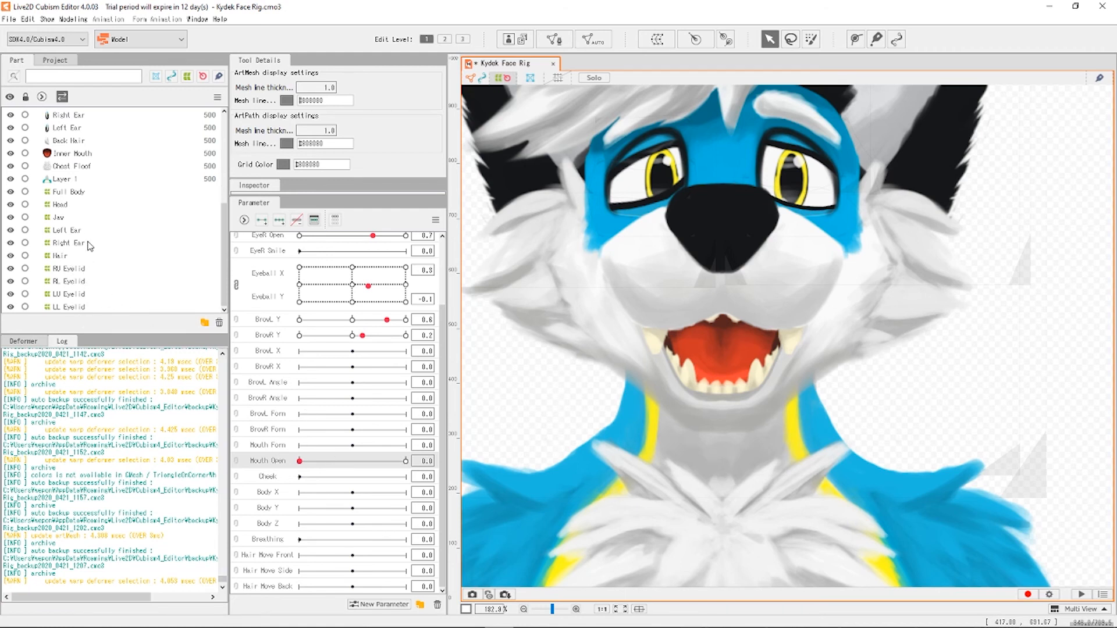
{"action": "left_click", "coordinate": [76, 221]}
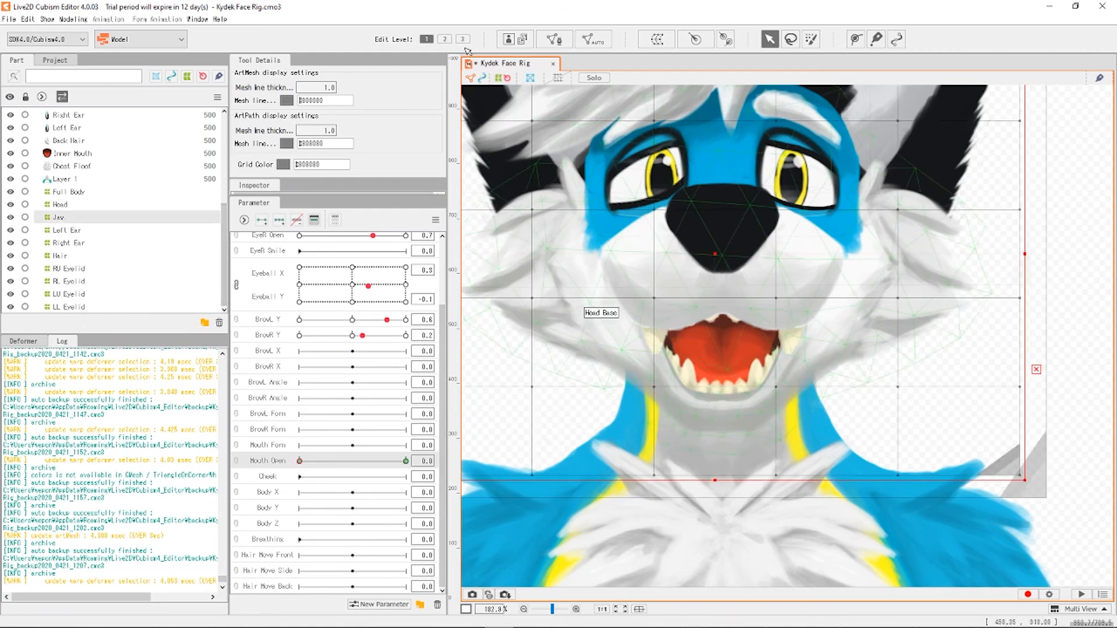
{"action": "left_click", "coordinate": [462, 39]}
{"action": "scroll", "coordinate": [917, 428], "scroll_direction": "down", "scroll_amount": 4}
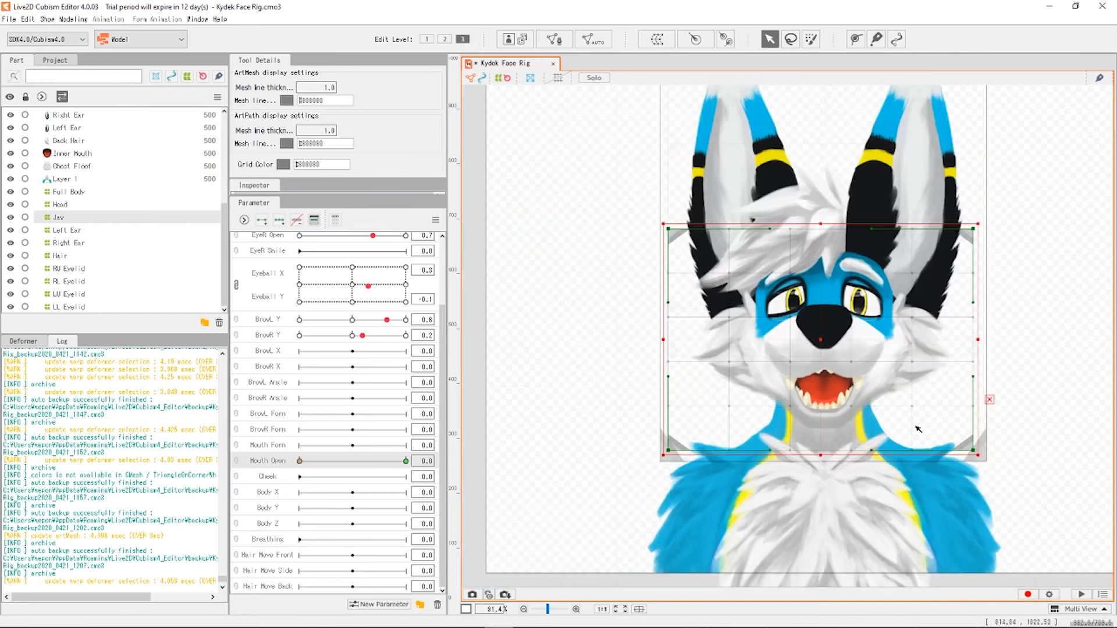
{"action": "scroll", "coordinate": [756, 244], "scroll_direction": "up", "scroll_amount": 2}
{"action": "left_click", "coordinate": [445, 39]}
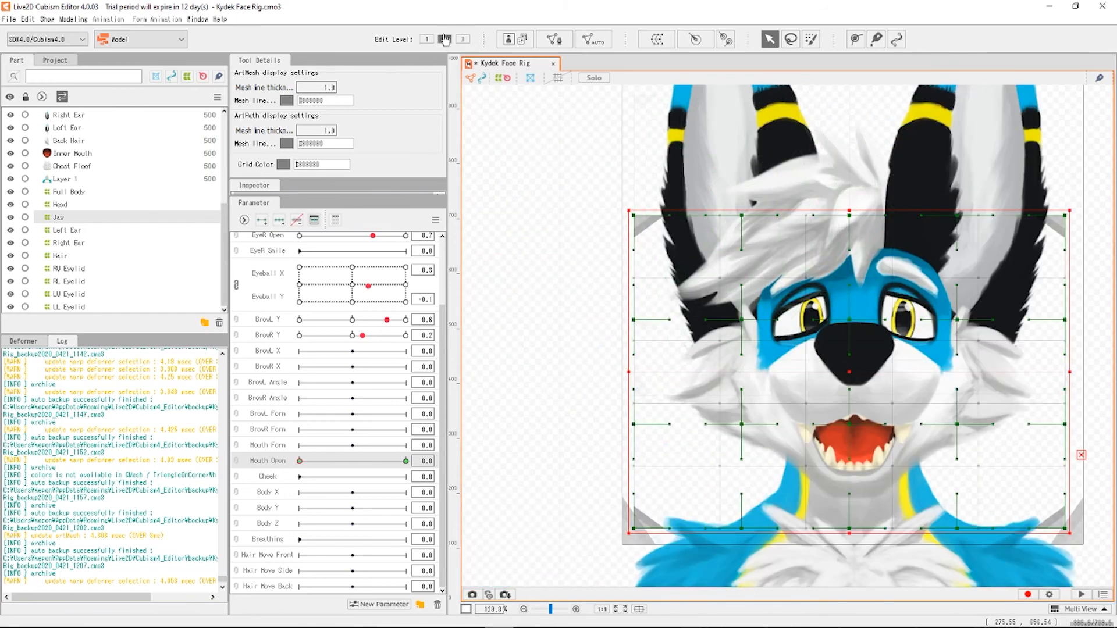
{"action": "left_click", "coordinate": [427, 40]}
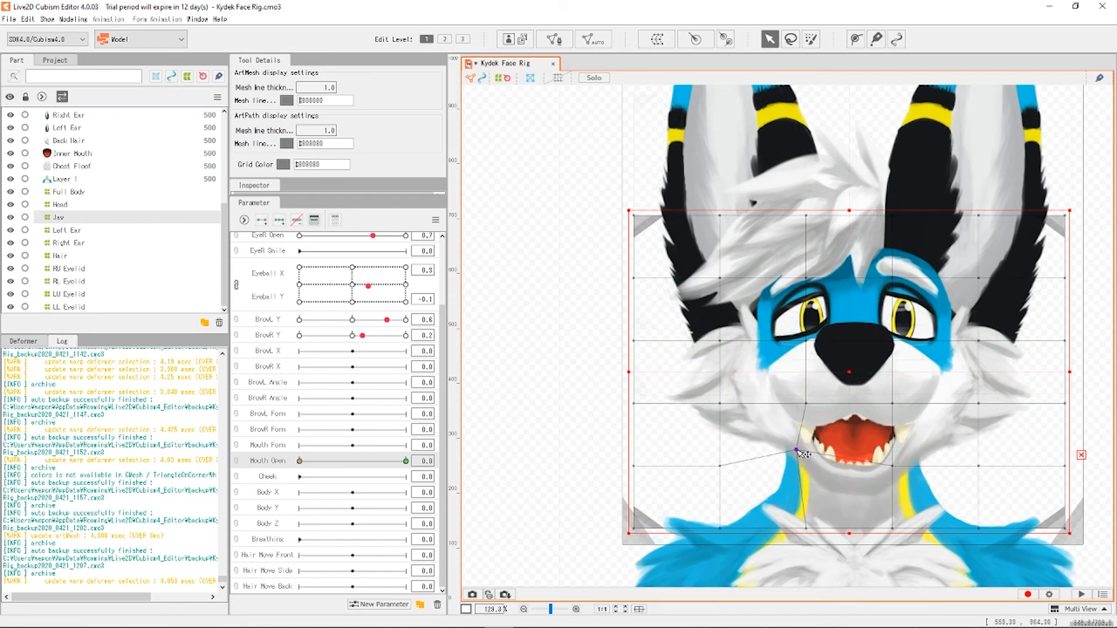
Raise the two Jaw deformer control points beside the mouth corners to bring the lower jaw up toward the muzzle.
{"action": "left_click_drag", "start_coordinate": [806, 466], "coordinate": [799, 451]}
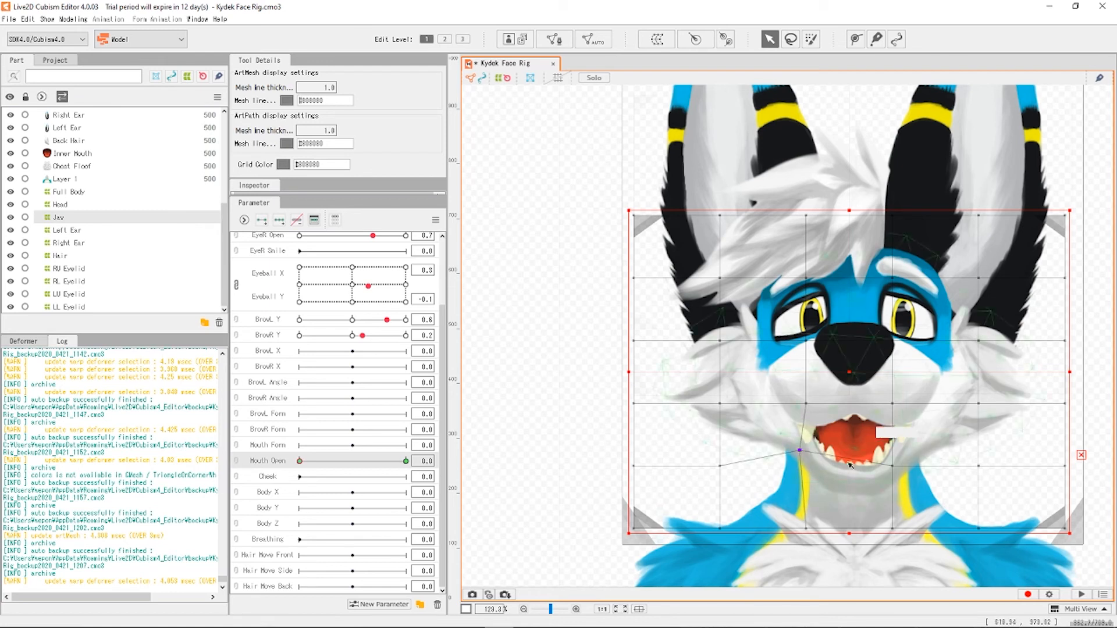
{"action": "left_click_drag", "start_coordinate": [895, 467], "coordinate": [903, 449]}
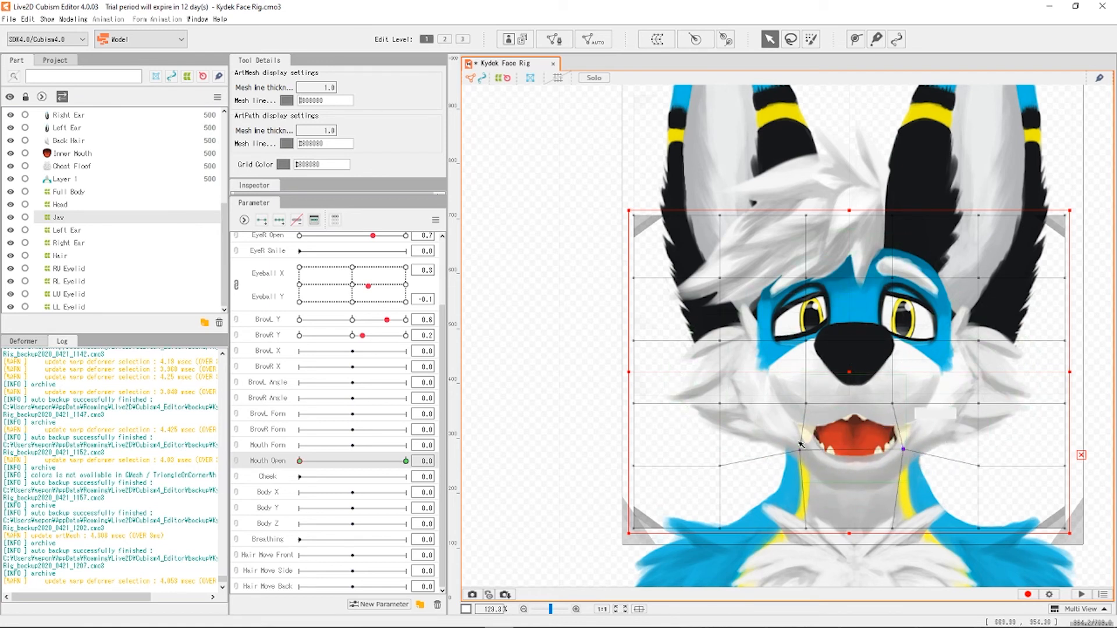
{"action": "left_click_drag", "start_coordinate": [803, 452], "coordinate": [801, 441]}
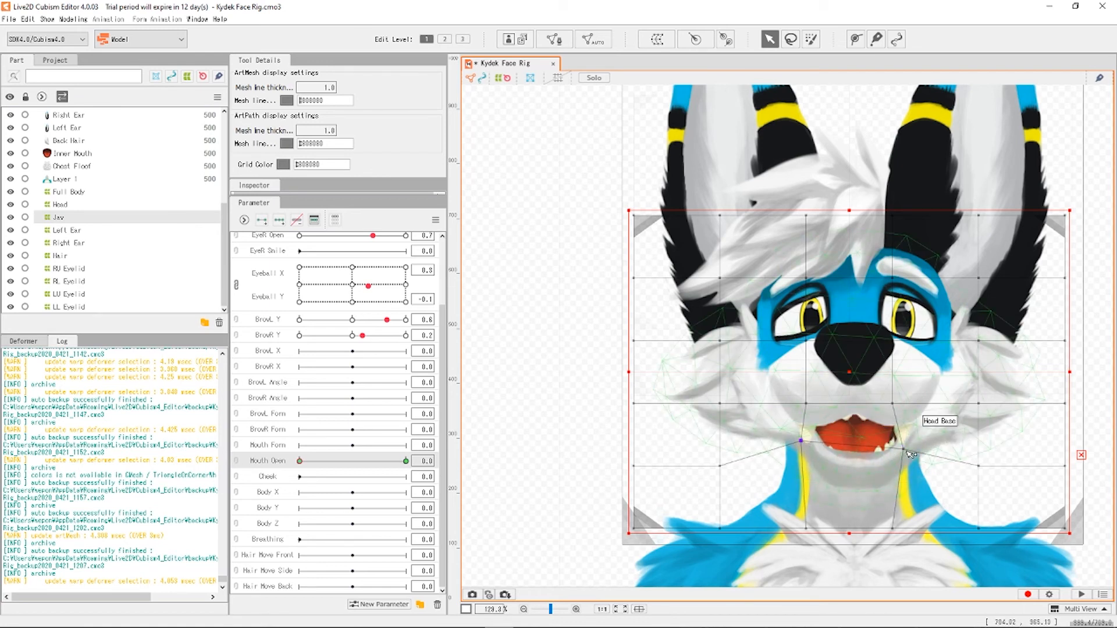
{"action": "left_click_drag", "start_coordinate": [904, 449], "coordinate": [900, 442]}
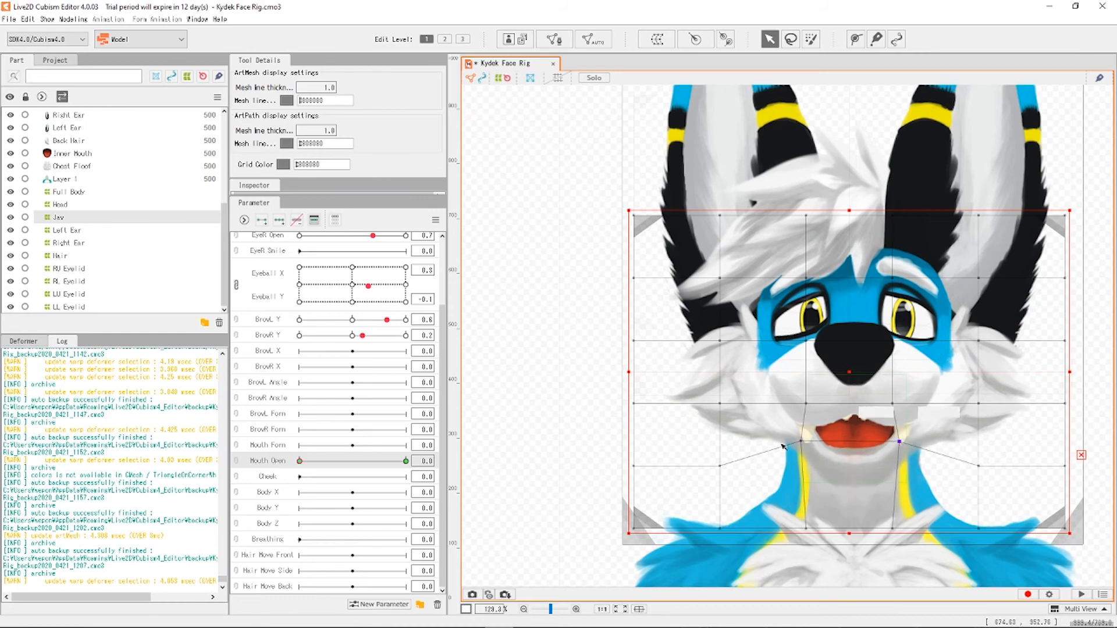
{"action": "left_click_drag", "start_coordinate": [807, 442], "coordinate": [806, 438]}
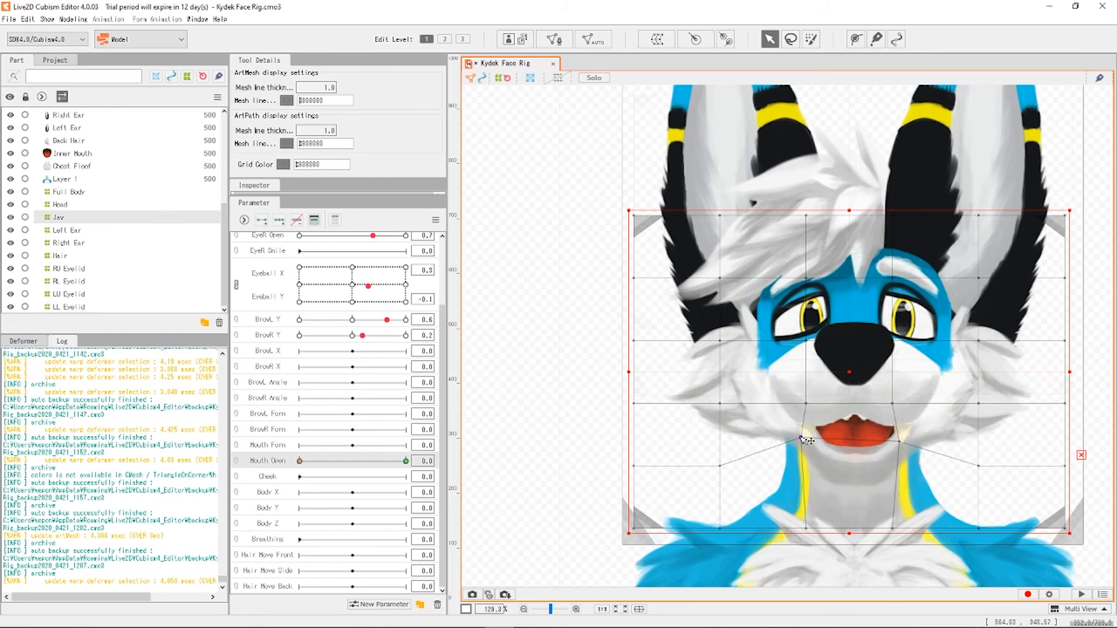
Raise the Jaw deformer's two inner bottom-edge control points slightly at the base of the neck.
{"action": "scroll", "coordinate": [879, 510], "scroll_direction": "up", "scroll_amount": 3}
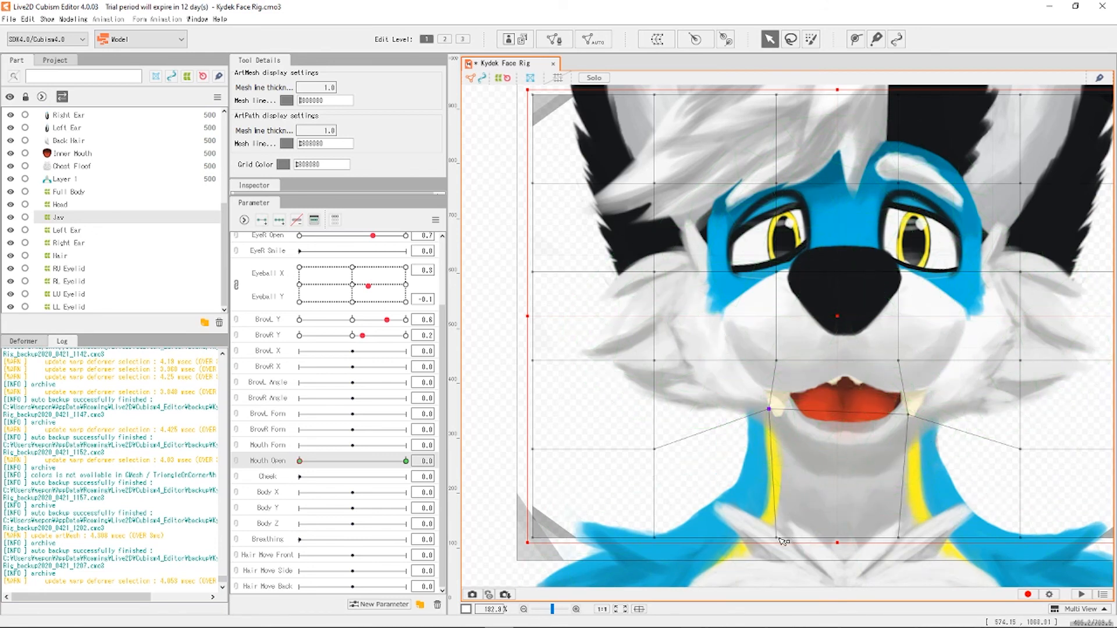
{"action": "left_click_drag", "start_coordinate": [776, 535], "coordinate": [776, 522]}
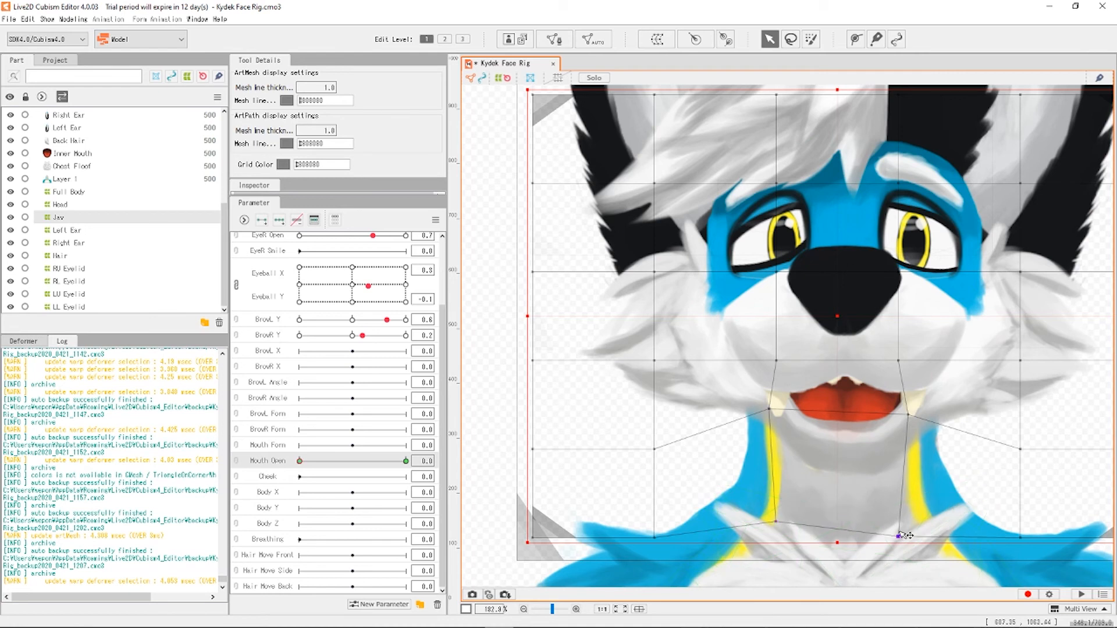
{"action": "left_click_drag", "start_coordinate": [898, 537], "coordinate": [900, 525]}
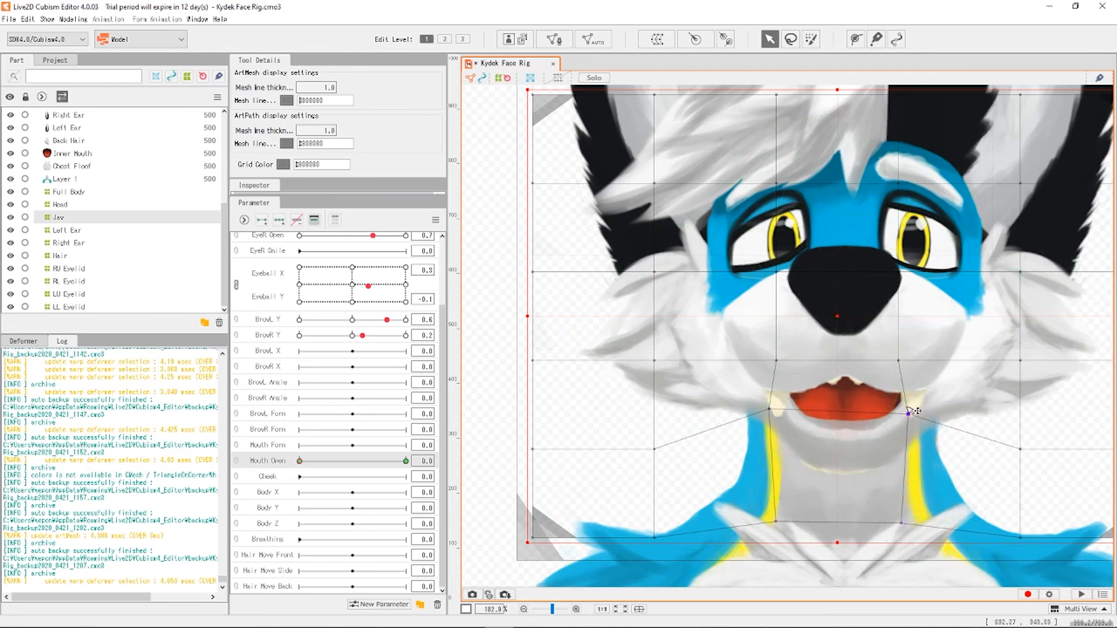
Raise the Jaw control points beside the mouth corners and on the muzzle above, levelling the mouth-corner pair.
{"action": "left_click_drag", "start_coordinate": [908, 414], "coordinate": [911, 383]}
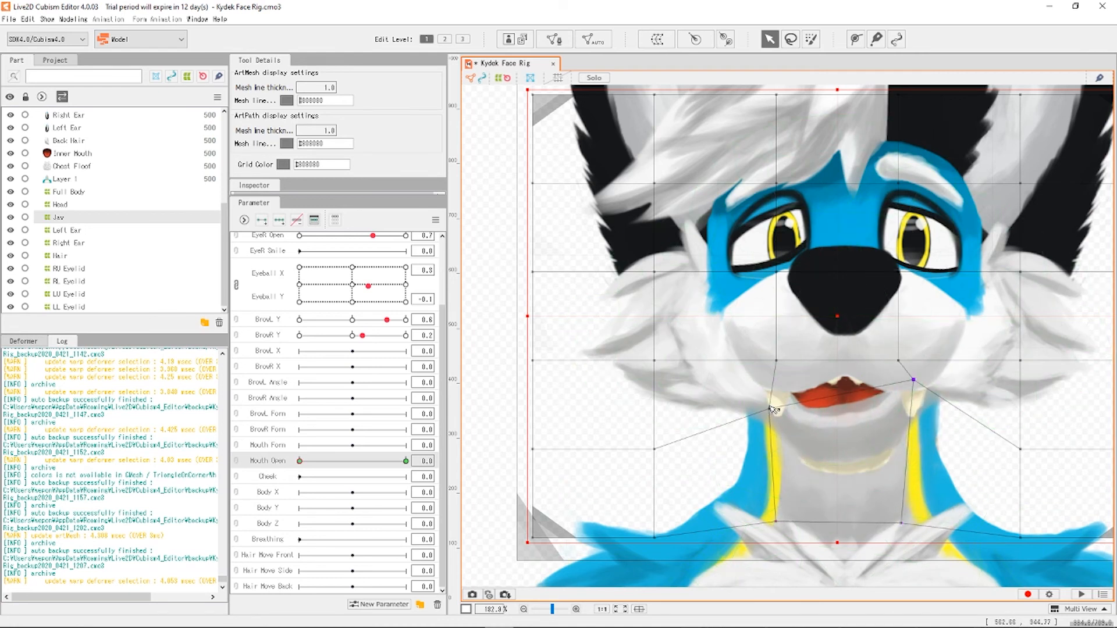
{"action": "left_click_drag", "start_coordinate": [770, 408], "coordinate": [778, 335]}
{"action": "left_click_drag", "start_coordinate": [899, 360], "coordinate": [915, 336]}
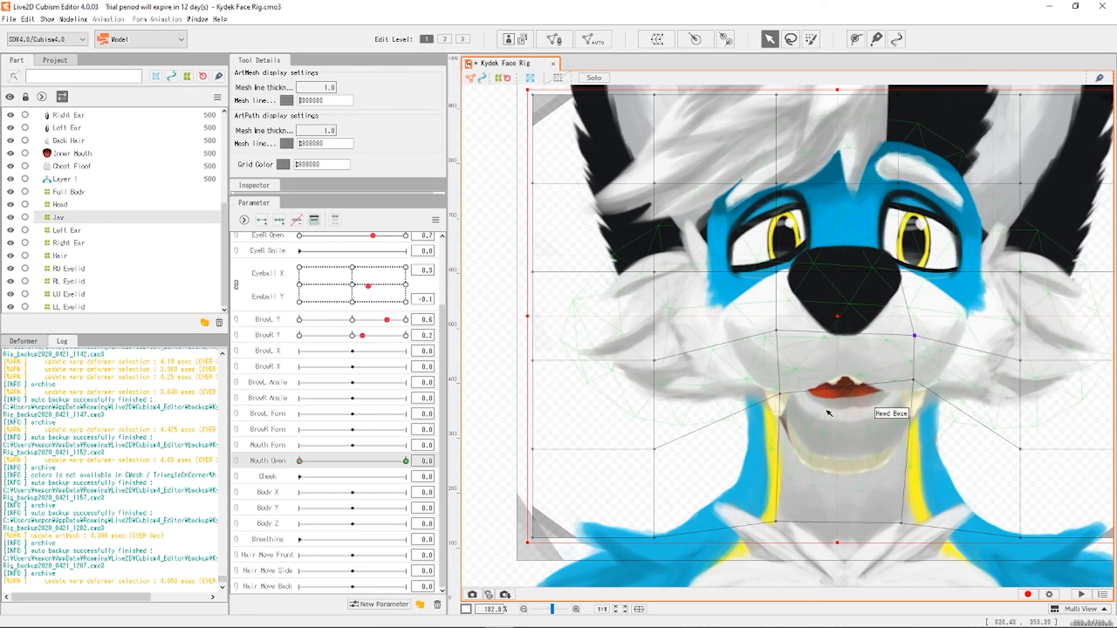
{"action": "left_click_drag", "start_coordinate": [914, 382], "coordinate": [908, 381]}
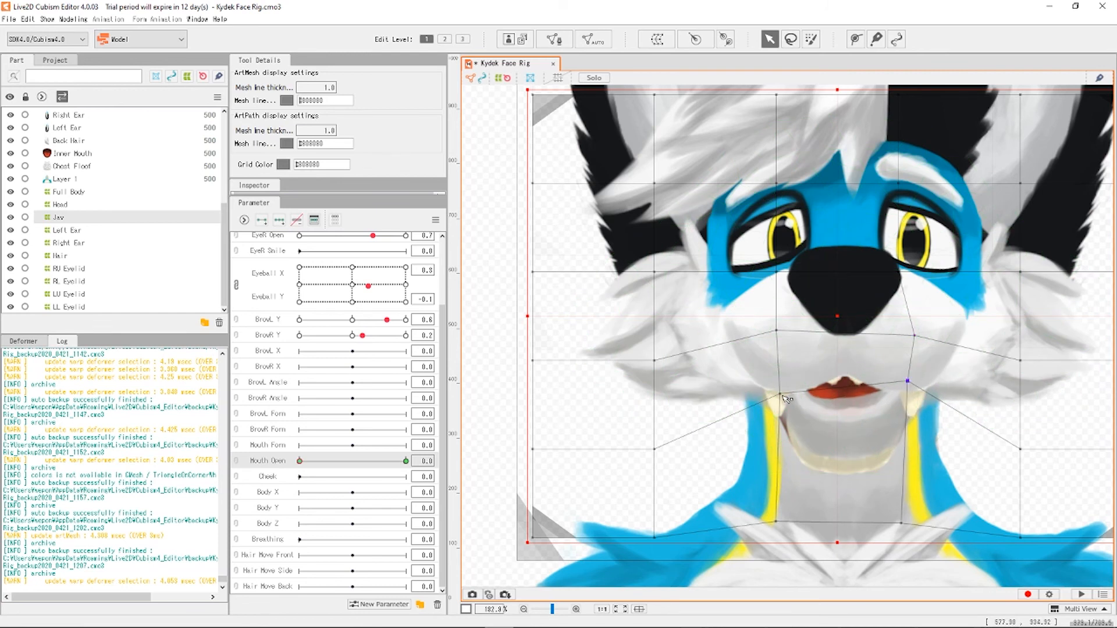
{"action": "left_click_drag", "start_coordinate": [779, 393], "coordinate": [776, 383]}
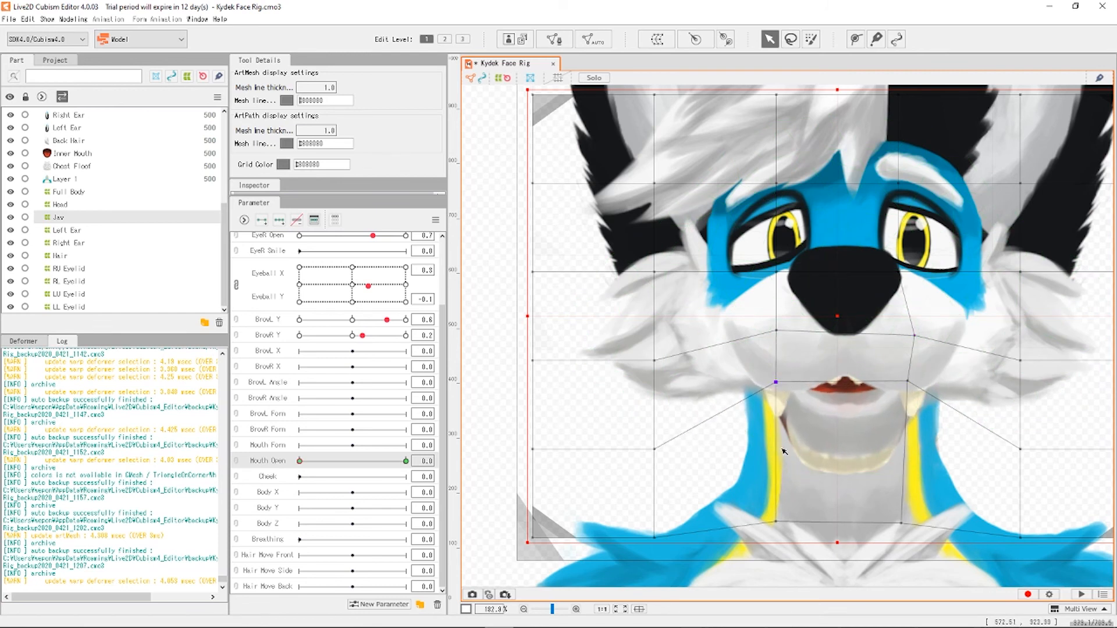
Raise the Jaw deformer's inner neck points and the muzzle points beside the nose, and fine-tune one mouth-corner point.
{"action": "left_click_drag", "start_coordinate": [776, 521], "coordinate": [774, 497]}
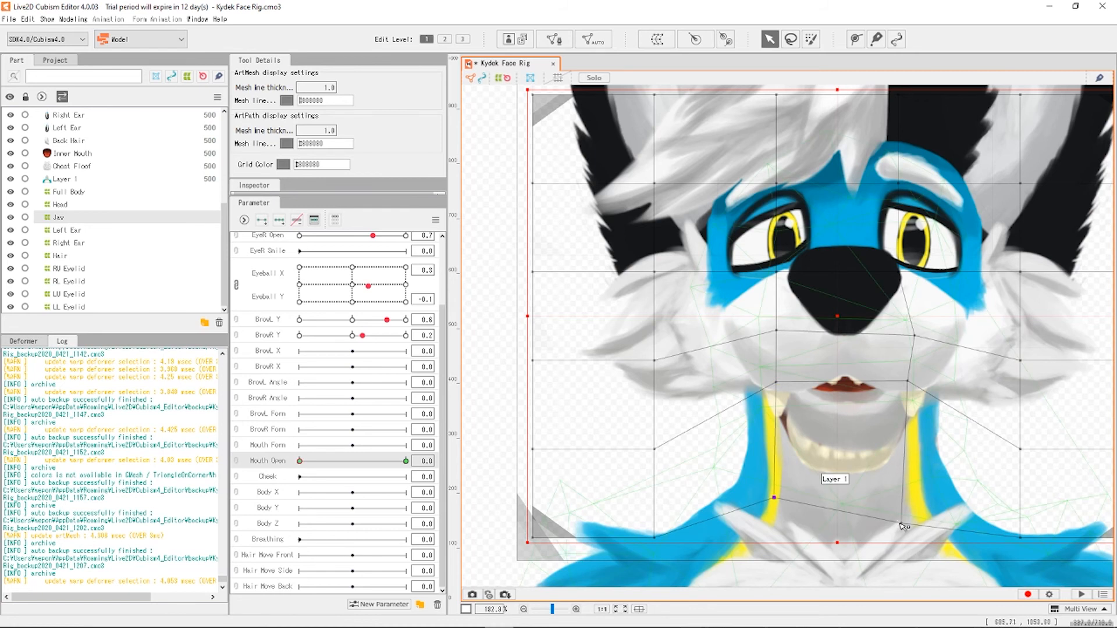
{"action": "left_click_drag", "start_coordinate": [903, 526], "coordinate": [903, 501]}
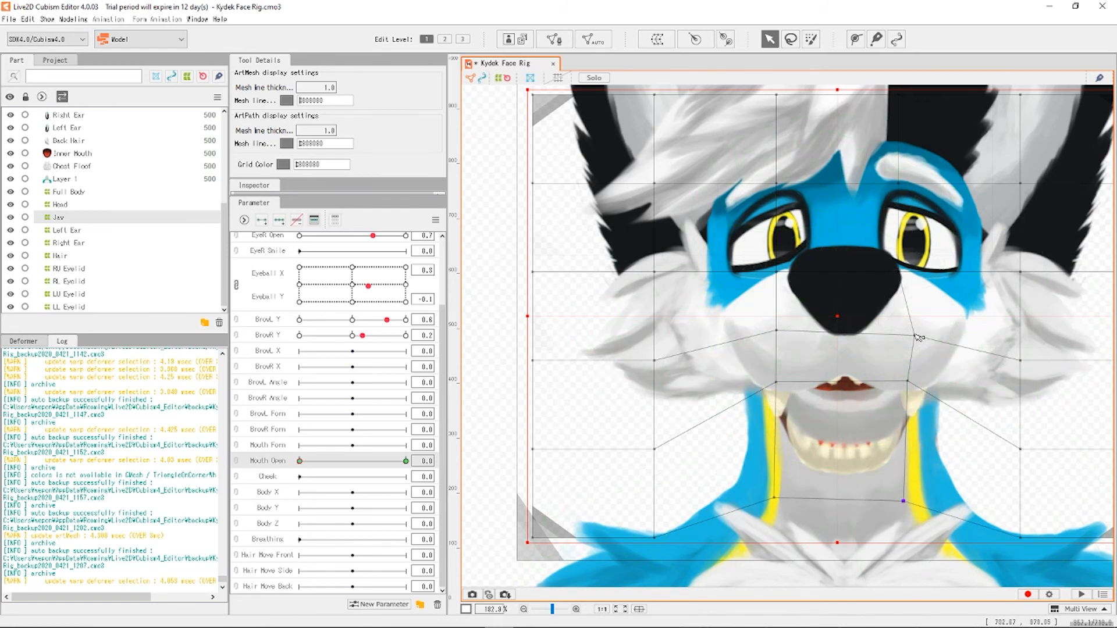
{"action": "left_click_drag", "start_coordinate": [917, 338], "coordinate": [913, 311]}
{"action": "left_click_drag", "start_coordinate": [777, 331], "coordinate": [776, 320]}
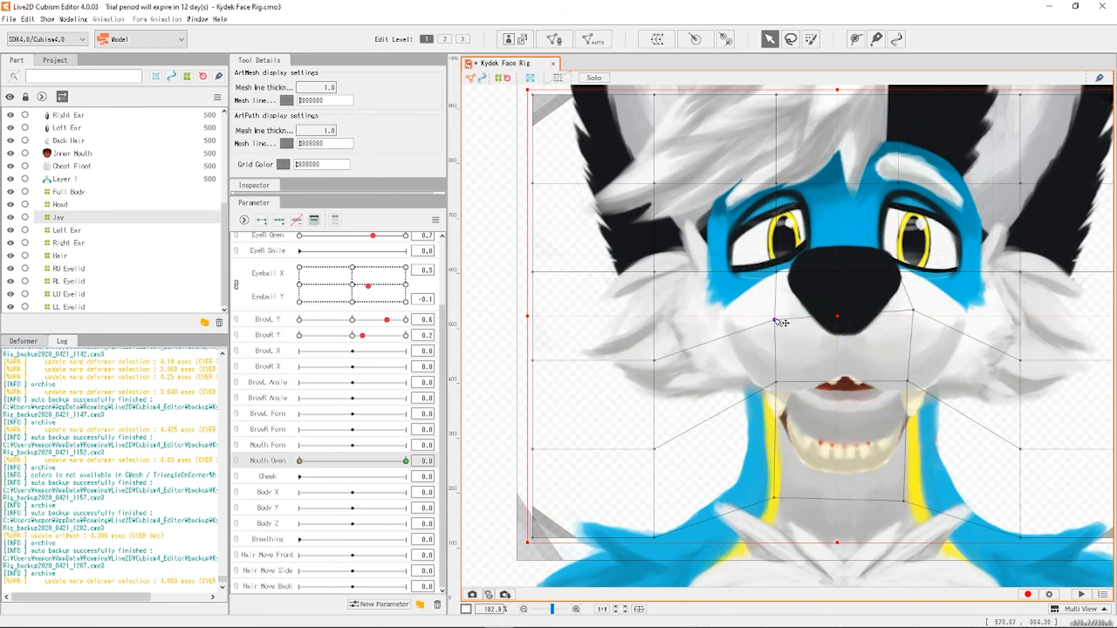
{"action": "left_click_drag", "start_coordinate": [775, 382], "coordinate": [784, 385]}
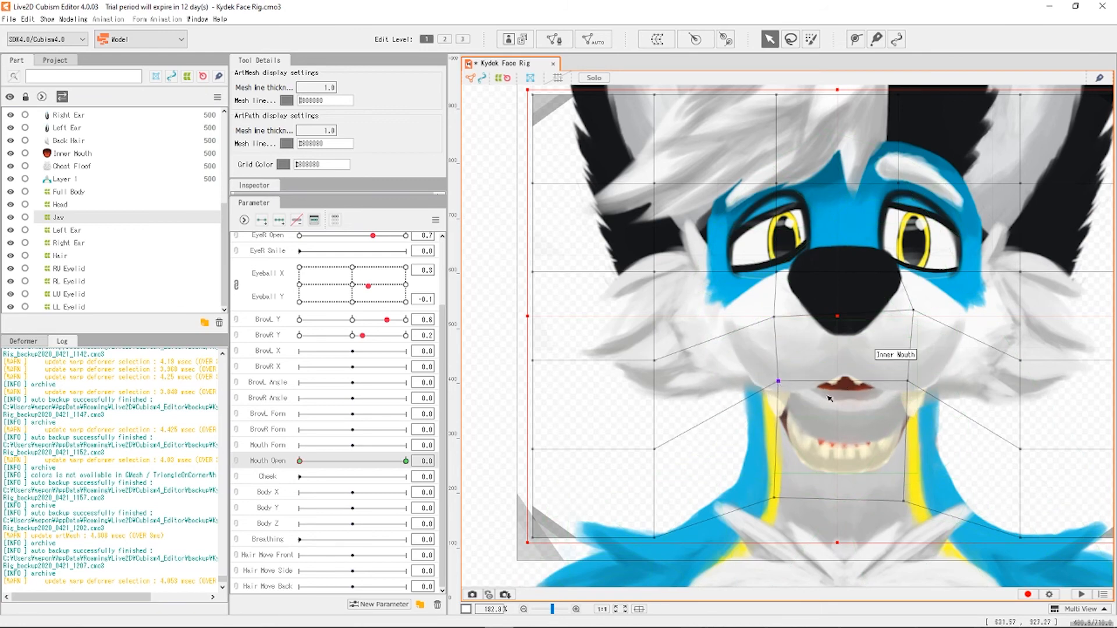
Raise both mouth-corner control points of the Jaw deformer further to narrow the remaining mouth opening.
{"action": "scroll", "coordinate": [785, 386], "scroll_direction": "down", "scroll_amount": 3}
{"action": "scroll", "coordinate": [830, 417], "scroll_direction": "up", "scroll_amount": 3}
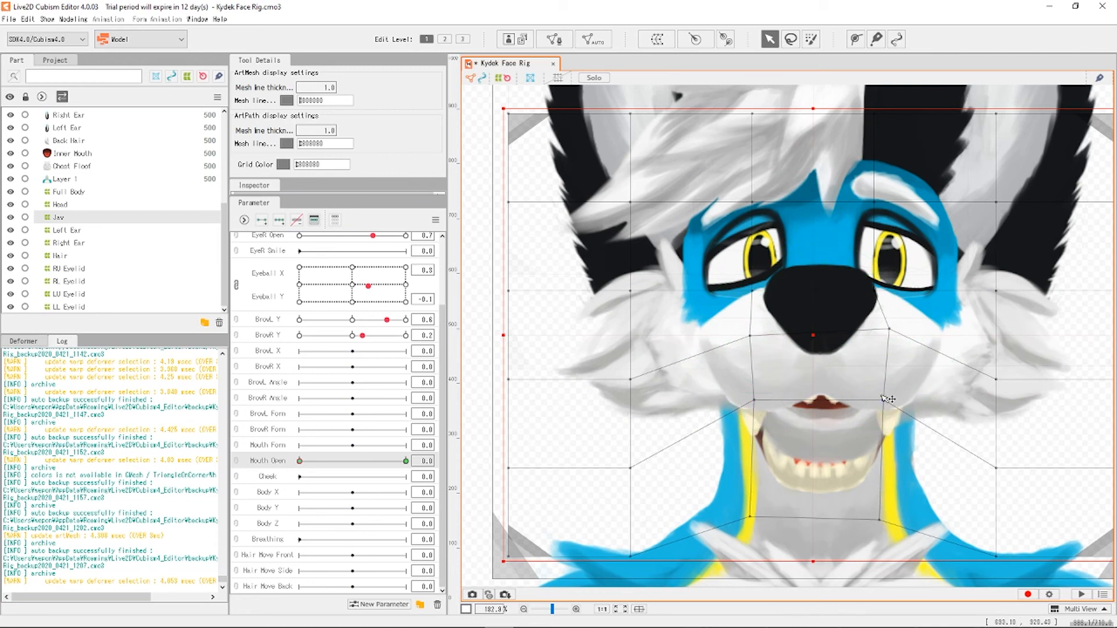
{"action": "left_click_drag", "start_coordinate": [888, 399], "coordinate": [883, 379]}
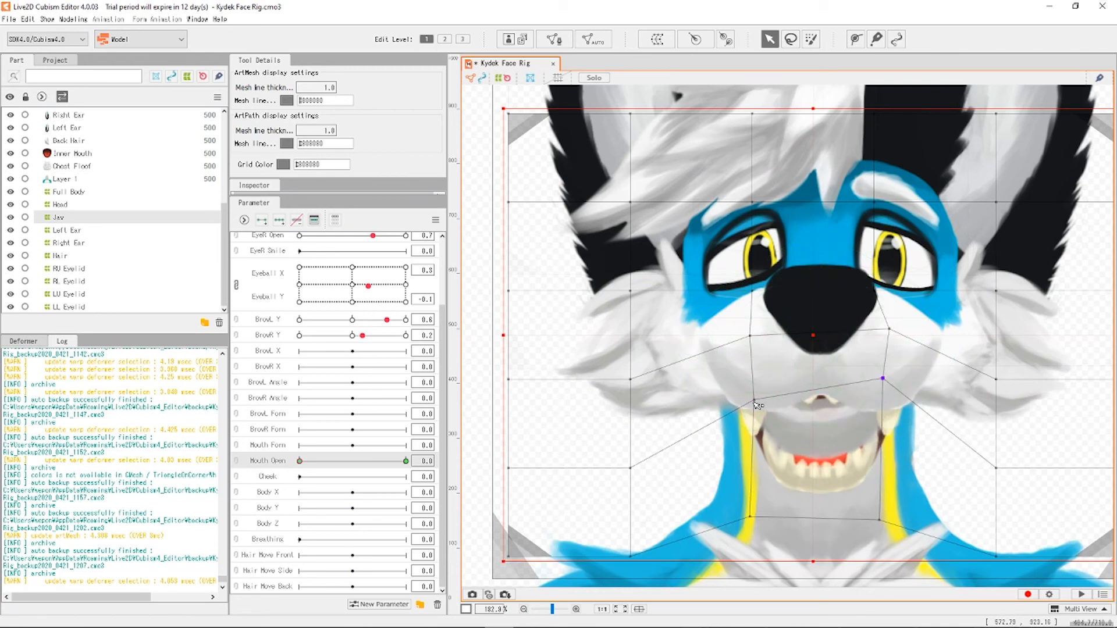
{"action": "left_click_drag", "start_coordinate": [755, 402], "coordinate": [754, 393]}
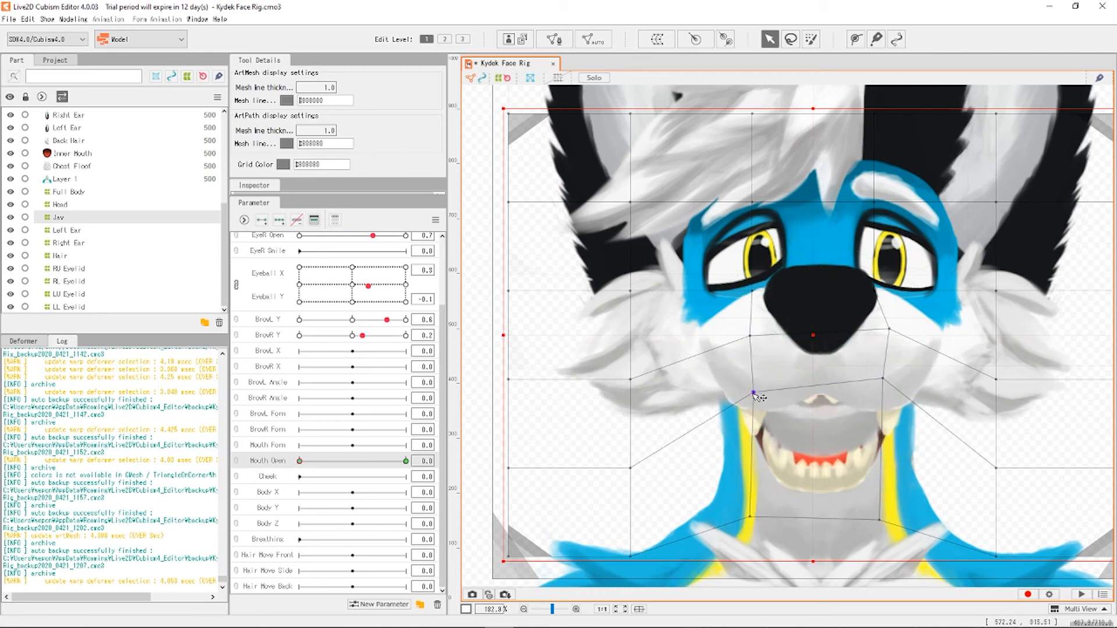
Spread the Jaw deformer's two inner neck points outward and level its mouth-corner and muzzle point pairs.
{"action": "left_click_drag", "start_coordinate": [750, 516], "coordinate": [731, 515]}
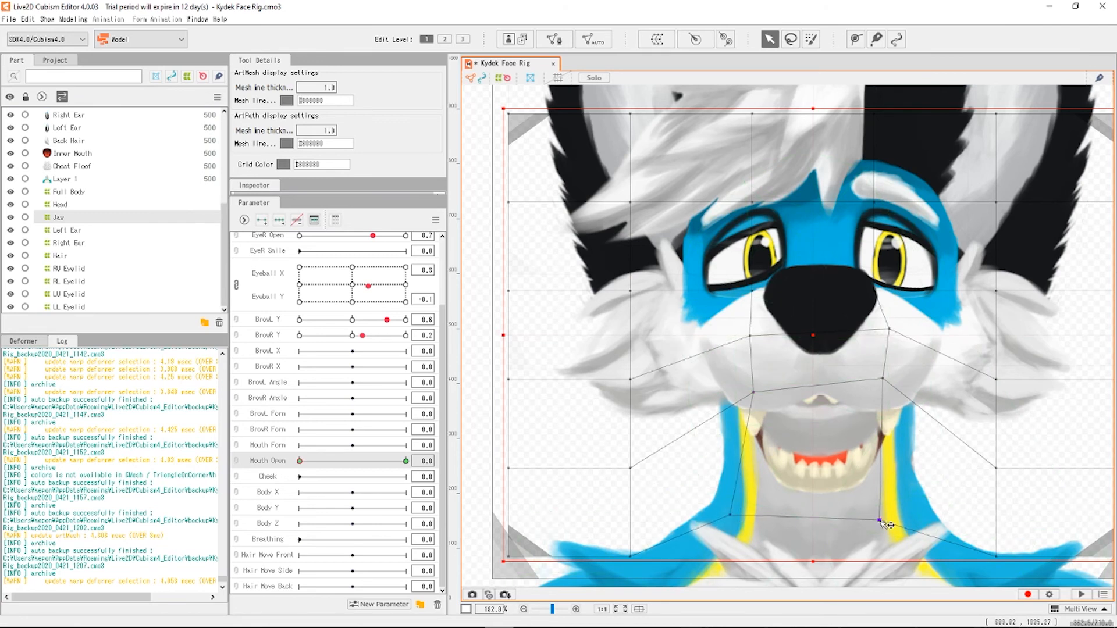
{"action": "left_click_drag", "start_coordinate": [881, 522], "coordinate": [898, 521]}
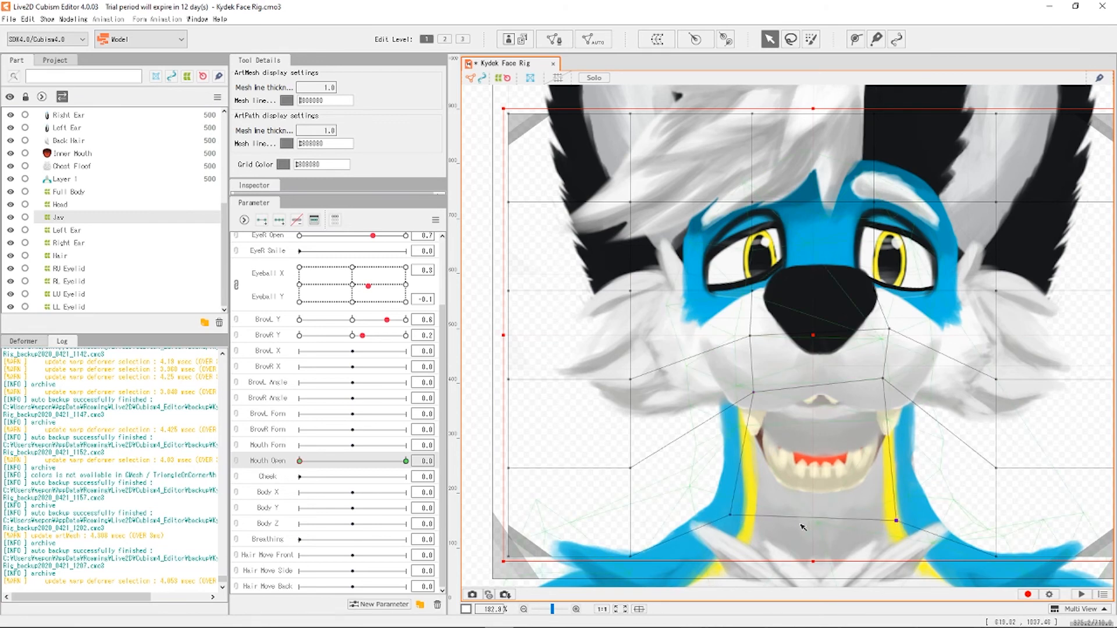
{"action": "left_click_drag", "start_coordinate": [734, 517], "coordinate": [735, 515]}
{"action": "left_click_drag", "start_coordinate": [753, 392], "coordinate": [750, 379]}
{"action": "left_click_drag", "start_coordinate": [888, 329], "coordinate": [879, 338]}
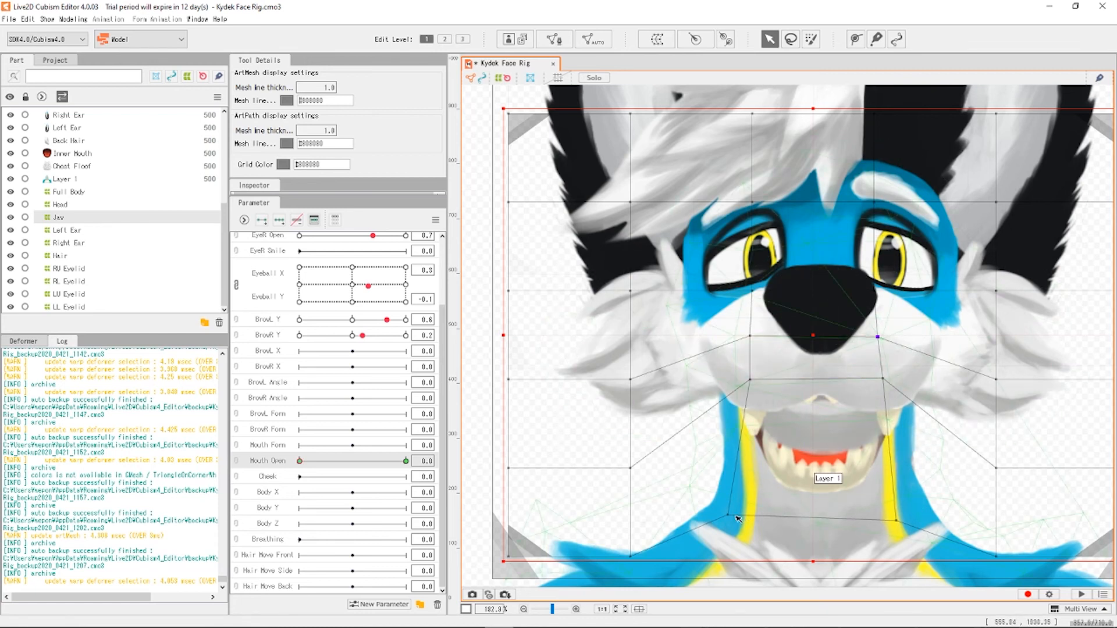
{"action": "left_click_drag", "start_coordinate": [731, 516], "coordinate": [722, 518]}
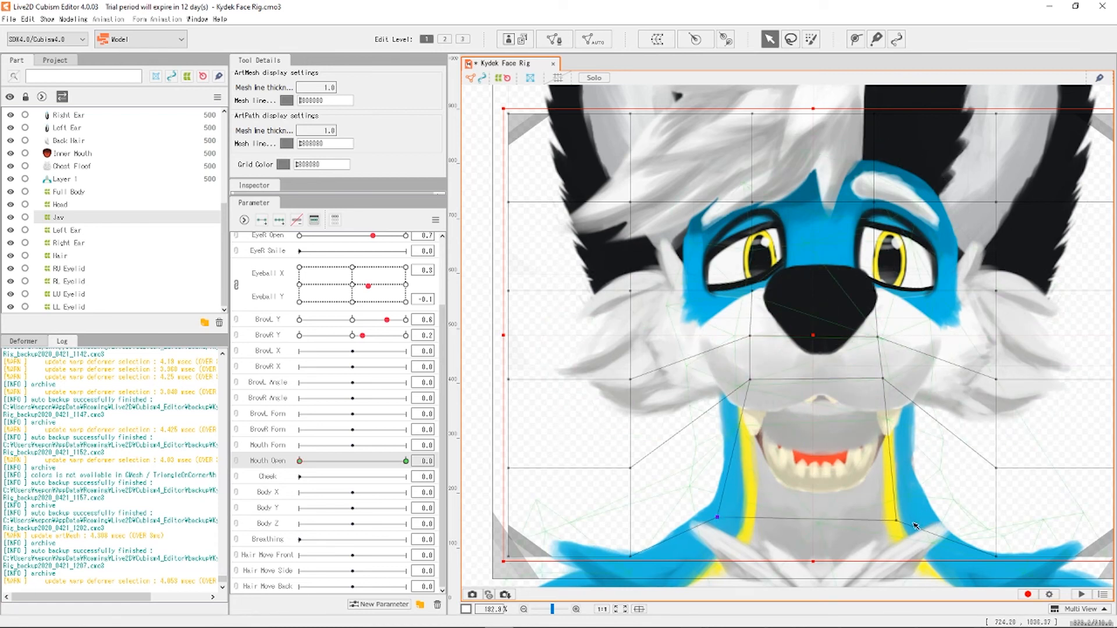
{"action": "left_click_drag", "start_coordinate": [896, 520], "coordinate": [897, 520]}
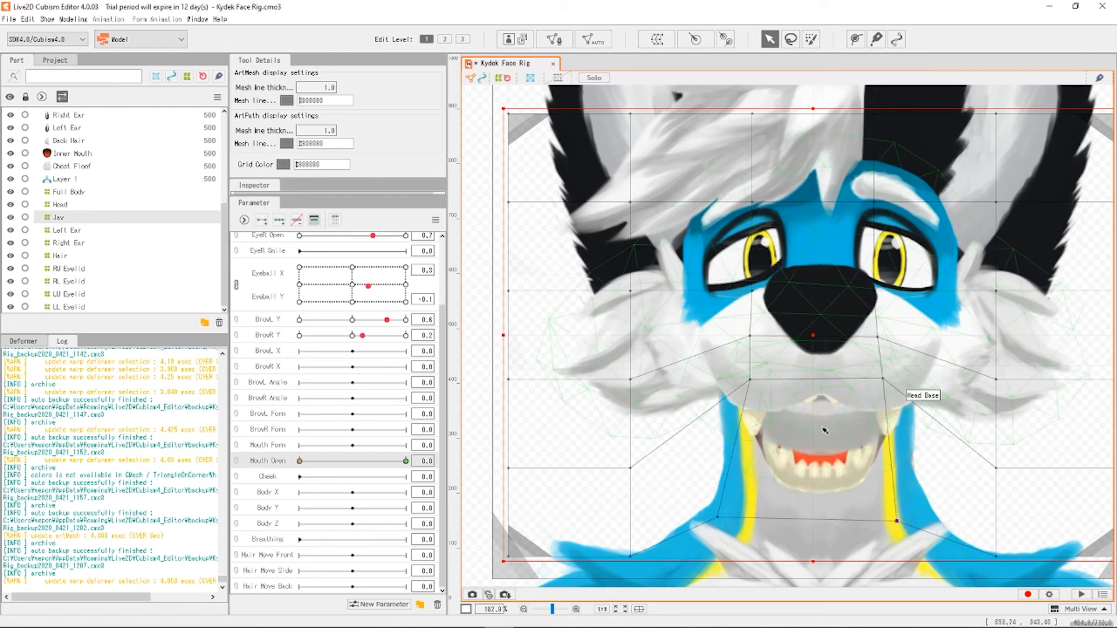
Pull the outer Jaw control points below the cheeks inward and raise the cheek control points above them.
{"action": "left_click_drag", "start_coordinate": [1001, 465], "coordinate": [975, 476]}
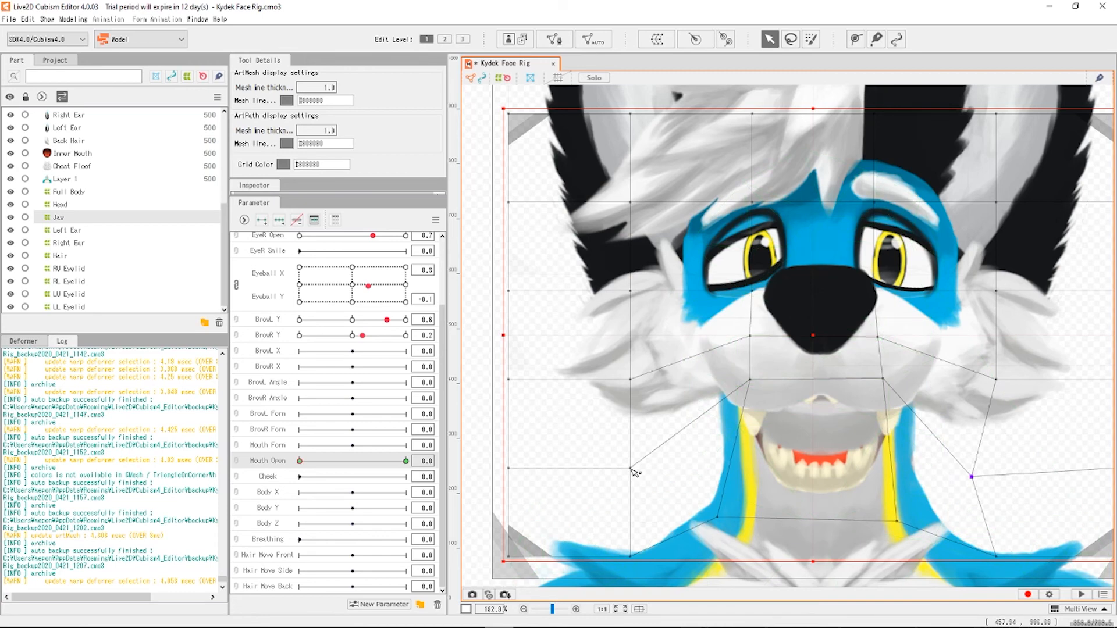
{"action": "left_click_drag", "start_coordinate": [630, 467], "coordinate": [656, 474]}
{"action": "scroll", "coordinate": [814, 349], "scroll_direction": "down", "scroll_amount": 3}
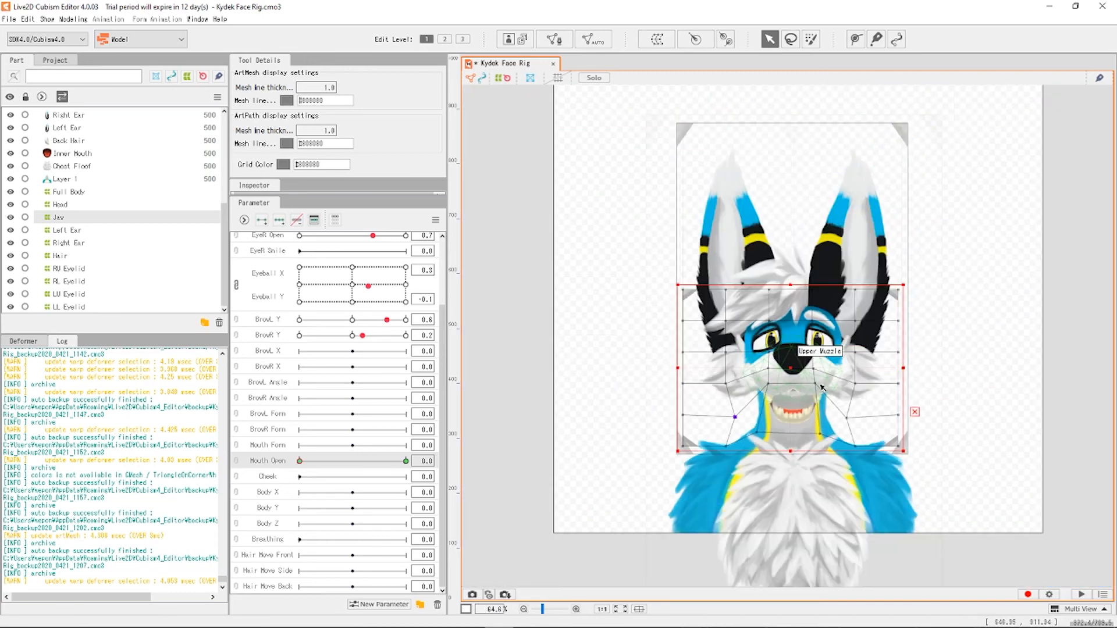
{"action": "scroll", "coordinate": [832, 373], "scroll_direction": "up", "scroll_amount": 2}
{"action": "left_click_drag", "start_coordinate": [853, 395], "coordinate": [854, 375]}
{"action": "left_click_drag", "start_coordinate": [596, 390], "coordinate": [595, 375]}
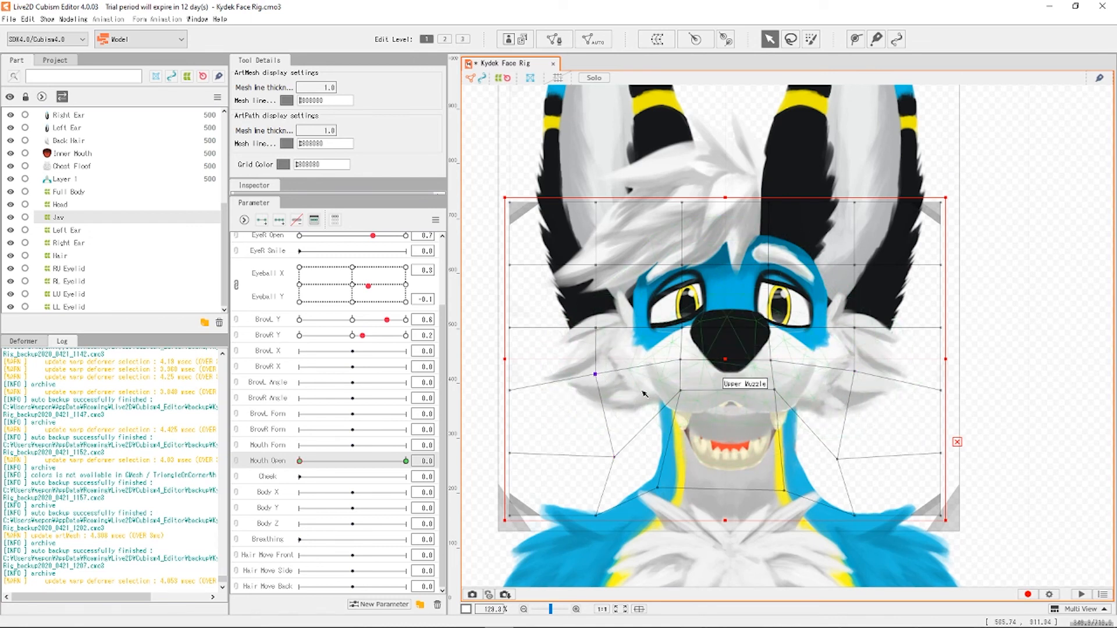
Move the Jaw deformer's two mouth-corner points slightly outward and down, aligning them at the same height.
{"action": "left_click_drag", "start_coordinate": [678, 396], "coordinate": [667, 398]}
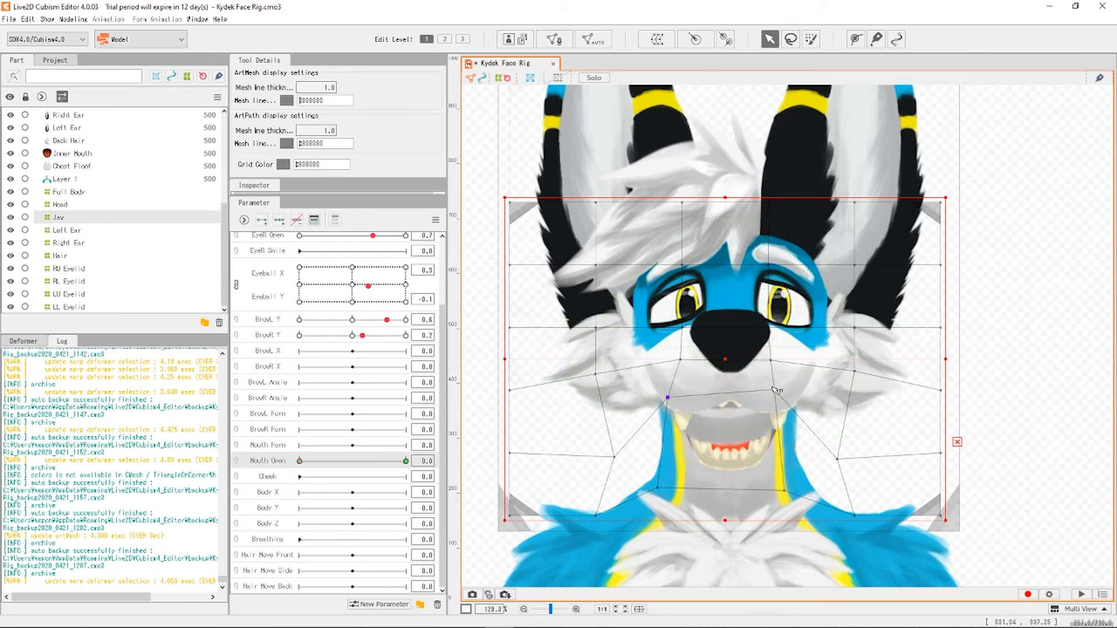
{"action": "left_click_drag", "start_coordinate": [774, 389], "coordinate": [790, 401]}
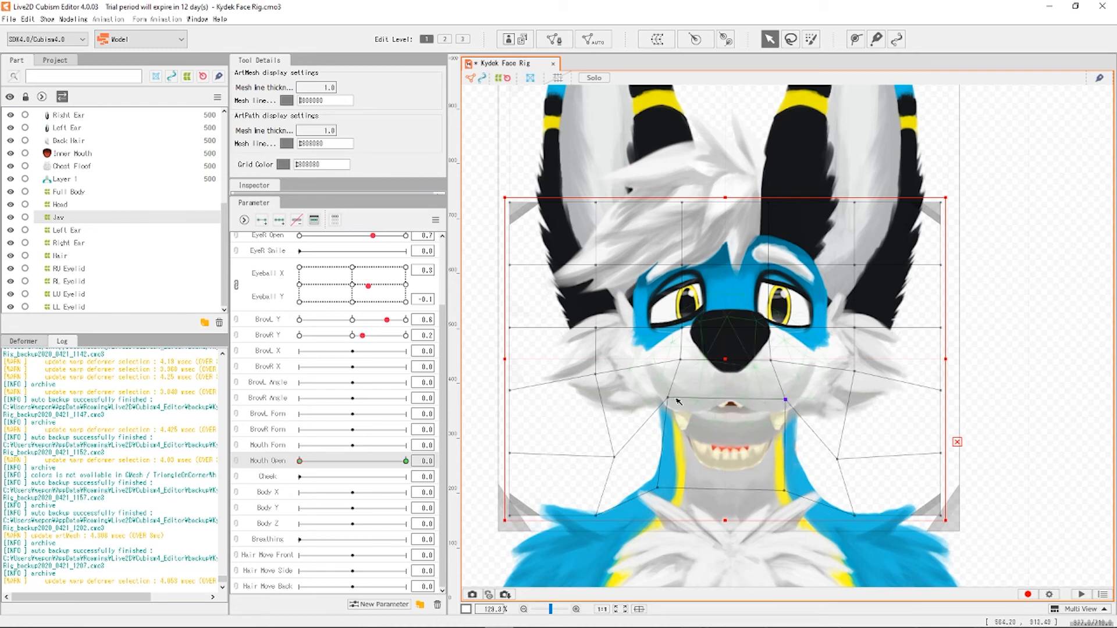
{"action": "left_click_drag", "start_coordinate": [669, 398], "coordinate": [675, 397]}
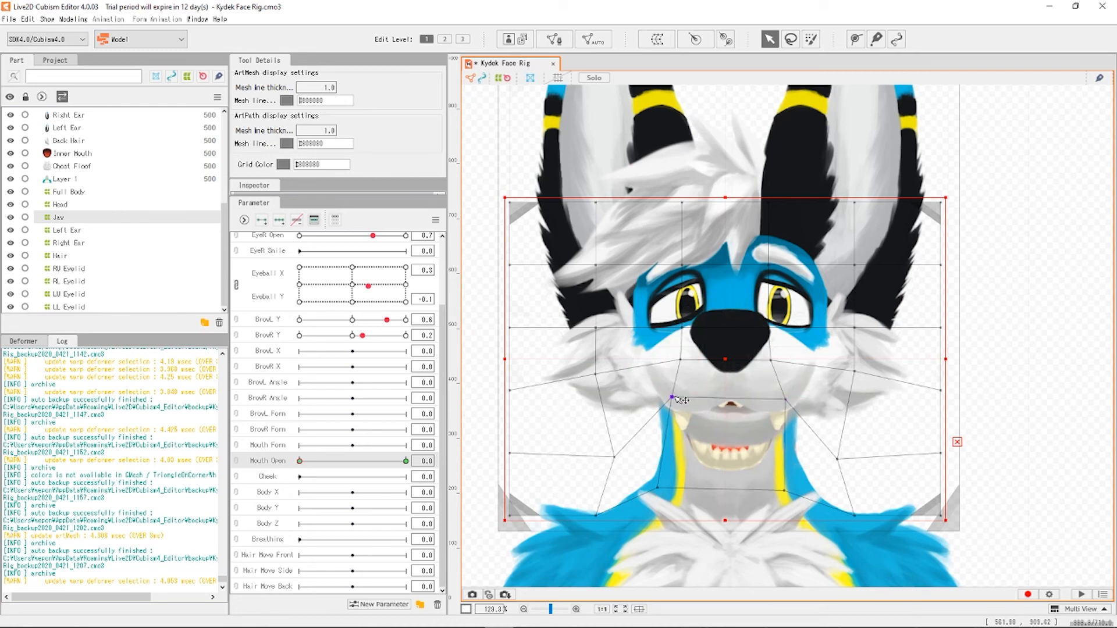
{"action": "left_click", "coordinate": [784, 399]}
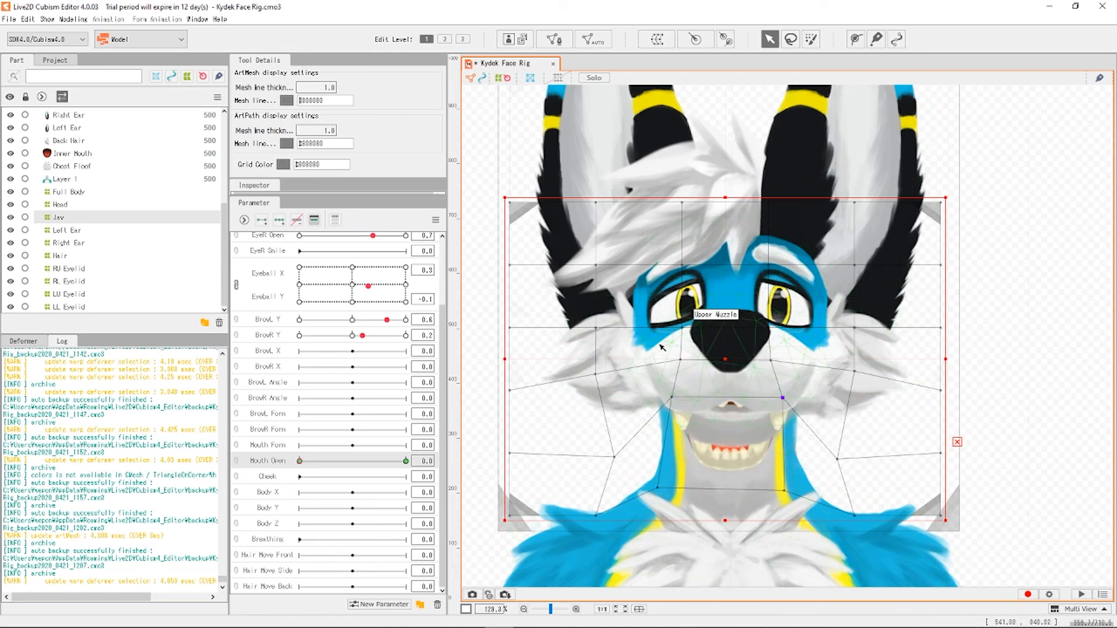
Deselect the Jaw deformer and examine the closed mouth pose up close and at full view.
{"action": "left_click", "coordinate": [1047, 364]}
{"action": "scroll", "coordinate": [846, 411], "scroll_direction": "down", "scroll_amount": 3}
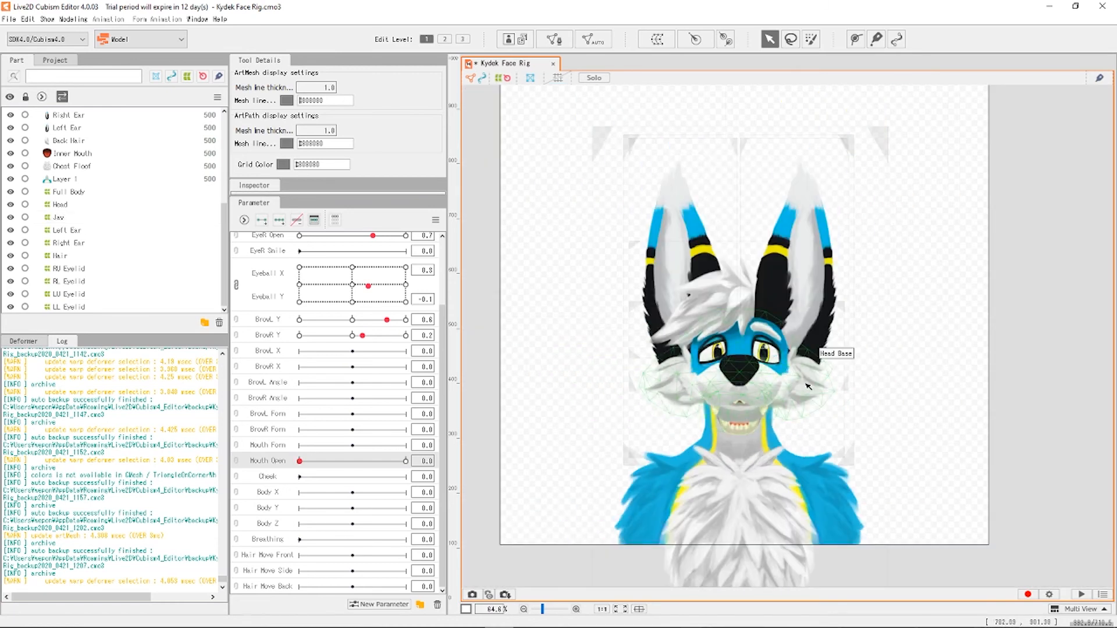
{"action": "scroll", "coordinate": [791, 404], "scroll_direction": "up", "scroll_amount": 7}
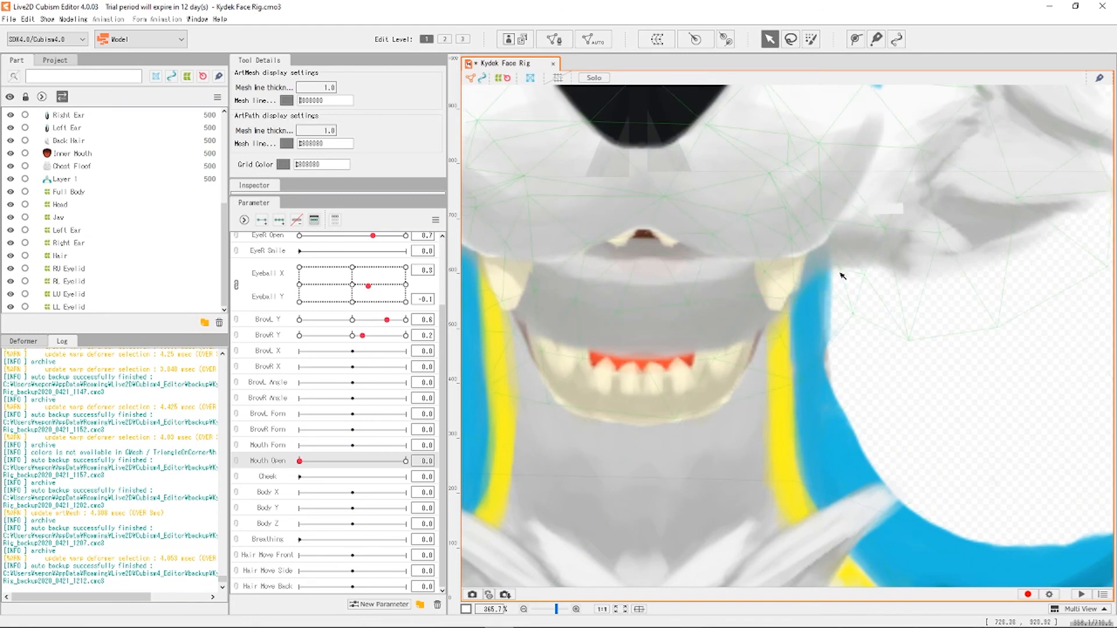
{"action": "scroll", "coordinate": [791, 359], "scroll_direction": "down", "scroll_amount": 3}
{"action": "scroll", "coordinate": [763, 379], "scroll_direction": "up", "scroll_amount": 3}
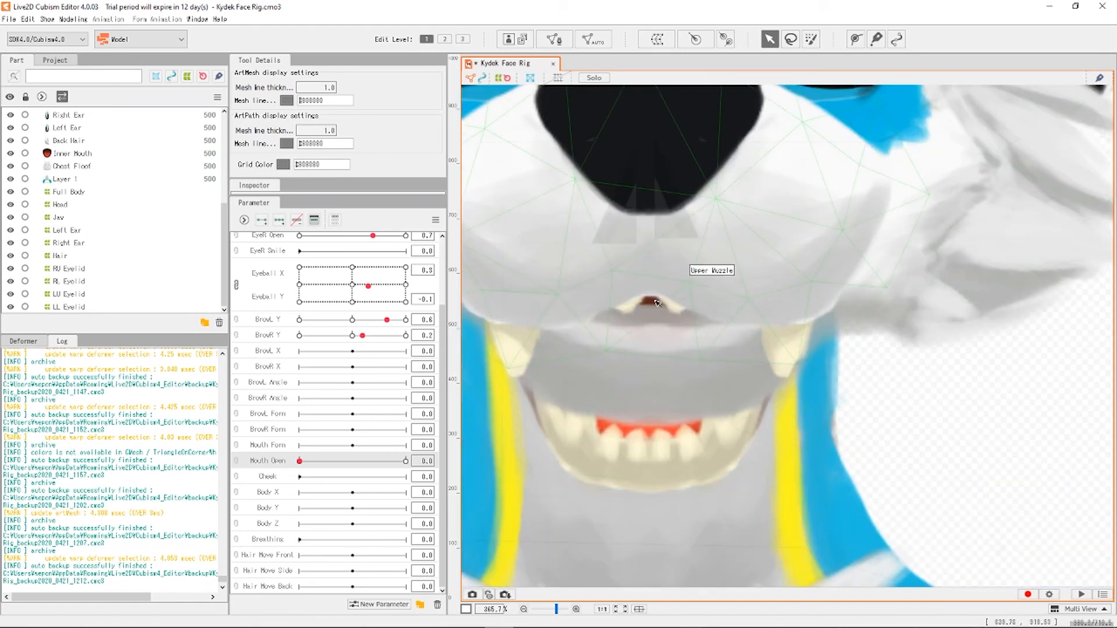
{"action": "scroll", "coordinate": [670, 297], "scroll_direction": "down", "scroll_amount": 5}
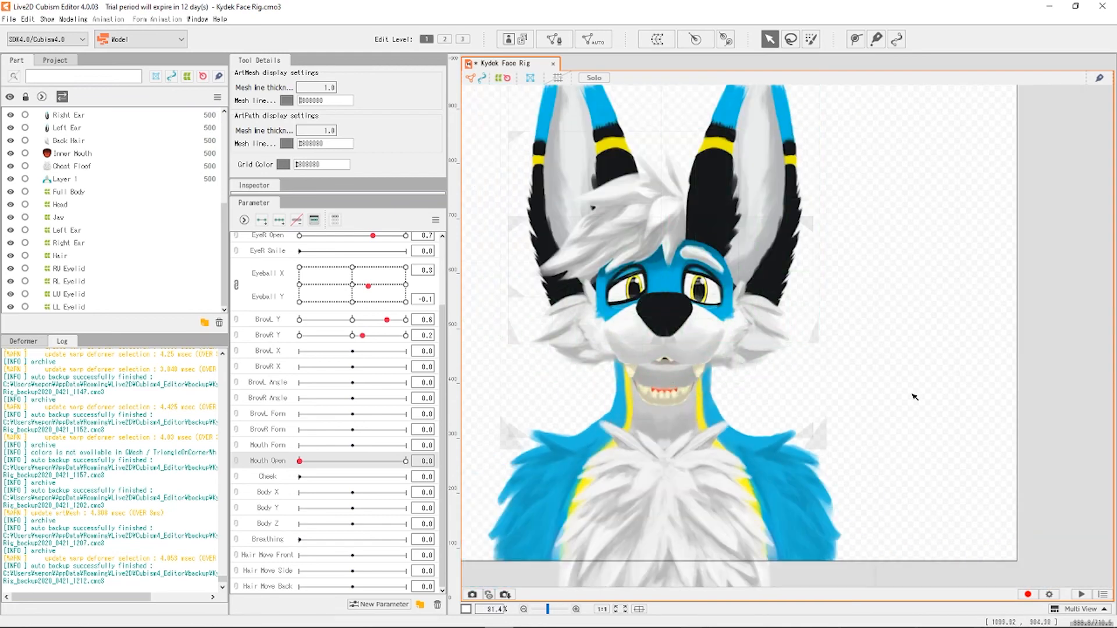
Undo the closed-mouth reshaping of the Jaw deformer's control points and delete the Jaw deformer.
{"action": "left_click", "coordinate": [902, 382]}
{"action": "key", "text": "ctrl+z"}
{"action": "key", "text": "ctrl+z"}
{"action": "key", "text": "ctrl+z"}
{"action": "key", "text": "ctrl+z"}
{"action": "key", "text": "ctrl+z"}
{"action": "key", "text": "ctrl+z"}
{"action": "key", "text": "ctrl+z"}
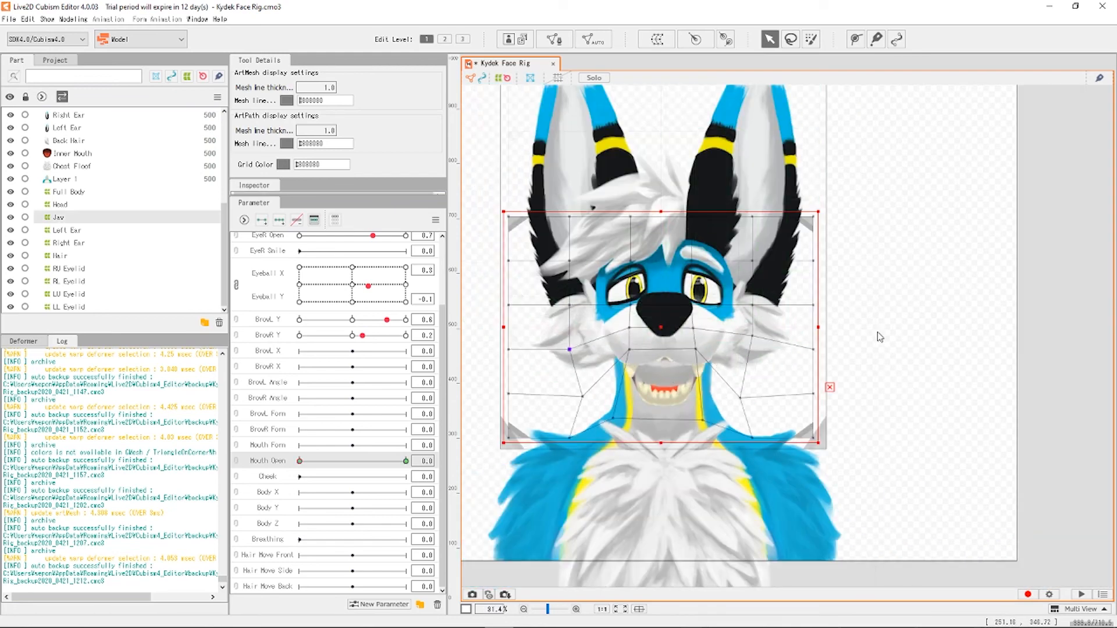
{"action": "key", "text": "ctrl+z"}
{"action": "key", "text": "ctrl+z"}
{"action": "key", "text": "ctrl+z"}
{"action": "key", "text": "ctrl+z"}
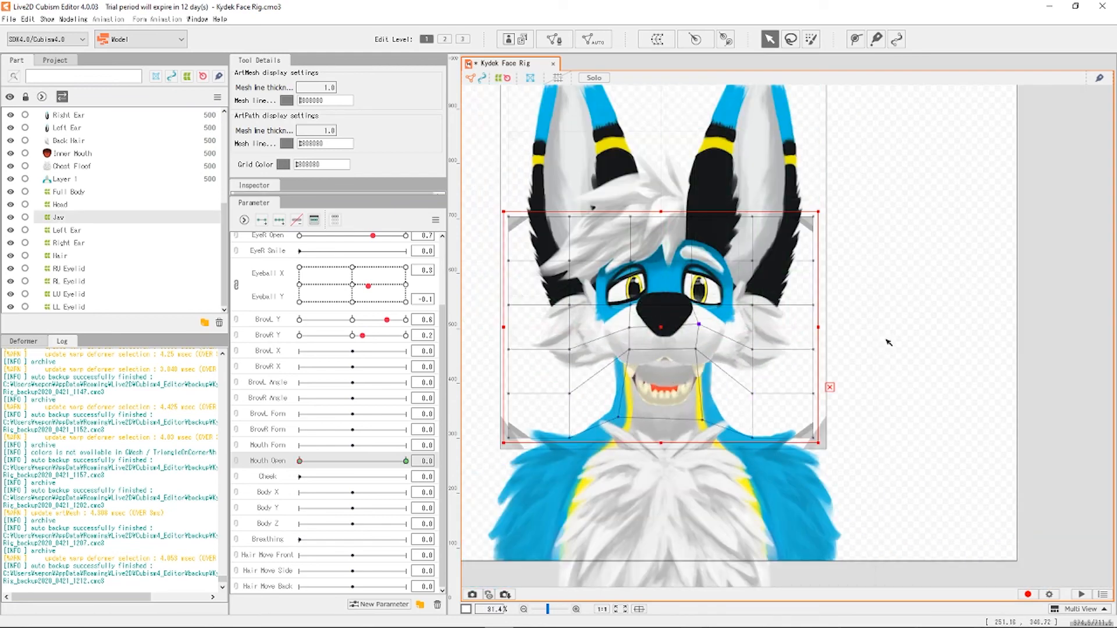
{"action": "key", "text": "ctrl+z"}
{"action": "key", "text": "ctrl+z"}
{"action": "key", "text": "ctrl+z"}
{"action": "key", "text": "ctrl+z"}
{"action": "key", "text": "ctrl+z"}
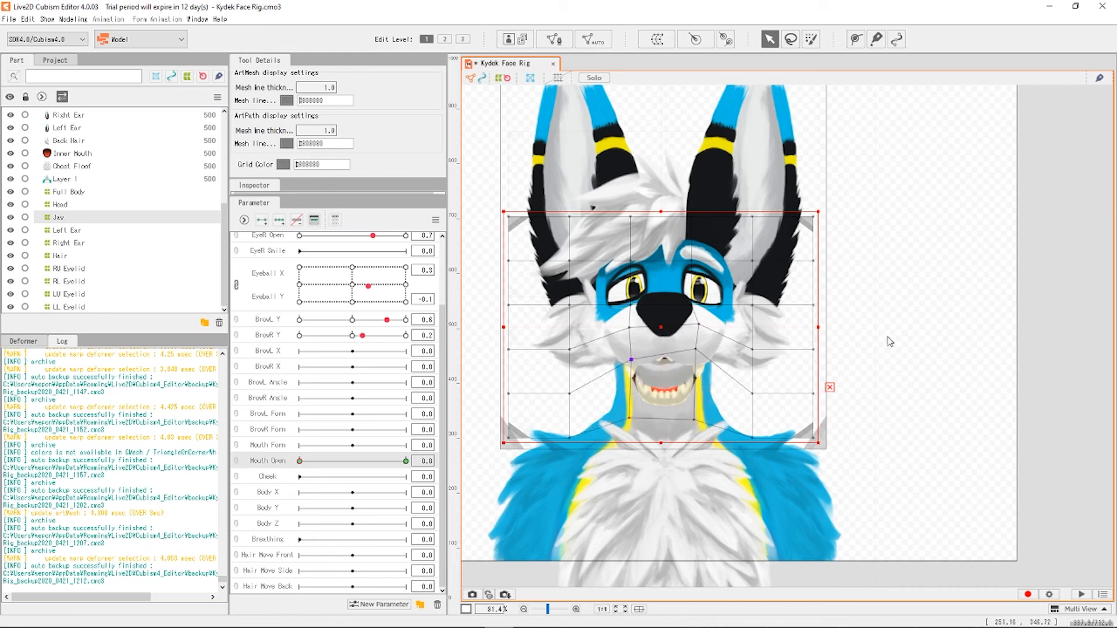
{"action": "key", "text": "ctrl+z"}
{"action": "key", "text": "ctrl+z"}
{"action": "key", "text": "ctrl+z"}
{"action": "key", "text": "ctrl+z"}
{"action": "key", "text": "ctrl+z"}
{"action": "key", "text": "ctrl+z"}
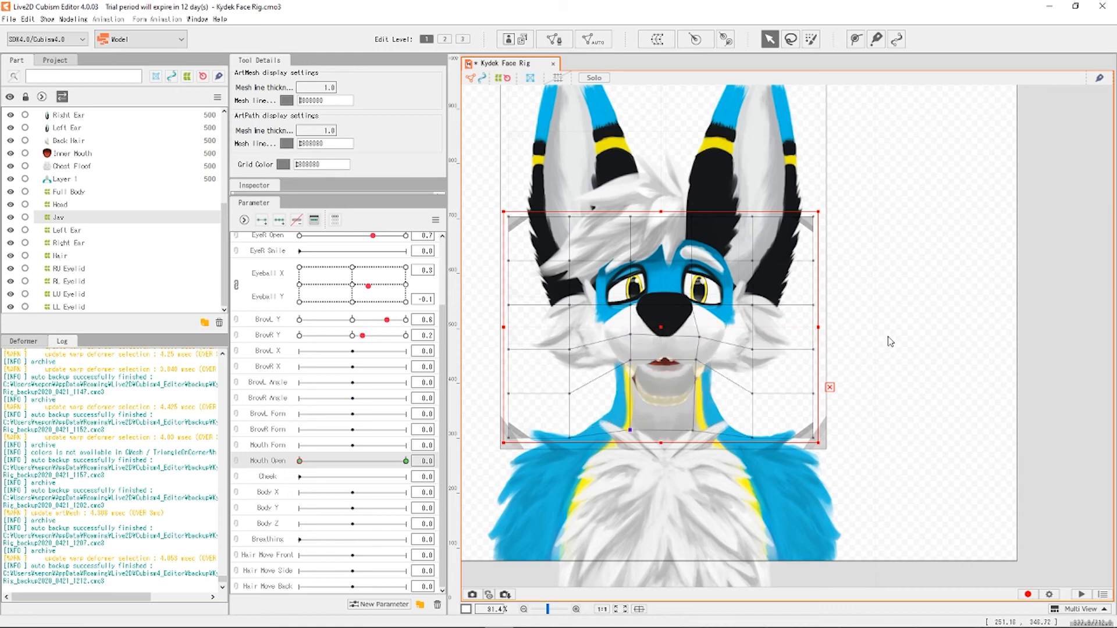
{"action": "key", "text": "ctrl+z"}
{"action": "key", "text": "ctrl+z"}
{"action": "key", "text": "ctrl+z"}
{"action": "key", "text": "ctrl+z"}
{"action": "key", "text": "ctrl+z"}
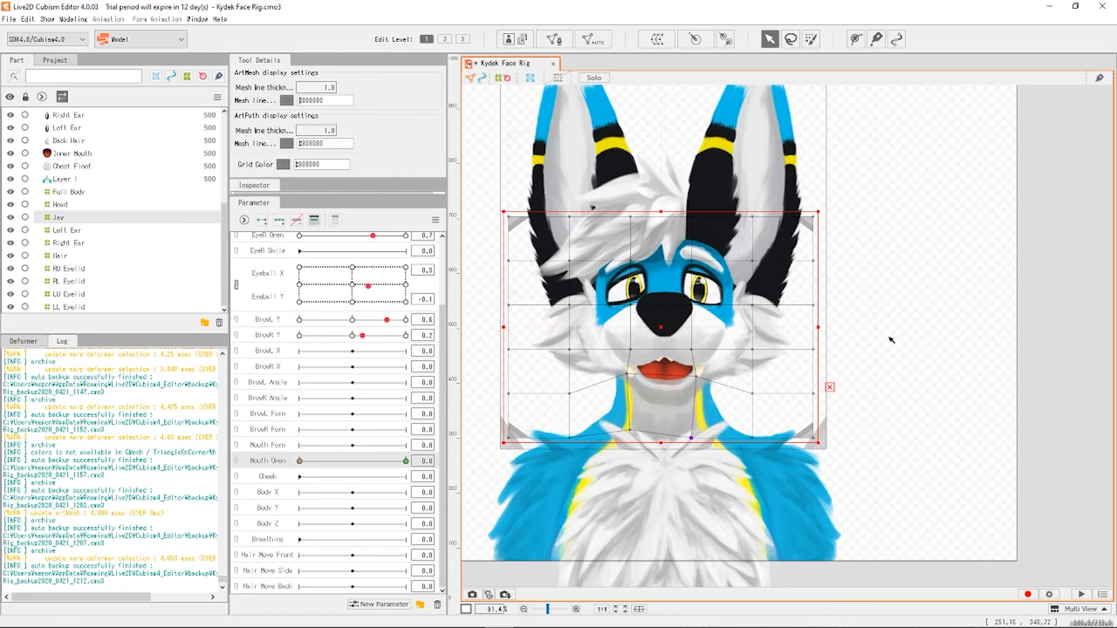
{"action": "key", "text": "ctrl+z"}
{"action": "key", "text": "ctrl+z"}
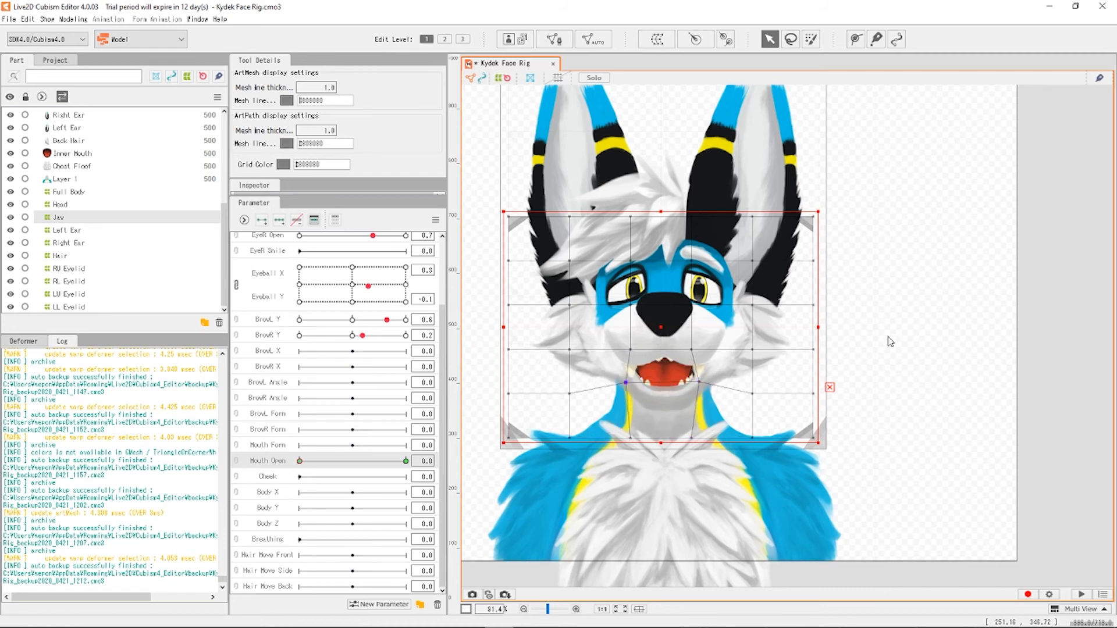
{"action": "key", "text": "ctrl+z"}
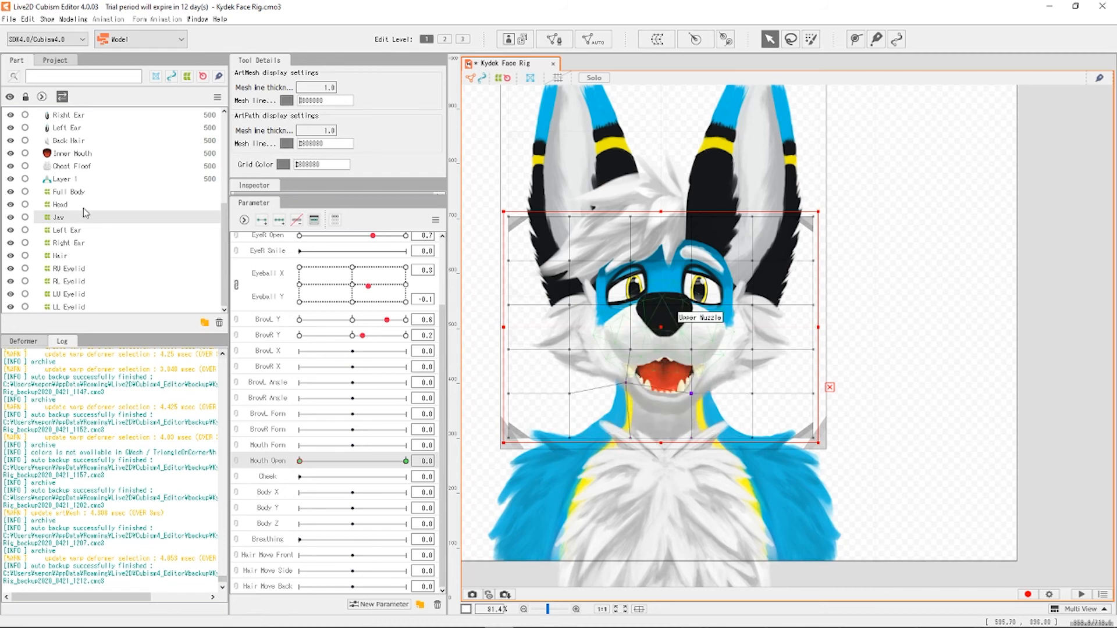
{"action": "left_click", "coordinate": [61, 218]}
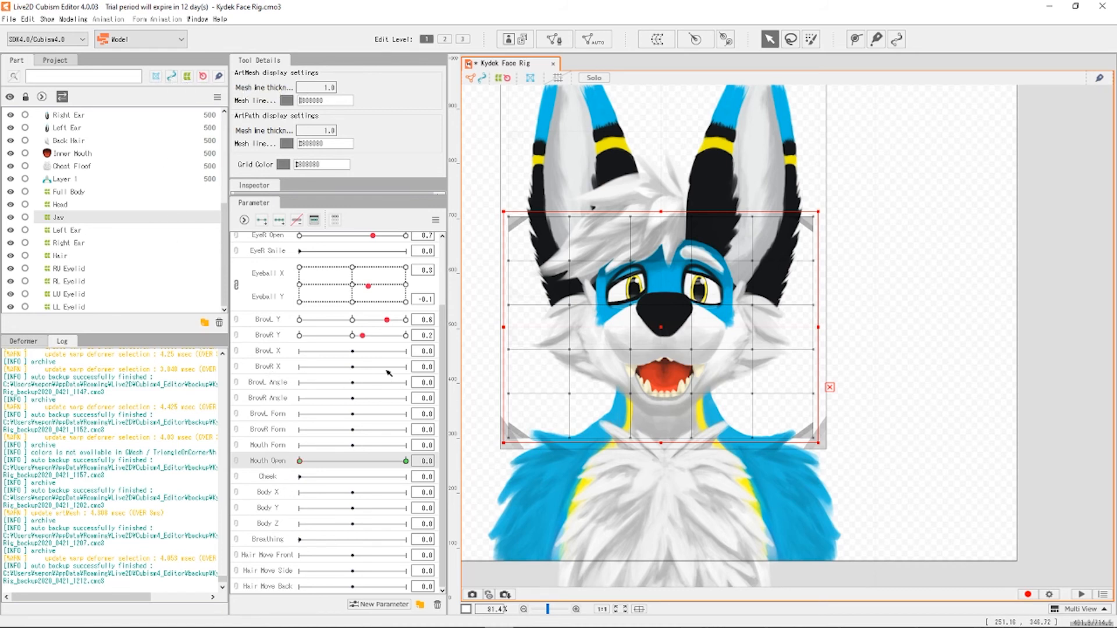
{"action": "key", "text": "Delete"}
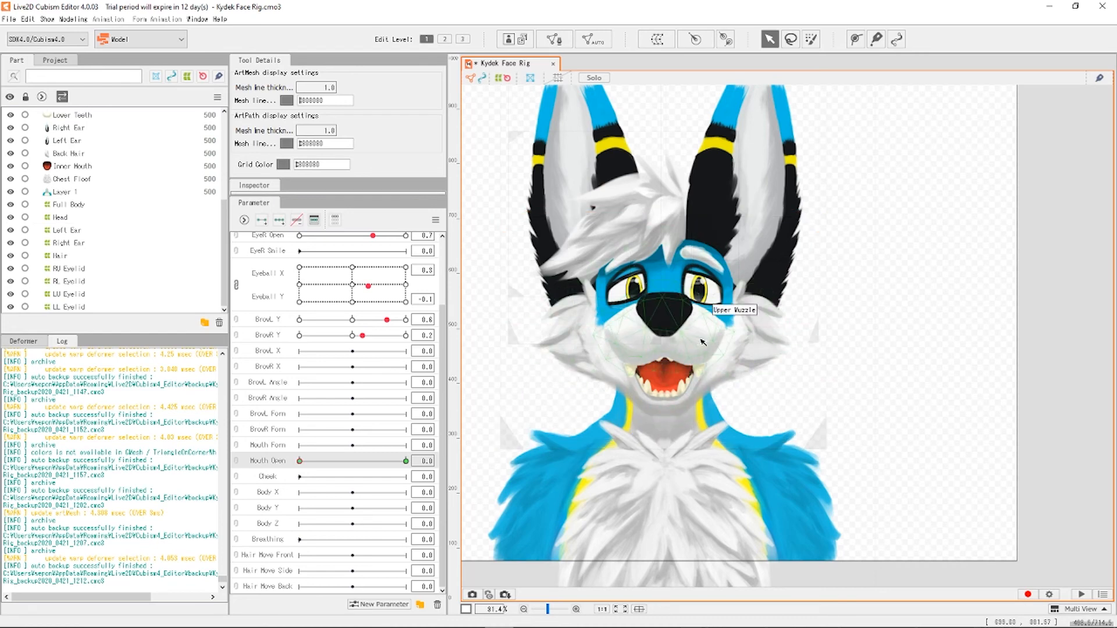
Create a warp deformer as parent of the Head Base with 7 × 7 conversion divisions and 5 × 5 Bezier divisions.
{"action": "left_click", "coordinate": [713, 299]}
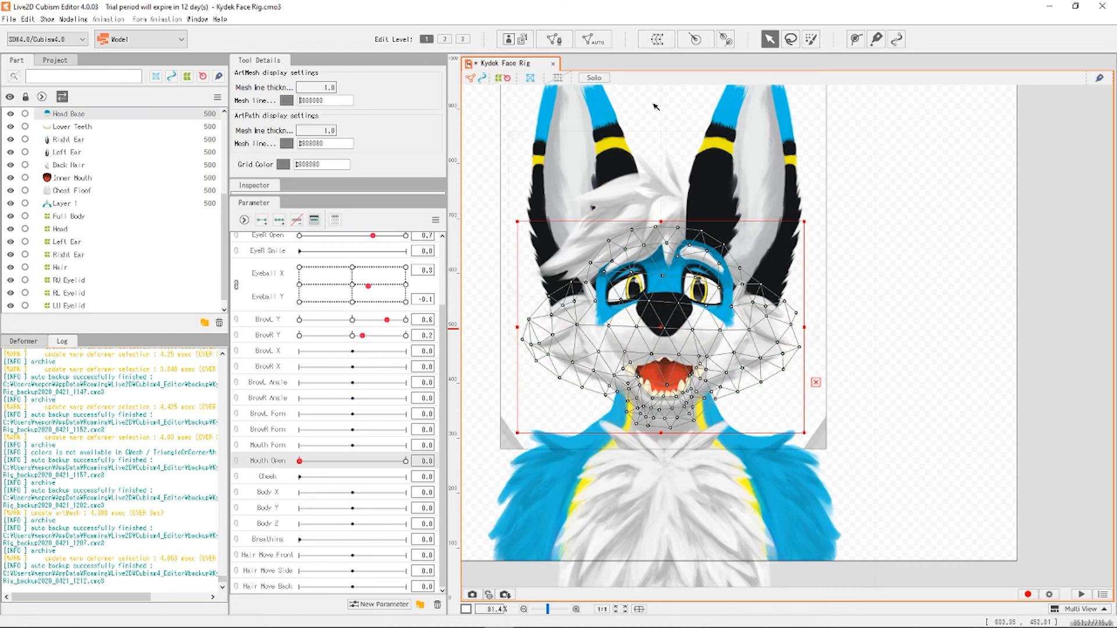
{"action": "left_click", "coordinate": [656, 39]}
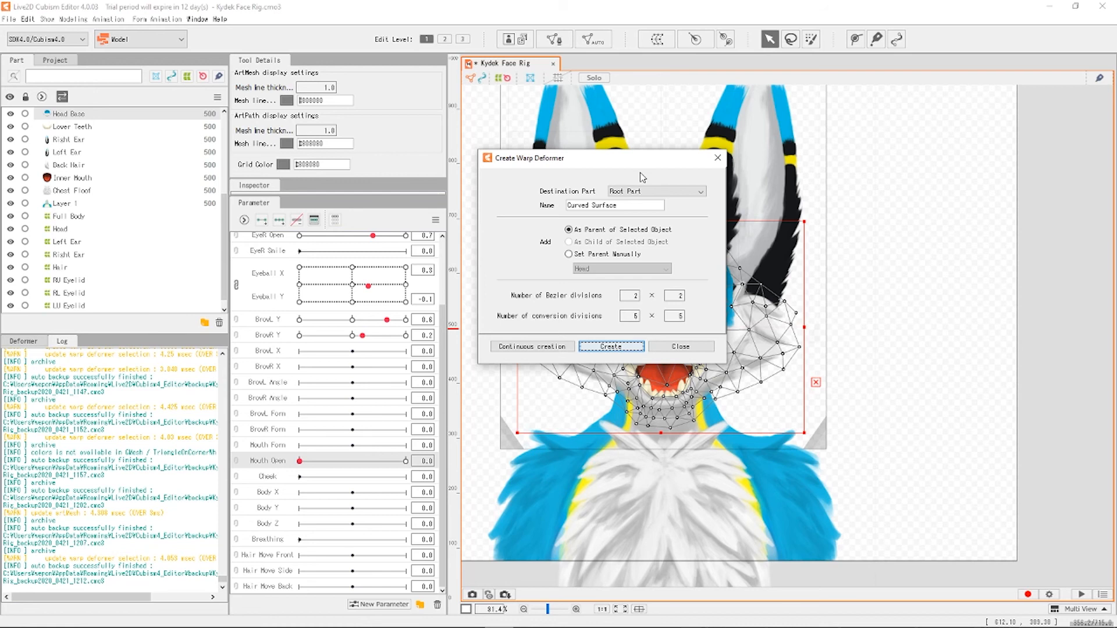
{"action": "double_click", "coordinate": [630, 315]}
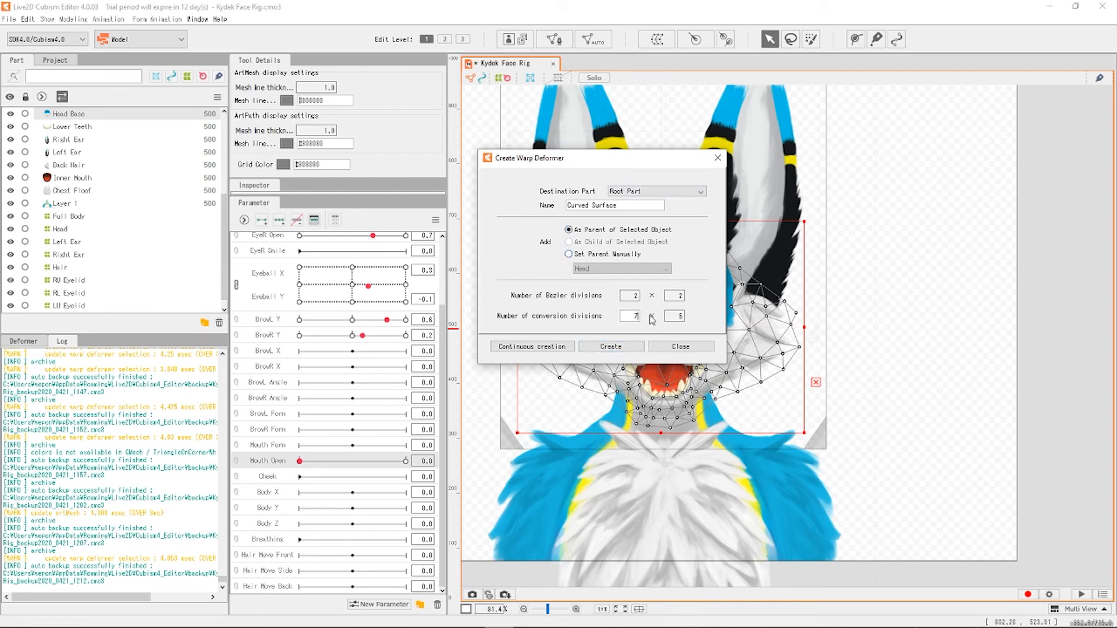
{"action": "double_click", "coordinate": [681, 316]}
{"action": "double_click", "coordinate": [634, 296]}
{"action": "double_click", "coordinate": [681, 296]}
{"action": "left_click", "coordinate": [602, 347]}
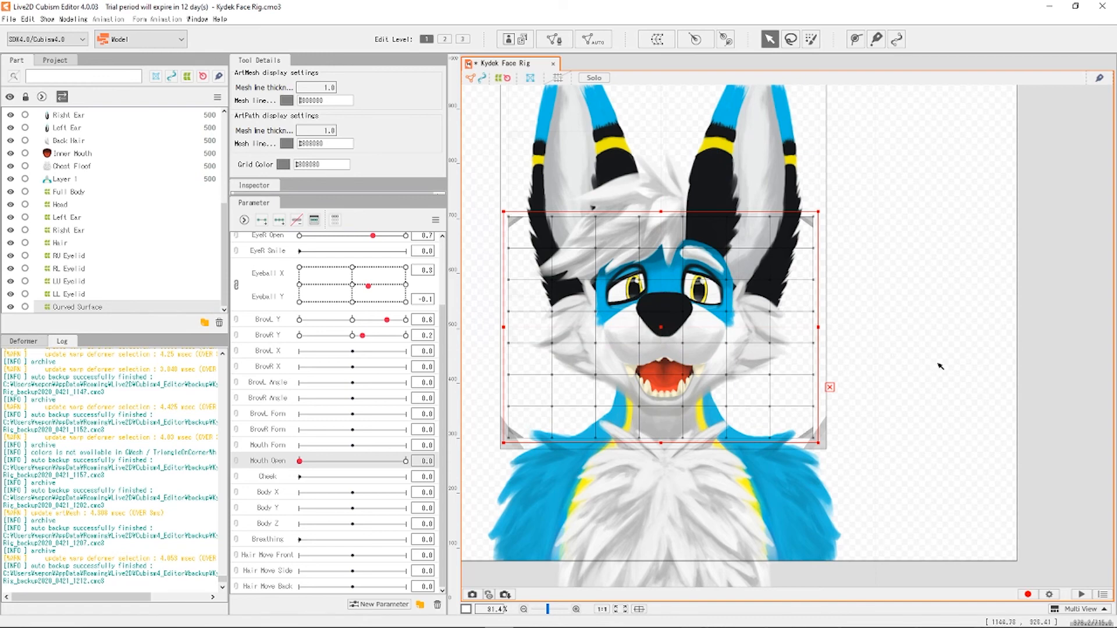
Try adjusting the new warp deformer's lower edge and Bezier points around the mouth at edit level 2.
{"action": "left_click", "coordinate": [444, 39]}
{"action": "scroll", "coordinate": [668, 410], "scroll_direction": "up", "scroll_amount": 4}
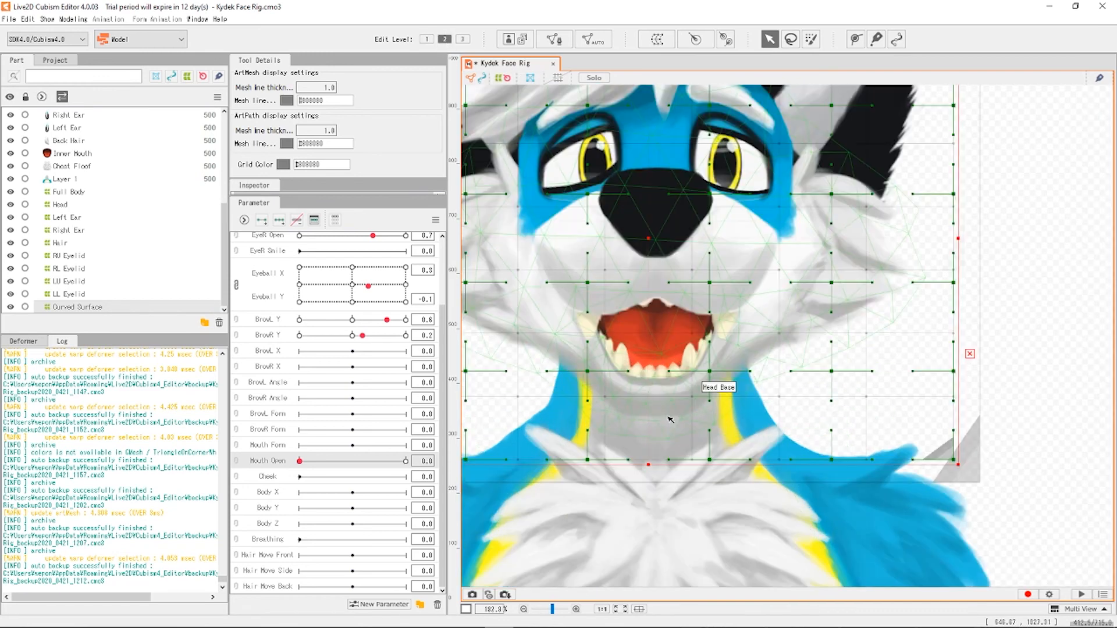
{"action": "scroll", "coordinate": [646, 466], "scroll_direction": "up", "scroll_amount": 2}
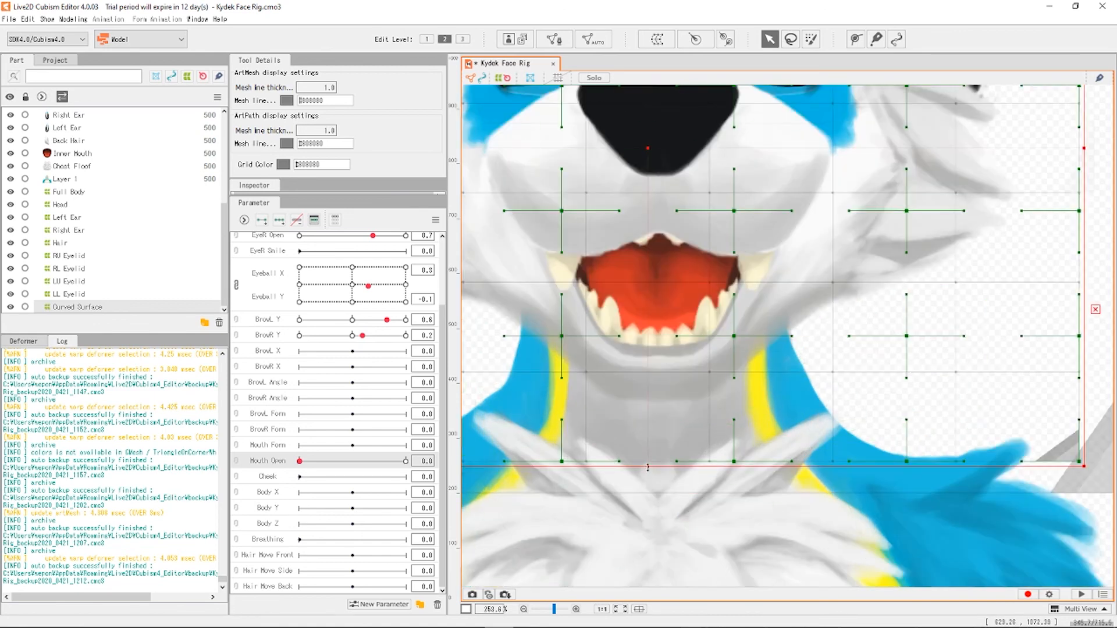
{"action": "left_click_drag", "start_coordinate": [648, 467], "coordinate": [647, 452]}
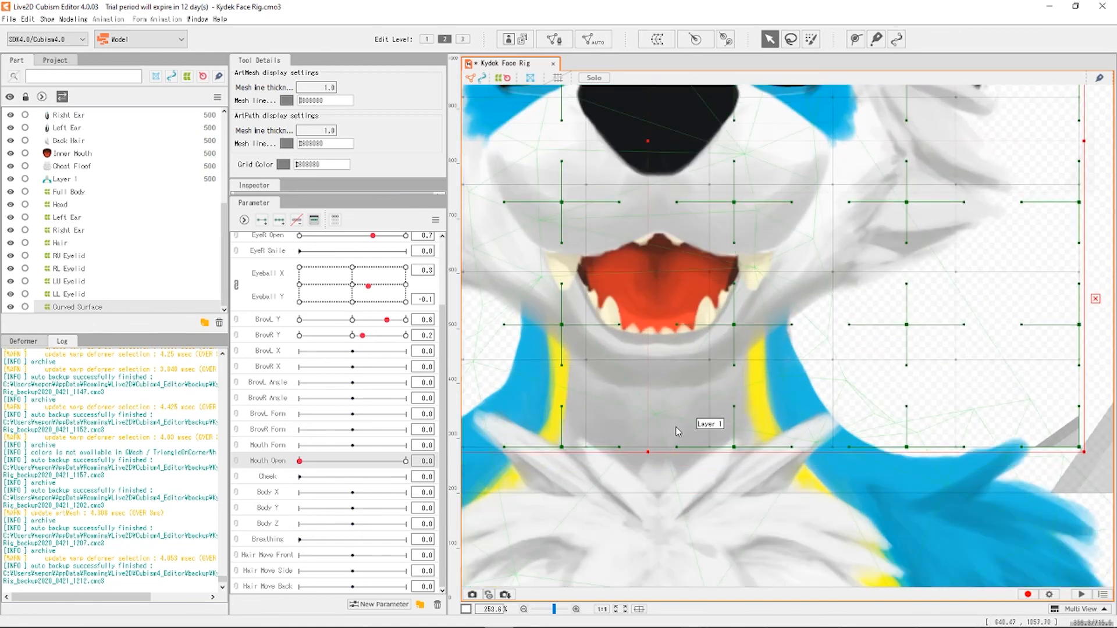
{"action": "scroll", "coordinate": [669, 361], "scroll_direction": "down", "scroll_amount": 4}
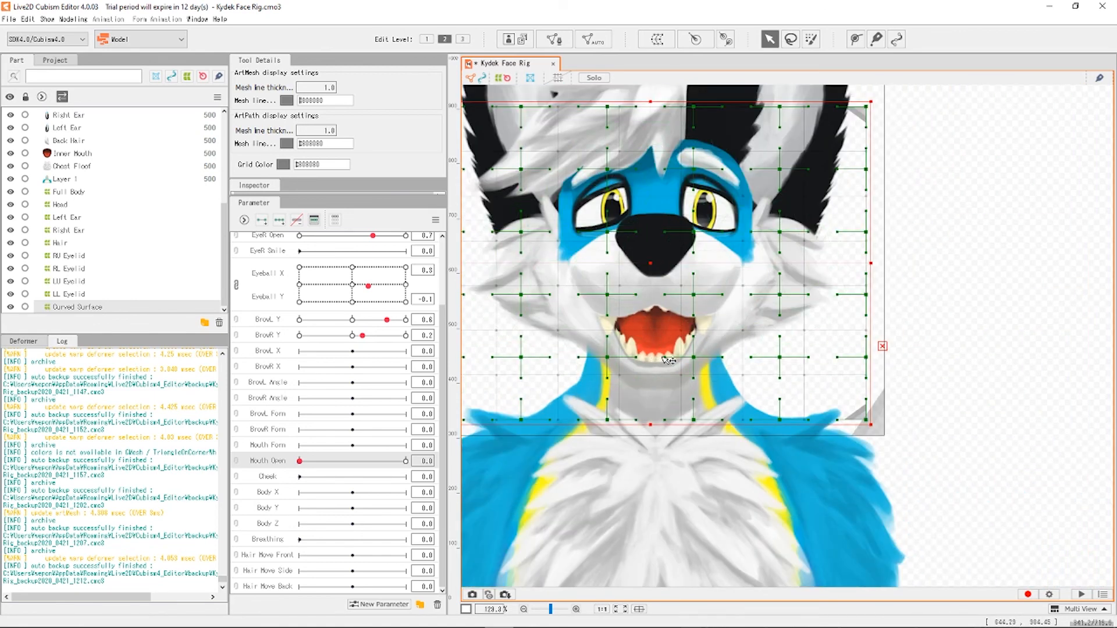
{"action": "left_click_drag", "start_coordinate": [664, 357], "coordinate": [635, 342]}
{"action": "scroll", "coordinate": [632, 372], "scroll_direction": "up", "scroll_amount": 4}
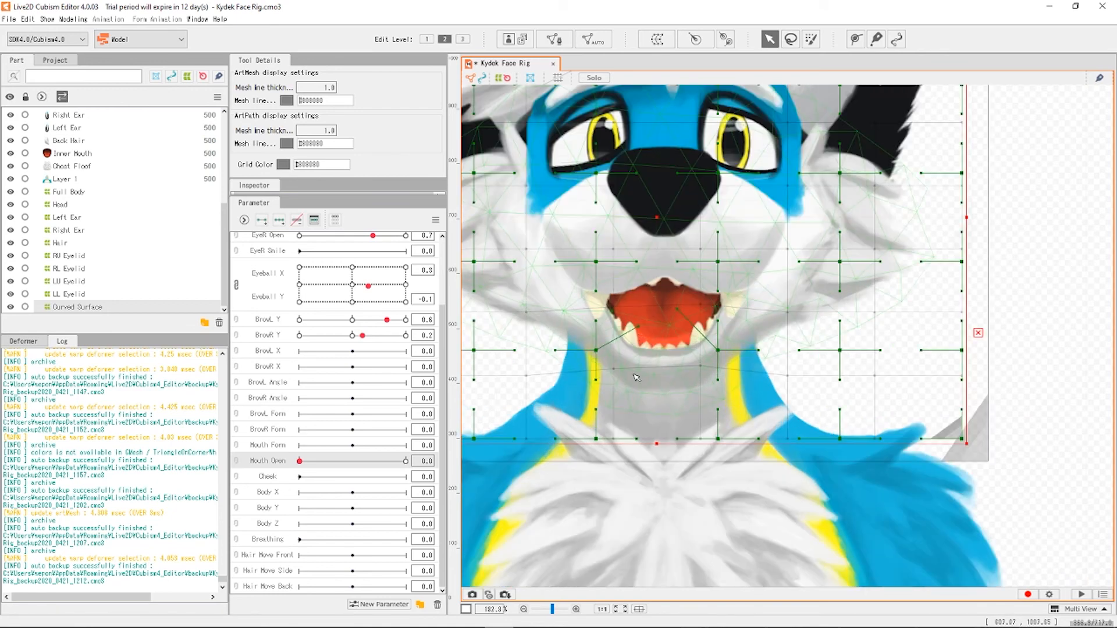
{"action": "scroll", "coordinate": [681, 372], "scroll_direction": "down", "scroll_amount": 4}
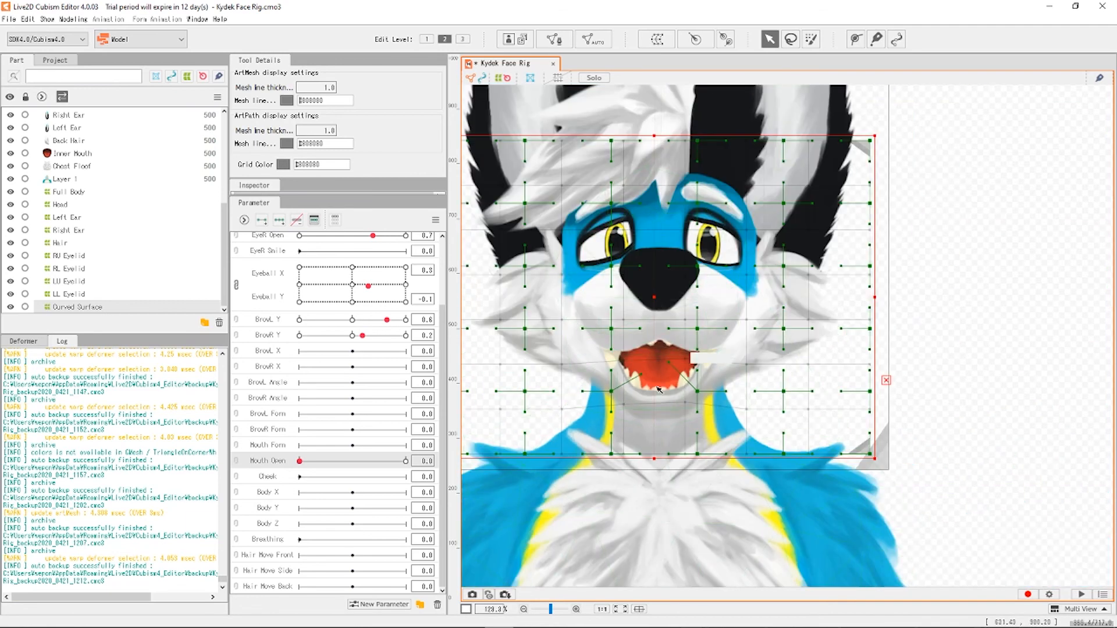
{"action": "scroll", "coordinate": [668, 333], "scroll_direction": "down", "scroll_amount": 2}
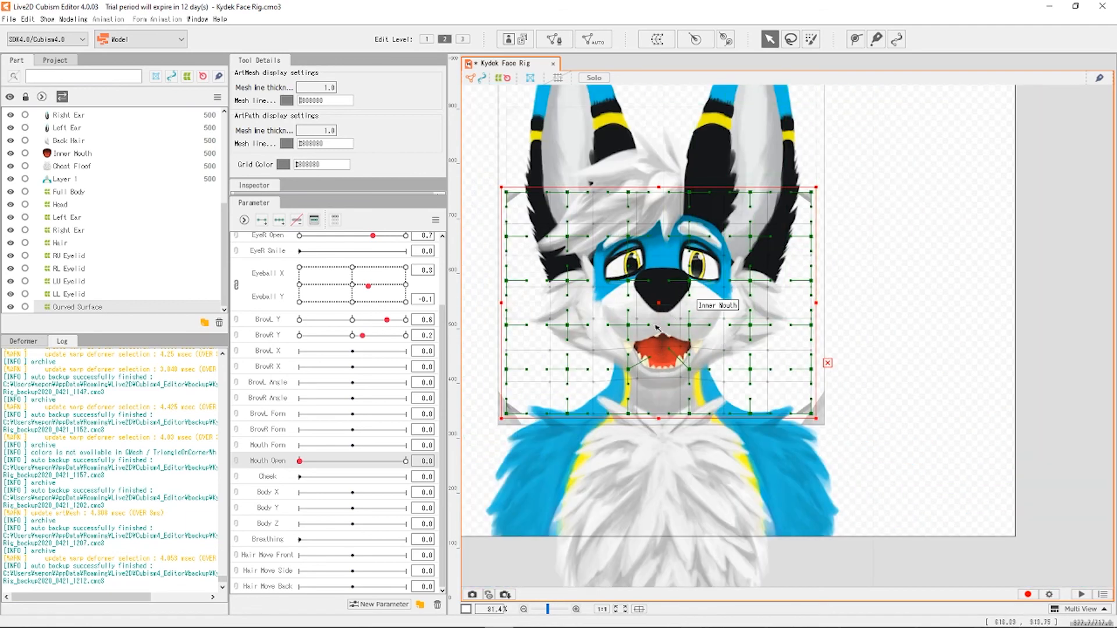
{"action": "scroll", "coordinate": [591, 379], "scroll_direction": "up", "scroll_amount": 3}
{"action": "scroll", "coordinate": [564, 384], "scroll_direction": "down", "scroll_amount": 3}
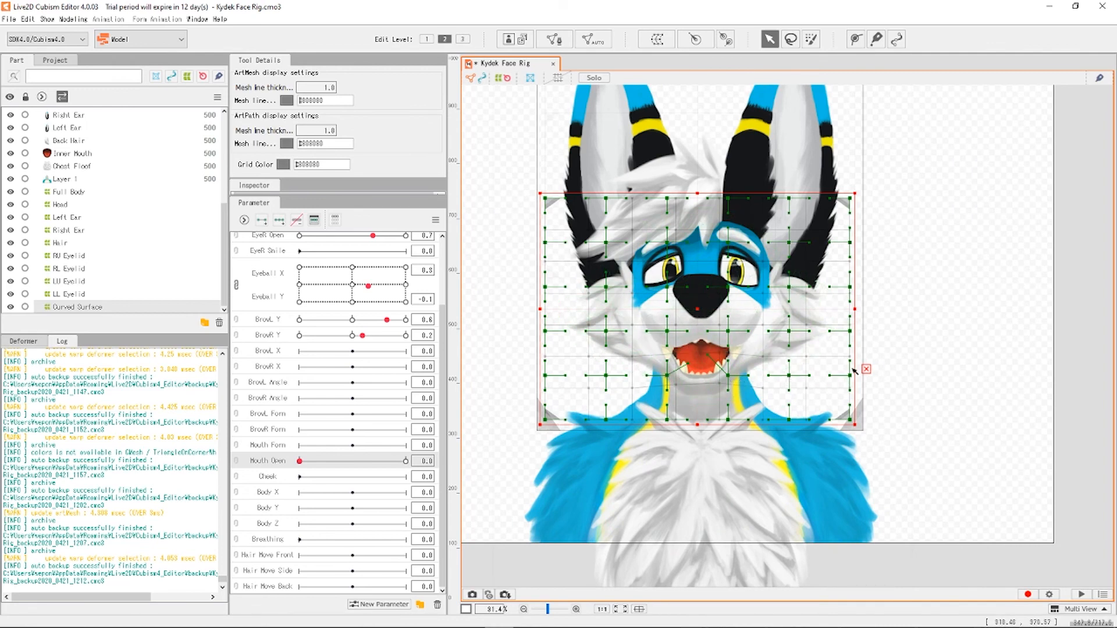
Replace the Head Base's warp deformer with one using 6 × 4 Bezier divisions and 6 × 5 conversion divisions.
{"action": "key", "text": "1"}
{"action": "left_click", "coordinate": [800, 352]}
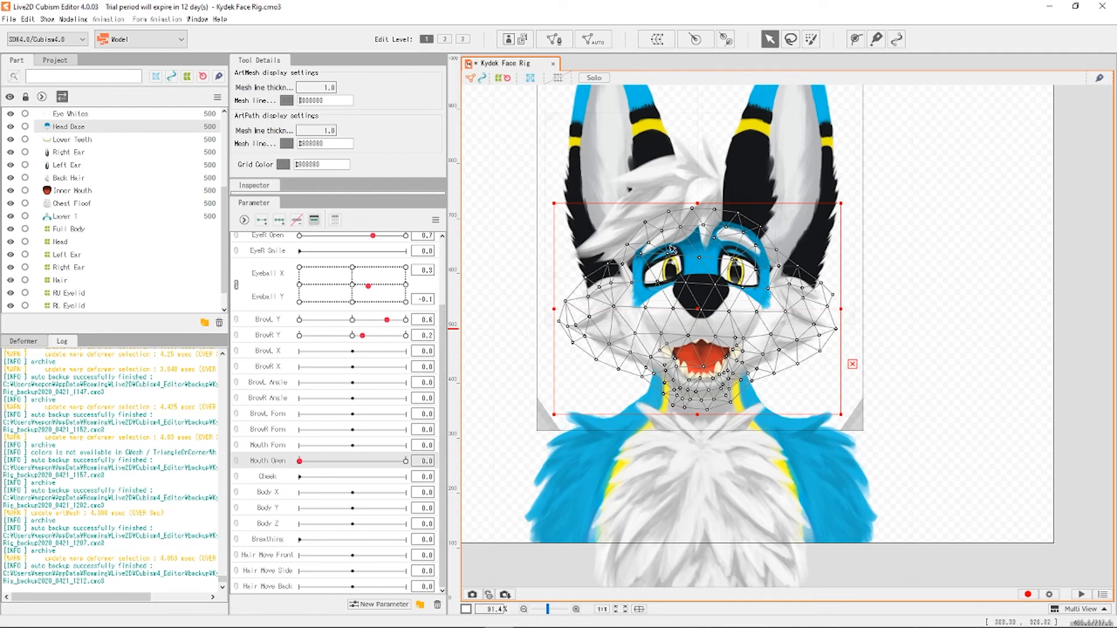
{"action": "left_click", "coordinate": [656, 39]}
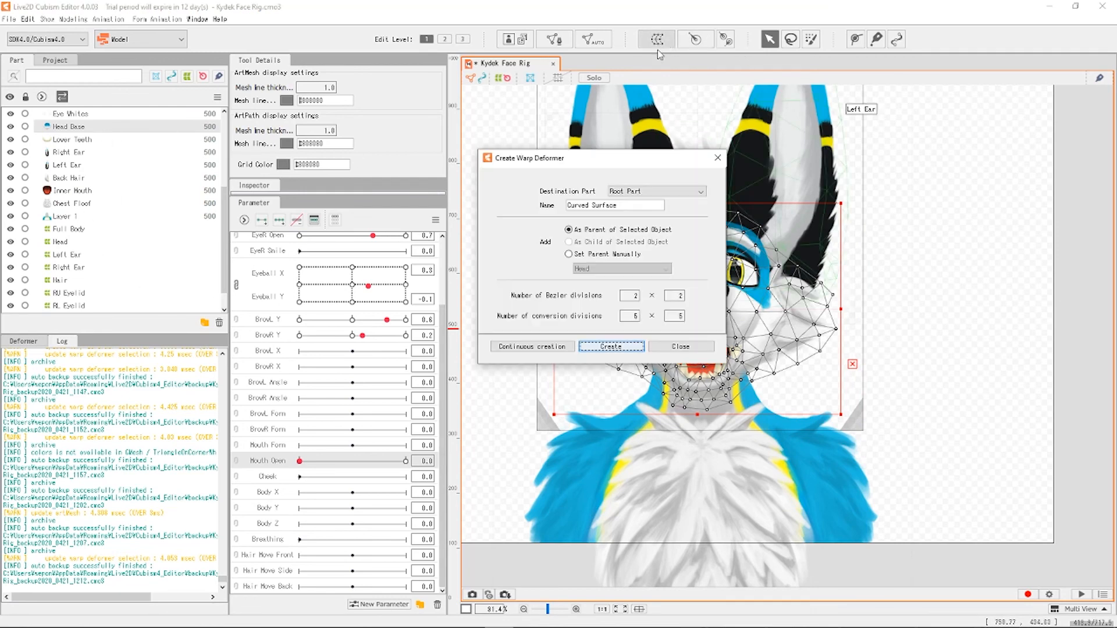
{"action": "double_click", "coordinate": [635, 295]}
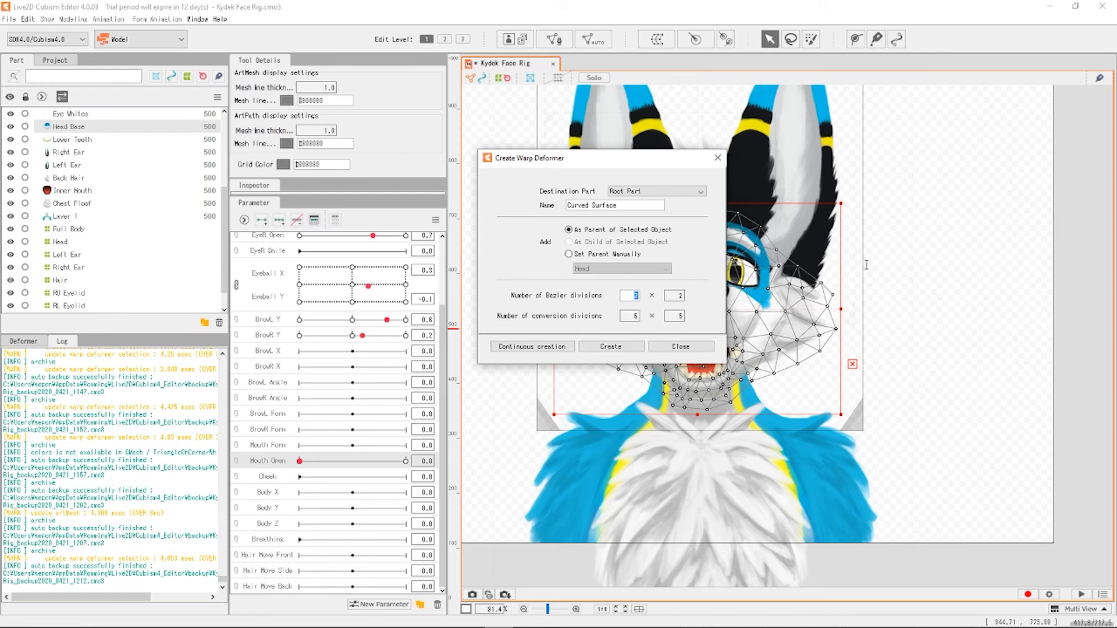
{"action": "double_click", "coordinate": [682, 295]}
{"action": "double_click", "coordinate": [634, 296]}
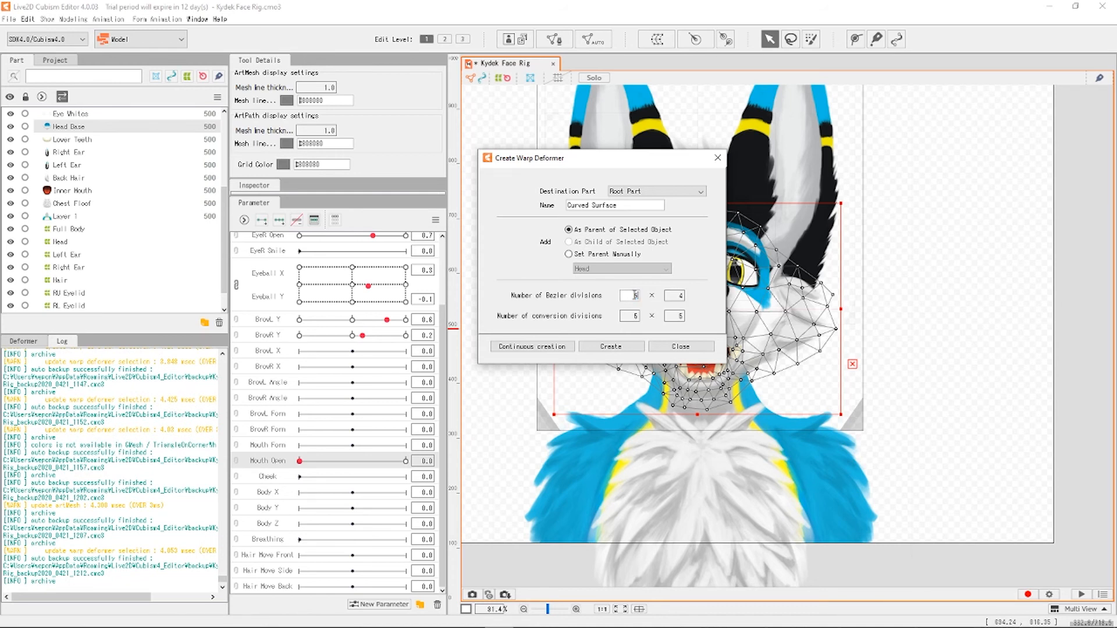
{"action": "double_click", "coordinate": [633, 315]}
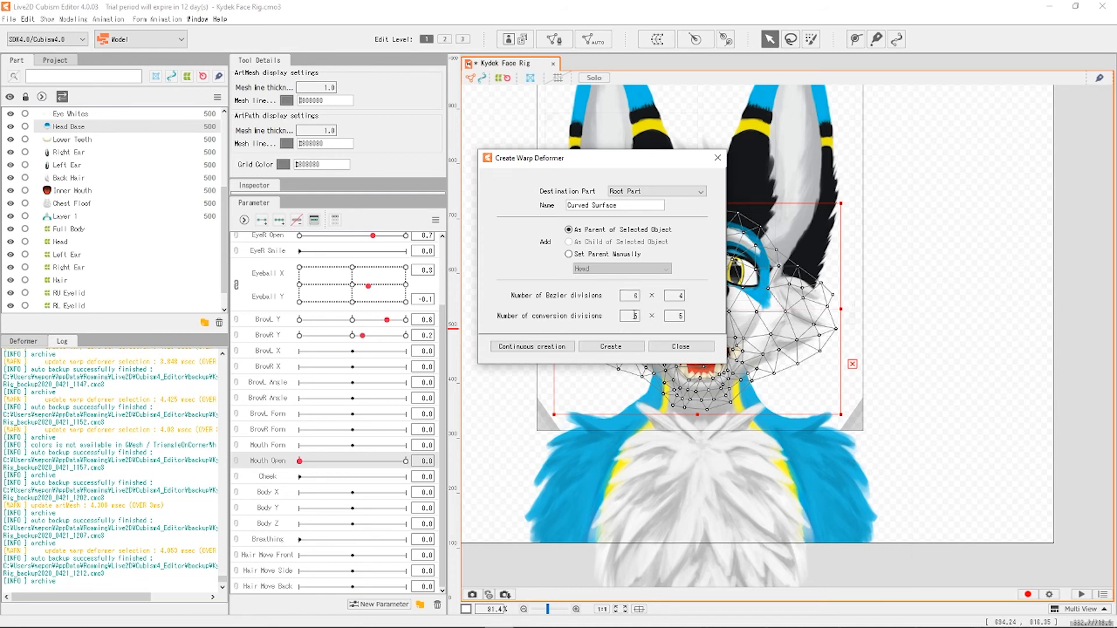
{"action": "double_click", "coordinate": [675, 316]}
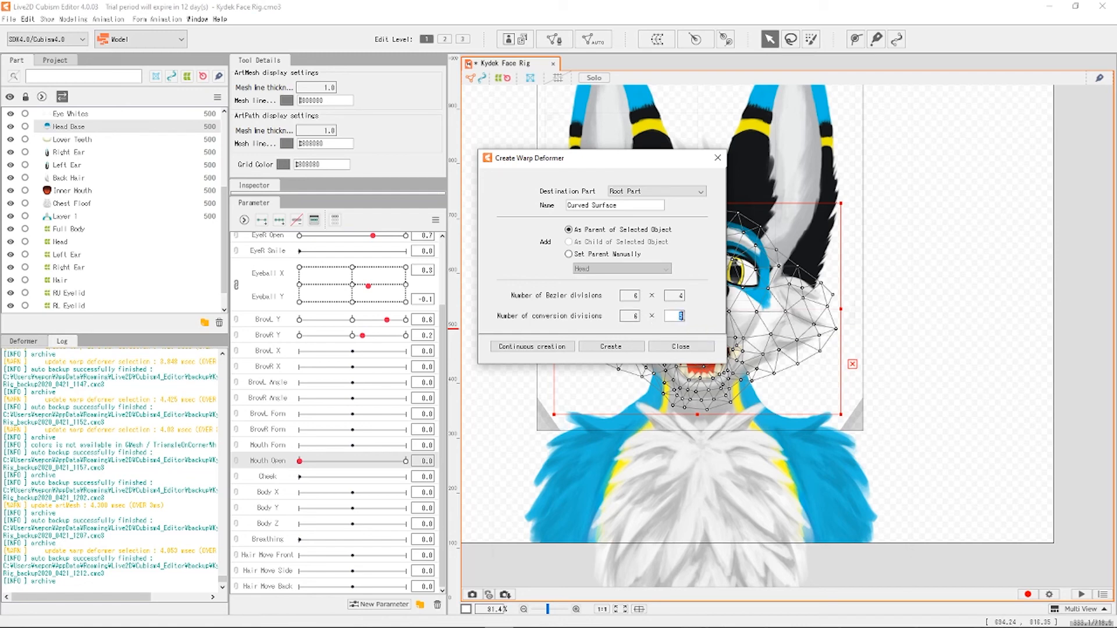
{"action": "left_click", "coordinate": [627, 346]}
Examine the warp deformer's grid over the mouth and its control points at edit levels 2 and 3.
{"action": "scroll", "coordinate": [710, 369], "scroll_direction": "up", "scroll_amount": 3}
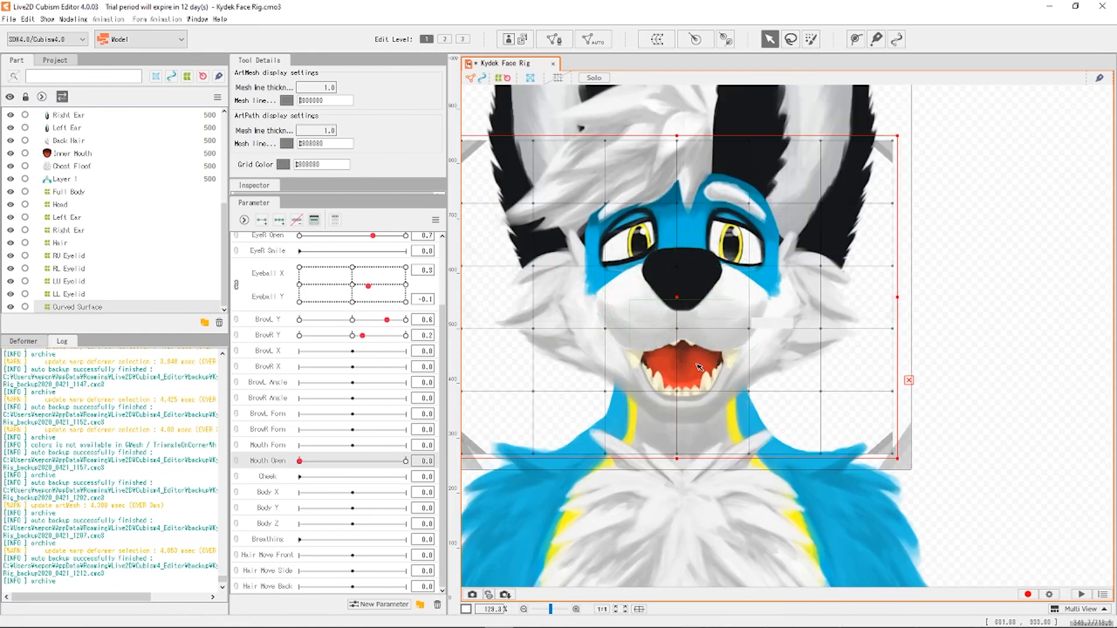
{"action": "scroll", "coordinate": [780, 340], "scroll_direction": "down", "scroll_amount": 3}
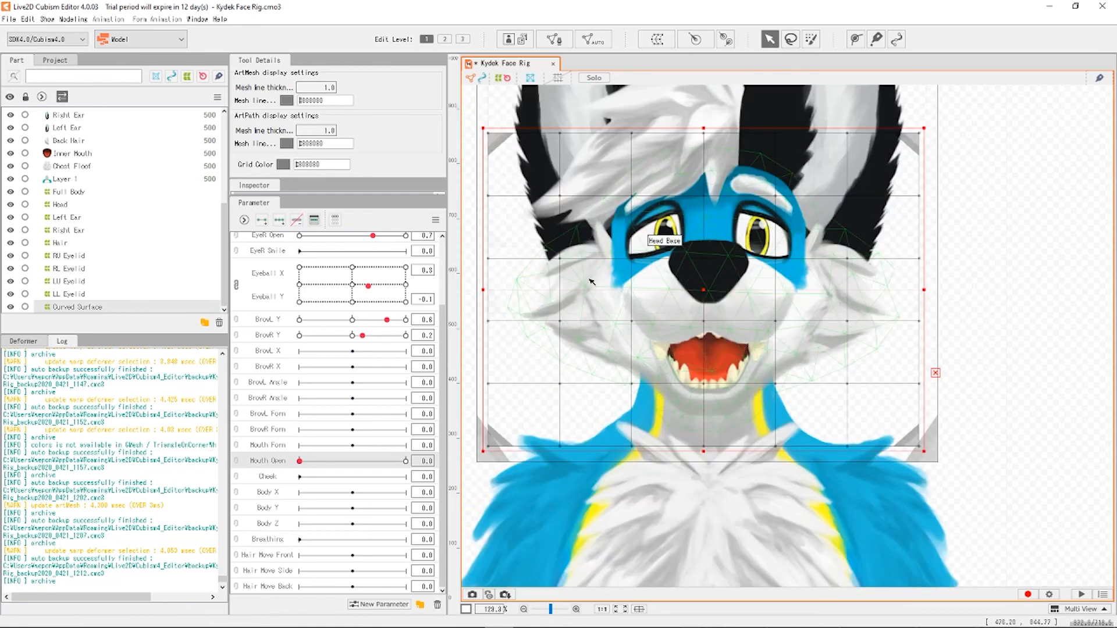
{"action": "left_click", "coordinate": [445, 39]}
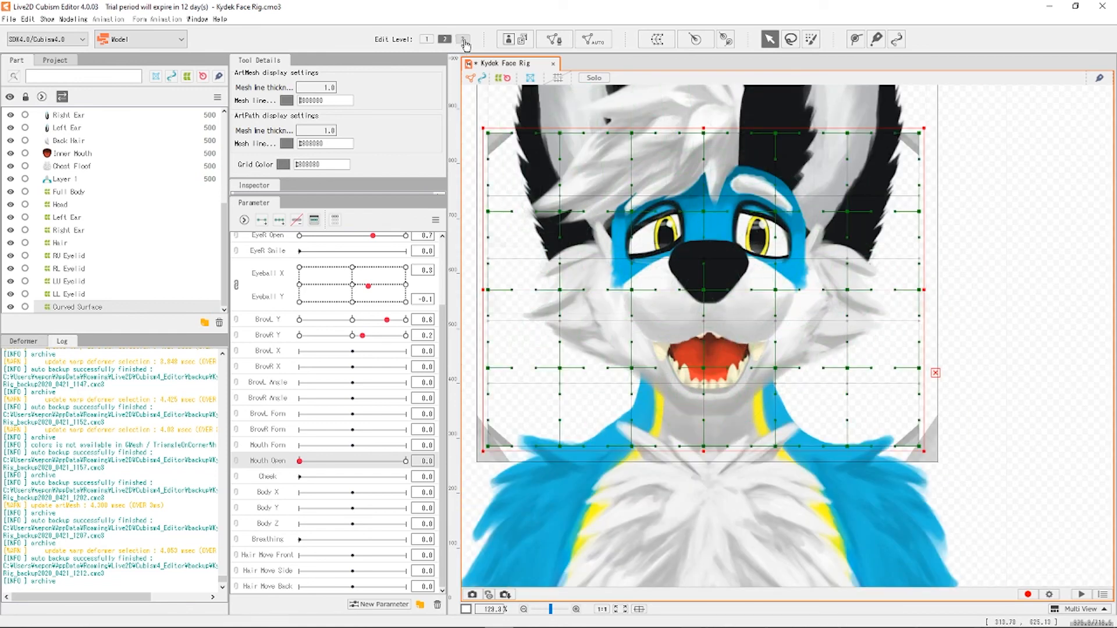
{"action": "left_click", "coordinate": [463, 39]}
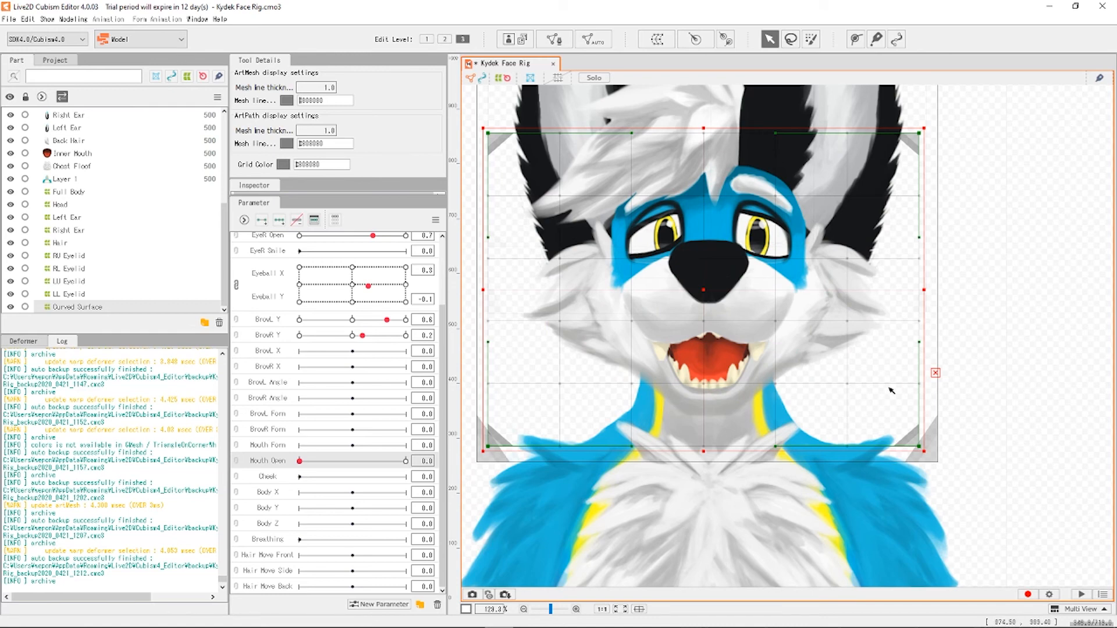
Recreate the Head Base's warp deformer with new Bezier and conversion divisions, setting the second conversion count to 6.
{"action": "left_click", "coordinate": [829, 349]}
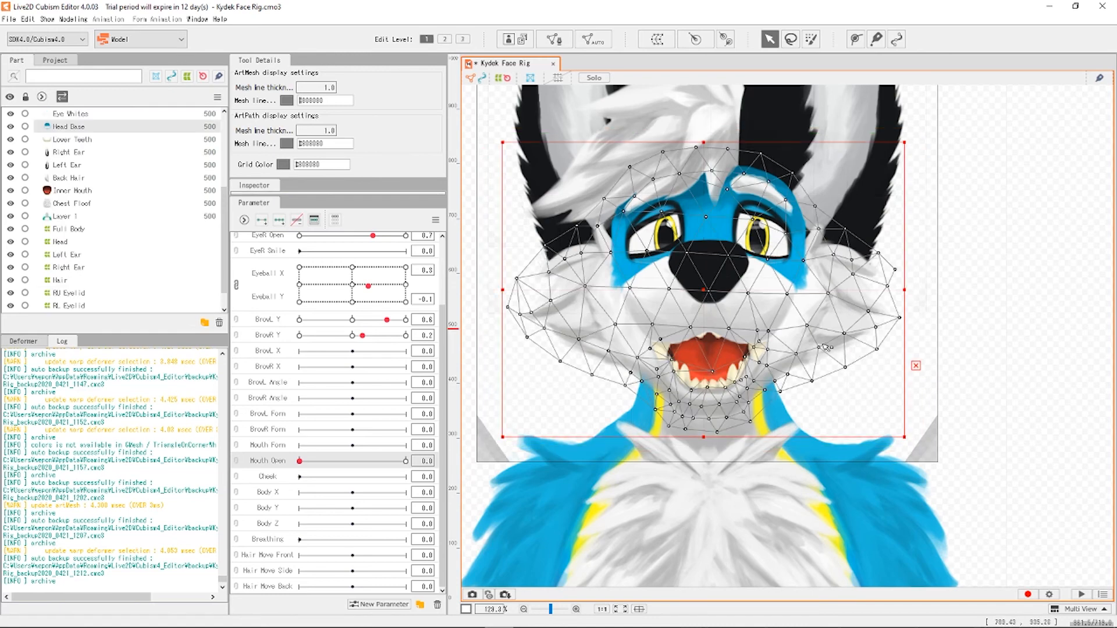
{"action": "left_click", "coordinate": [657, 42]}
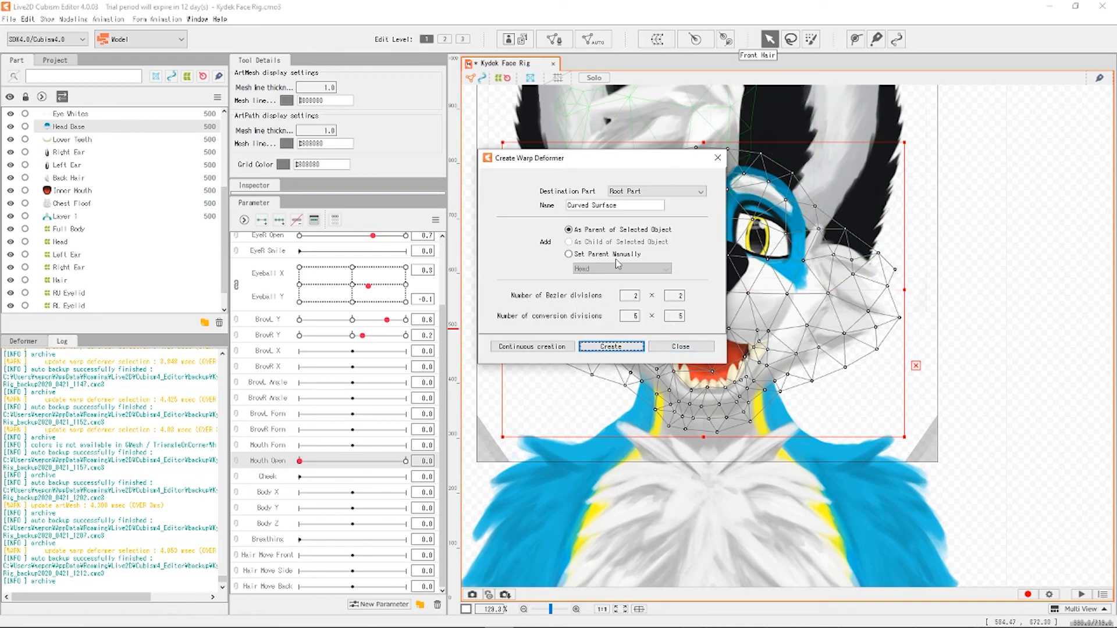
{"action": "double_click", "coordinate": [674, 316]}
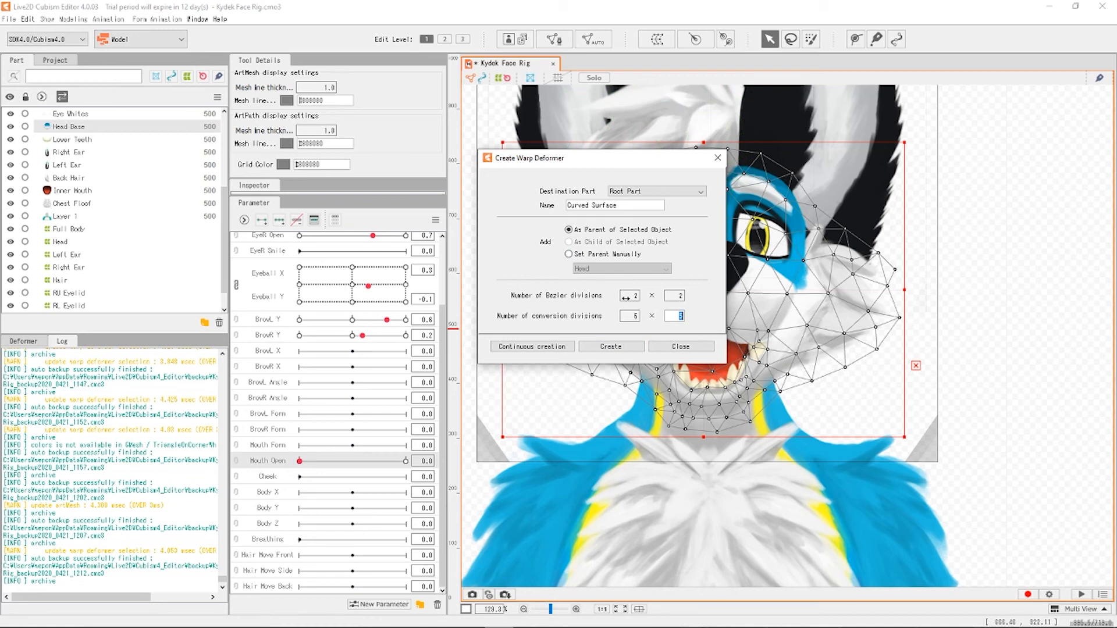
{"action": "type", "text": "6"}
{"action": "double_click", "coordinate": [630, 315]}
{"action": "double_click", "coordinate": [637, 298]}
{"action": "left_click", "coordinate": [623, 346]}
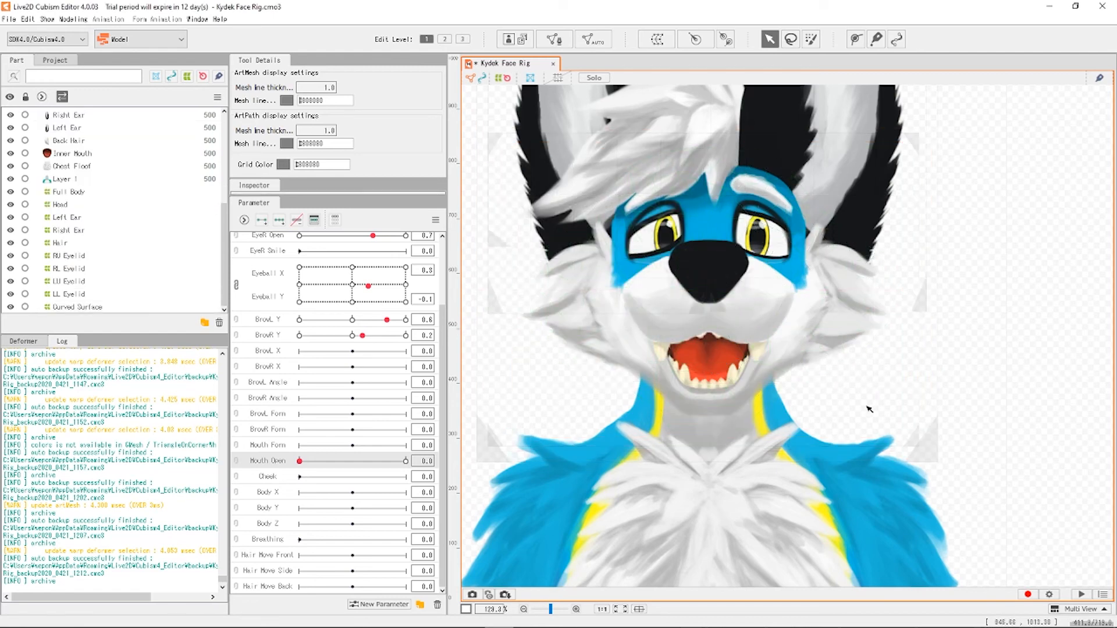
Rename the newly created warp deformer Curved Surface as Jaw.
{"action": "left_click", "coordinate": [73, 307]}
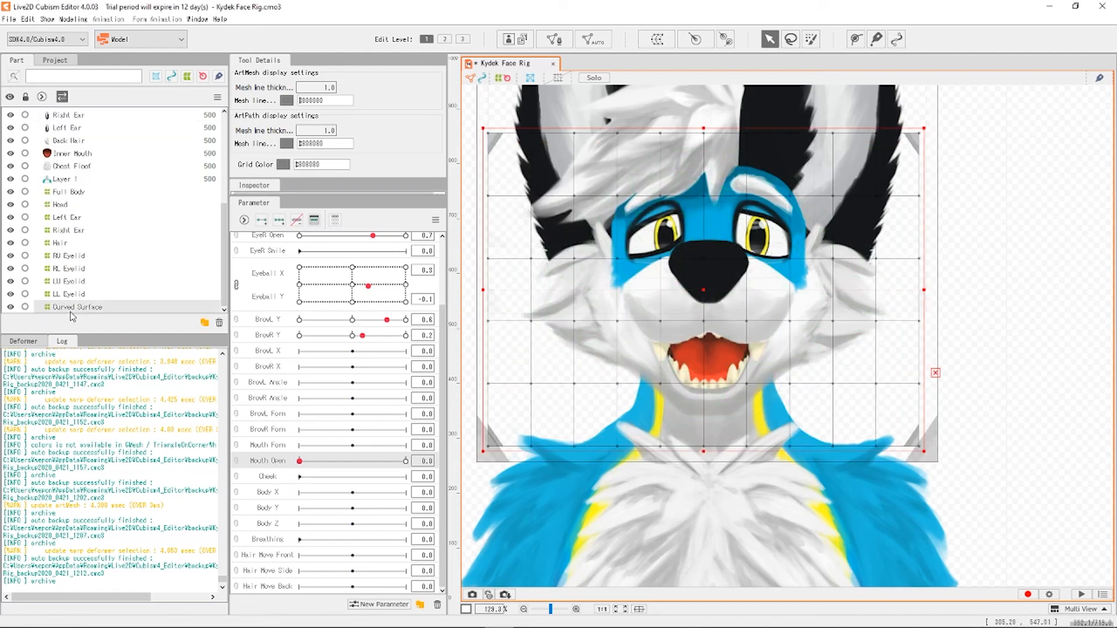
{"action": "right_click", "coordinate": [85, 309]}
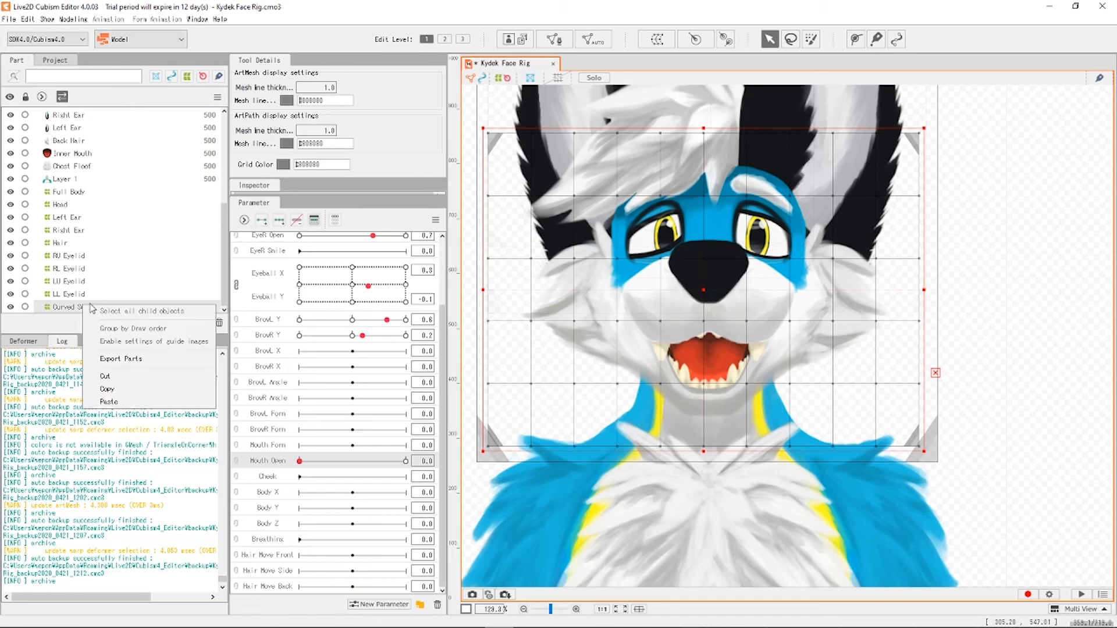
{"action": "left_click", "coordinate": [72, 315]}
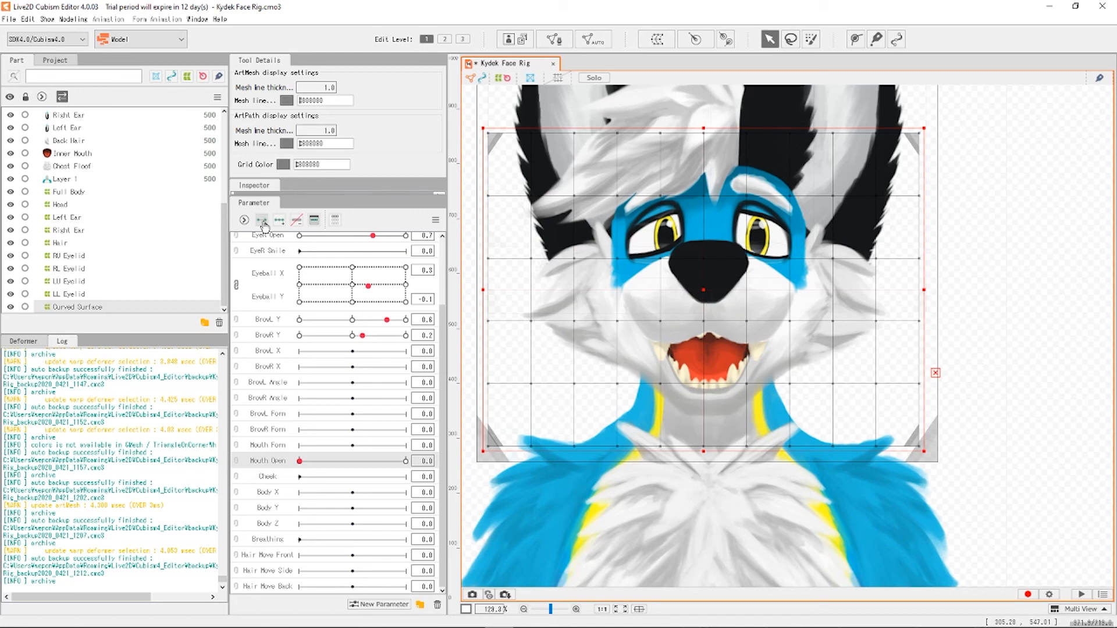
{"action": "left_click", "coordinate": [313, 179]}
{"action": "left_click", "coordinate": [362, 203]}
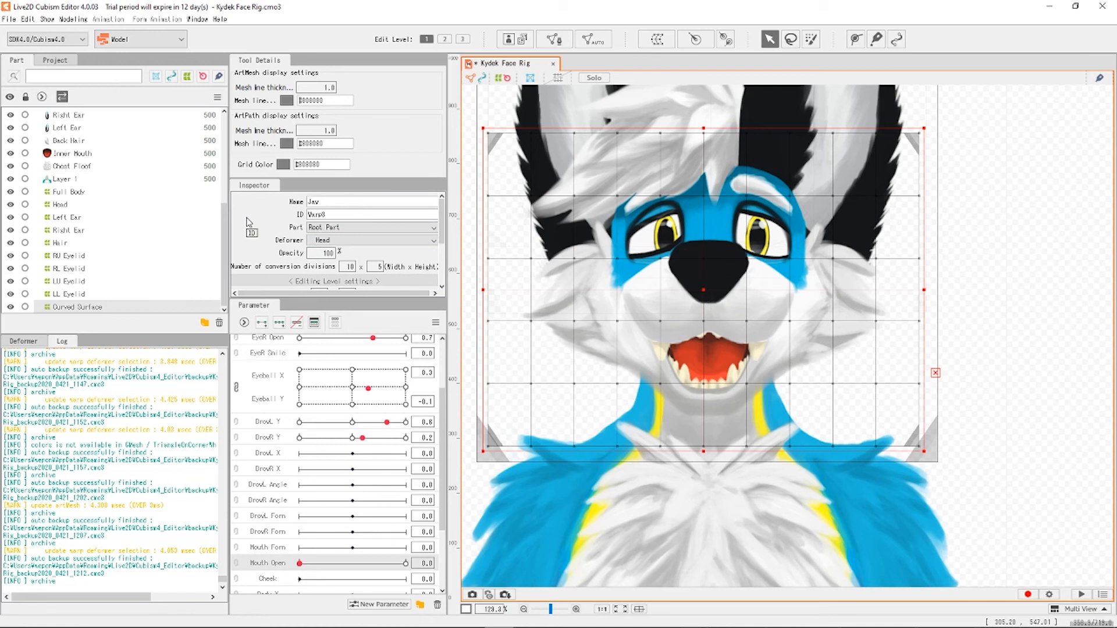
{"action": "key", "text": "Return"}
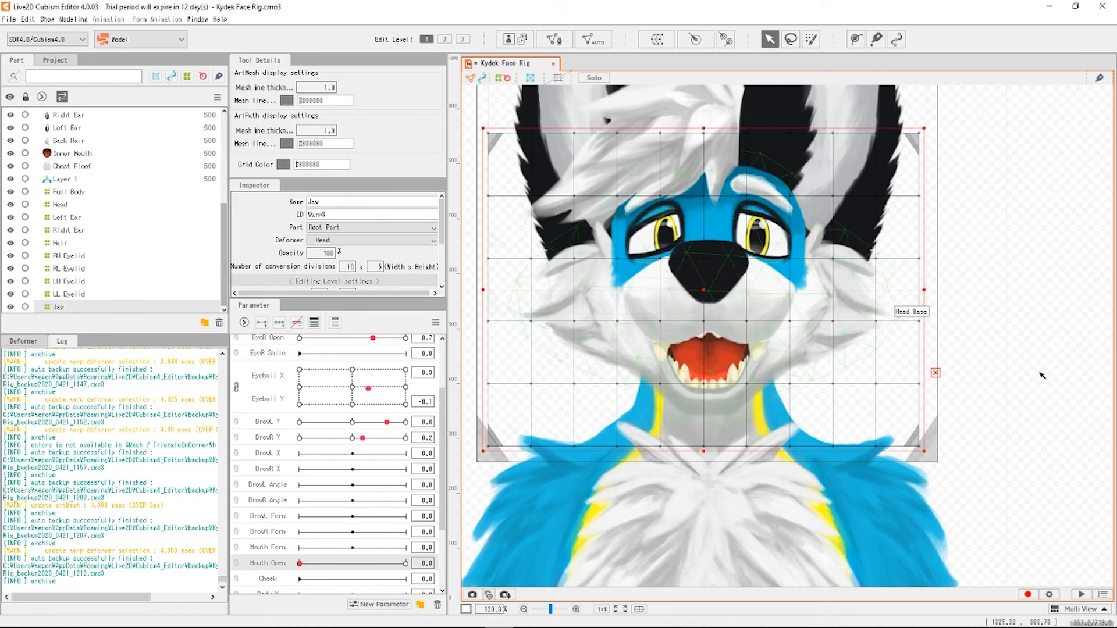
{"action": "left_click", "coordinate": [817, 284]}
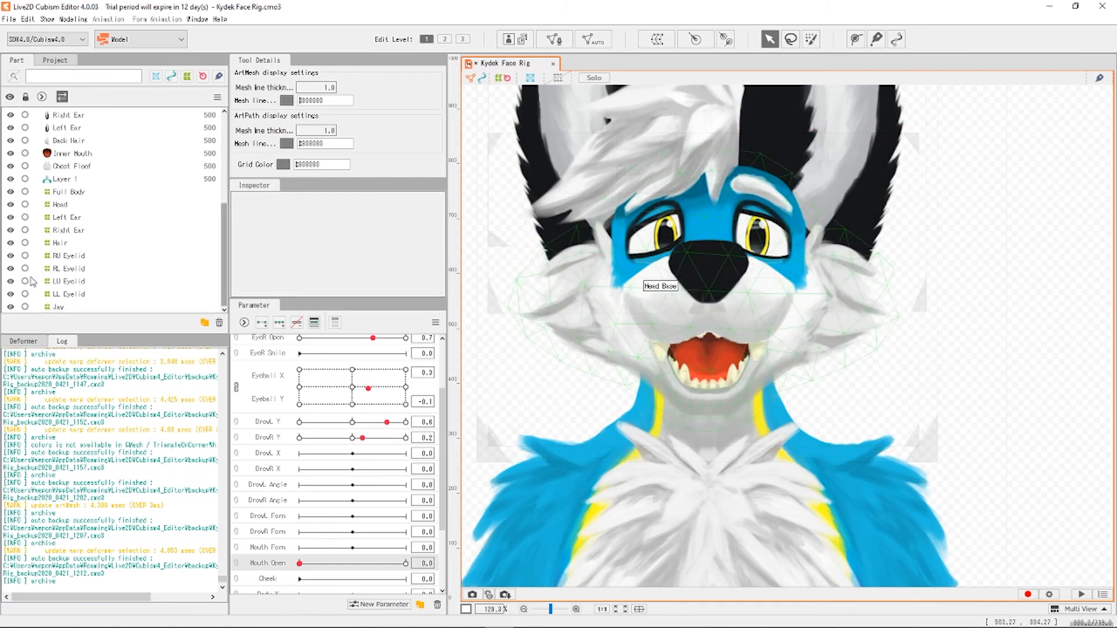
Add two keys to the Mouth Open parameter for the Jaw deformer and return the parameter to 0.0 for editing the closed mouth.
{"action": "left_click", "coordinate": [53, 307]}
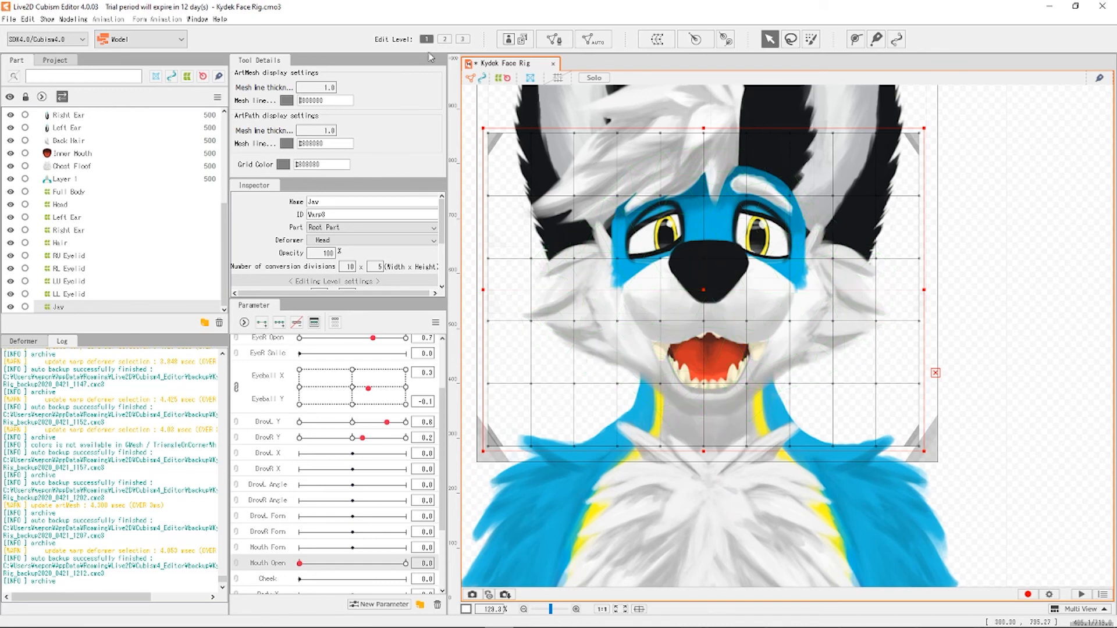
{"action": "left_click", "coordinate": [363, 484]}
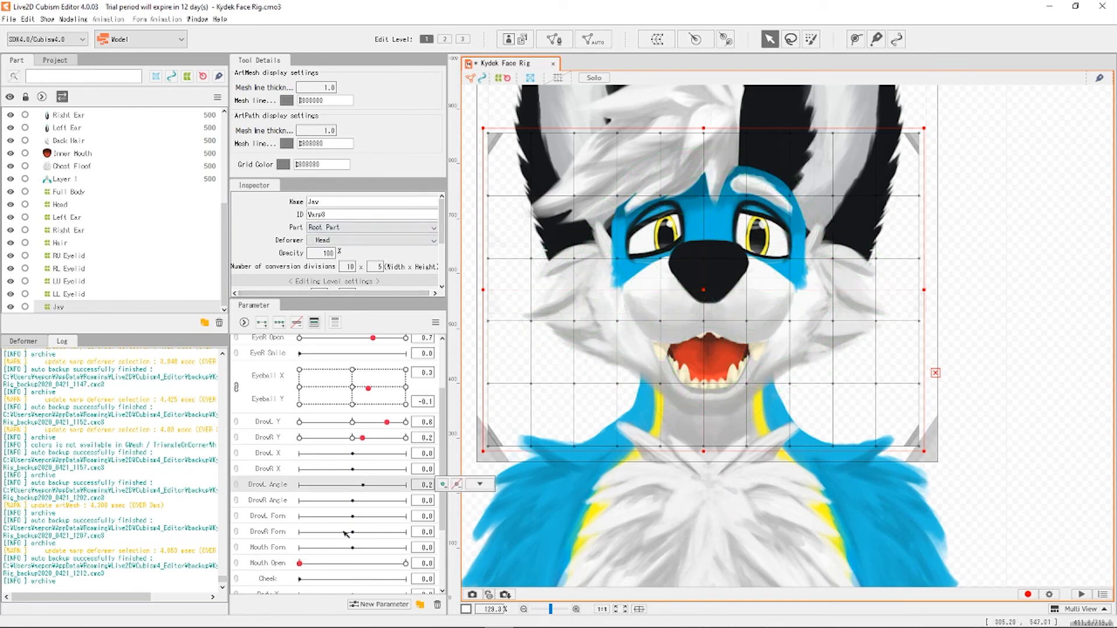
{"action": "scroll", "coordinate": [307, 527], "scroll_direction": "down", "scroll_amount": 1}
{"action": "left_click_drag", "start_coordinate": [324, 520], "coordinate": [397, 520]}
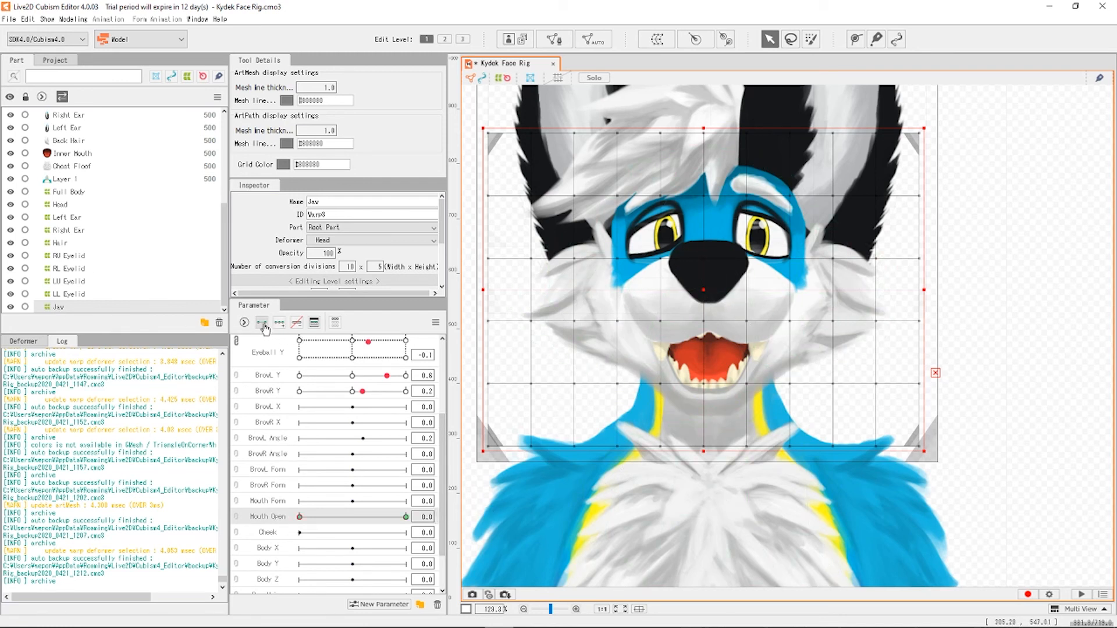
{"action": "left_click", "coordinate": [355, 517]}
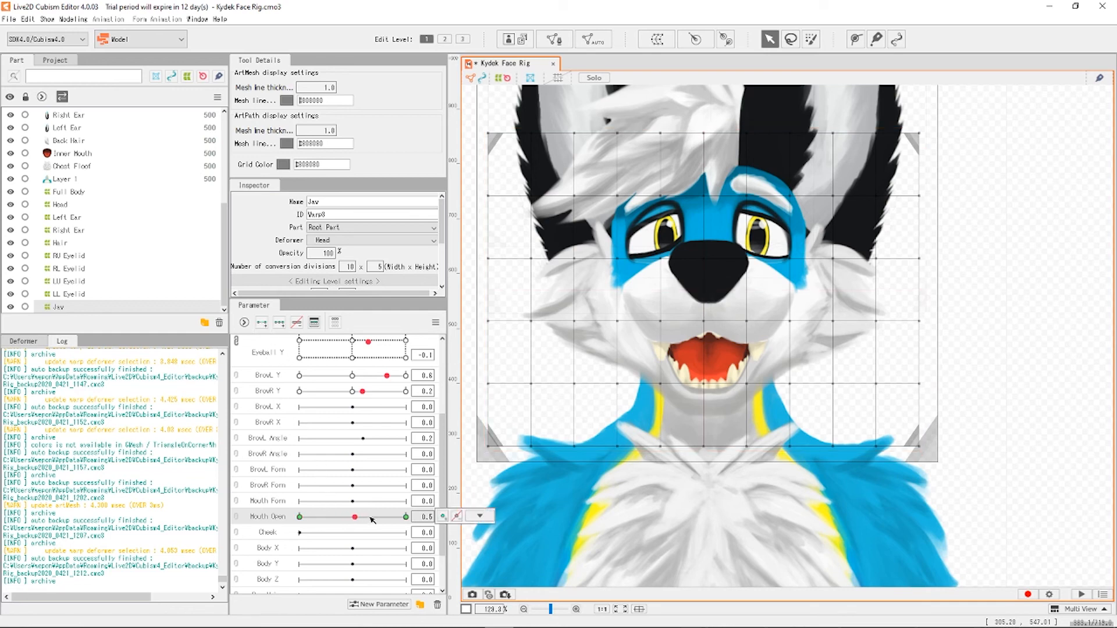
{"action": "left_click", "coordinate": [711, 384]}
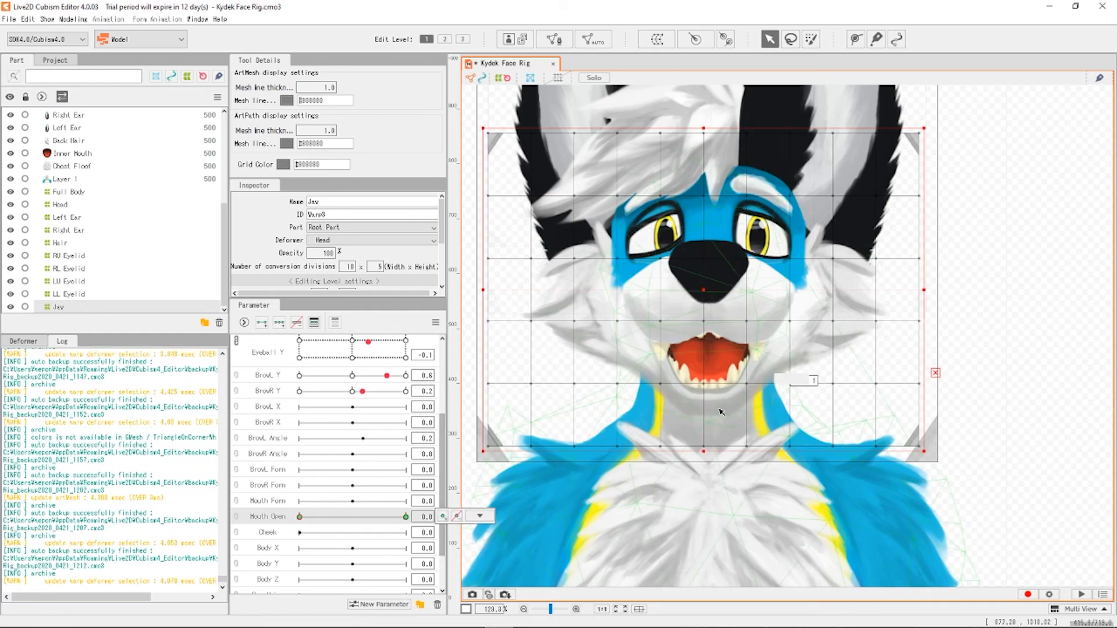
At edit level 2, raise the Jaw deformer's lower central Bezier point and pull its side handles up and outward to lift the chin.
{"action": "scroll", "coordinate": [711, 384], "scroll_direction": "up", "scroll_amount": 3}
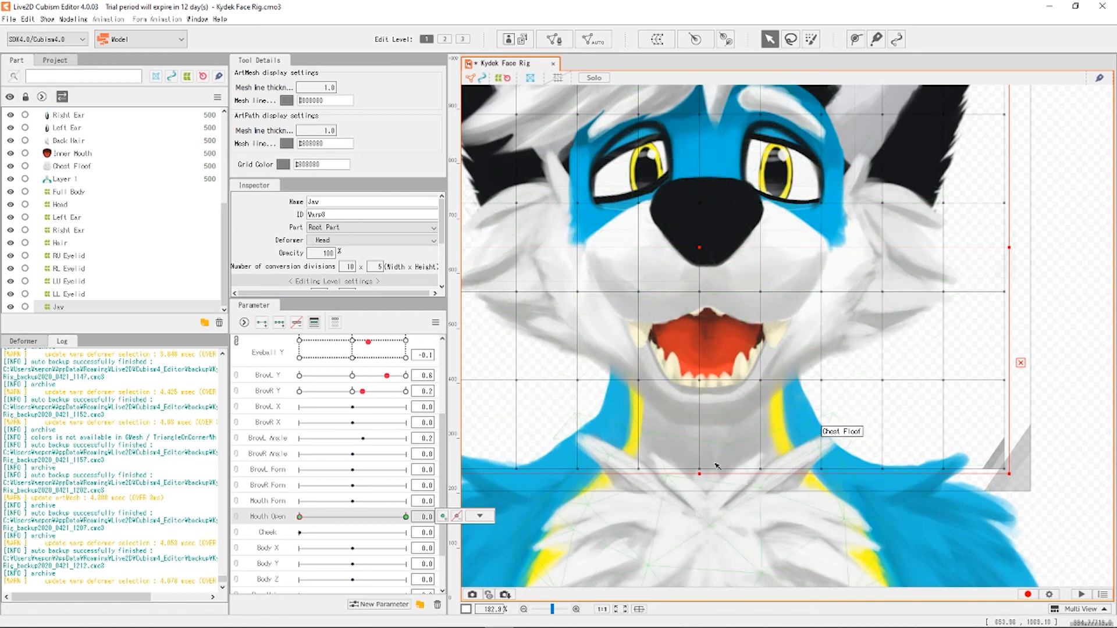
{"action": "key", "text": "2"}
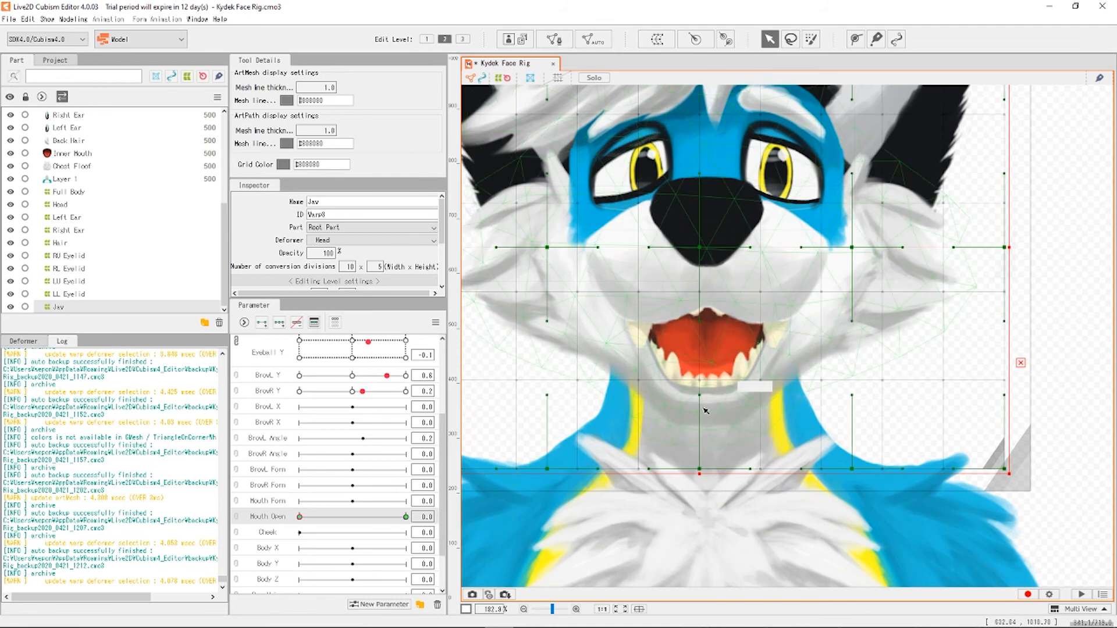
{"action": "left_click_drag", "start_coordinate": [702, 470], "coordinate": [709, 428]}
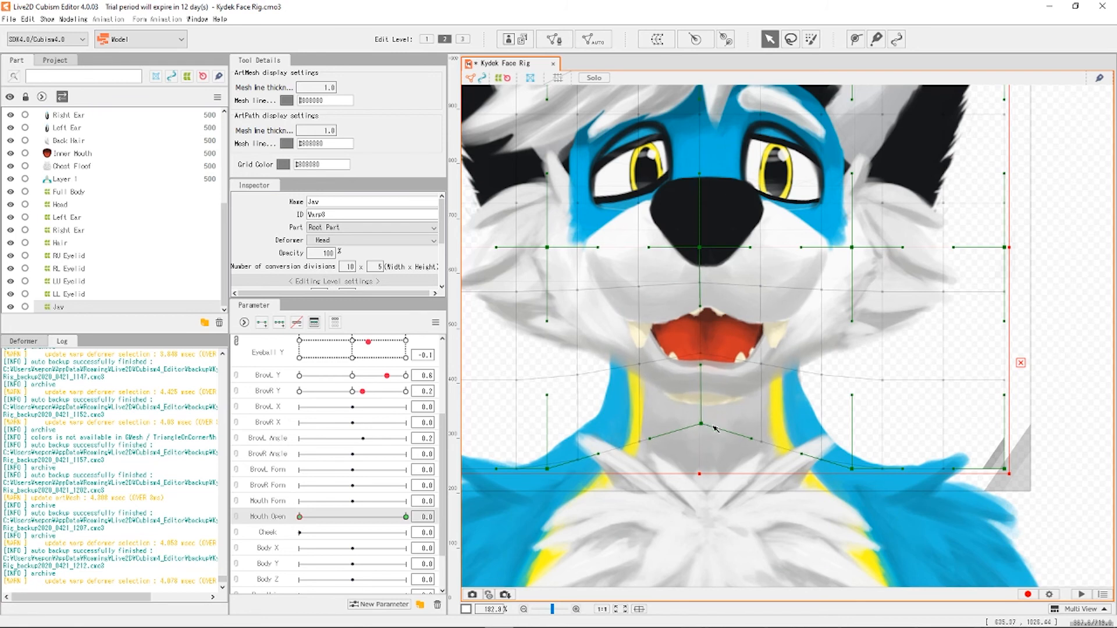
{"action": "left_click_drag", "start_coordinate": [752, 436], "coordinate": [767, 396]}
{"action": "left_click_drag", "start_coordinate": [651, 440], "coordinate": [644, 409]}
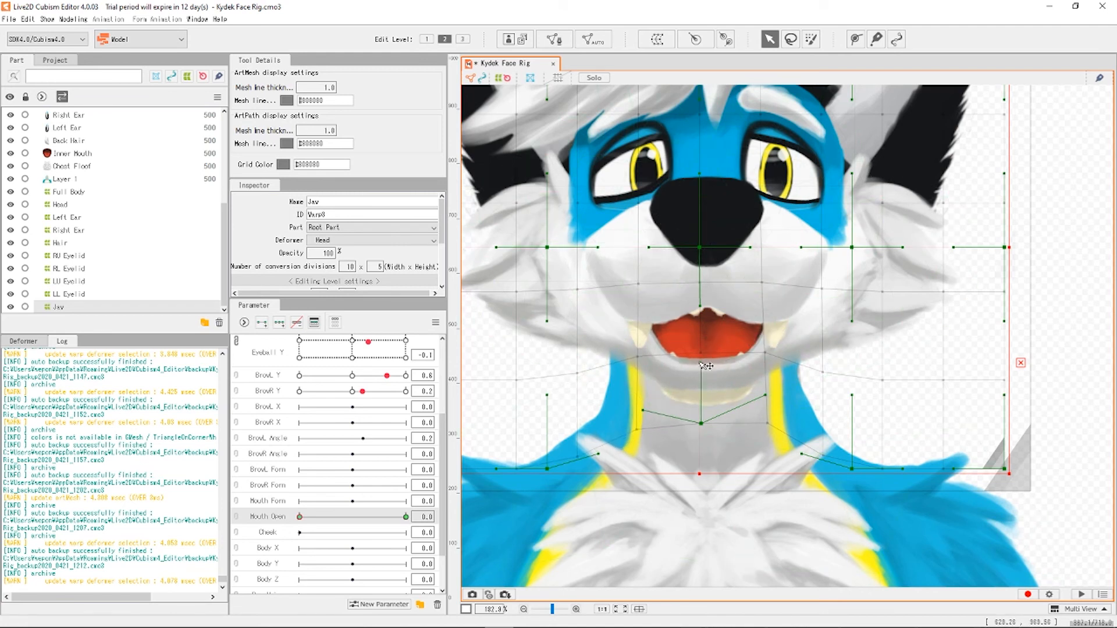
{"action": "left_click_drag", "start_coordinate": [701, 365], "coordinate": [703, 352]}
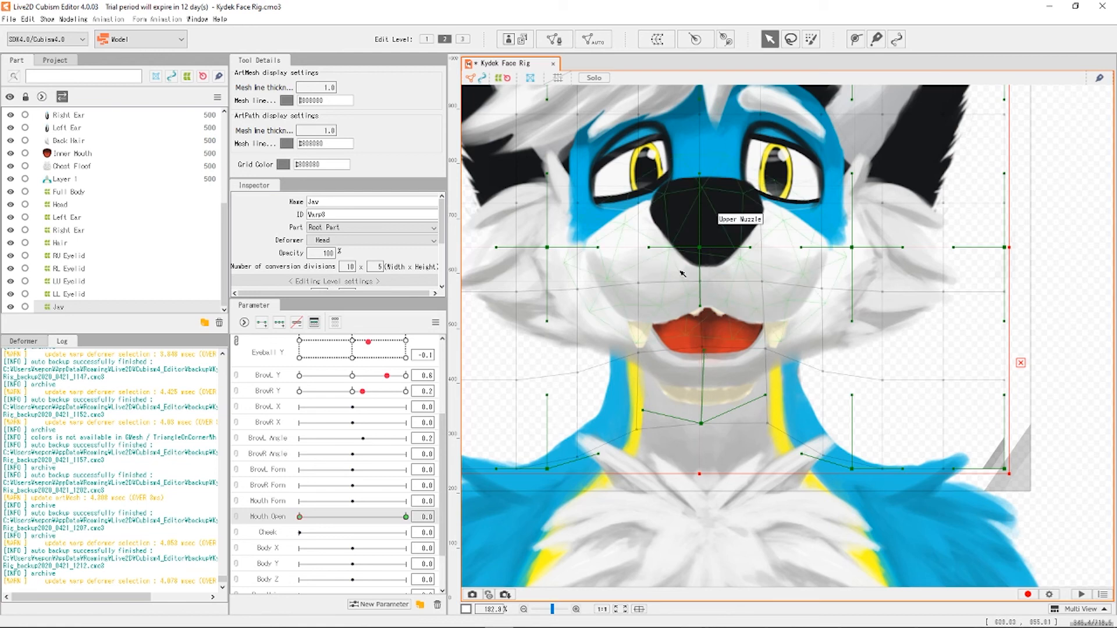
{"action": "left_click_drag", "start_coordinate": [647, 411], "coordinate": [638, 386]}
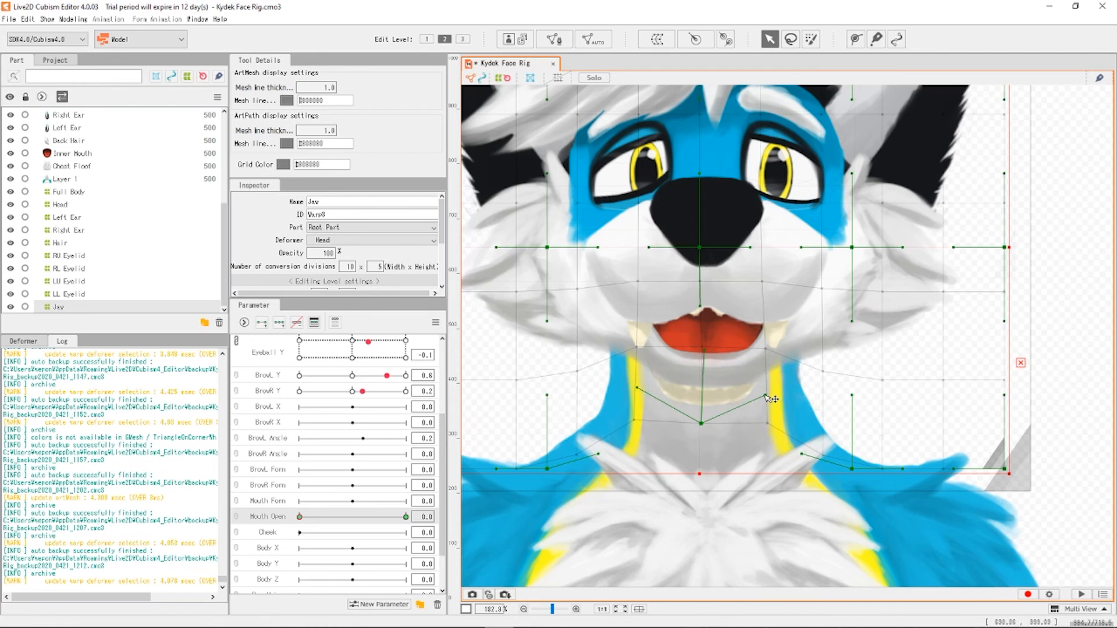
{"action": "left_click_drag", "start_coordinate": [765, 397], "coordinate": [780, 393]}
{"action": "left_click_drag", "start_coordinate": [637, 388], "coordinate": [618, 388]}
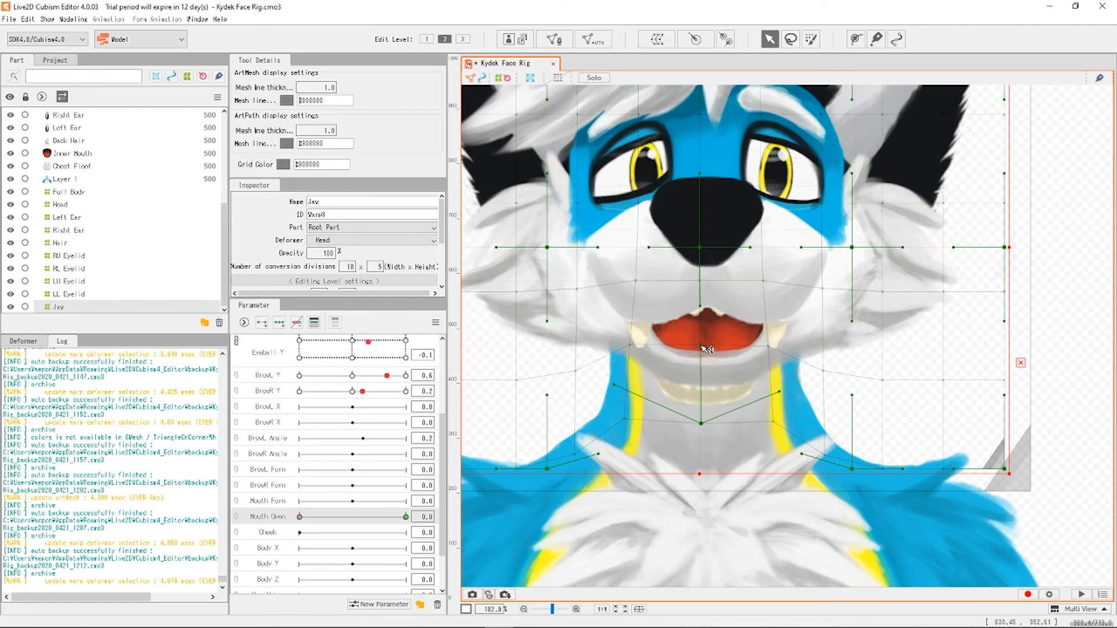
Reshape the Jaw deformer's vertical Bezier handles between nose and chin, and refine the chin point and its side handle.
{"action": "left_click_drag", "start_coordinate": [701, 308], "coordinate": [698, 145]}
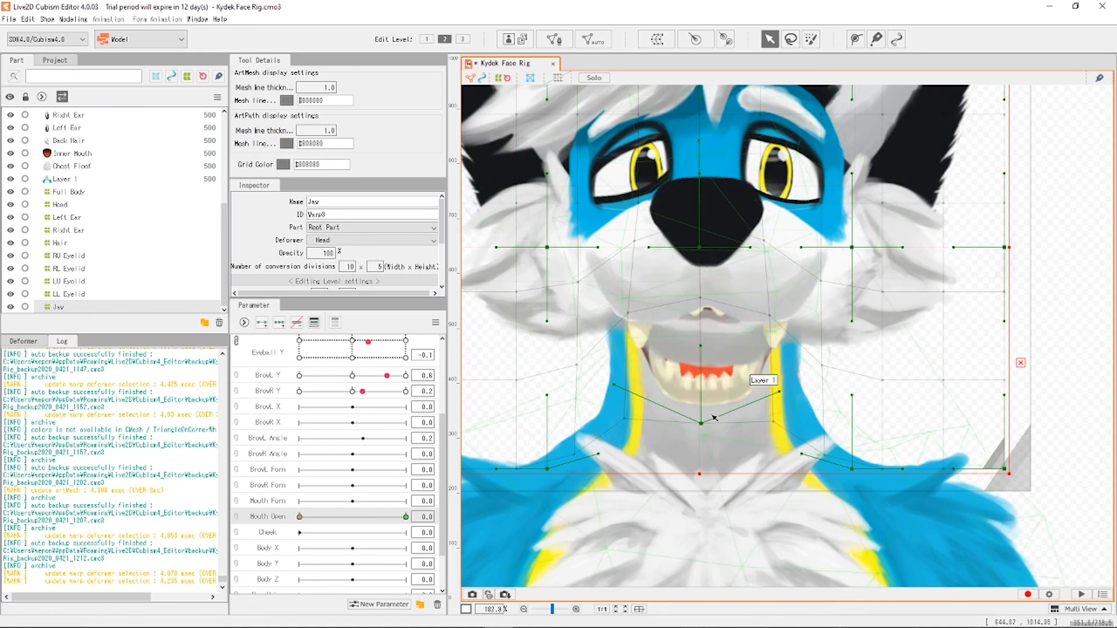
{"action": "left_click_drag", "start_coordinate": [706, 423], "coordinate": [706, 417]}
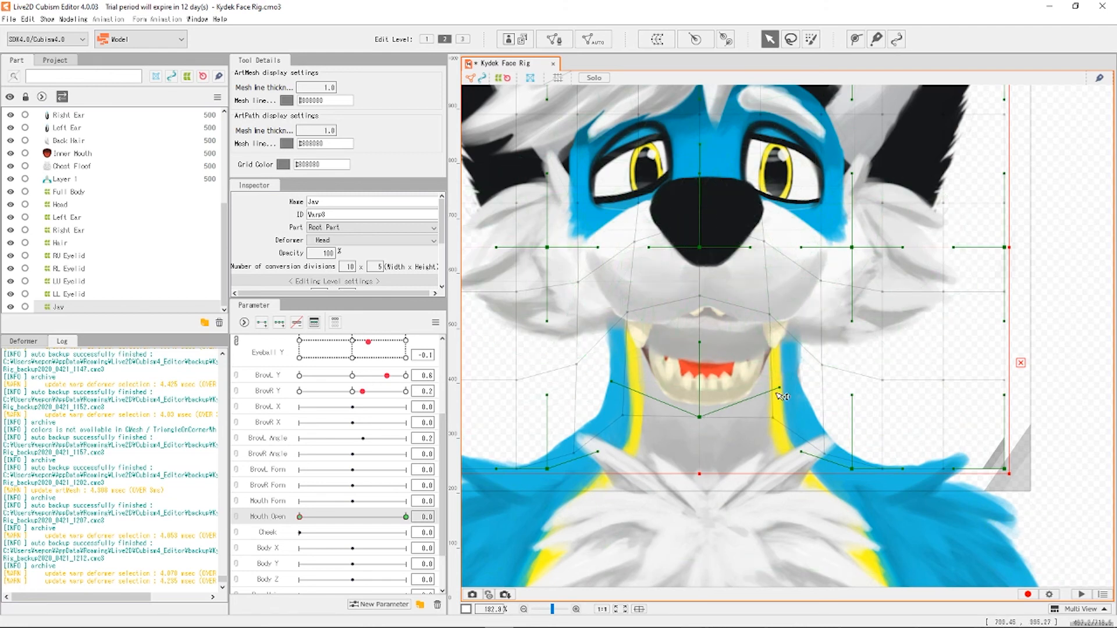
{"action": "left_click_drag", "start_coordinate": [781, 390], "coordinate": [777, 376]}
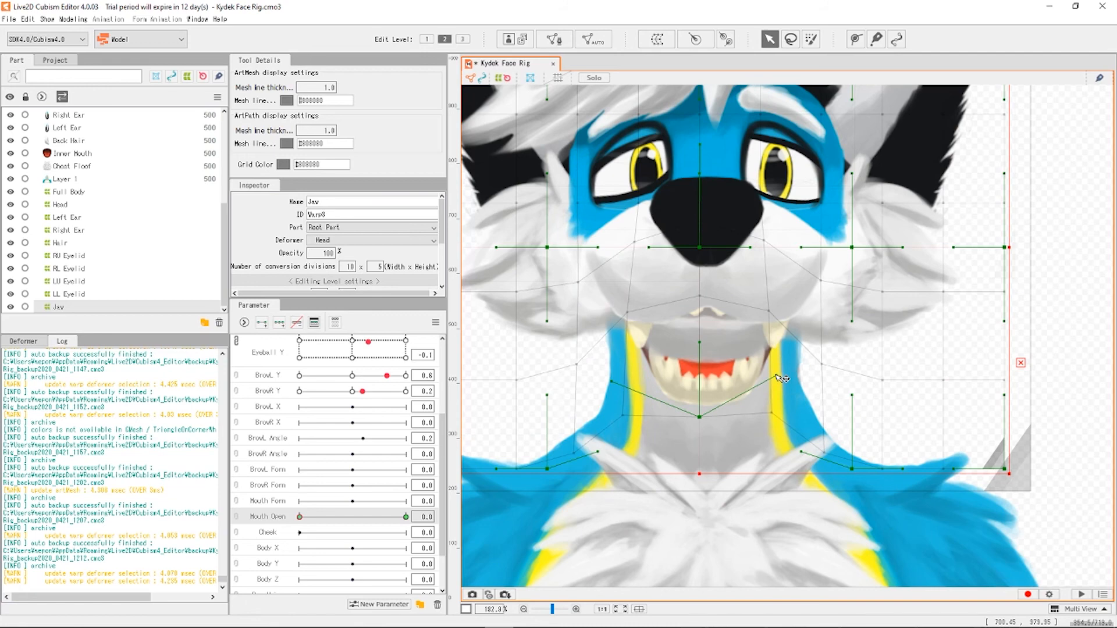
{"action": "left_click", "coordinate": [1042, 327]}
{"action": "scroll", "coordinate": [814, 343], "scroll_direction": "down", "scroll_amount": 5}
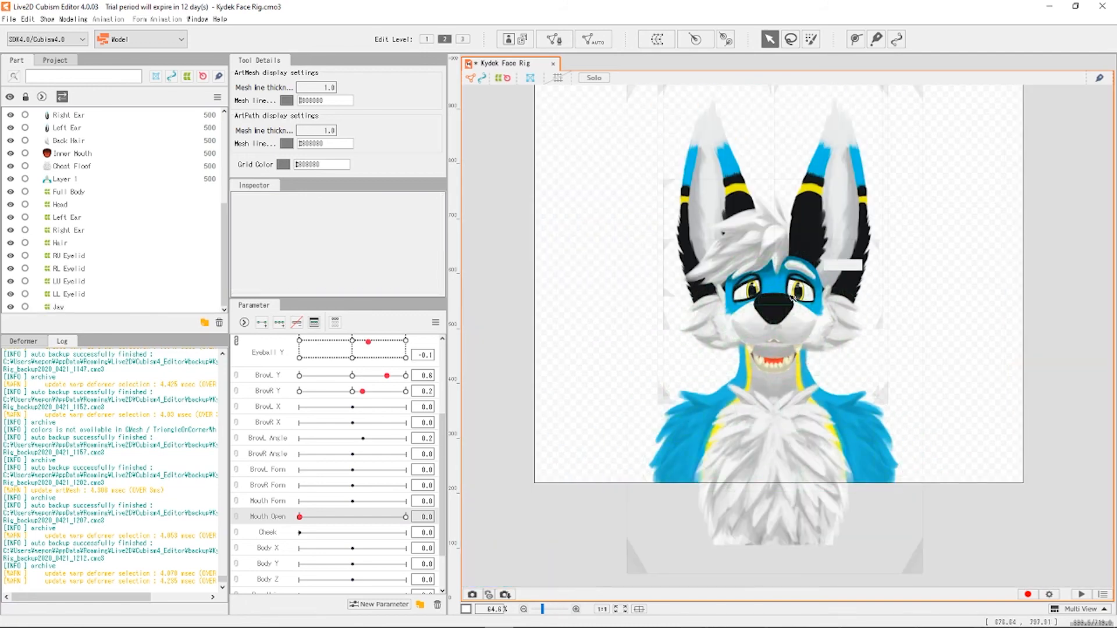
{"action": "scroll", "coordinate": [772, 337], "scroll_direction": "up", "scroll_amount": 2}
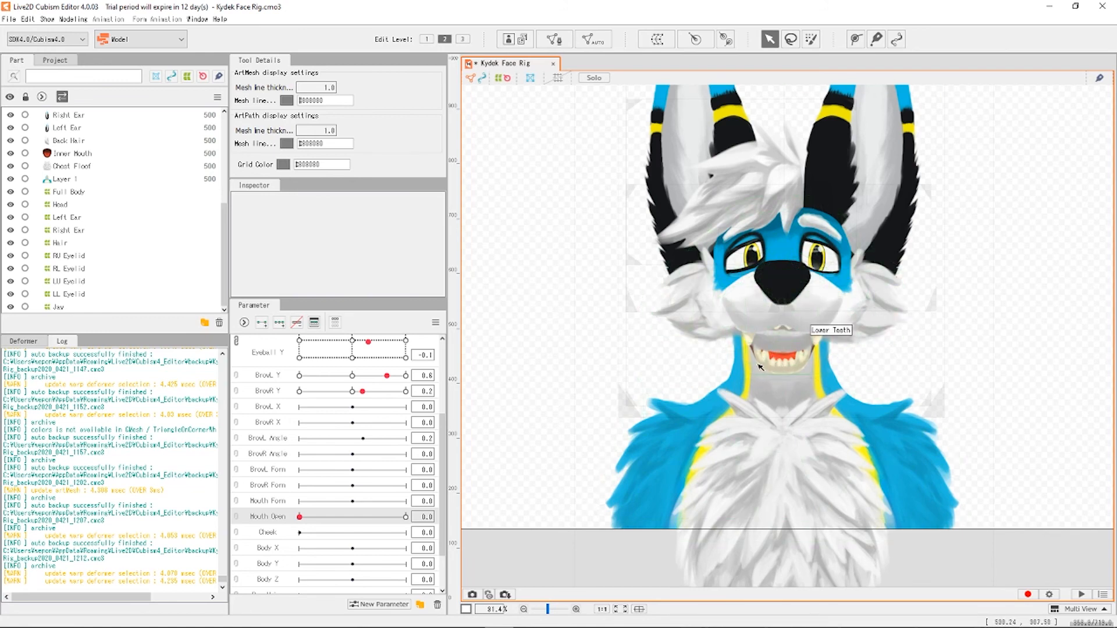
{"action": "scroll", "coordinate": [760, 367], "scroll_direction": "up", "scroll_amount": 4}
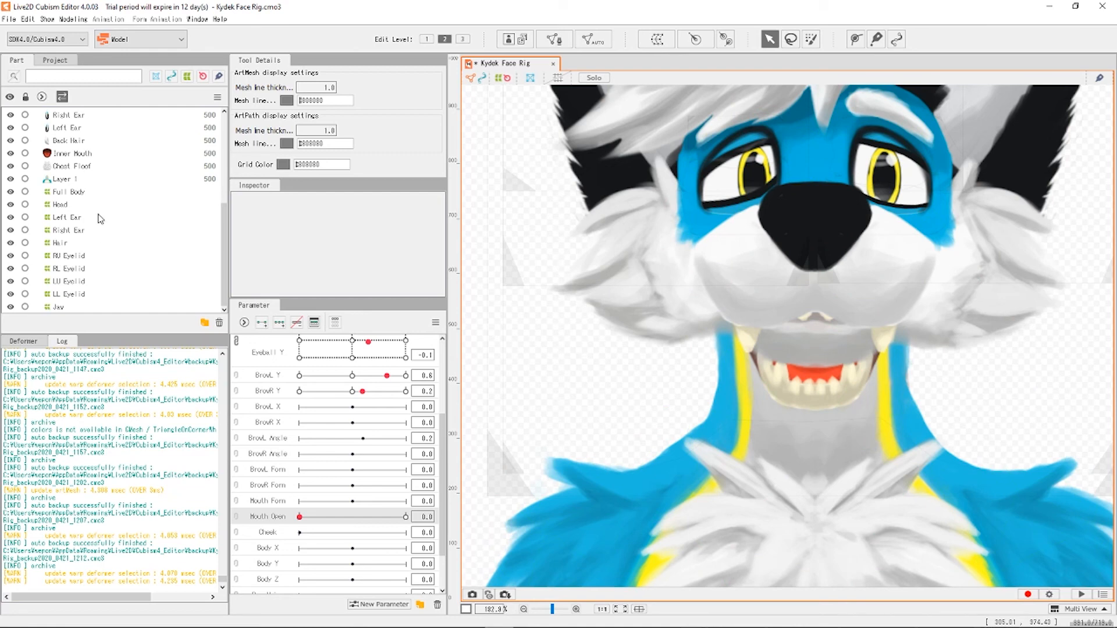
Move the whole Head warp deformer slightly down over the neck.
{"action": "left_click", "coordinate": [60, 205]}
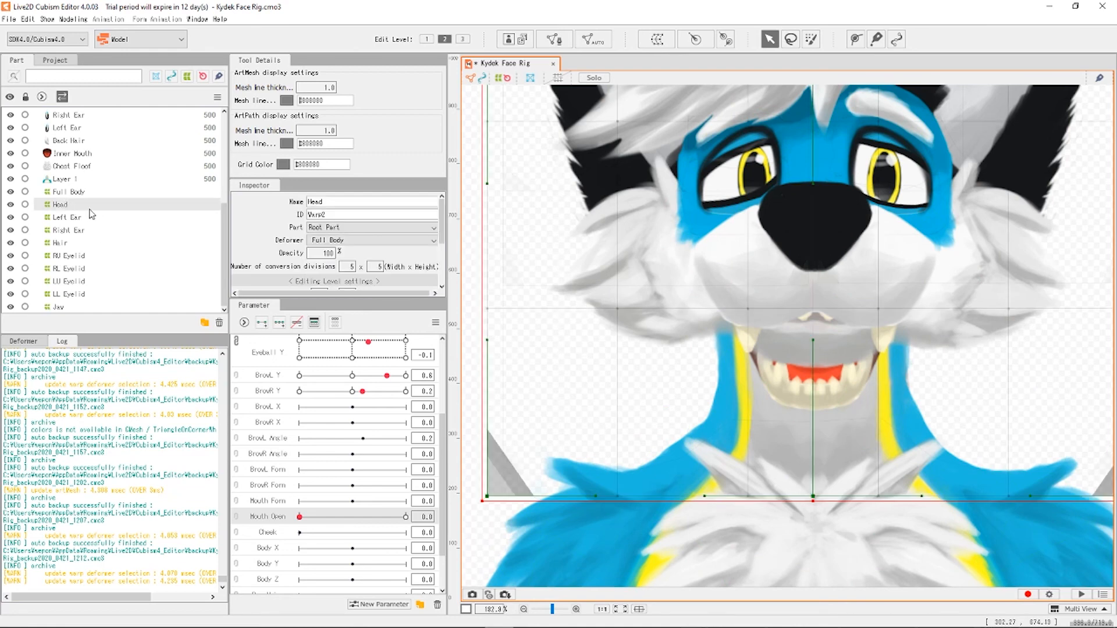
{"action": "scroll", "coordinate": [729, 329], "scroll_direction": "down", "scroll_amount": 5}
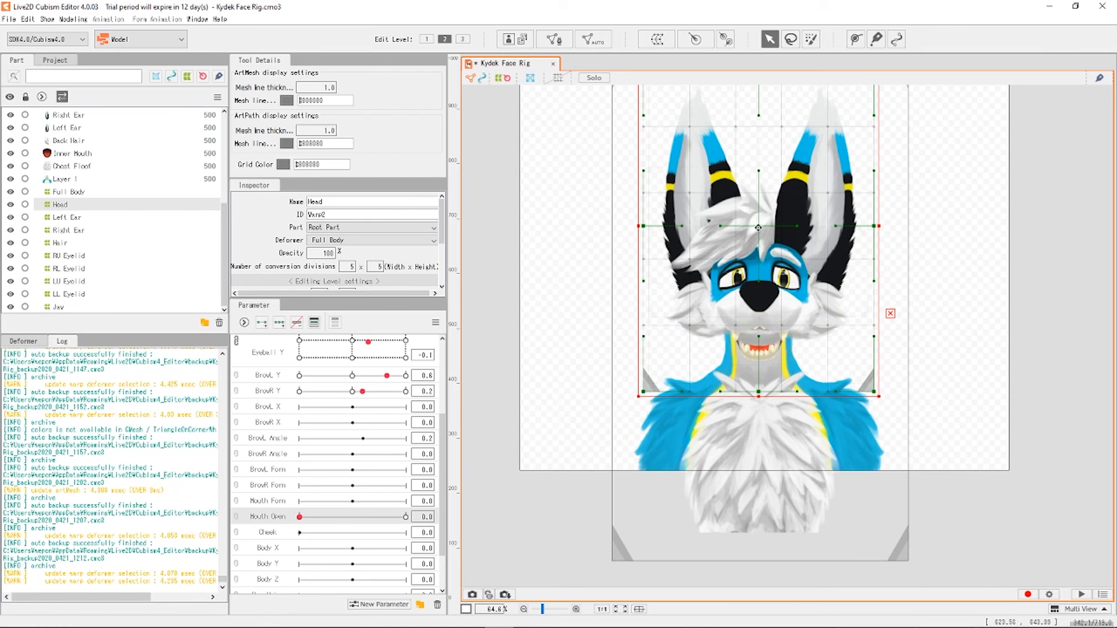
{"action": "left_click_drag", "start_coordinate": [758, 228], "coordinate": [757, 238]}
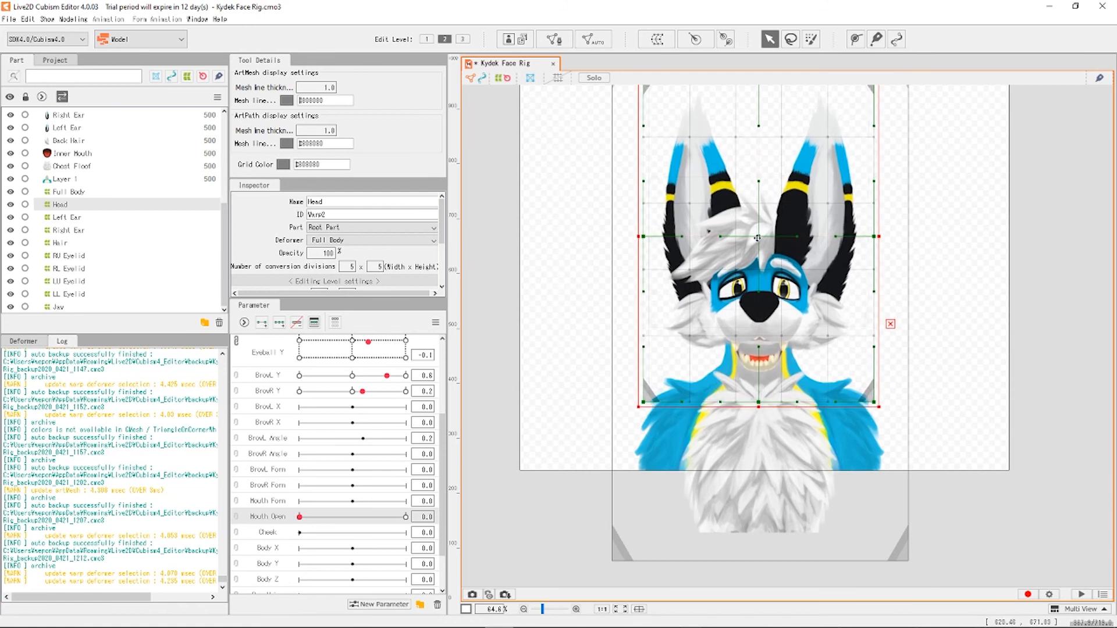
{"action": "left_click", "coordinate": [1027, 284]}
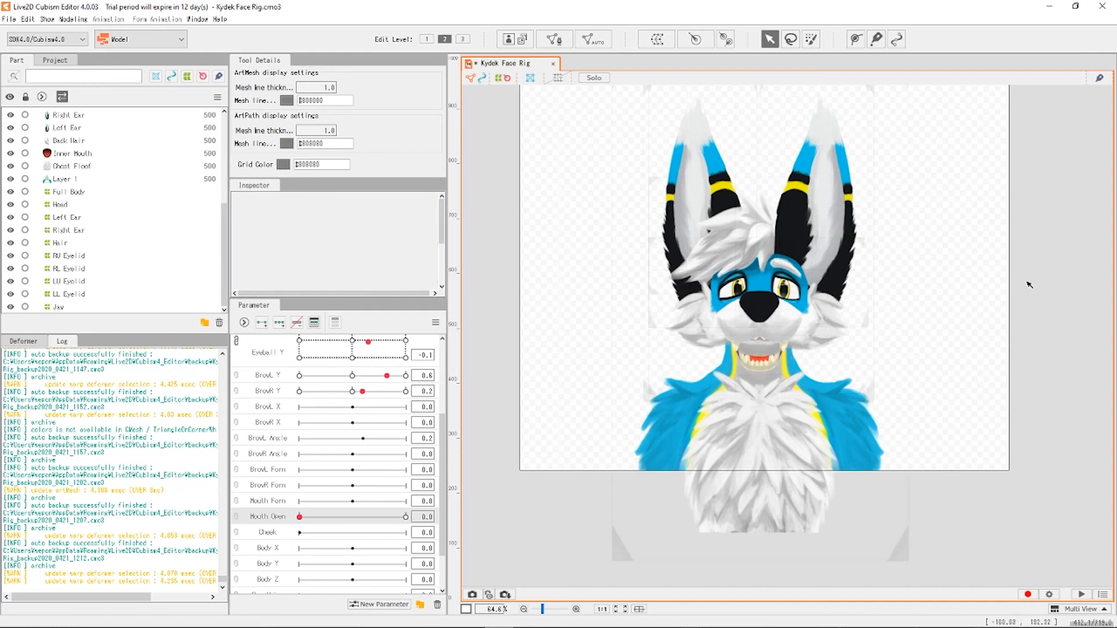
{"action": "scroll", "coordinate": [756, 328], "scroll_direction": "up", "scroll_amount": 5}
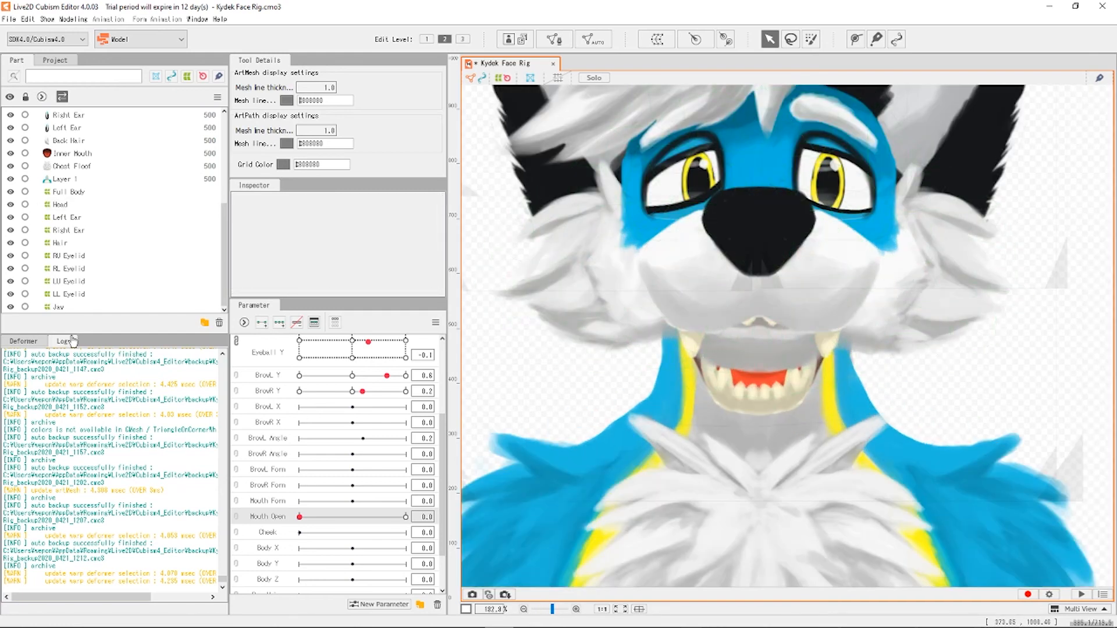
At edit level 3, nudge the Jaw deformer's grid points at both mouth corners, above the upper lip and below the chin.
{"action": "left_click", "coordinate": [60, 308]}
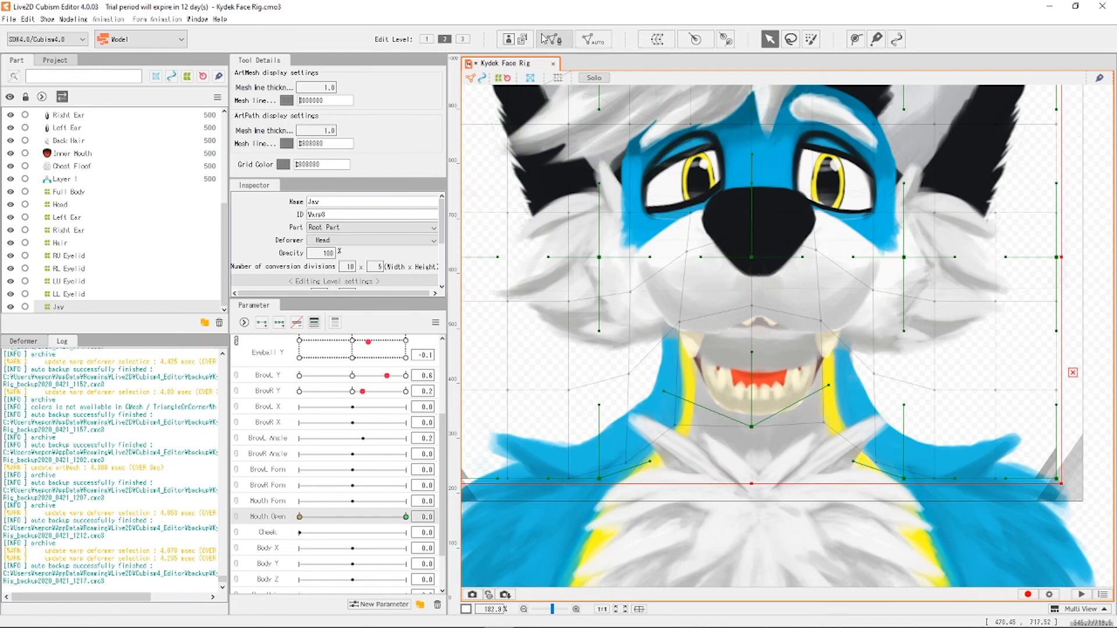
{"action": "left_click", "coordinate": [463, 39]}
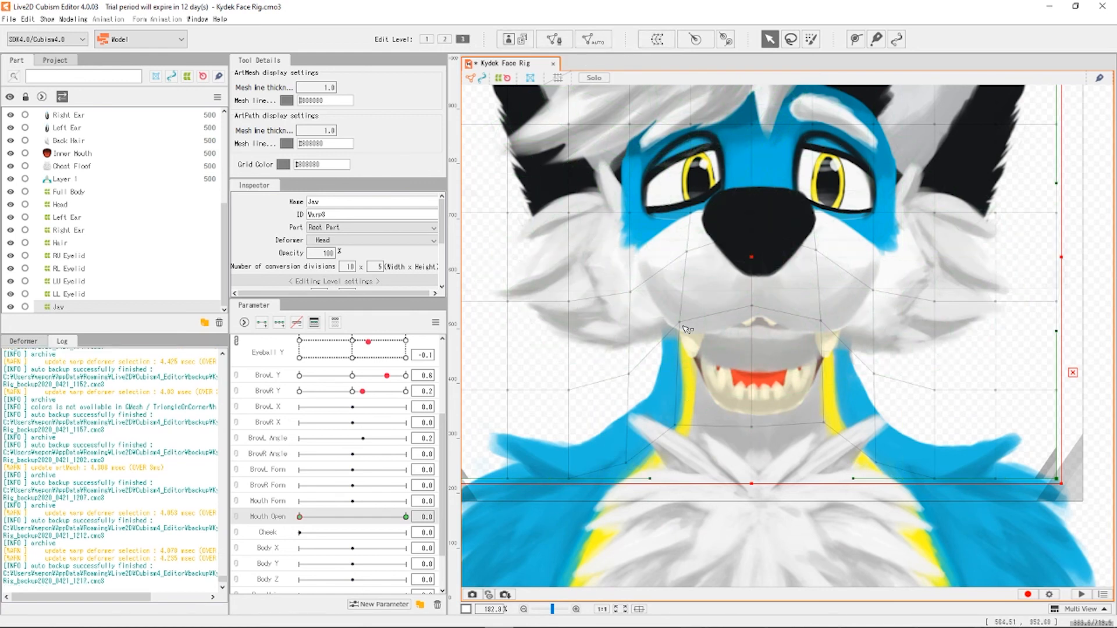
{"action": "left_click_drag", "start_coordinate": [680, 324], "coordinate": [671, 336]}
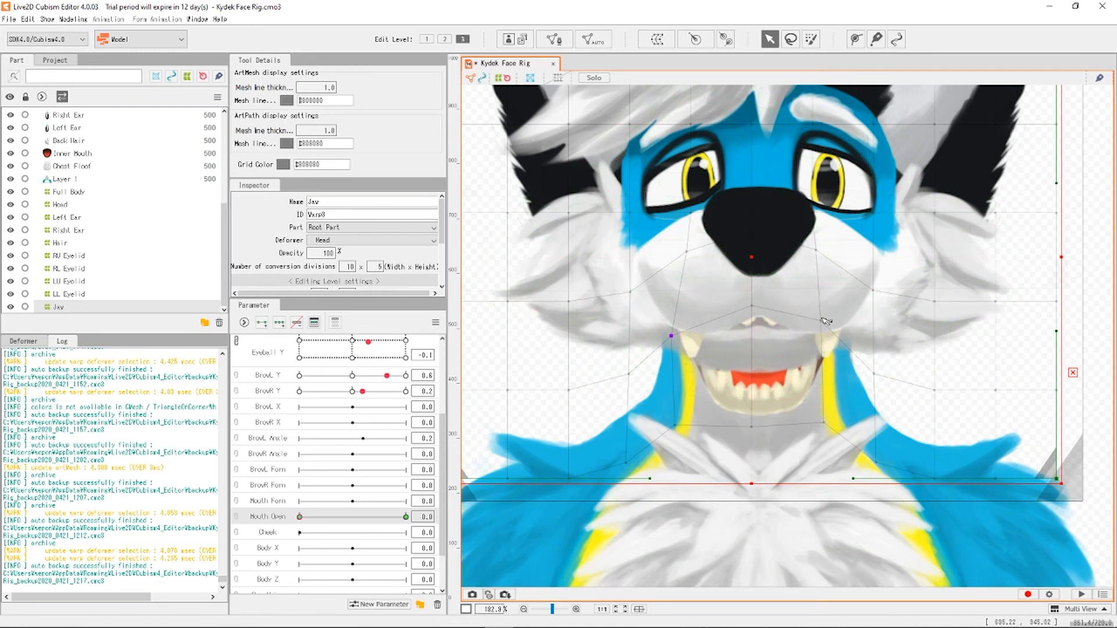
{"action": "mouse_move", "coordinate": [824, 321]}
{"action": "left_mouse_down"}
{"action": "mouse_move", "coordinate": [853, 327]}
{"action": "mouse_move", "coordinate": [841, 324]}
{"action": "left_mouse_up"}
{"action": "left_click_drag", "start_coordinate": [751, 306], "coordinate": [752, 302]}
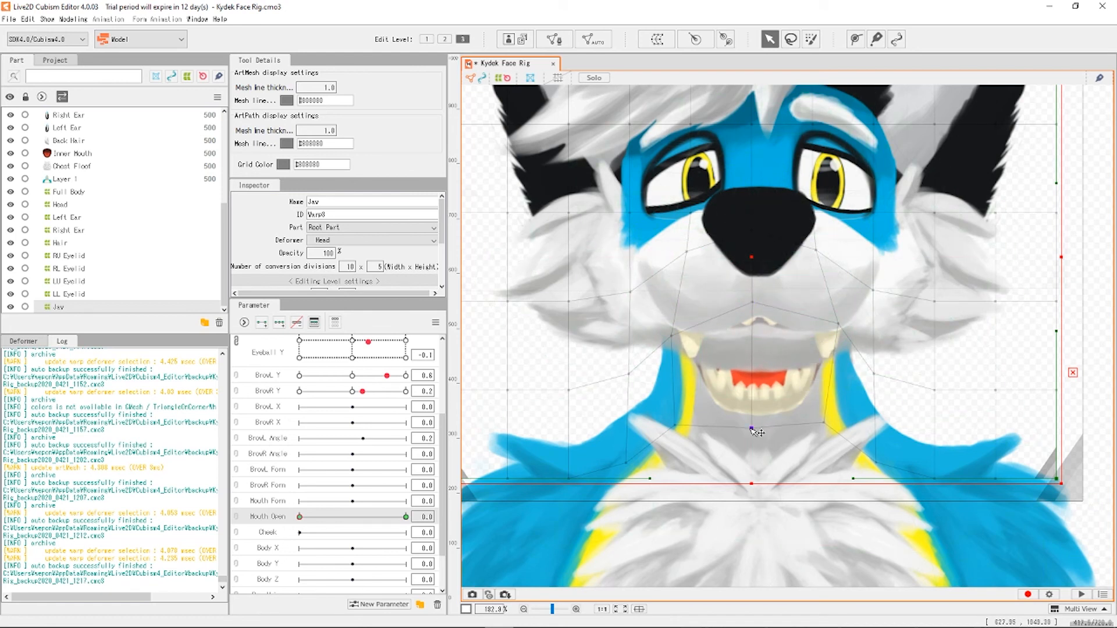
{"action": "left_click_drag", "start_coordinate": [752, 430], "coordinate": [753, 434]}
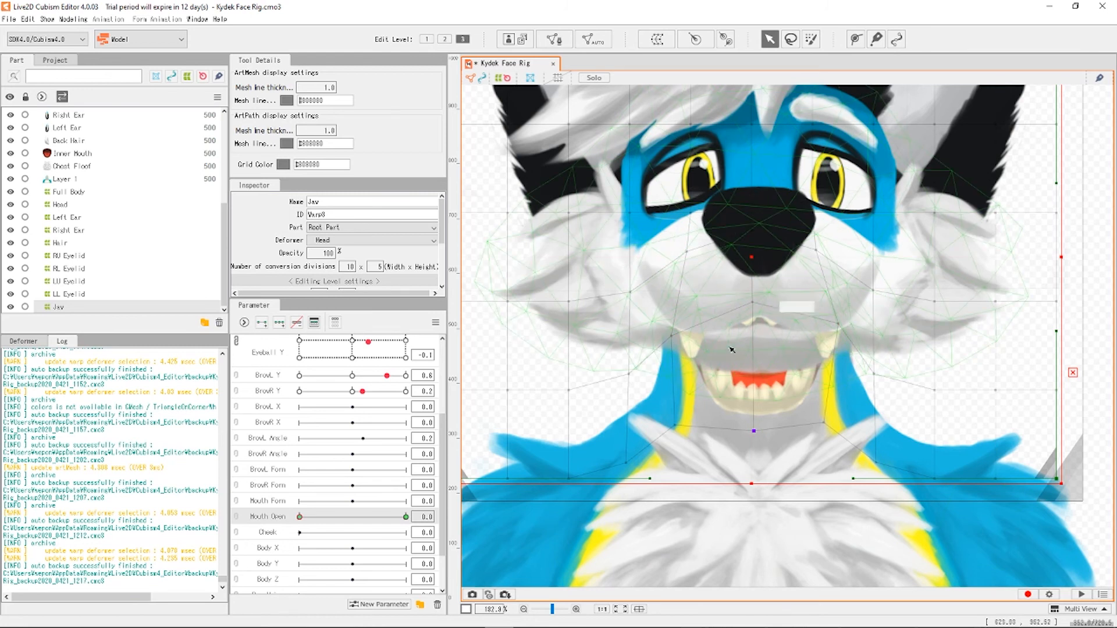
{"action": "left_click_drag", "start_coordinate": [671, 333], "coordinate": [673, 339]}
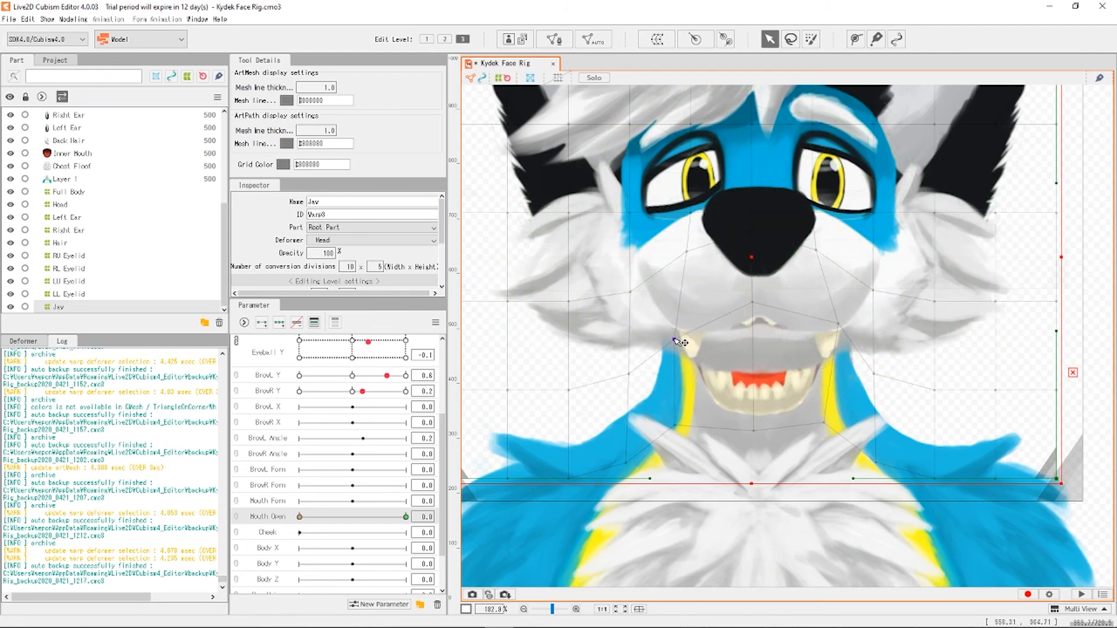
Move the Jaw deformer's grid point at the mouth corner beside the right-hand fang slightly outward and down, and preview Mouth Open at 0.4.
{"action": "left_click_drag", "start_coordinate": [837, 324], "coordinate": [843, 330]}
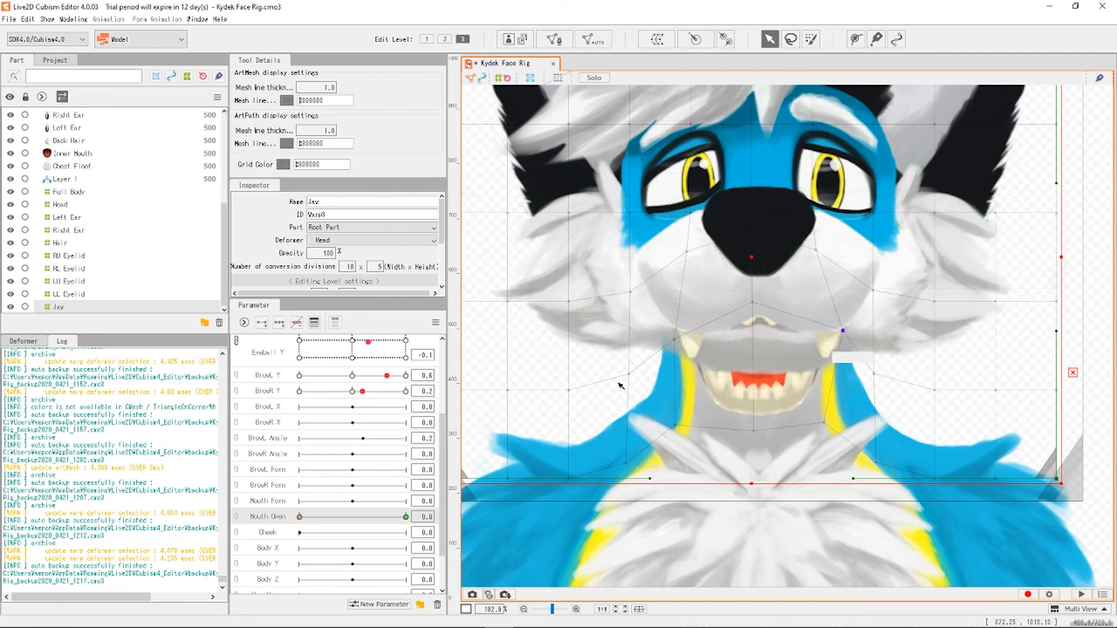
{"action": "scroll", "coordinate": [808, 329], "scroll_direction": "down", "scroll_amount": 4}
{"action": "left_click", "coordinate": [1041, 321]}
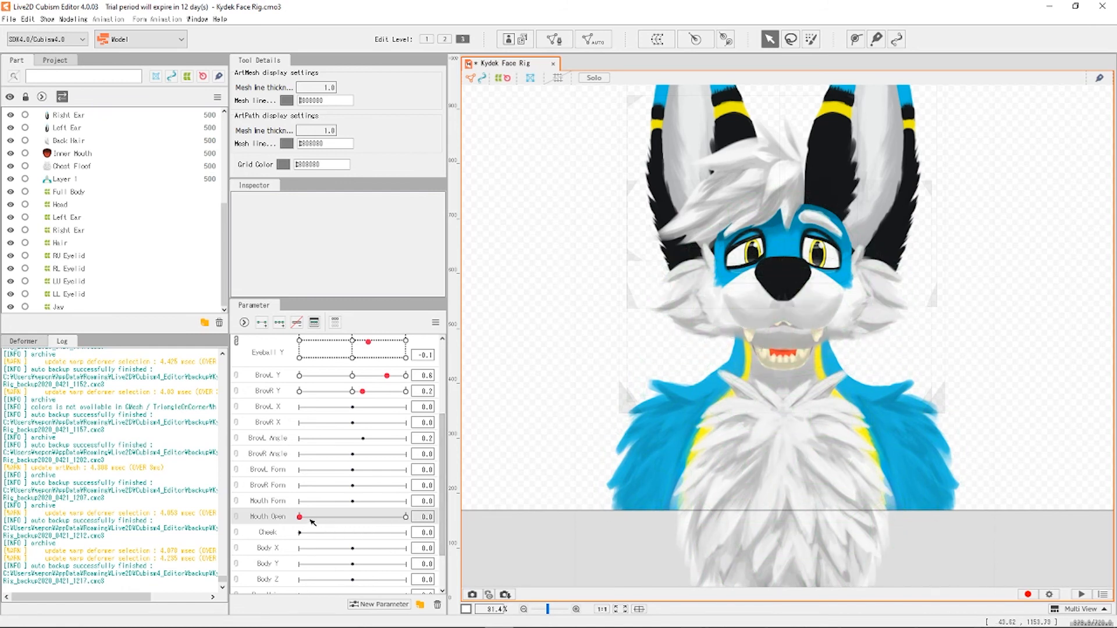
{"action": "left_click_drag", "start_coordinate": [313, 522], "coordinate": [341, 566]}
{"action": "scroll", "coordinate": [841, 263], "scroll_direction": "up", "scroll_amount": 3}
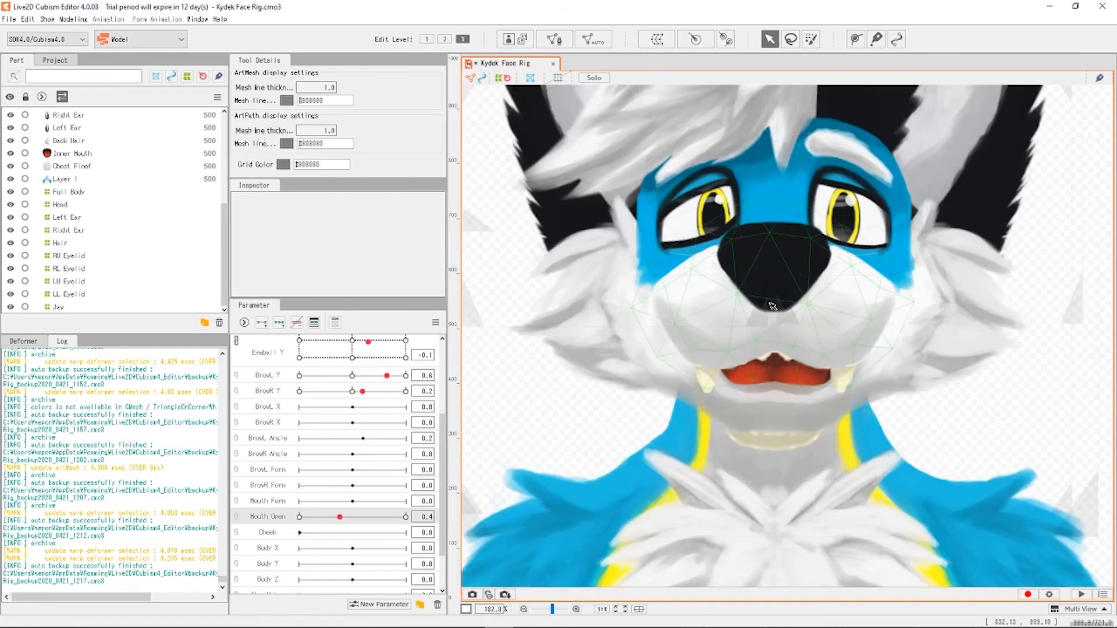
At Mouth Open 0.0, move the Upper Teeth slightly up behind the muzzle.
{"action": "left_click", "coordinate": [707, 385]}
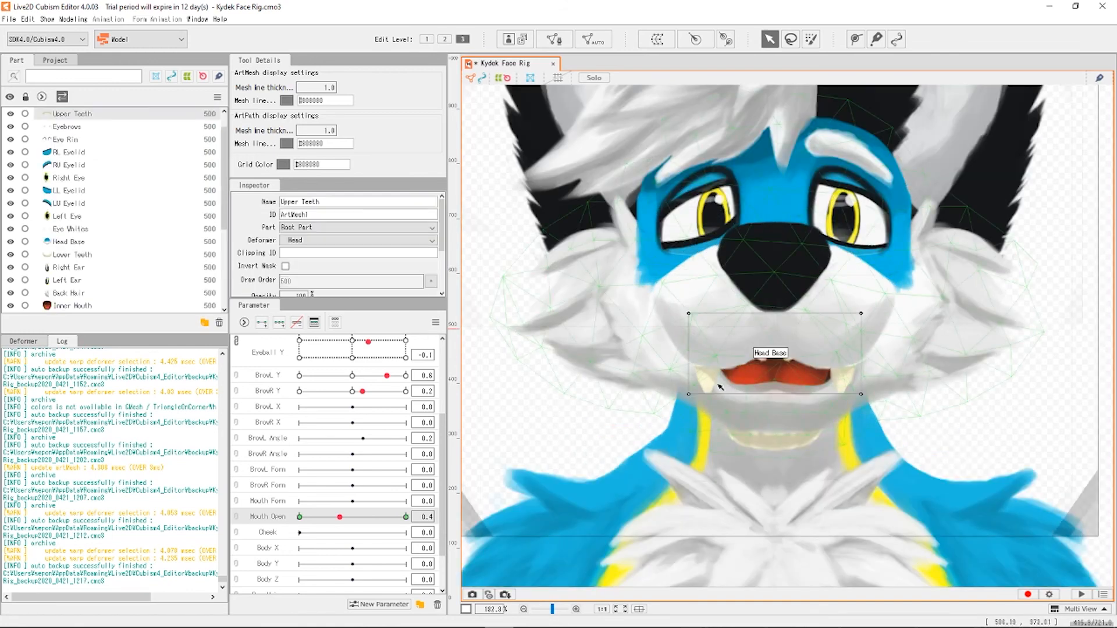
{"action": "left_click_drag", "start_coordinate": [340, 518], "coordinate": [279, 528]}
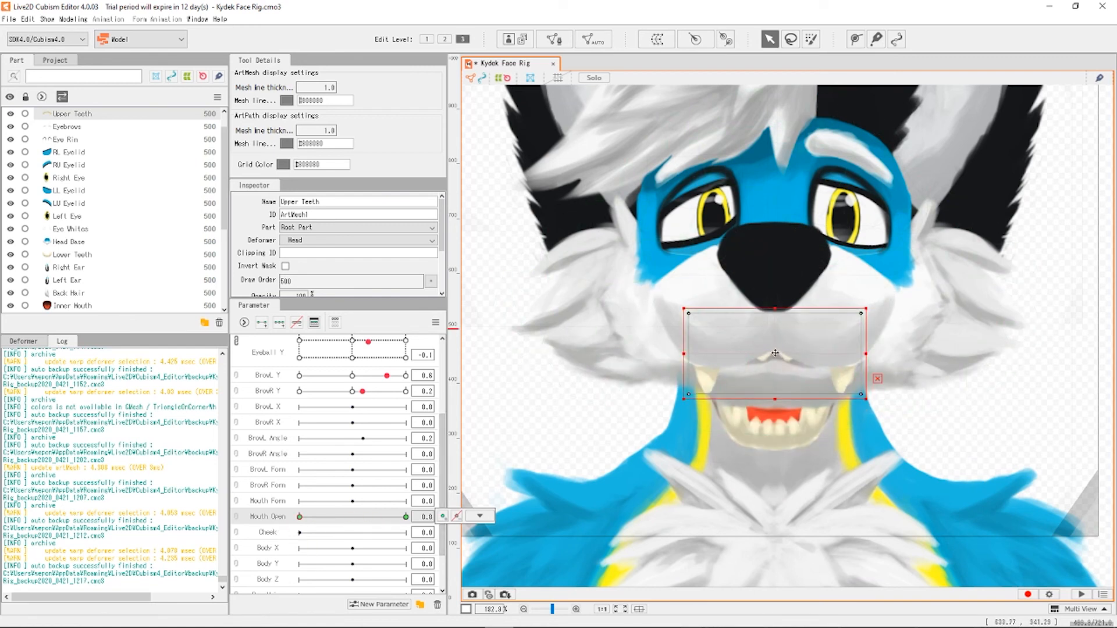
{"action": "left_click_drag", "start_coordinate": [775, 353], "coordinate": [771, 336]}
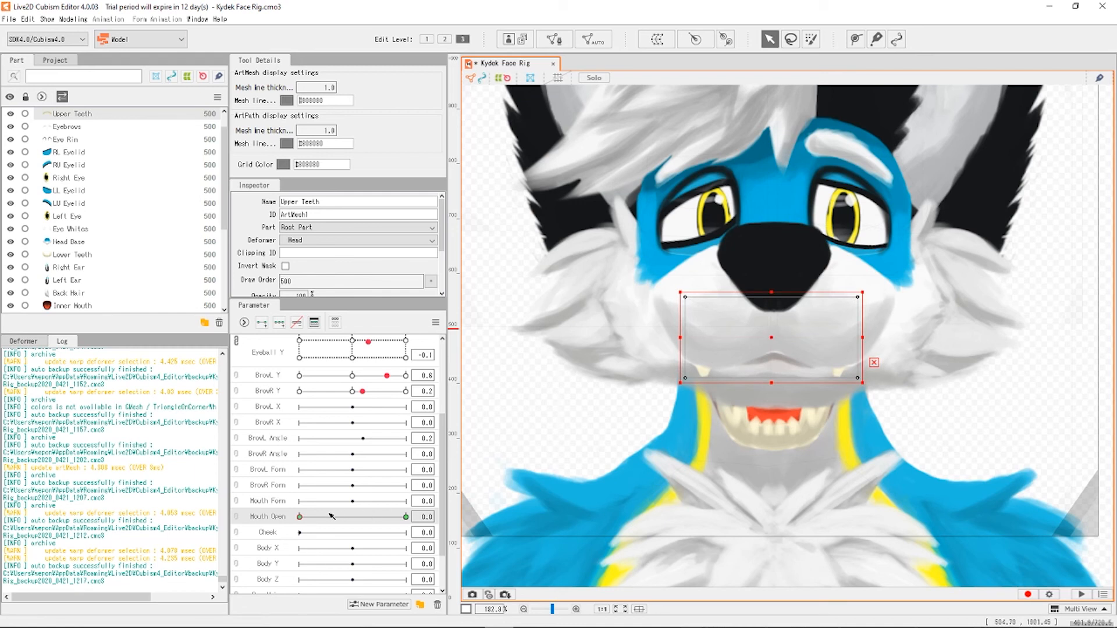
{"action": "left_click_drag", "start_coordinate": [331, 516], "coordinate": [430, 516]}
{"action": "left_click_drag", "start_coordinate": [331, 523], "coordinate": [299, 517]}
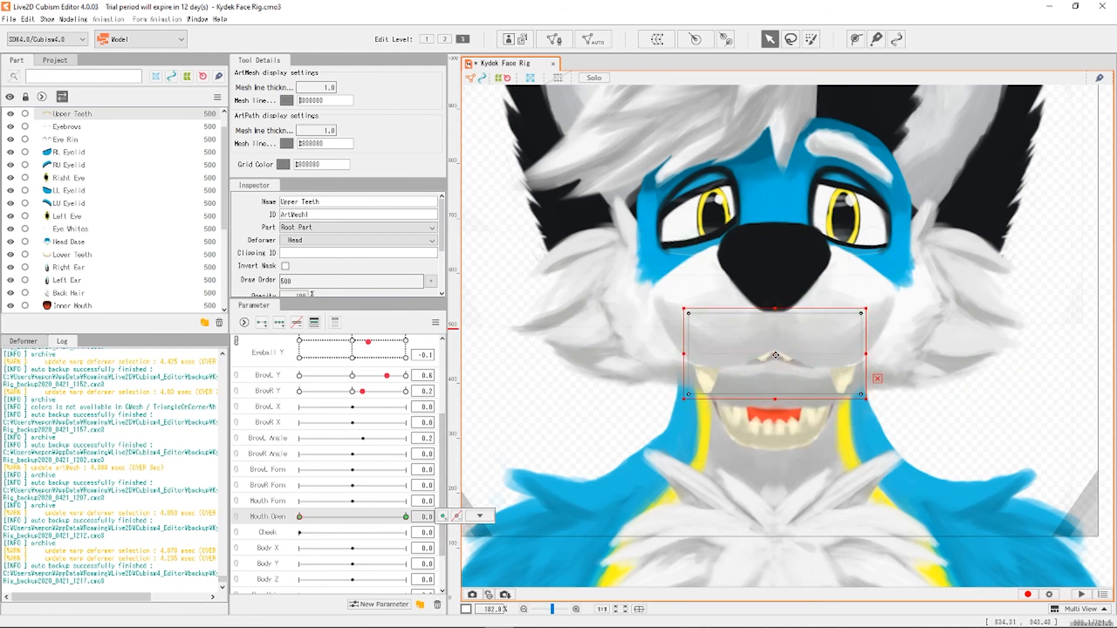
{"action": "left_click_drag", "start_coordinate": [775, 354], "coordinate": [775, 347]}
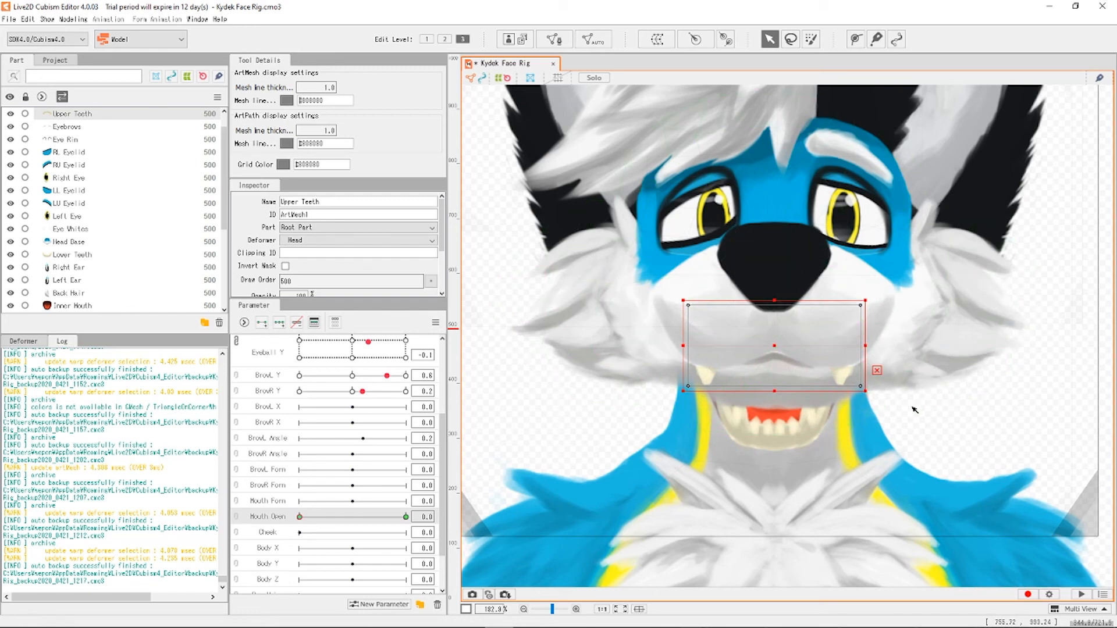
{"action": "left_click", "coordinate": [481, 414]}
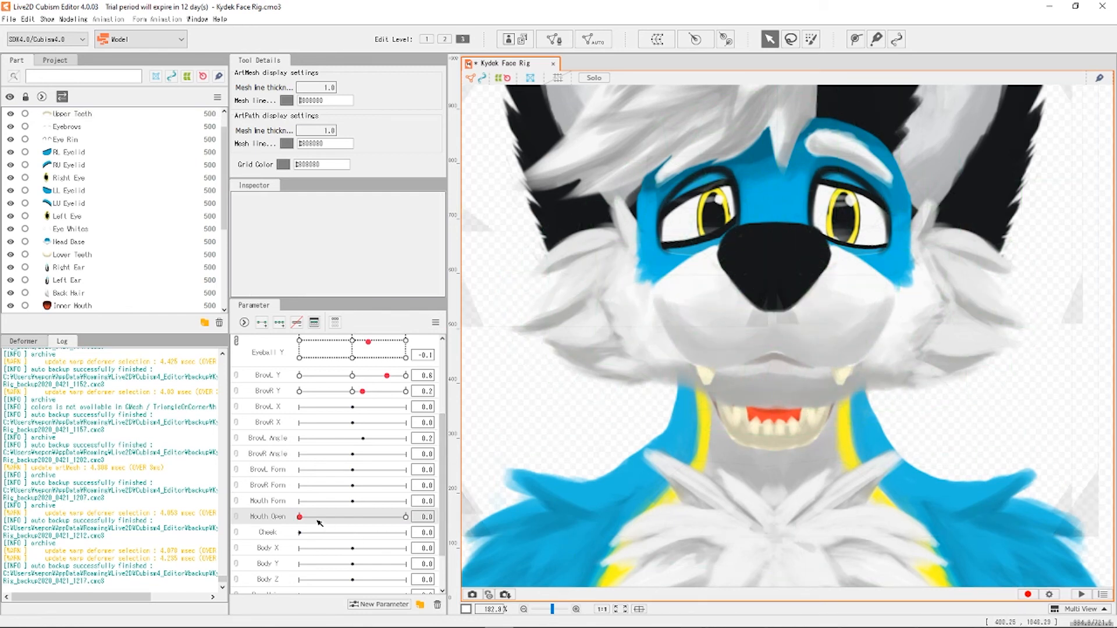
Set Mouth Open to 0.8 and select only the Inner Mouth at edit level 1.
{"action": "mouse_move", "coordinate": [300, 517]}
{"action": "left_mouse_down"}
{"action": "mouse_move", "coordinate": [407, 519]}
{"action": "mouse_move", "coordinate": [298, 521]}
{"action": "left_mouse_up"}
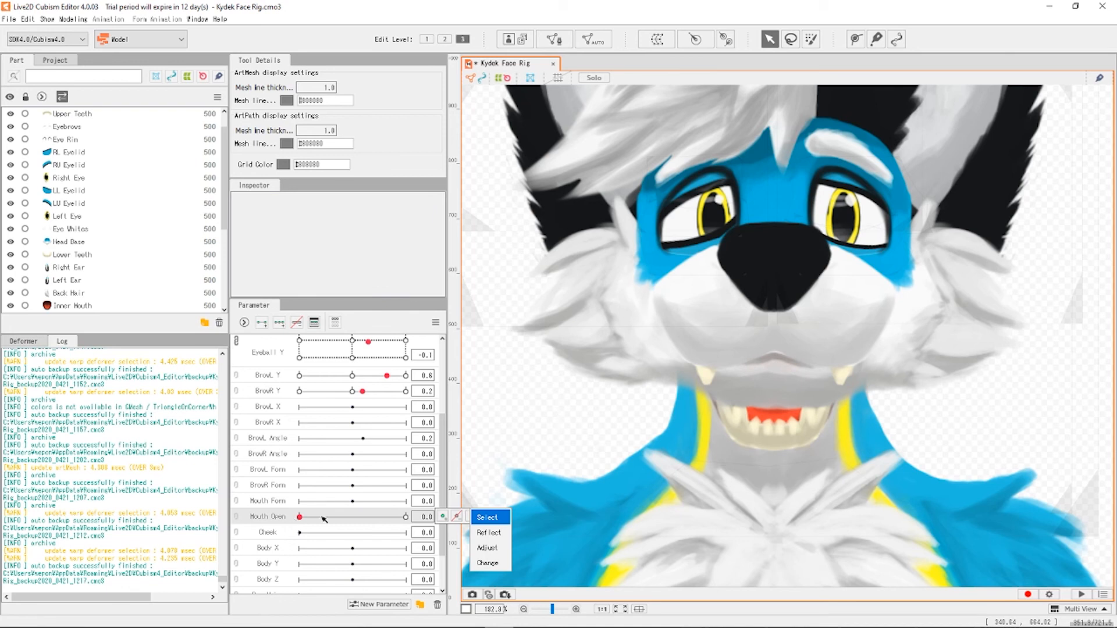
{"action": "left_click", "coordinate": [774, 415]}
{"action": "left_click_drag", "start_coordinate": [326, 524], "coordinate": [384, 516]}
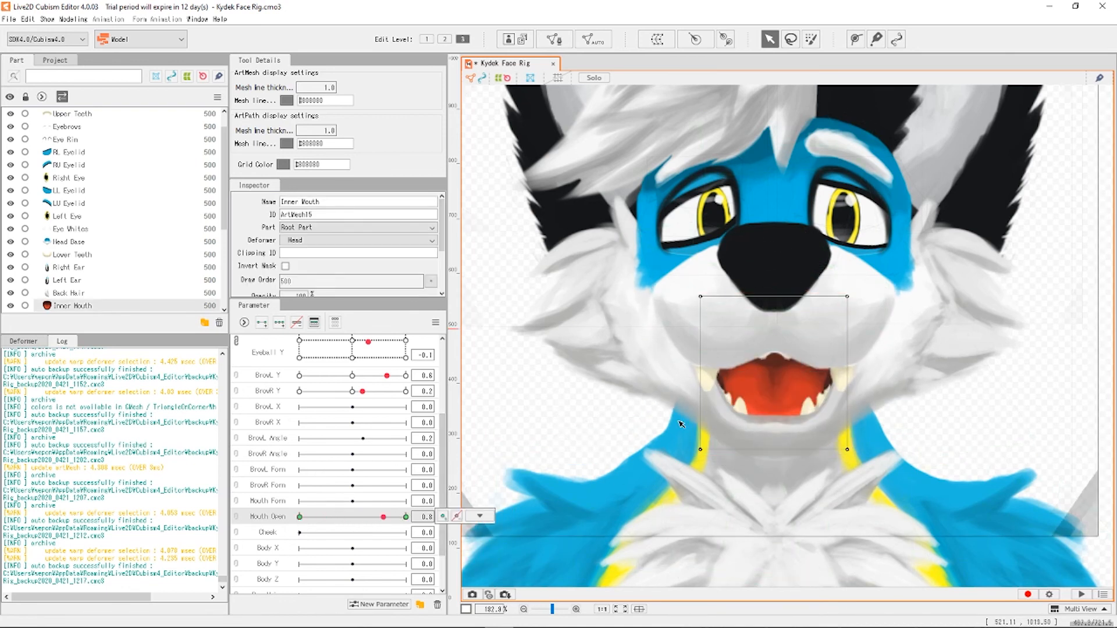
{"action": "left_click", "coordinate": [811, 404], "text": "shift"}
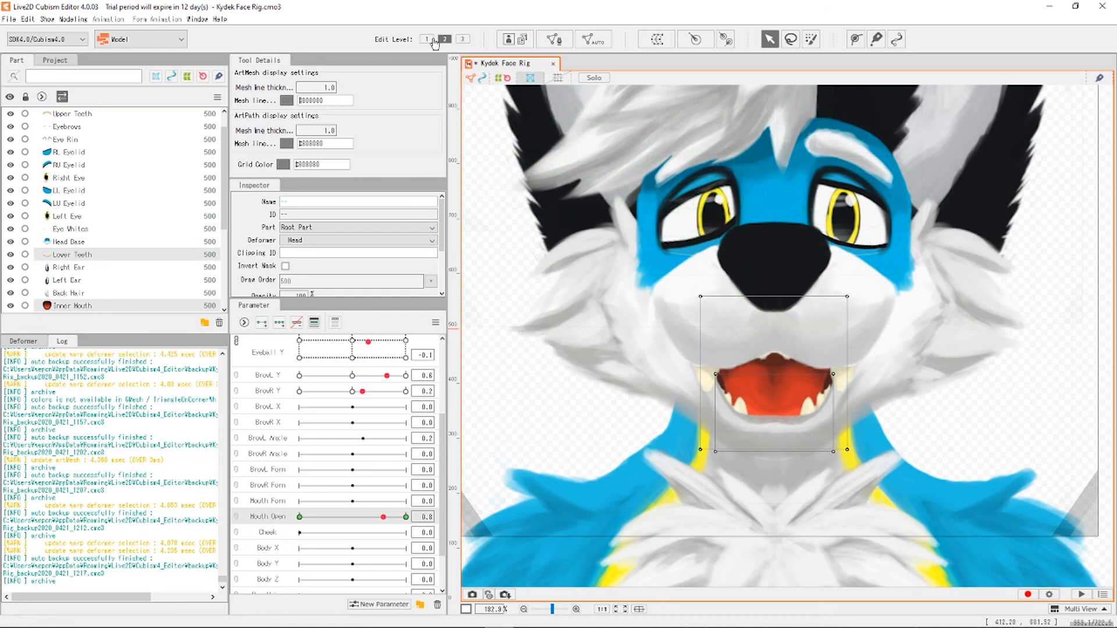
{"action": "left_click", "coordinate": [426, 39]}
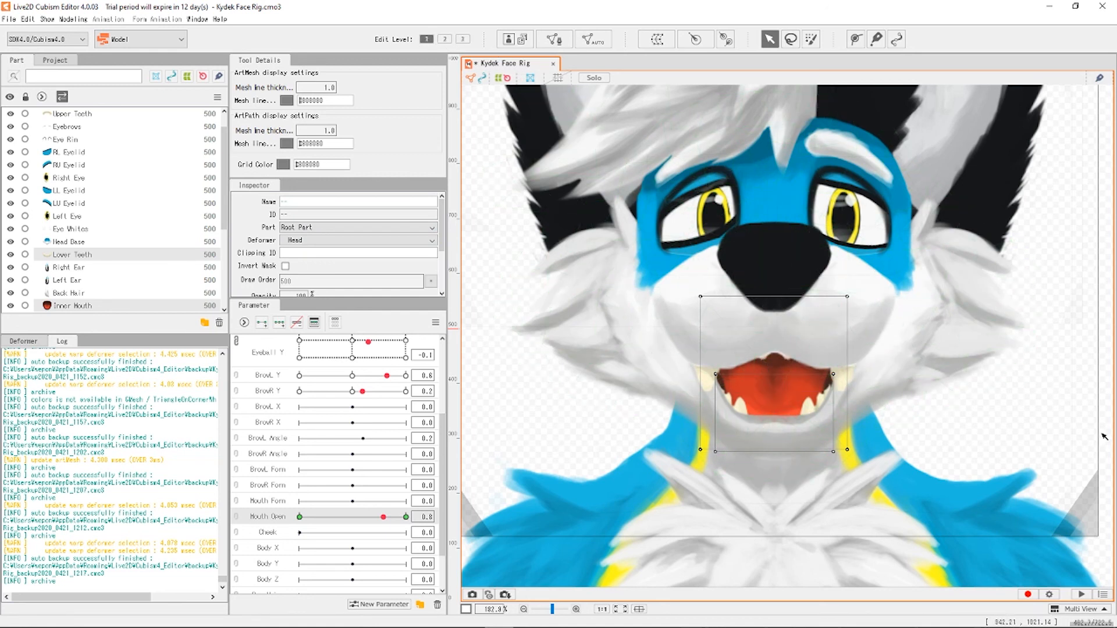
{"action": "left_click", "coordinate": [773, 386]}
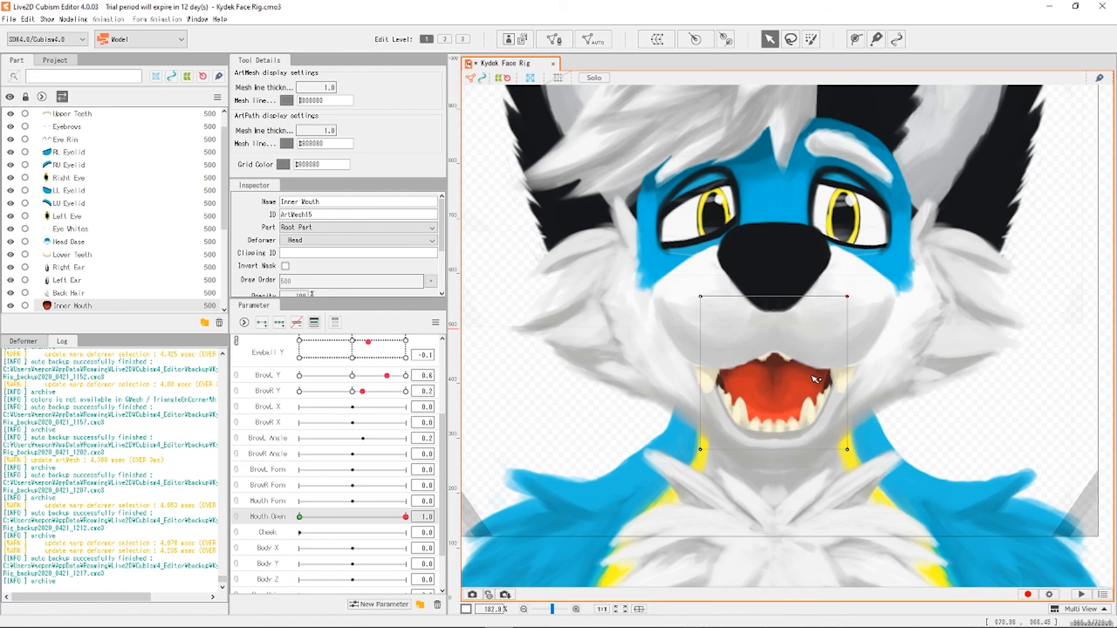
{"action": "left_click", "coordinate": [778, 408]}
{"action": "left_click_drag", "start_coordinate": [778, 407], "coordinate": [813, 364]}
{"action": "key", "text": "ctrl+z"}
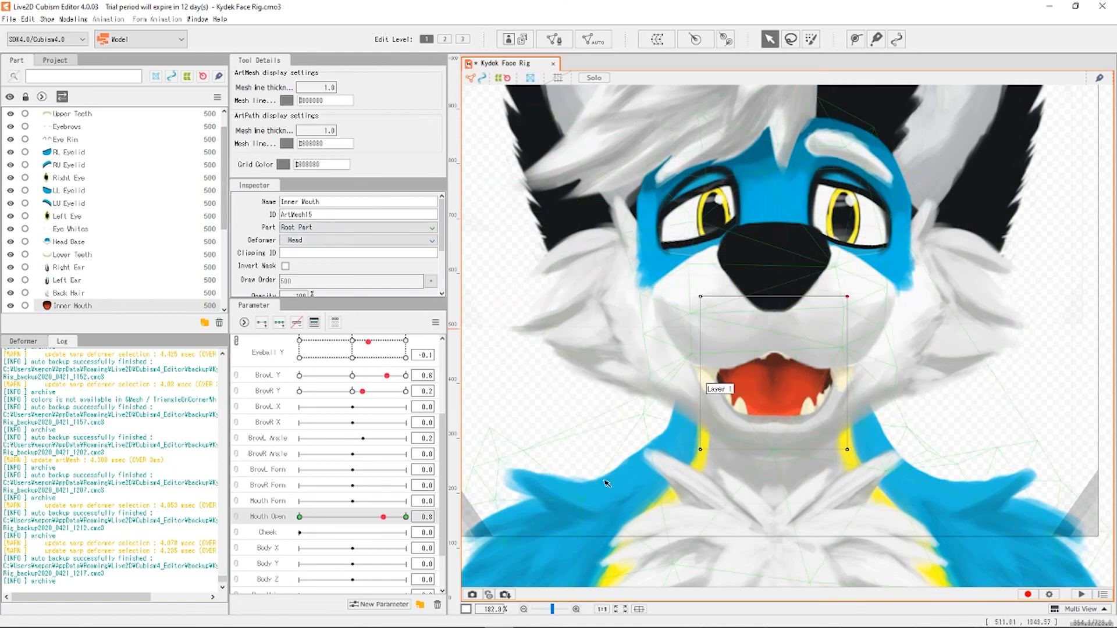
At Mouth Open 0.0, squash the Inner Mouth and the Lower Teeth vertically from below to hide them behind the closed jaw.
{"action": "left_click_drag", "start_coordinate": [384, 517], "coordinate": [255, 521]}
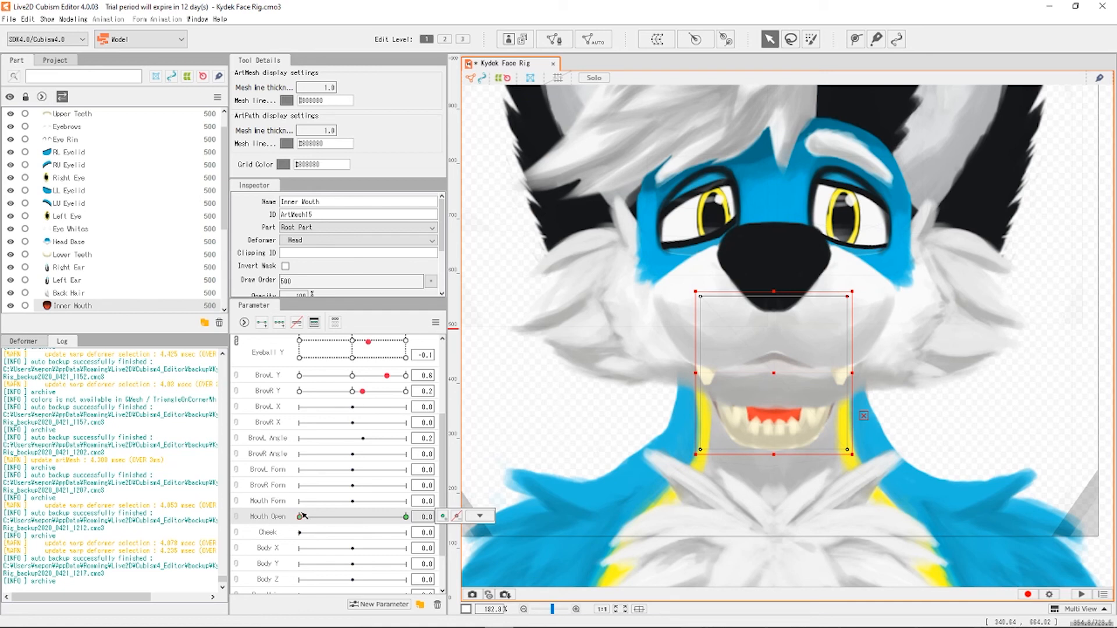
{"action": "left_click_drag", "start_coordinate": [318, 517], "coordinate": [289, 524]}
{"action": "left_click_drag", "start_coordinate": [774, 454], "coordinate": [775, 399]}
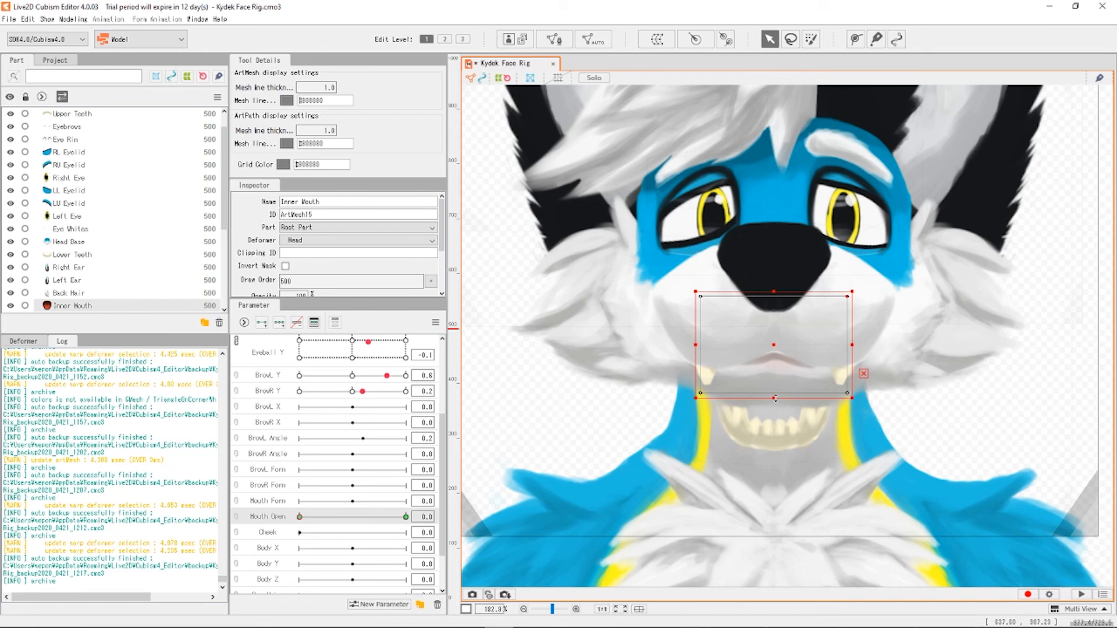
{"action": "left_click", "coordinate": [773, 445]}
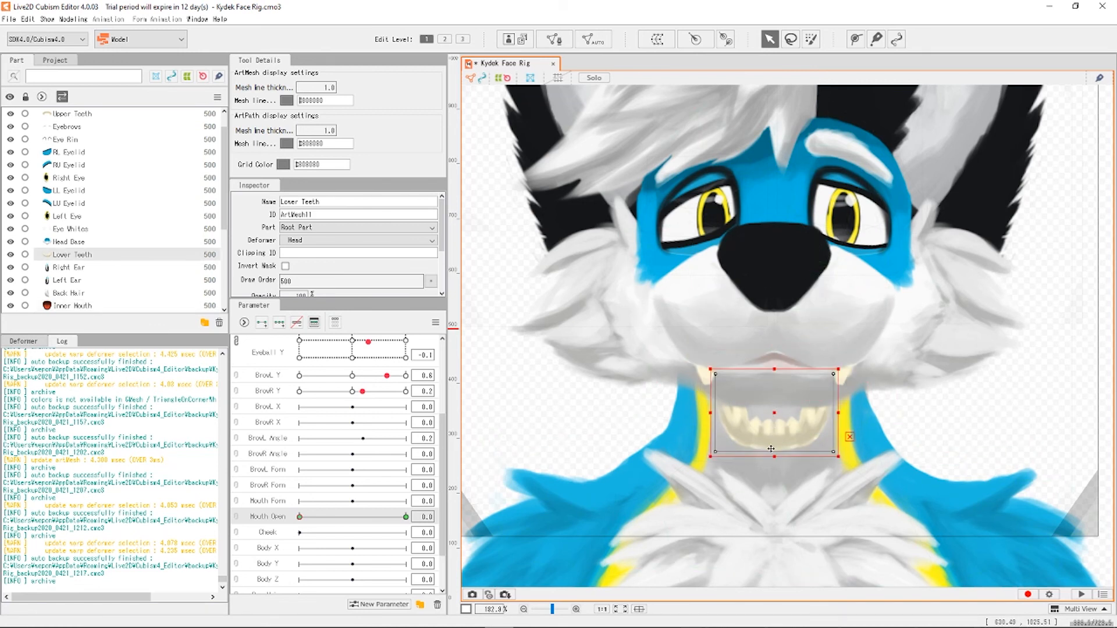
{"action": "left_click_drag", "start_coordinate": [773, 456], "coordinate": [775, 400]}
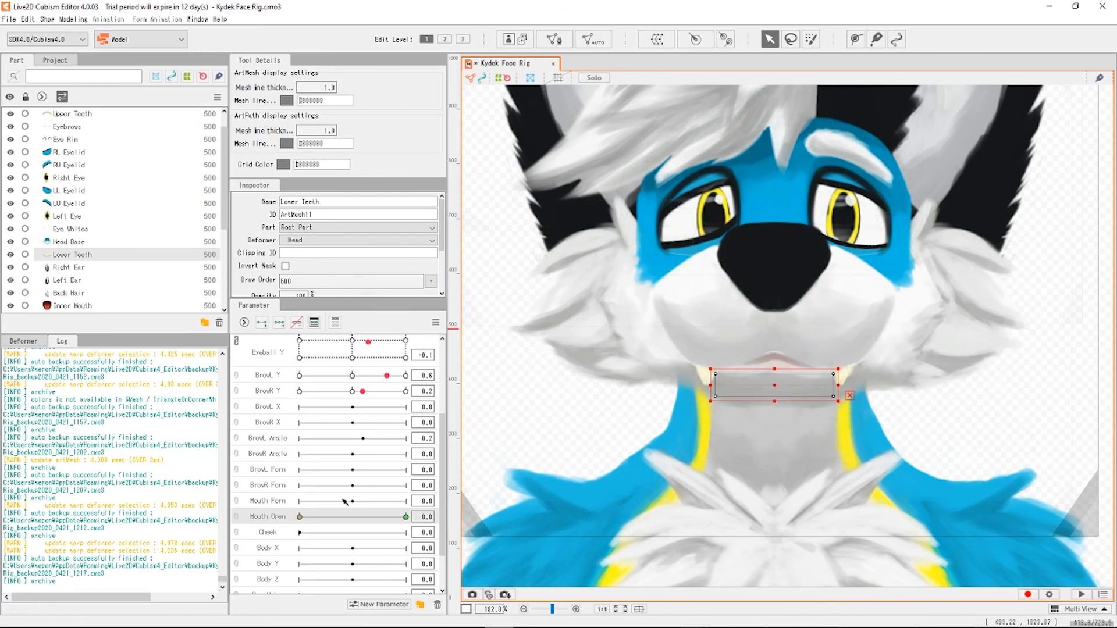
At Mouth Open 1.0, shrink the Inner Mouth vertically by lowering its upper edge from the nose to the muzzle.
{"action": "left_click", "coordinate": [315, 516]}
{"action": "left_click_drag", "start_coordinate": [315, 517], "coordinate": [414, 513]}
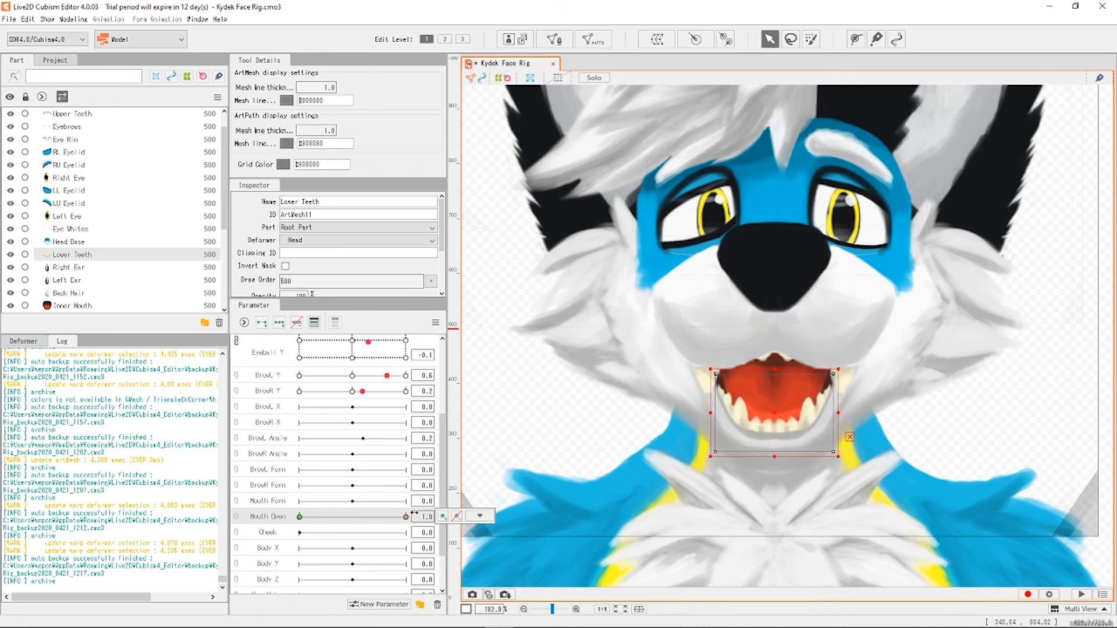
{"action": "left_click", "coordinate": [480, 516]}
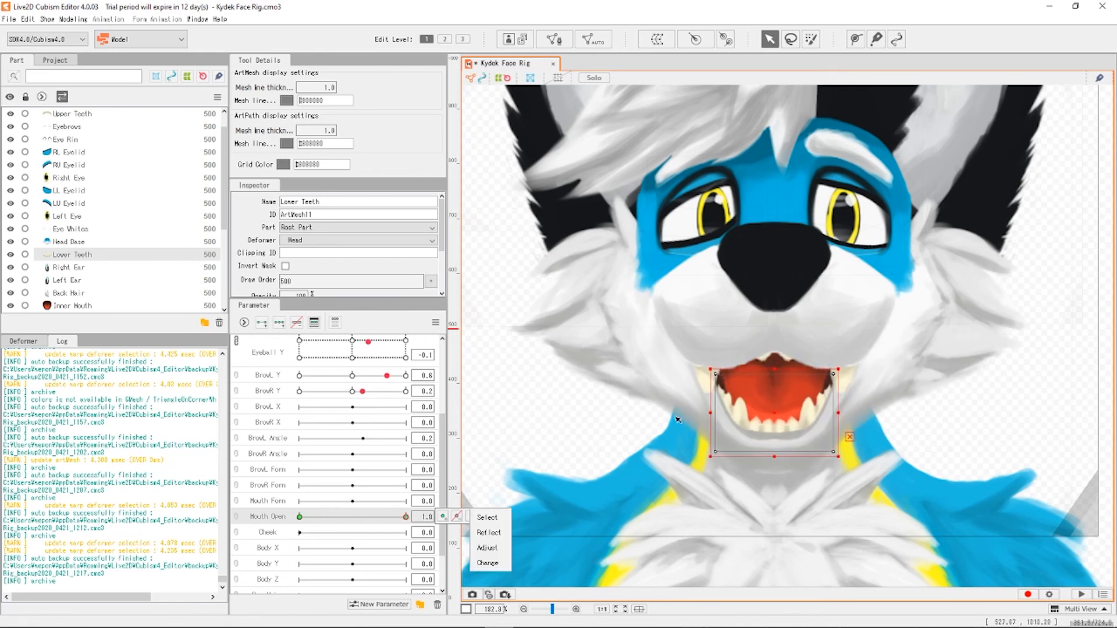
{"action": "left_click", "coordinate": [772, 361]}
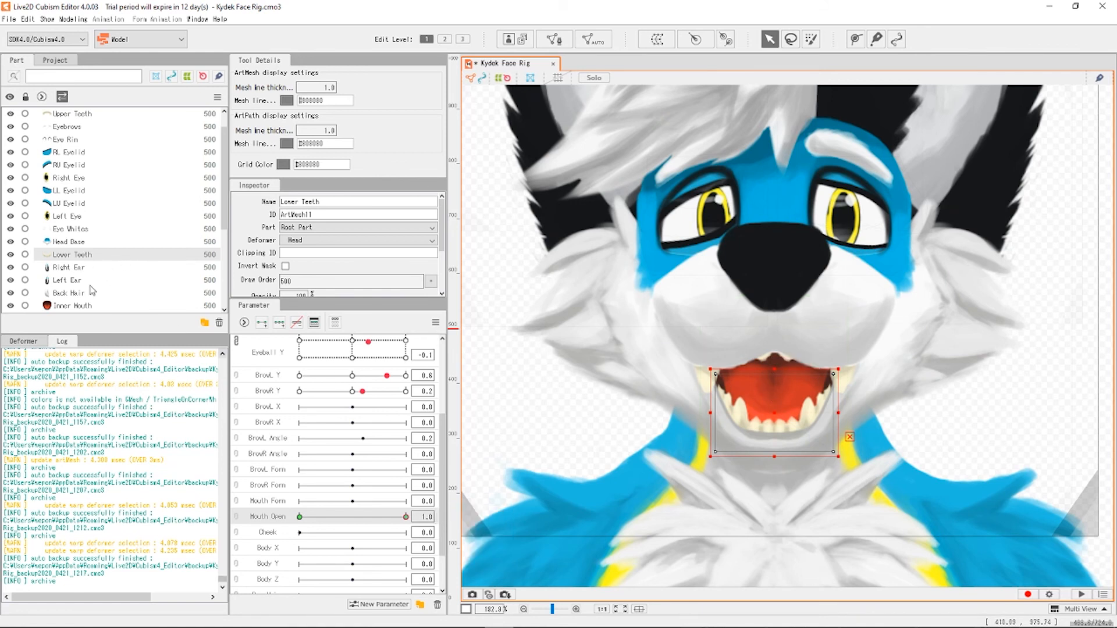
{"action": "left_click", "coordinate": [78, 307]}
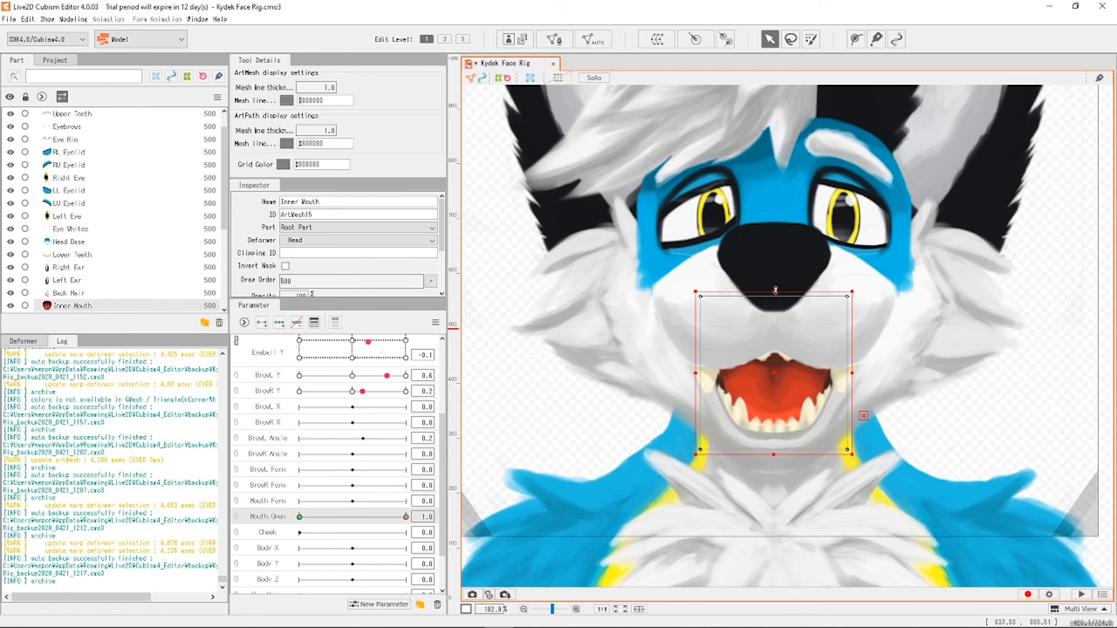
{"action": "left_click_drag", "start_coordinate": [775, 290], "coordinate": [781, 326]}
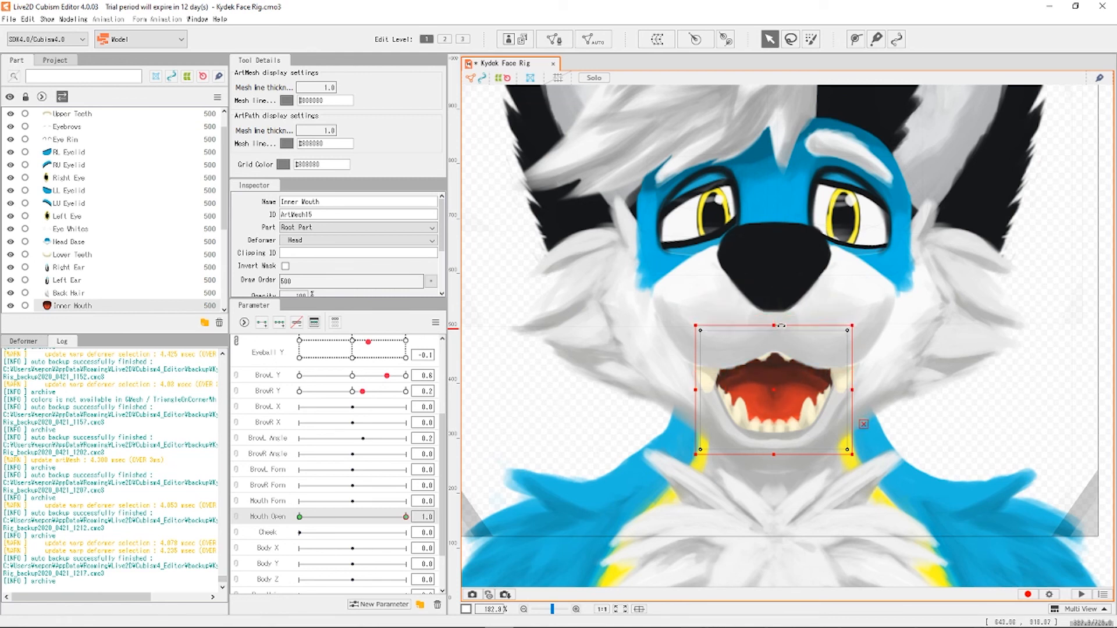
Set Mouth Open to 0.0 and examine the closed mouth from afar and close up, including the Upper Muzzle mesh.
{"action": "left_click_drag", "start_coordinate": [405, 517], "coordinate": [239, 515]}
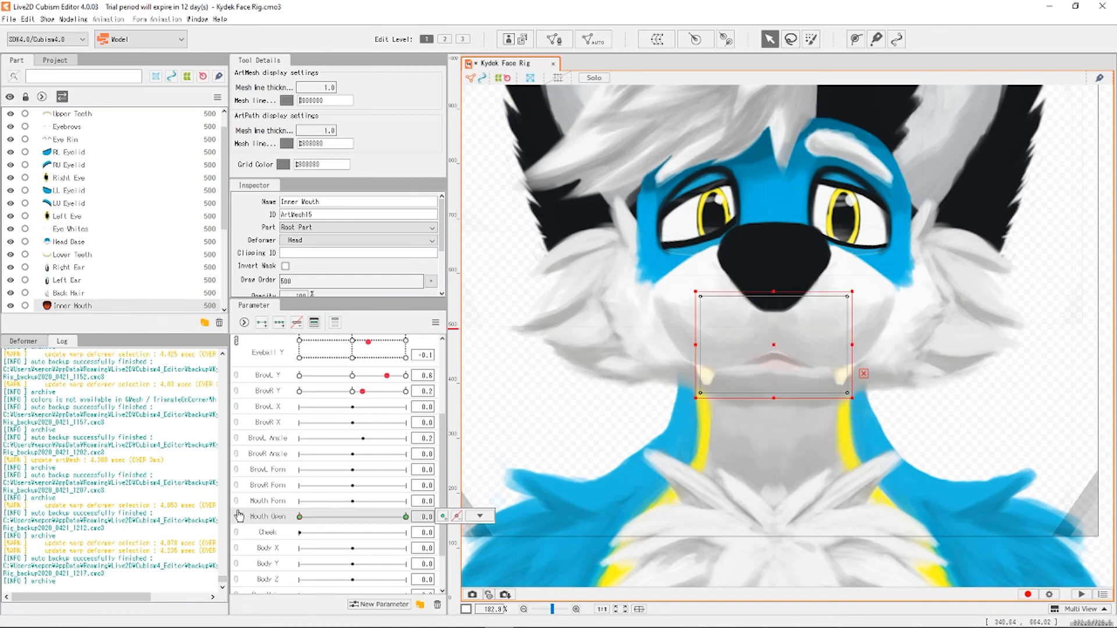
{"action": "scroll", "coordinate": [726, 397], "scroll_direction": "down", "scroll_amount": 3}
{"action": "left_click", "coordinate": [1033, 365]}
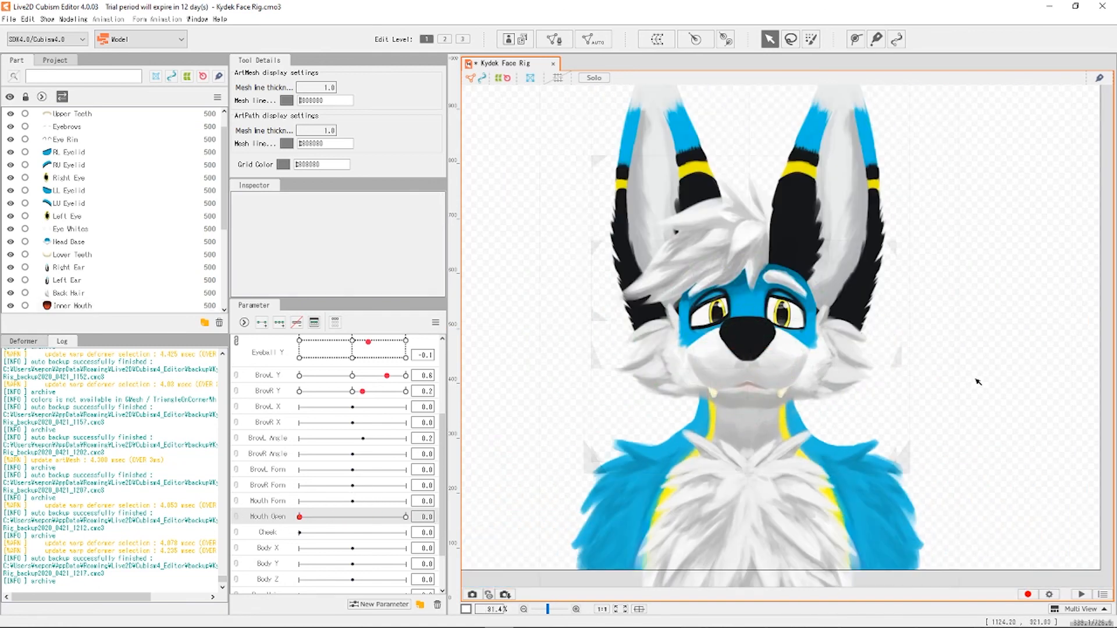
{"action": "scroll", "coordinate": [963, 384], "scroll_direction": "down", "scroll_amount": 3}
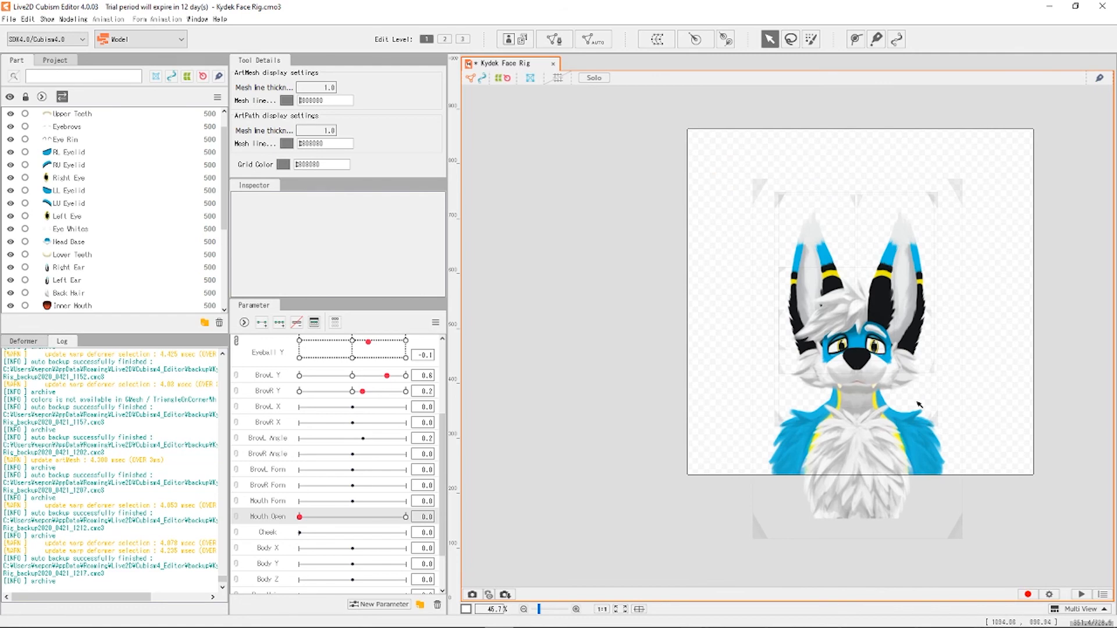
{"action": "scroll", "coordinate": [918, 403], "scroll_direction": "up", "scroll_amount": 5}
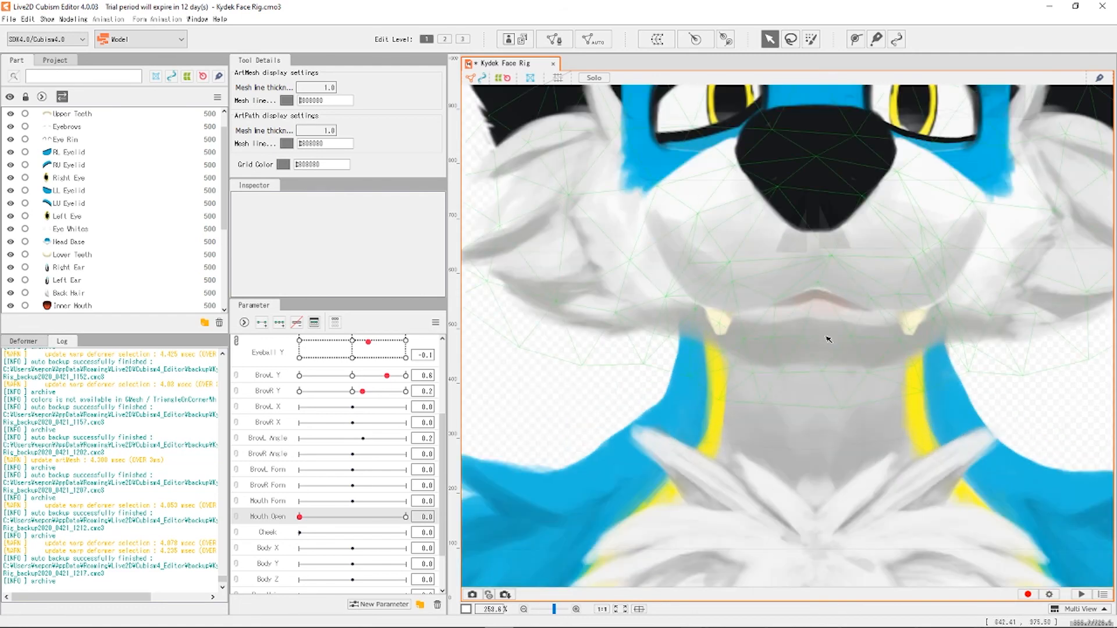
{"action": "scroll", "coordinate": [103, 263], "scroll_direction": "down", "scroll_amount": 4}
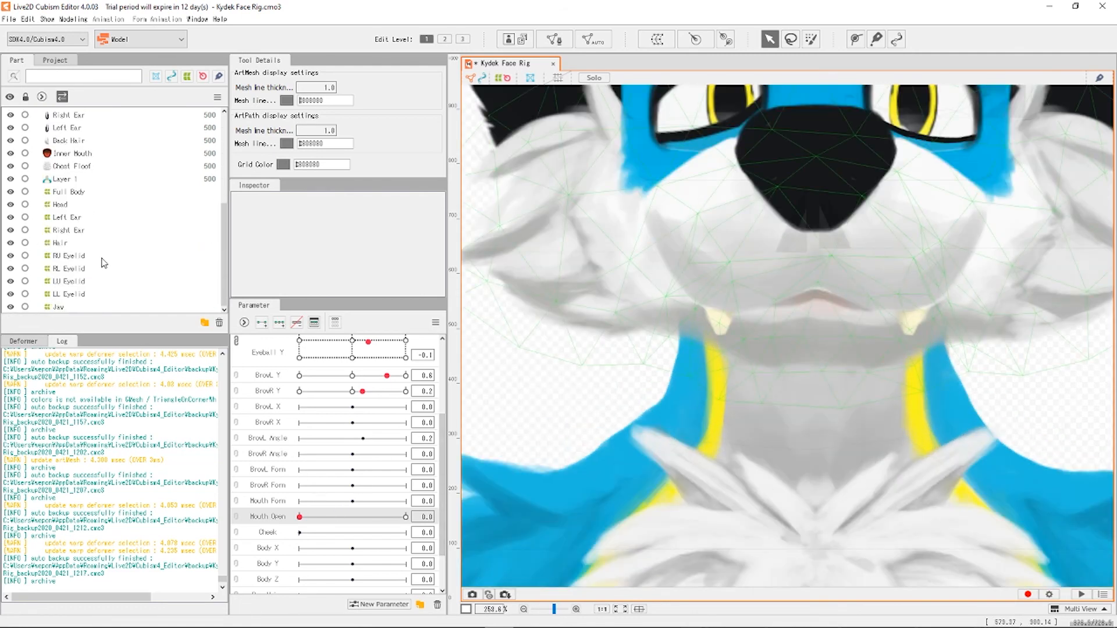
{"action": "scroll", "coordinate": [104, 233], "scroll_direction": "up", "scroll_amount": 5}
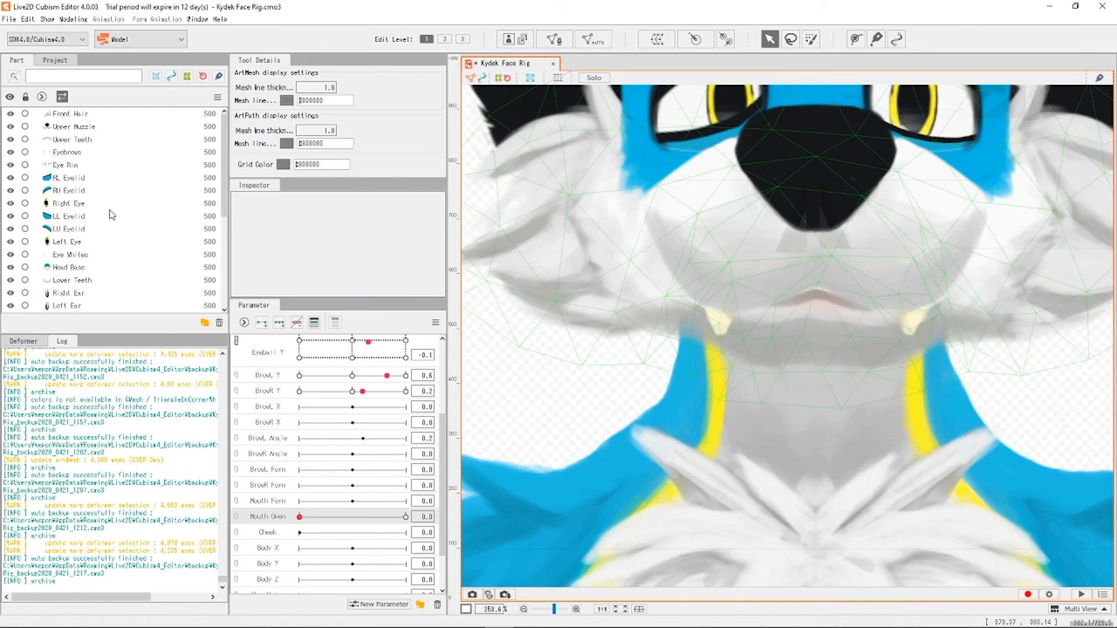
{"action": "left_click", "coordinate": [76, 127]}
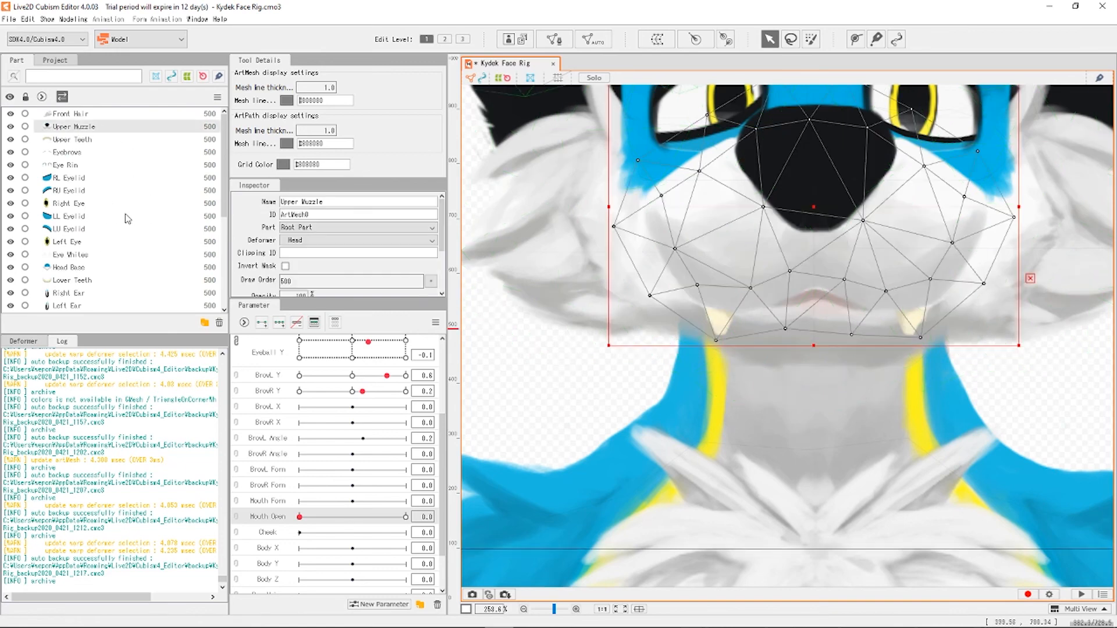
{"action": "scroll", "coordinate": [106, 234], "scroll_direction": "down", "scroll_amount": 4}
Pull the Jaw deformer's central grid point below the chin down to the chest and raise the central point under the nose slightly.
{"action": "left_click", "coordinate": [81, 308]}
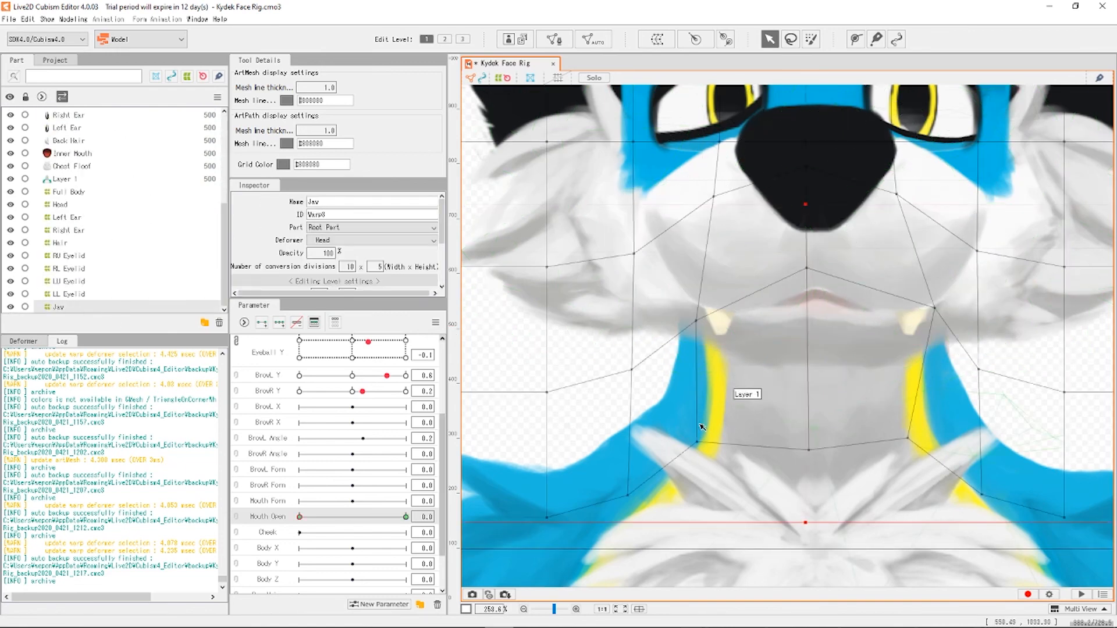
{"action": "left_click_drag", "start_coordinate": [810, 451], "coordinate": [814, 522]}
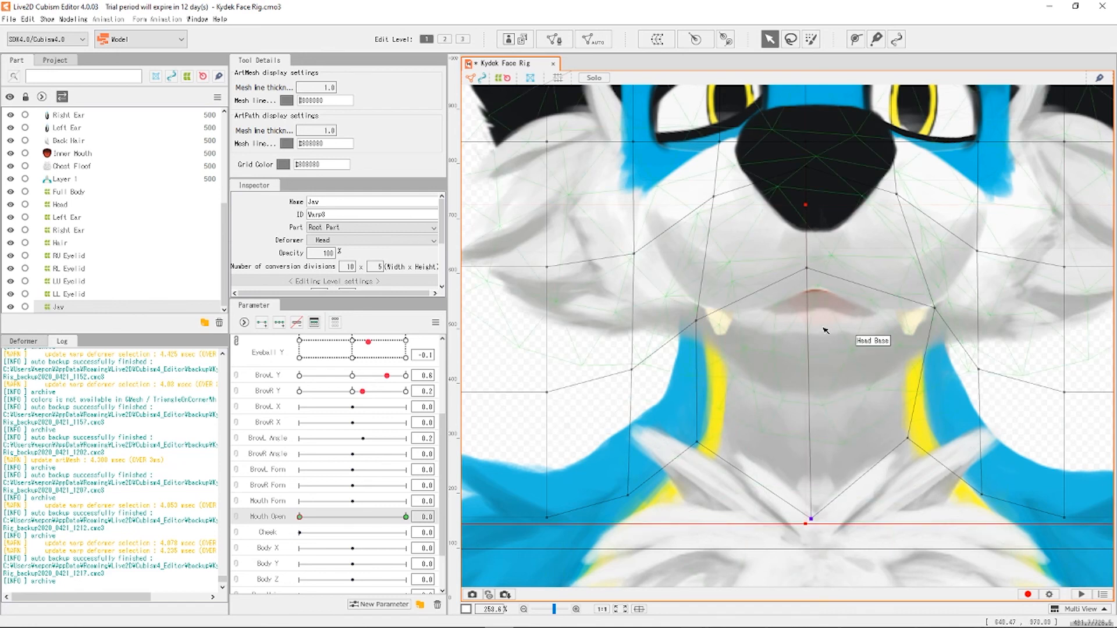
{"action": "left_click_drag", "start_coordinate": [806, 264], "coordinate": [807, 260]}
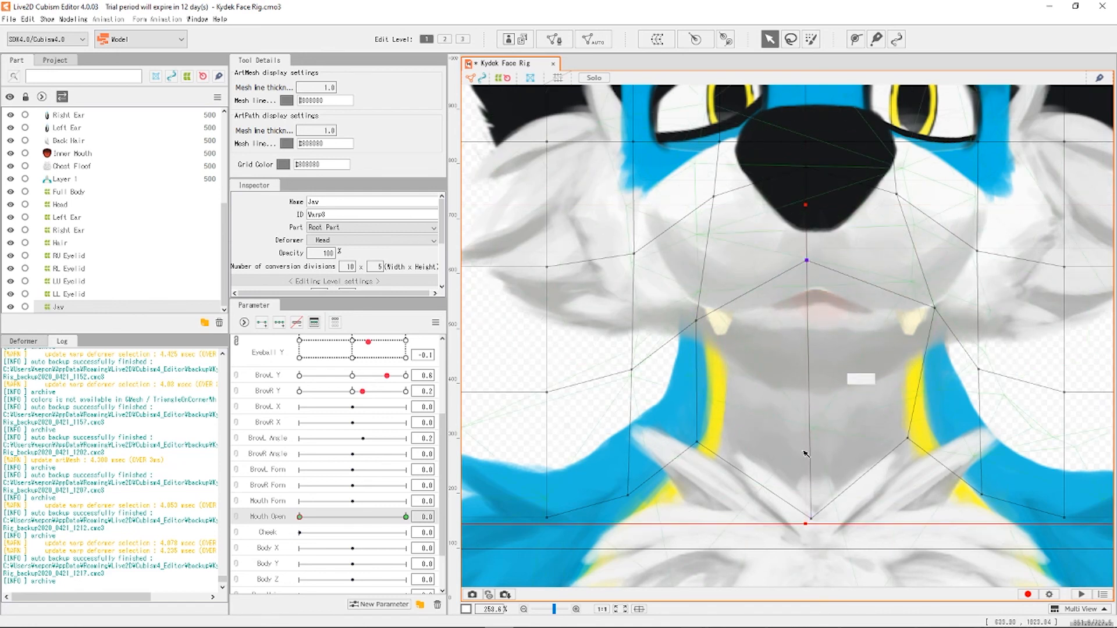
{"action": "left_click_drag", "start_coordinate": [815, 522], "coordinate": [809, 523]}
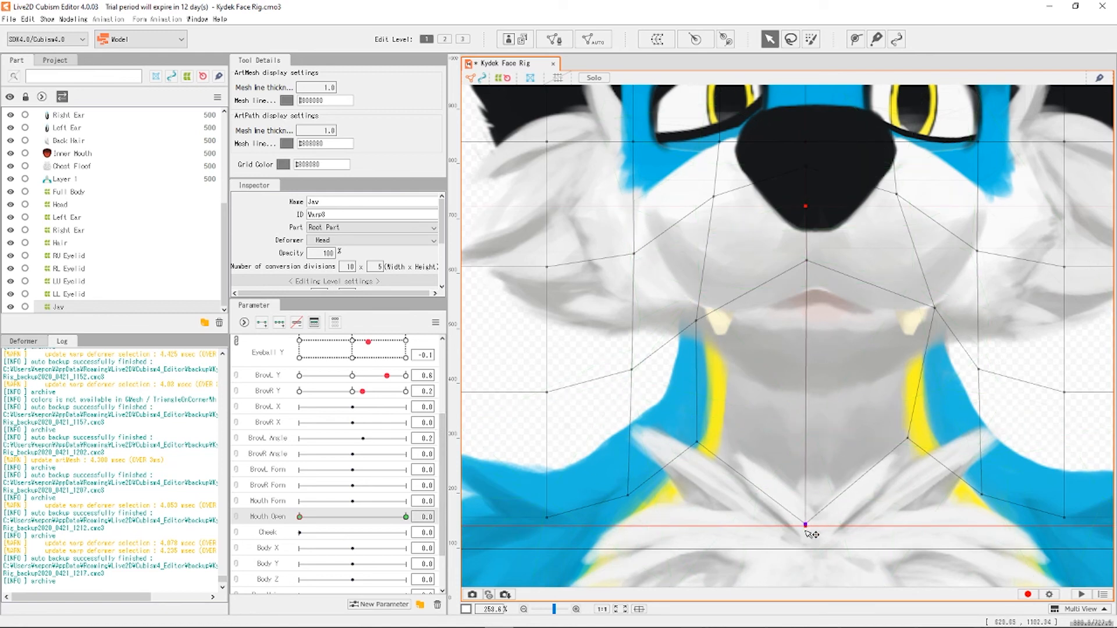
Lower the Jaw deformer's central chest point slightly and test the mouth by setting Mouth Open to 0.9 and back to 0.0.
{"action": "left_click_drag", "start_coordinate": [808, 522], "coordinate": [806, 530]}
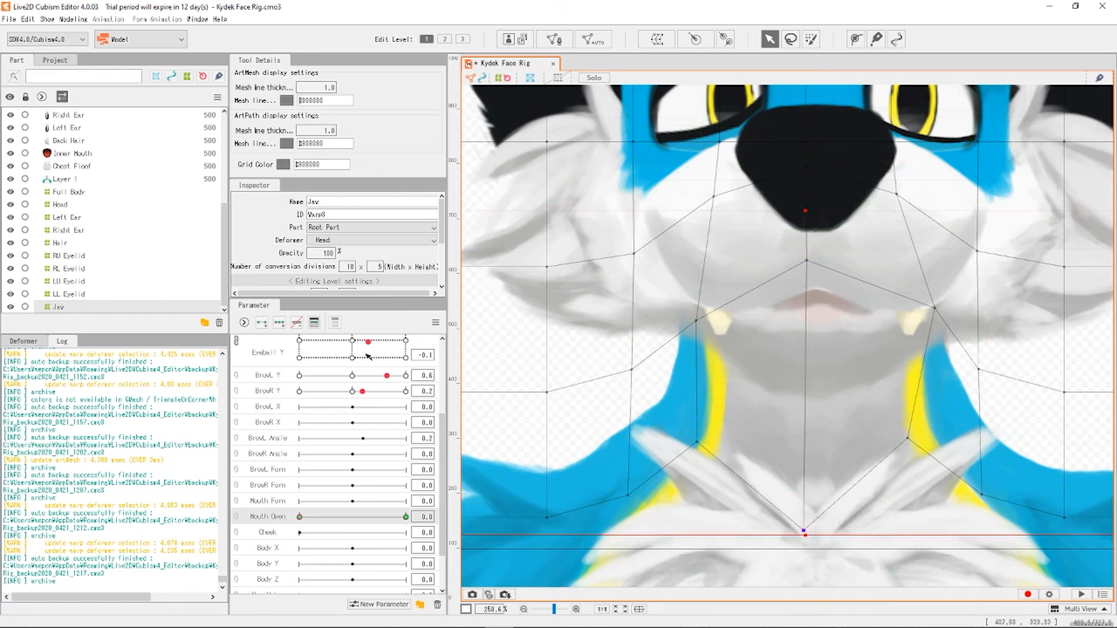
{"action": "left_click_drag", "start_coordinate": [317, 518], "coordinate": [401, 517]}
{"action": "scroll", "coordinate": [651, 305], "scroll_direction": "down", "scroll_amount": 5}
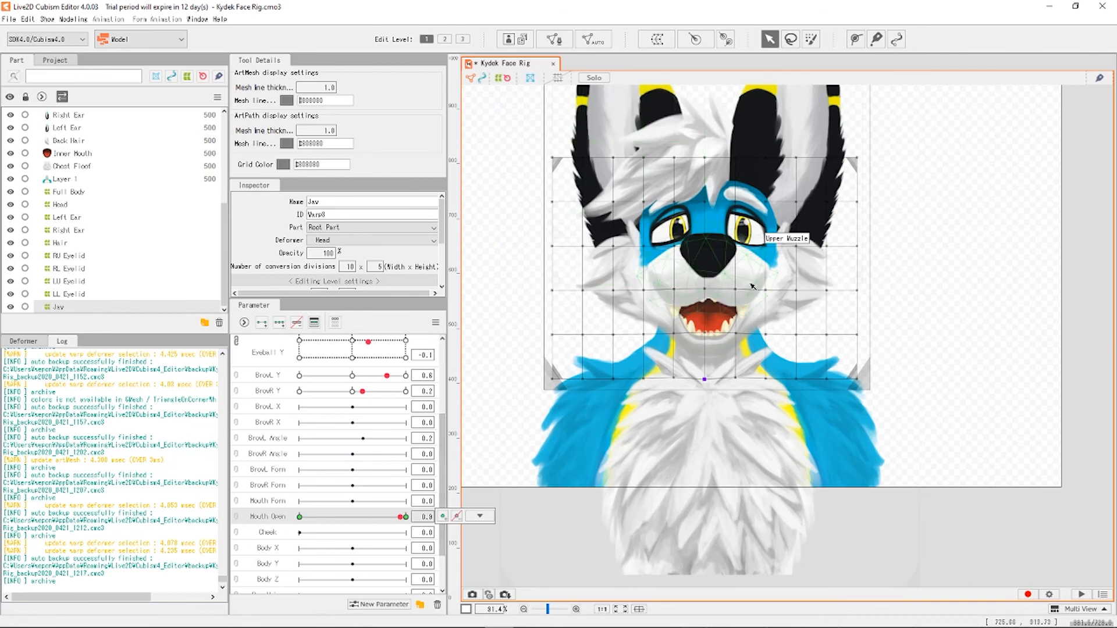
{"action": "scroll", "coordinate": [702, 245], "scroll_direction": "up", "scroll_amount": 4}
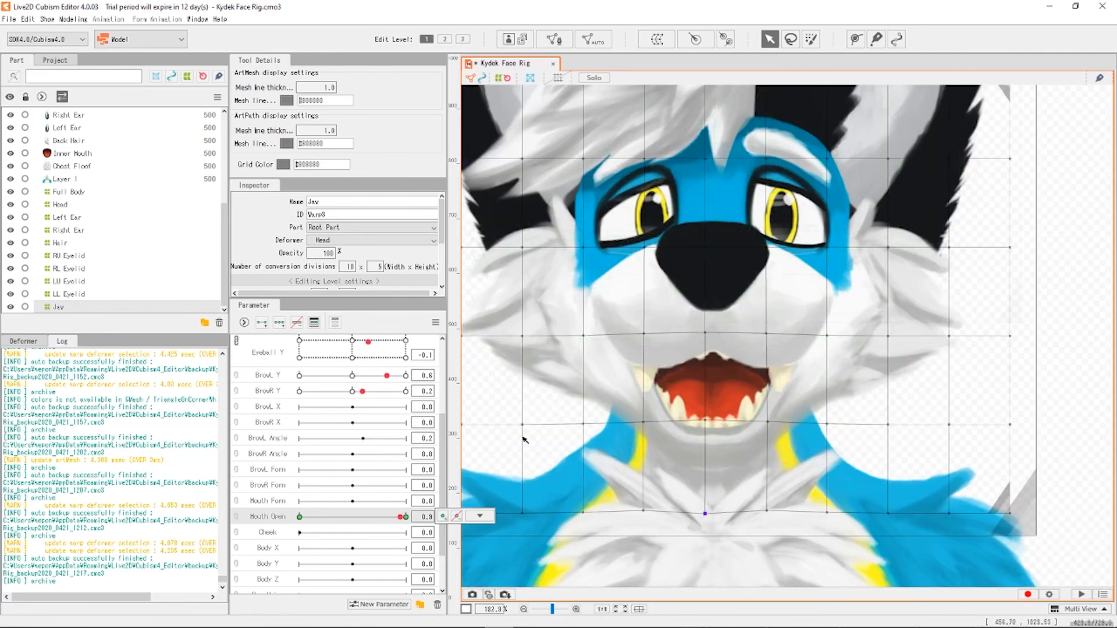
{"action": "left_click_drag", "start_coordinate": [402, 516], "coordinate": [273, 501]}
Examine the closed mouth from afar and close up, and set Mouth Open to 1.0 to check the open mouth.
{"action": "scroll", "coordinate": [728, 428], "scroll_direction": "down", "scroll_amount": 5}
{"action": "left_click", "coordinate": [959, 401]}
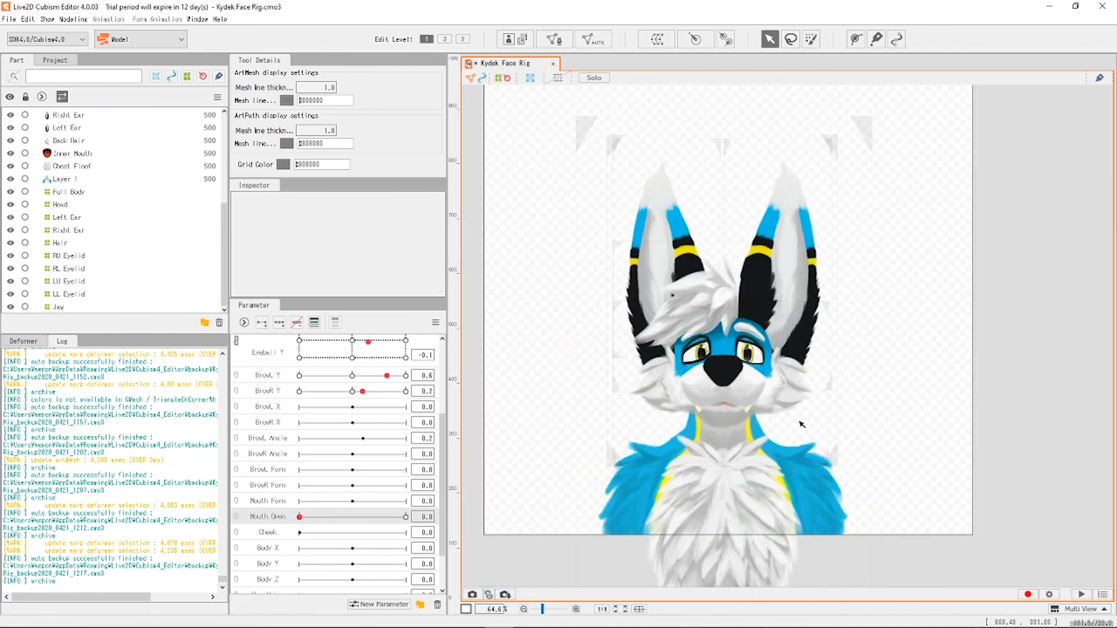
{"action": "scroll", "coordinate": [728, 423], "scroll_direction": "down", "scroll_amount": 4}
{"action": "scroll", "coordinate": [615, 388], "scroll_direction": "up", "scroll_amount": 2}
{"action": "scroll", "coordinate": [617, 388], "scroll_direction": "up", "scroll_amount": 1}
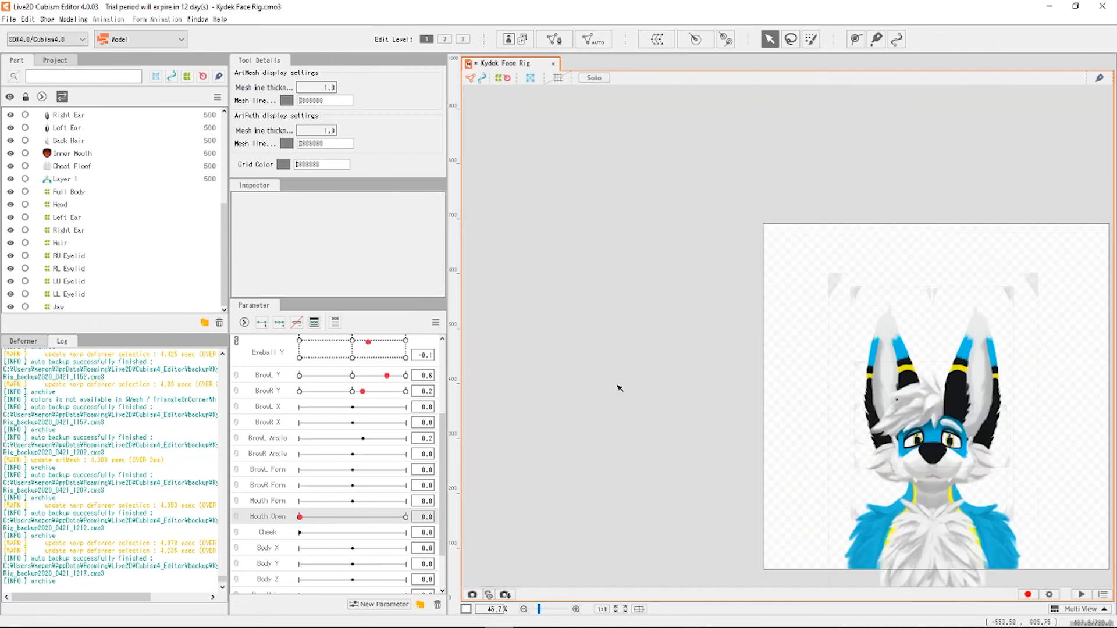
{"action": "scroll", "coordinate": [620, 388], "scroll_direction": "down", "scroll_amount": 1}
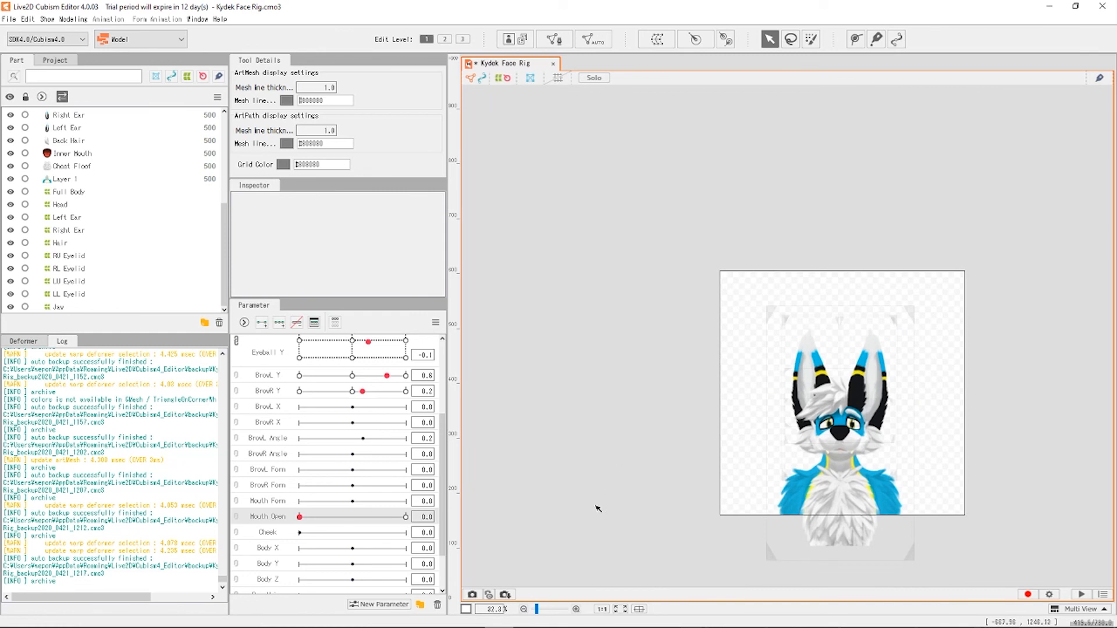
{"action": "scroll", "coordinate": [832, 466], "scroll_direction": "up", "scroll_amount": 4}
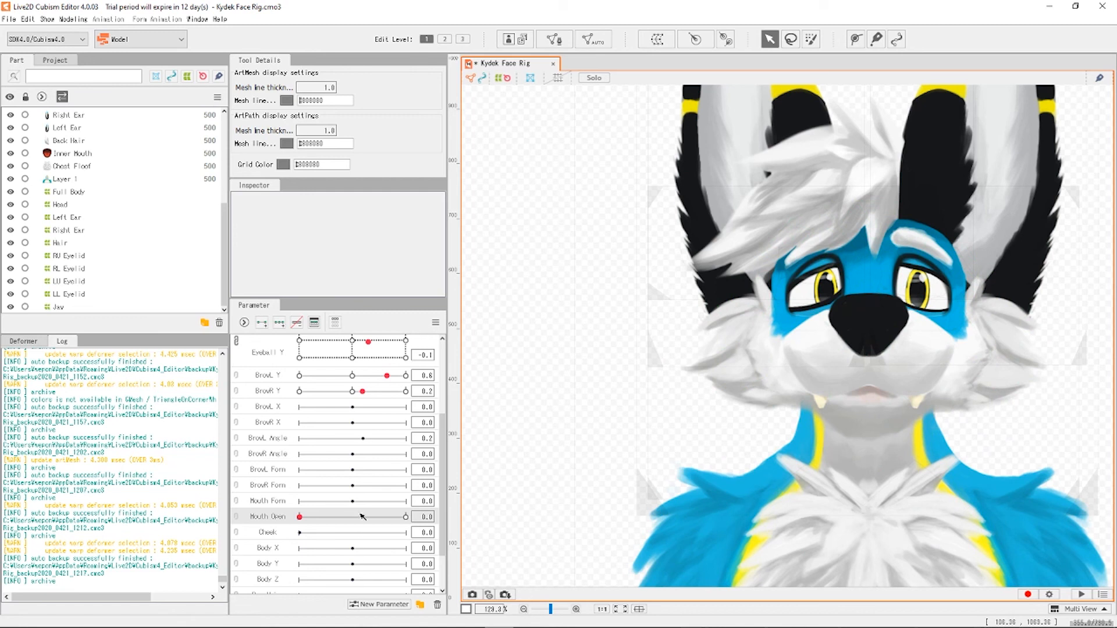
{"action": "left_click_drag", "start_coordinate": [301, 517], "coordinate": [493, 524]}
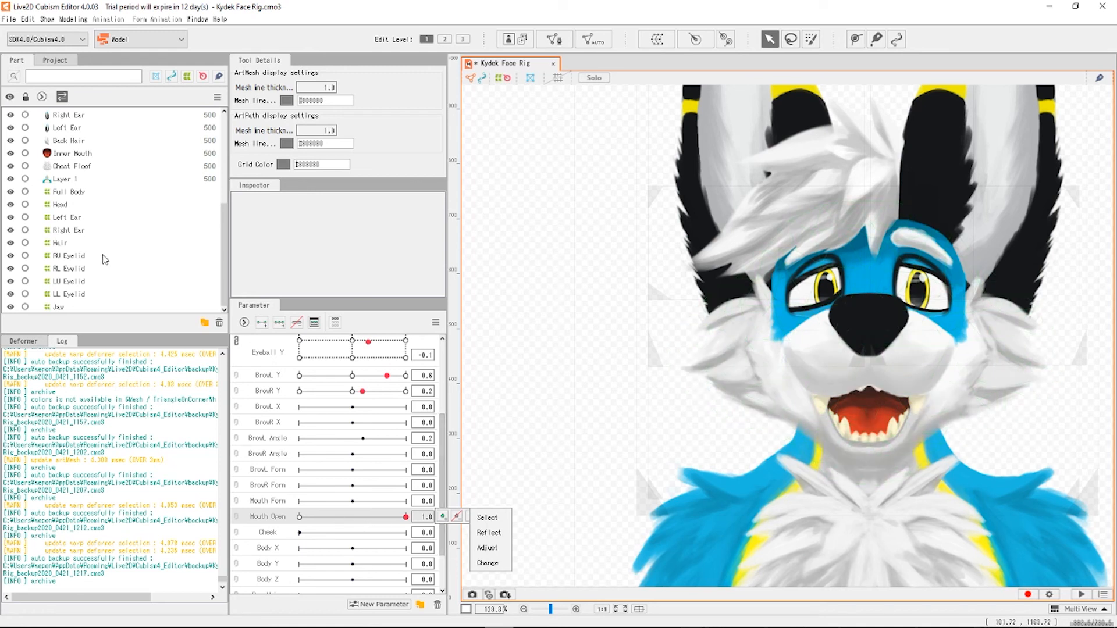
At Mouth Open 0.0, raise the Jaw deformer's grid point on the left cheek and its central chest point slightly.
{"action": "left_click", "coordinate": [73, 307]}
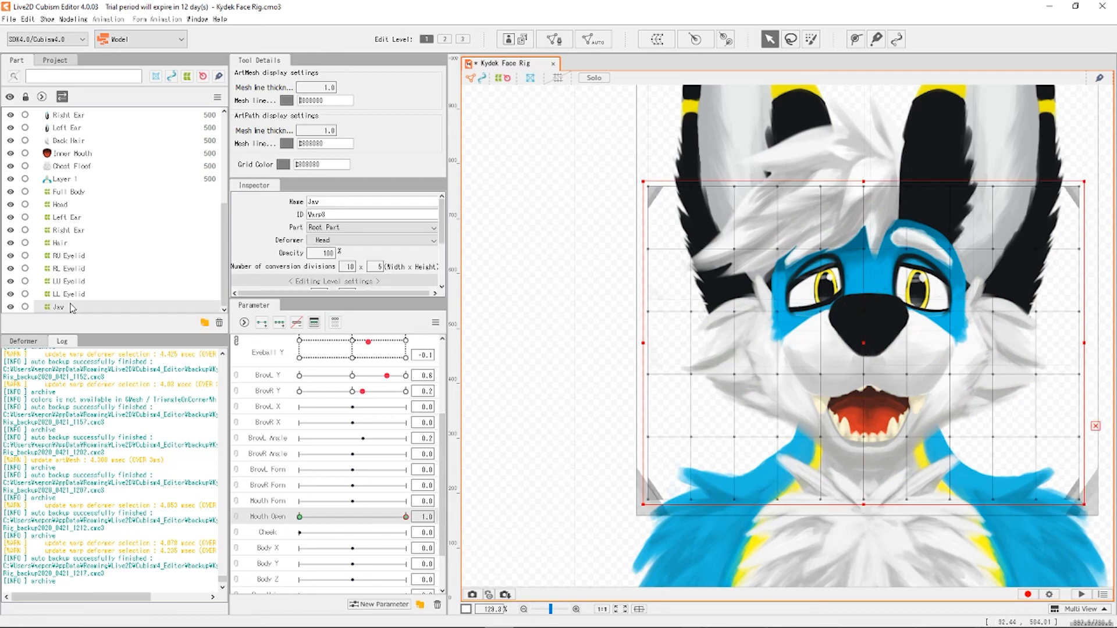
{"action": "left_click_drag", "start_coordinate": [321, 516], "coordinate": [245, 515]}
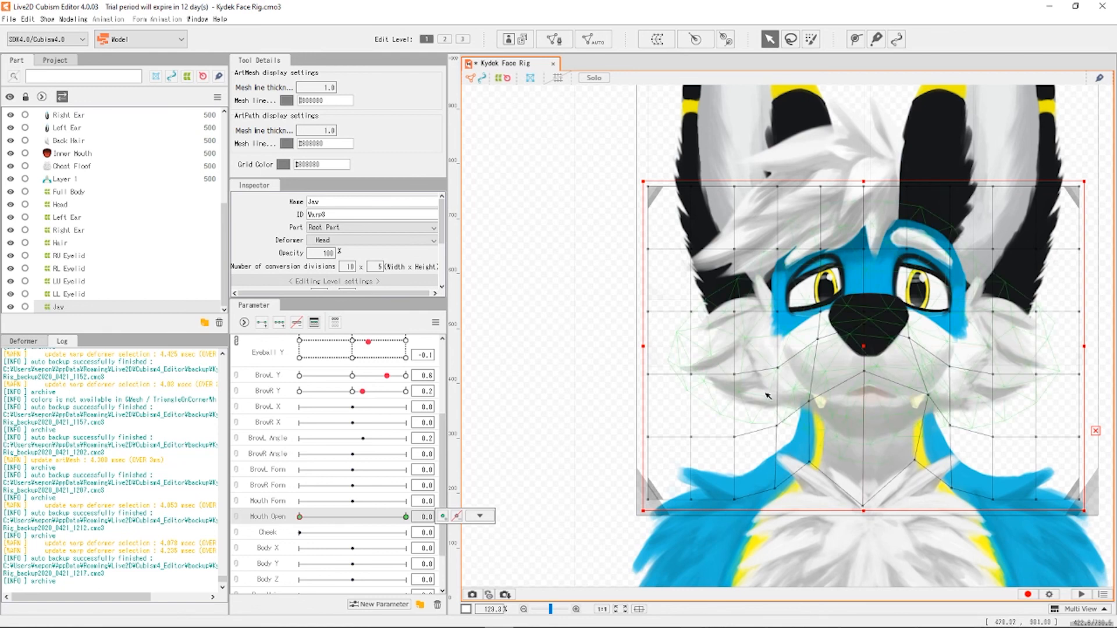
{"action": "mouse_move", "coordinate": [779, 370]}
{"action": "left_mouse_down"}
{"action": "mouse_move", "coordinate": [775, 441]}
{"action": "mouse_move", "coordinate": [809, 401]}
{"action": "mouse_move", "coordinate": [776, 426]}
{"action": "mouse_move", "coordinate": [777, 367]}
{"action": "left_mouse_up"}
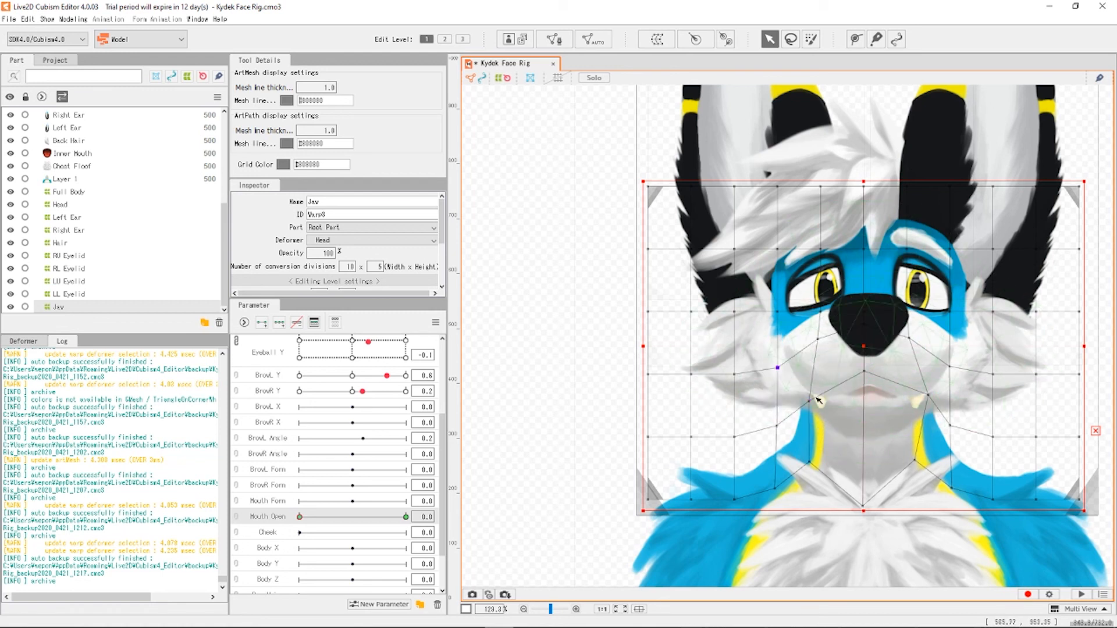
{"action": "left_click_drag", "start_coordinate": [862, 506], "coordinate": [863, 501]}
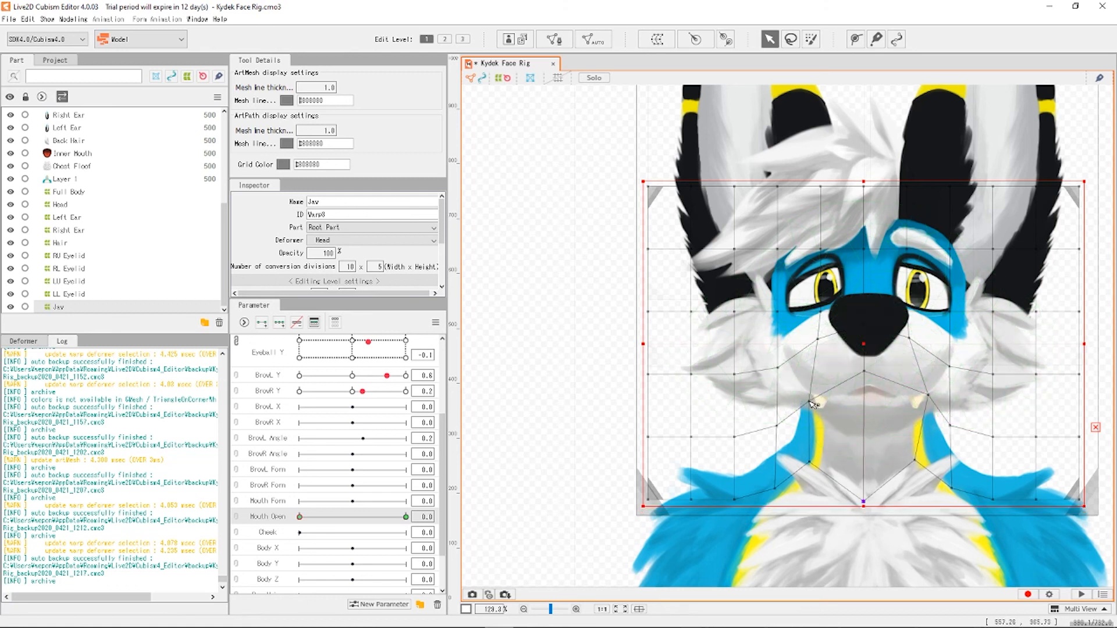
Move the Jaw grid points at the left mouth corner, on the left cheek and beneath it outward and down.
{"action": "left_click_drag", "start_coordinate": [810, 402], "coordinate": [797, 410]}
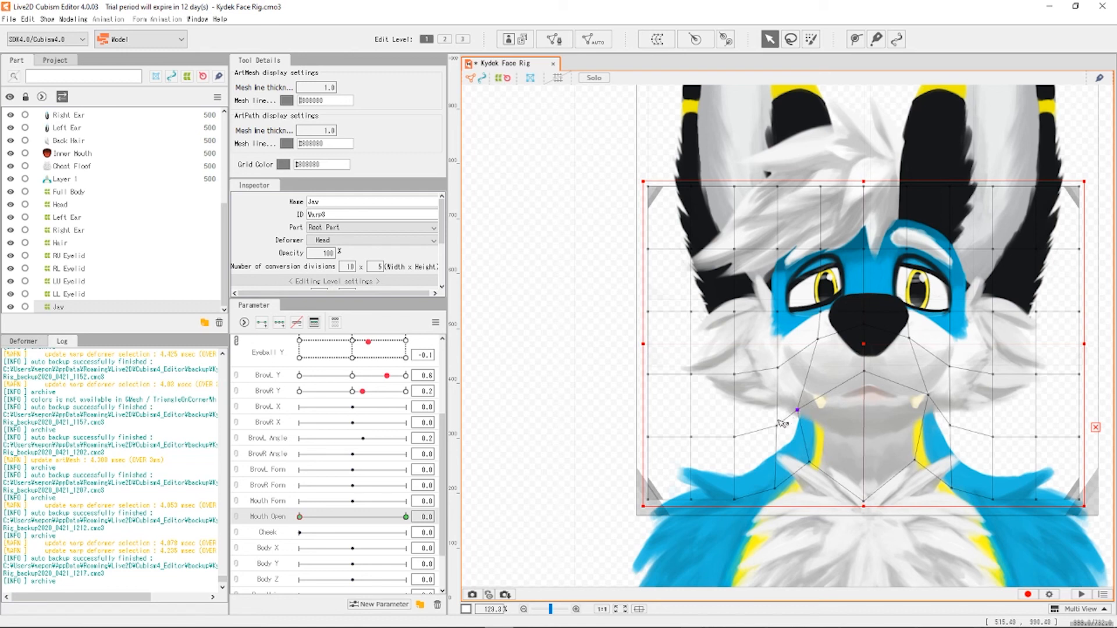
{"action": "left_click_drag", "start_coordinate": [777, 366], "coordinate": [774, 374]}
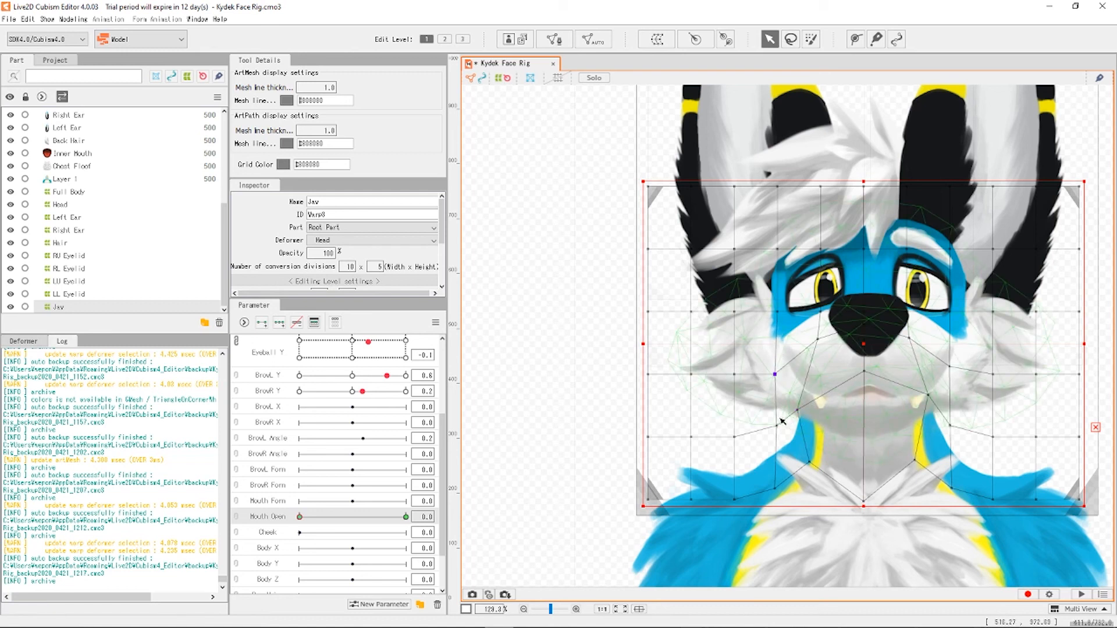
{"action": "left_click_drag", "start_coordinate": [780, 429], "coordinate": [770, 435]}
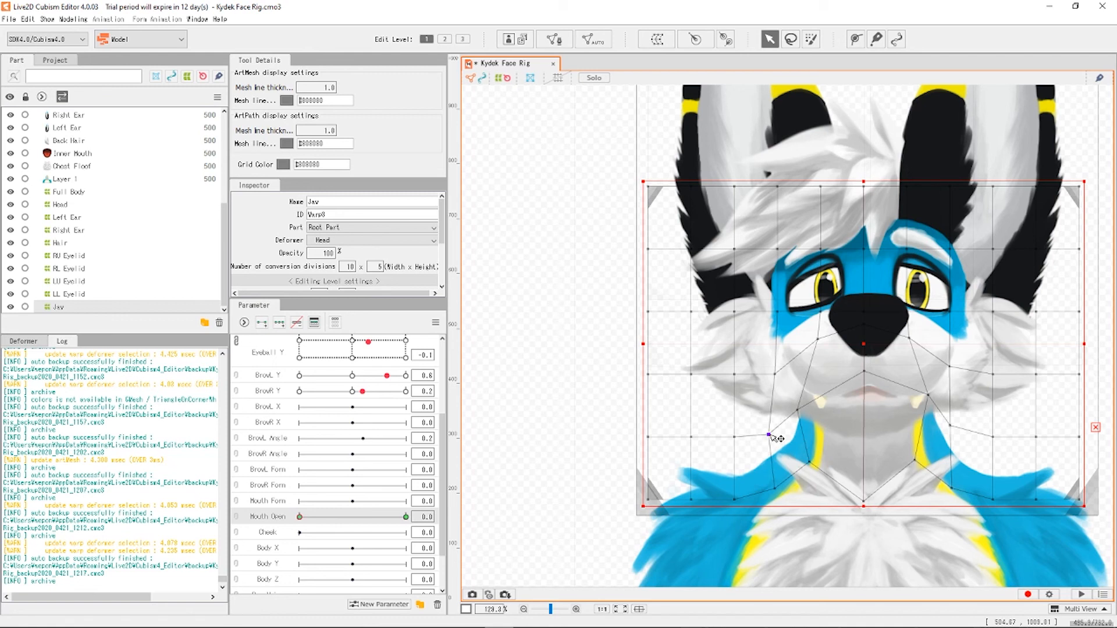
Move the Jaw grid points around the right mouth corner and cheek outward to match the left side, and nudge the left cheek point up.
{"action": "left_click", "coordinate": [928, 396]}
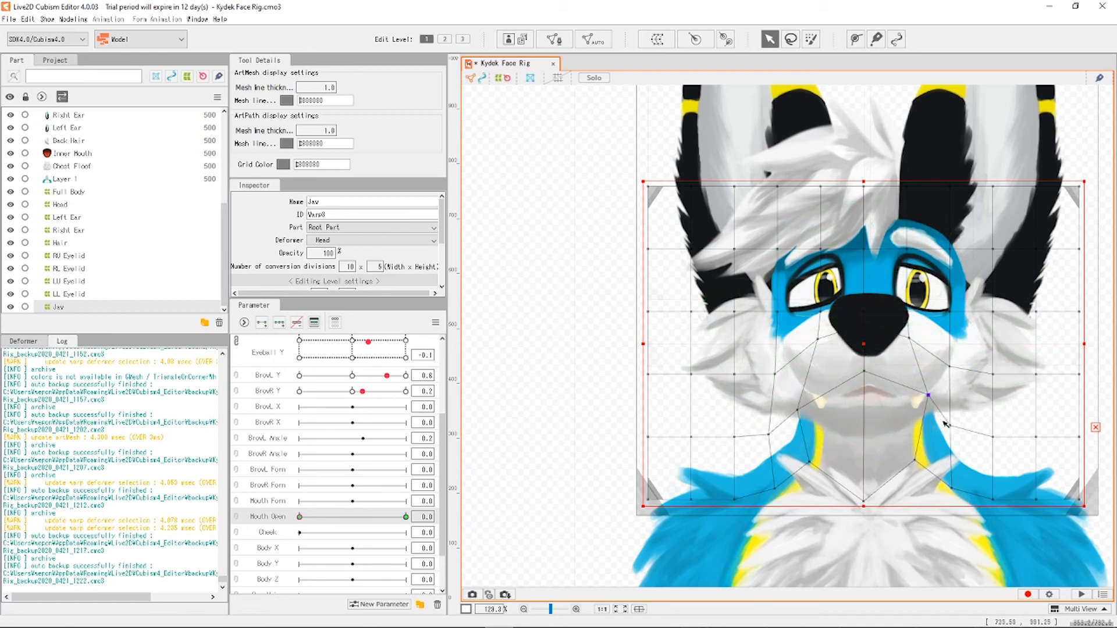
{"action": "left_click_drag", "start_coordinate": [948, 424], "coordinate": [966, 431]}
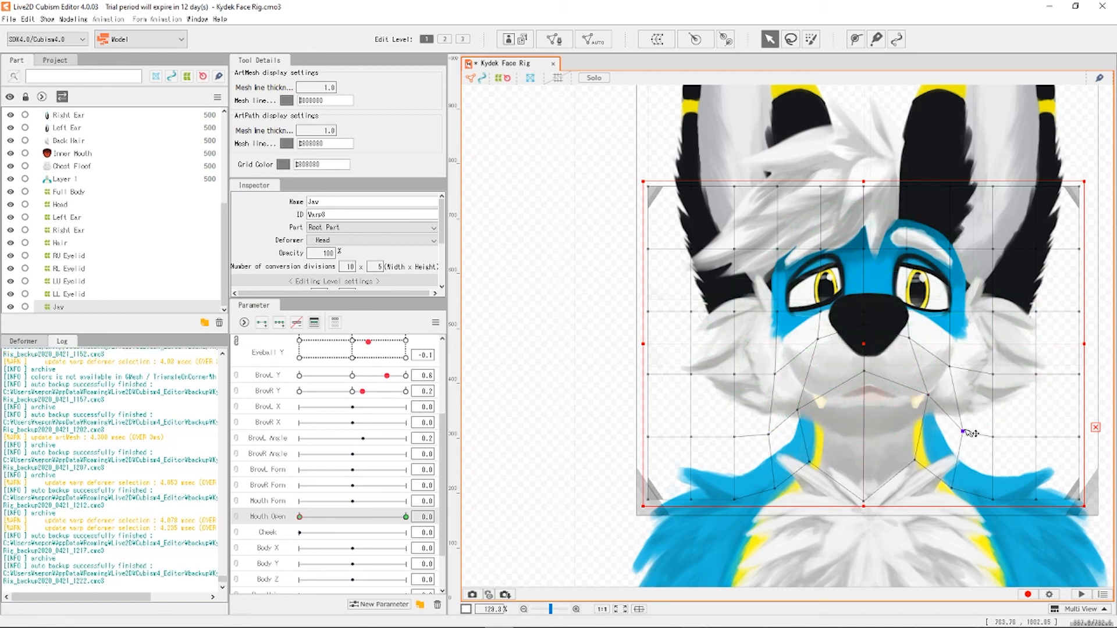
{"action": "left_click_drag", "start_coordinate": [952, 366], "coordinate": [933, 400]}
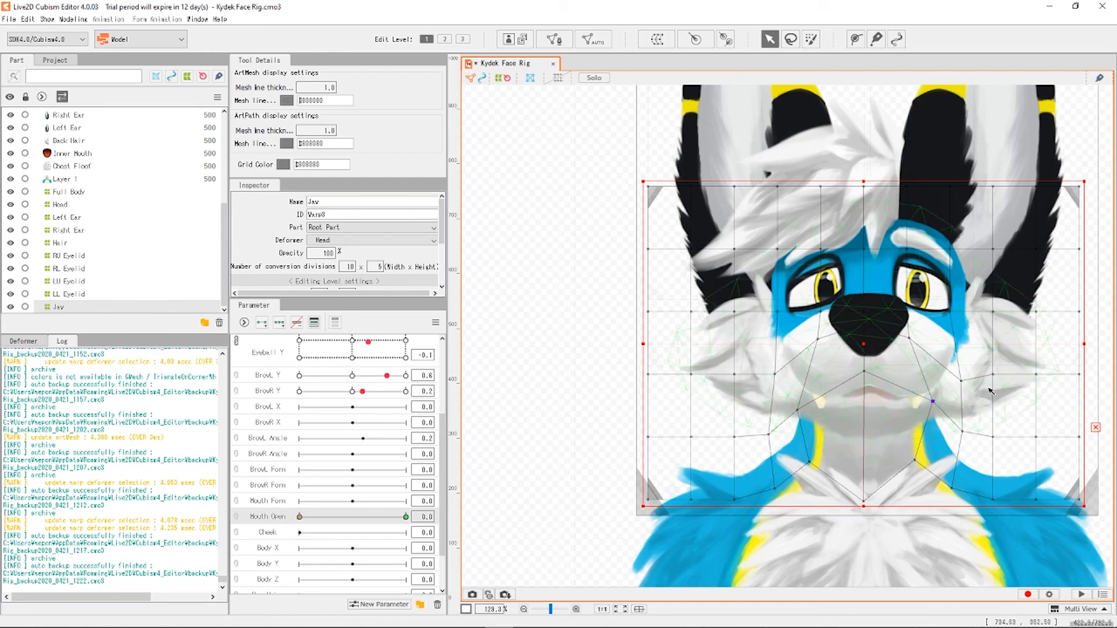
{"action": "left_click_drag", "start_coordinate": [993, 374], "coordinate": [964, 372]}
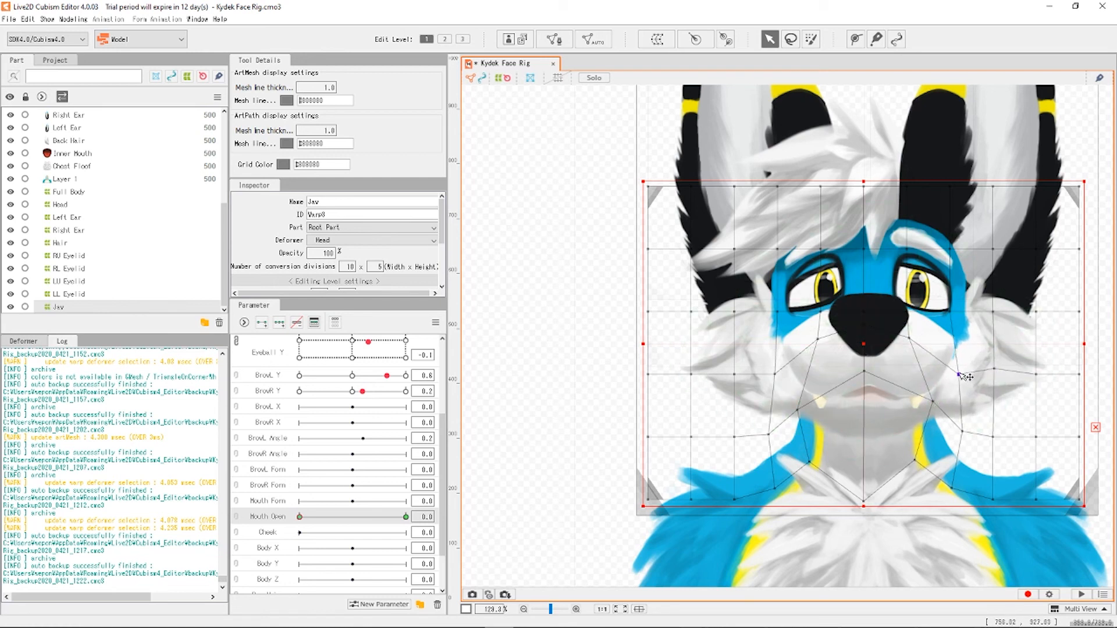
{"action": "left_click_drag", "start_coordinate": [774, 376], "coordinate": [769, 371]}
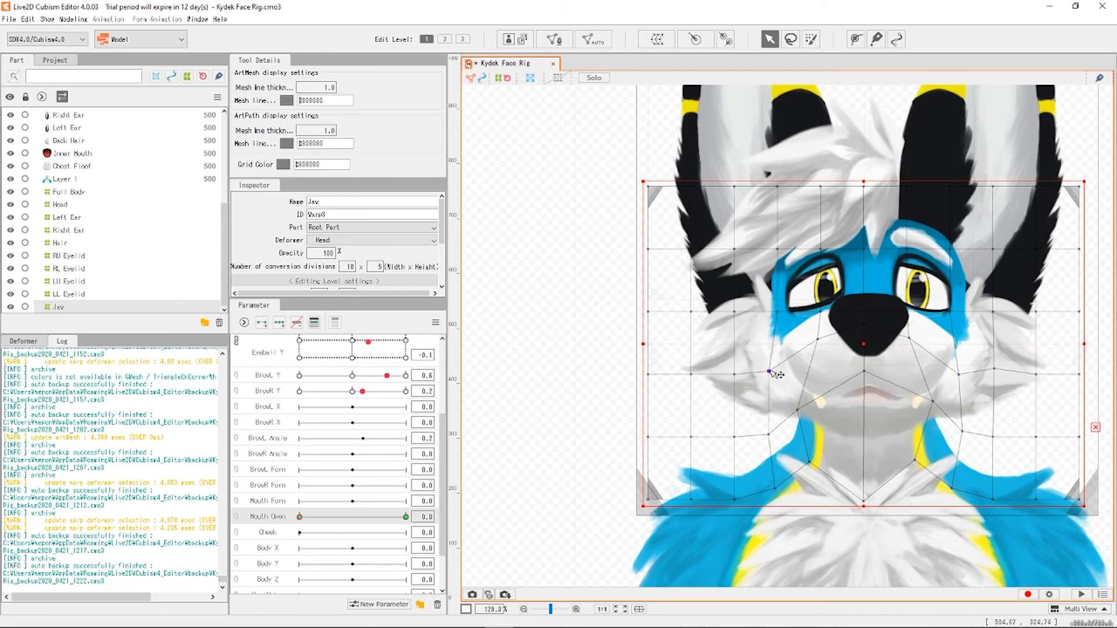
{"action": "mouse_move", "coordinate": [963, 431]}
{"action": "left_mouse_down"}
{"action": "mouse_move", "coordinate": [993, 434]}
{"action": "mouse_move", "coordinate": [956, 424]}
{"action": "left_mouse_up"}
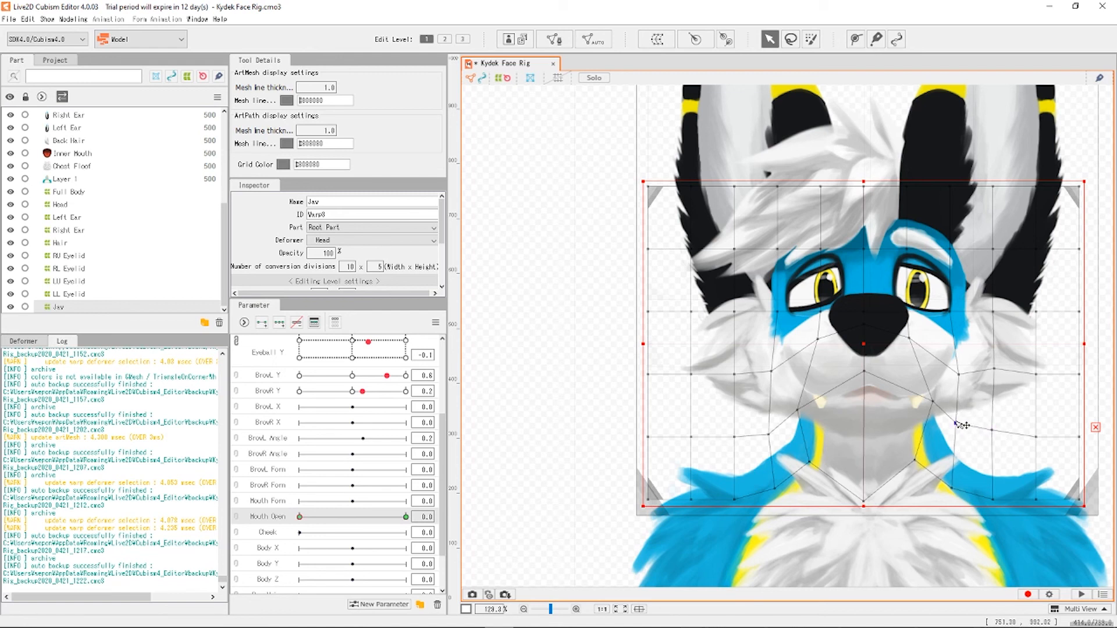
{"action": "left_click", "coordinate": [605, 347]}
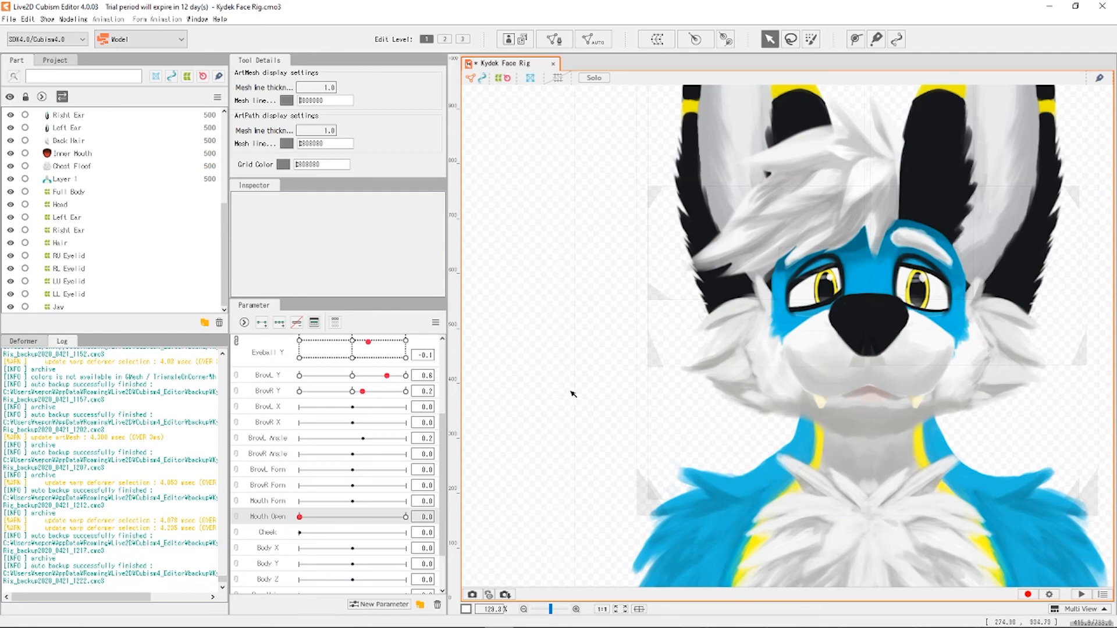
Check the whole character at Mouth Open 1.0 and again at Mouth Open 0.0.
{"action": "scroll", "coordinate": [695, 339], "scroll_direction": "down", "scroll_amount": 3}
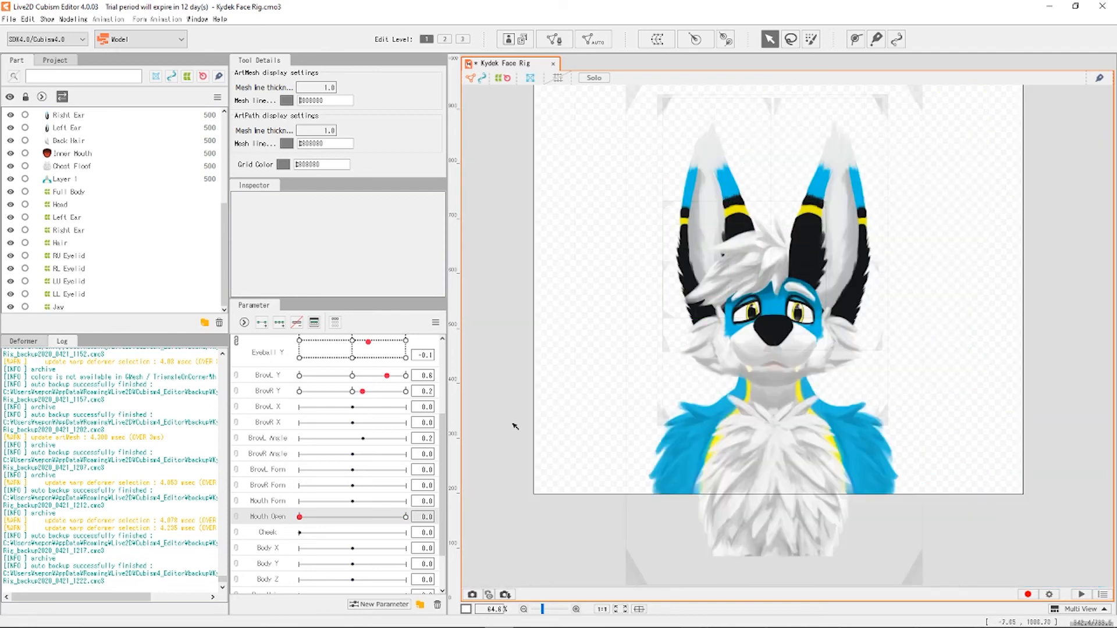
{"action": "left_click_drag", "start_coordinate": [300, 517], "coordinate": [433, 516]}
{"action": "left_click", "coordinate": [480, 516]}
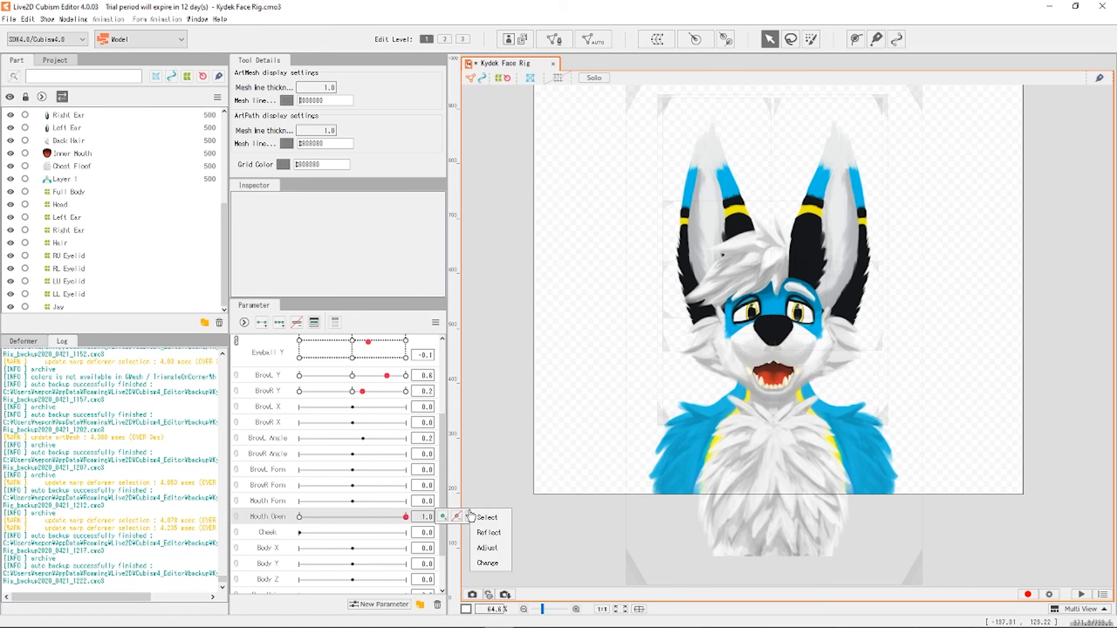
{"action": "left_click_drag", "start_coordinate": [406, 516], "coordinate": [299, 517]}
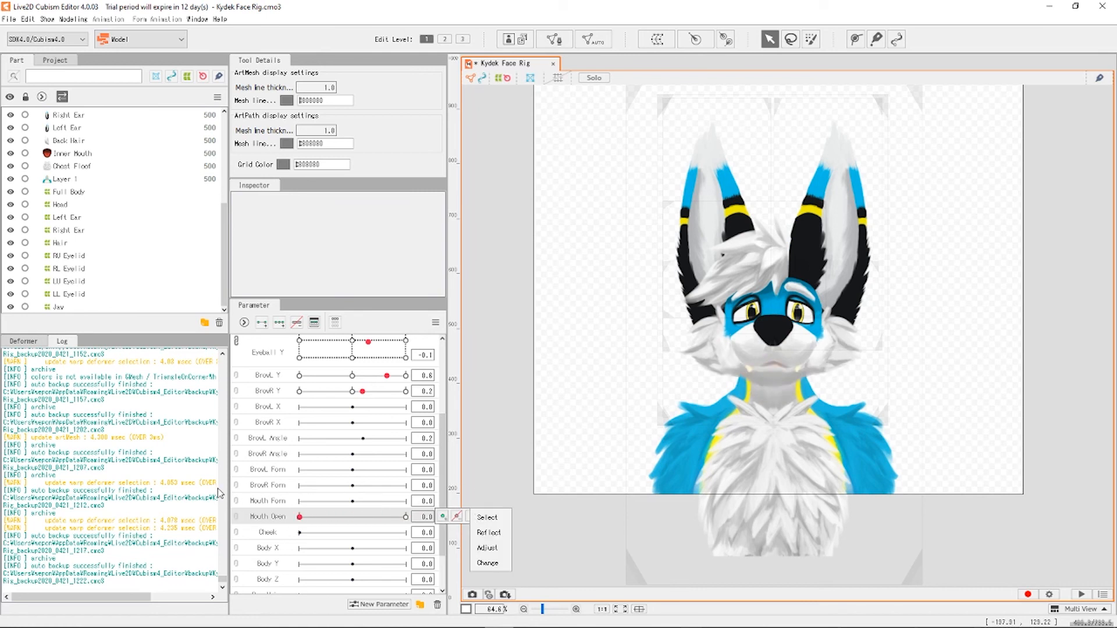
Pose the eyes half closed with EyeL Open 0.3, EyeR Open 0.1, Eyeball X 0.2 and Eyeball Y -0.2.
{"action": "scroll", "coordinate": [337, 430], "scroll_direction": "up", "scroll_amount": 3}
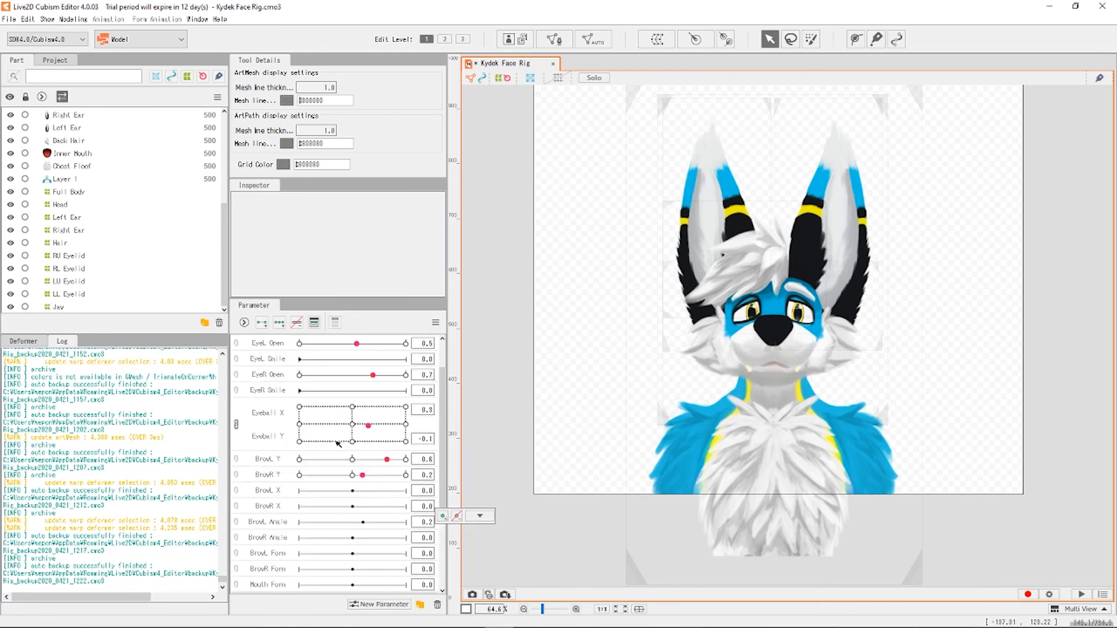
{"action": "mouse_move", "coordinate": [352, 428]}
{"action": "left_mouse_down"}
{"action": "mouse_move", "coordinate": [329, 436]}
{"action": "mouse_move", "coordinate": [362, 427]}
{"action": "left_mouse_up"}
{"action": "left_click_drag", "start_coordinate": [336, 346], "coordinate": [314, 377]}
{"action": "scroll", "coordinate": [353, 493], "scroll_direction": "down", "scroll_amount": 3}
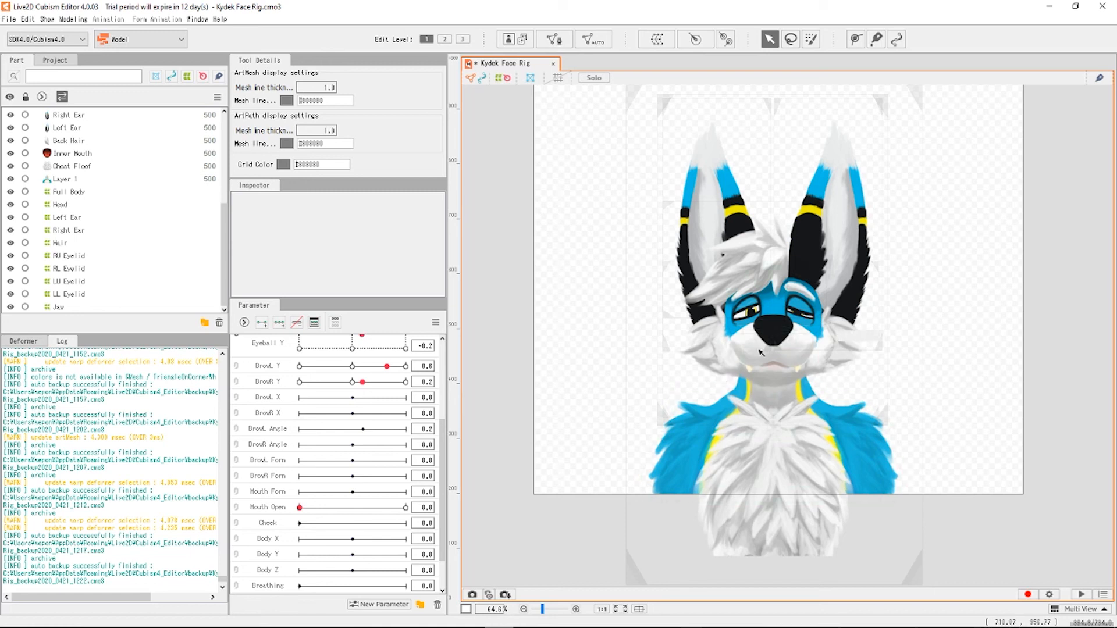
{"action": "scroll", "coordinate": [304, 445], "scroll_direction": "up", "scroll_amount": 3}
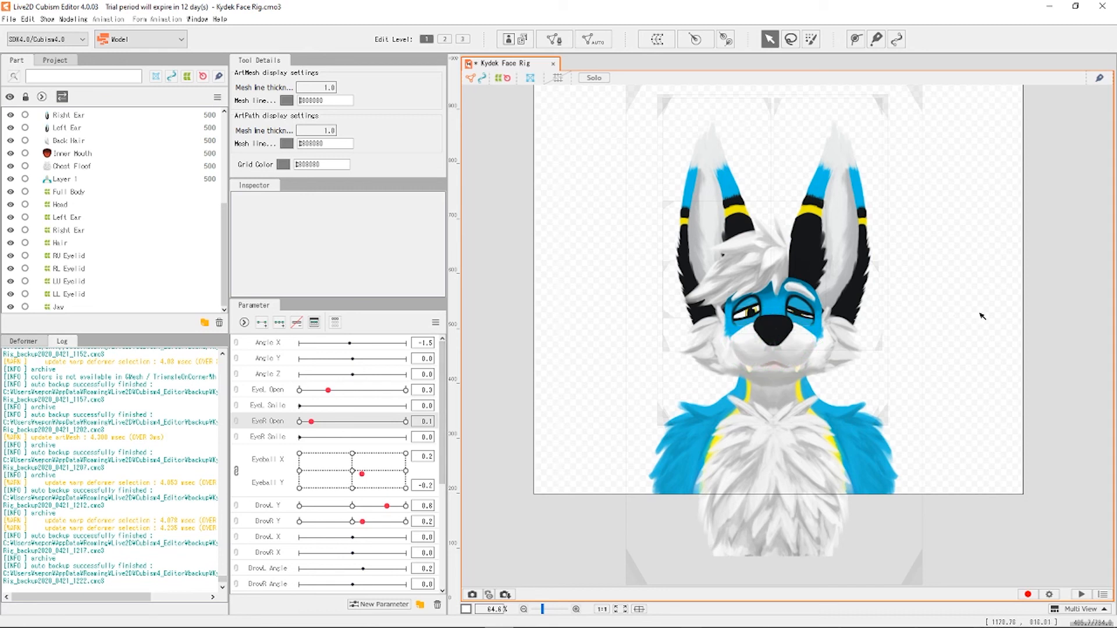
Add three key points on Angle X for the Full Body deformer, set Angle X to 30.0 and use Edit Level 2.
{"action": "left_click", "coordinate": [279, 348]}
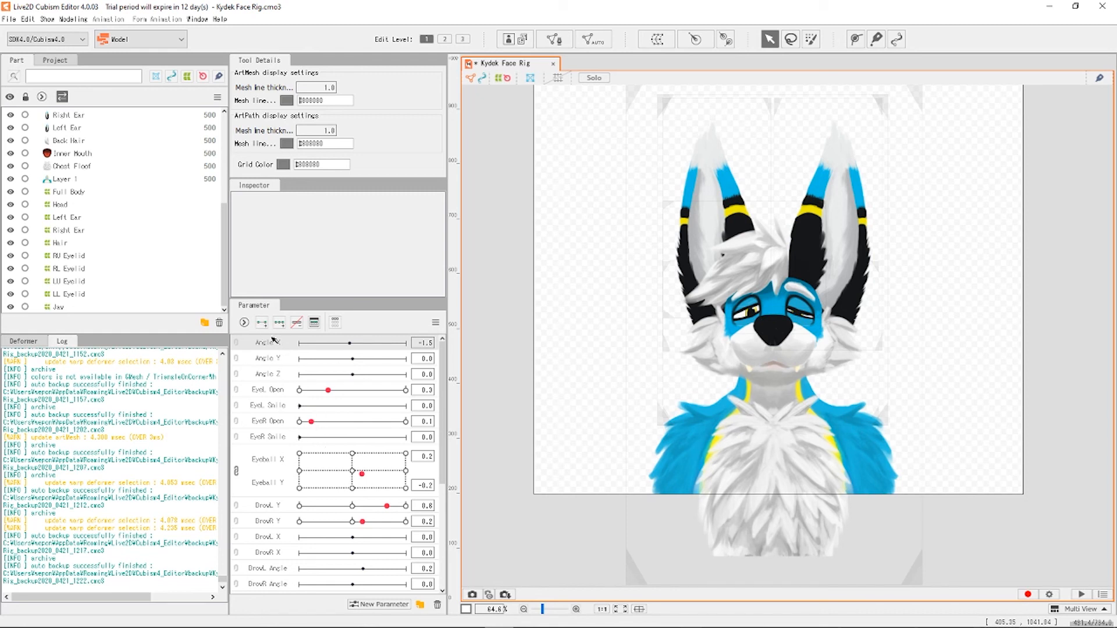
{"action": "left_click", "coordinate": [925, 582]}
{"action": "left_click", "coordinate": [925, 581]}
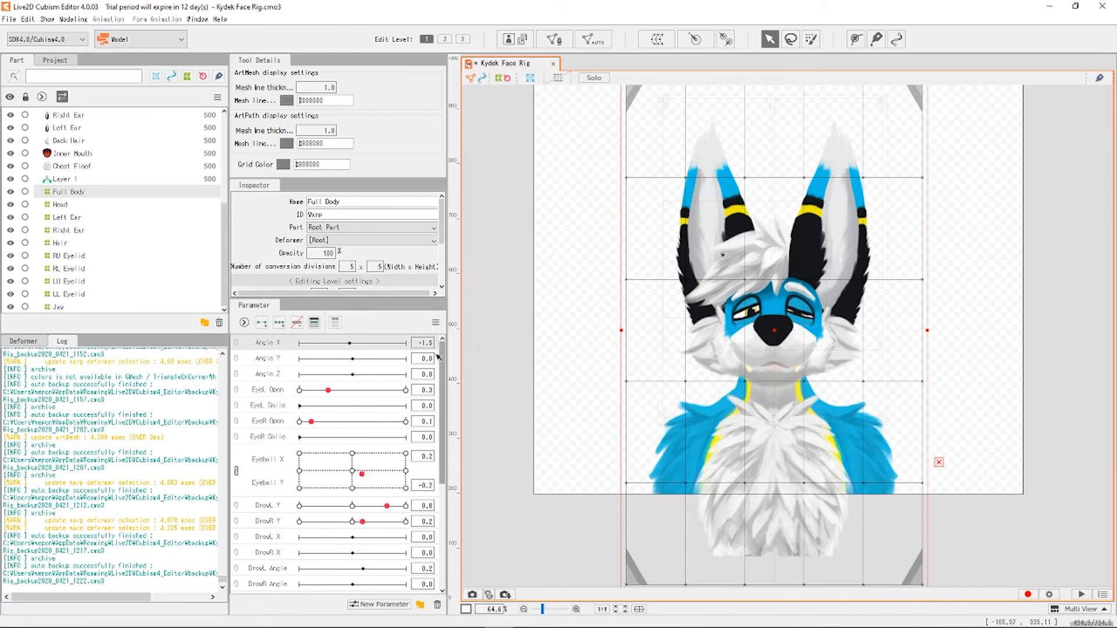
{"action": "left_click", "coordinate": [279, 325]}
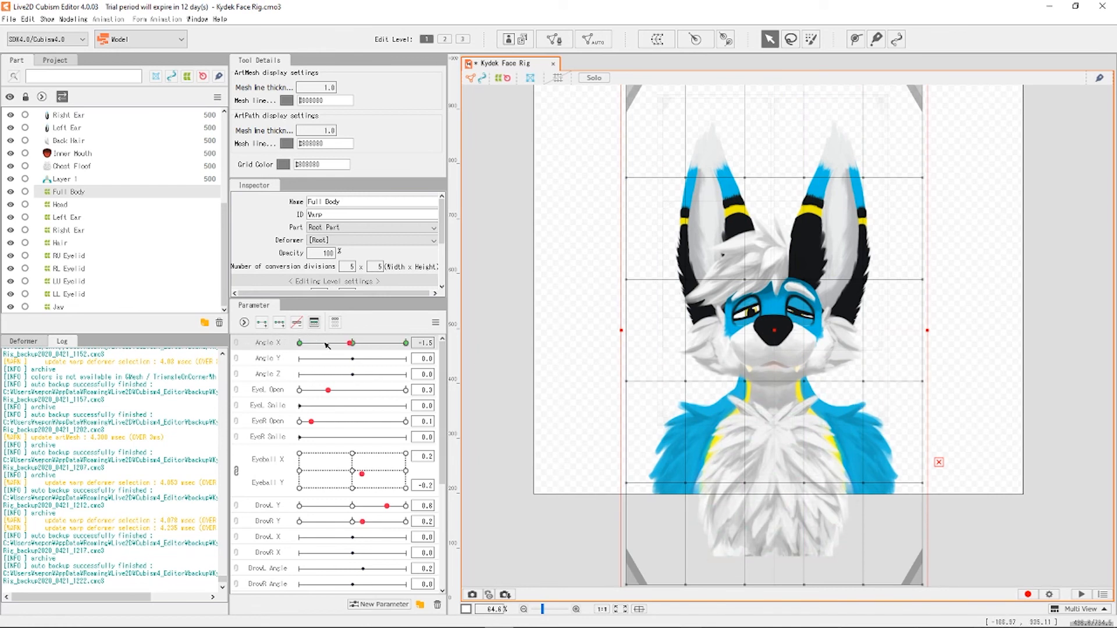
{"action": "left_click_drag", "start_coordinate": [333, 347], "coordinate": [416, 358]}
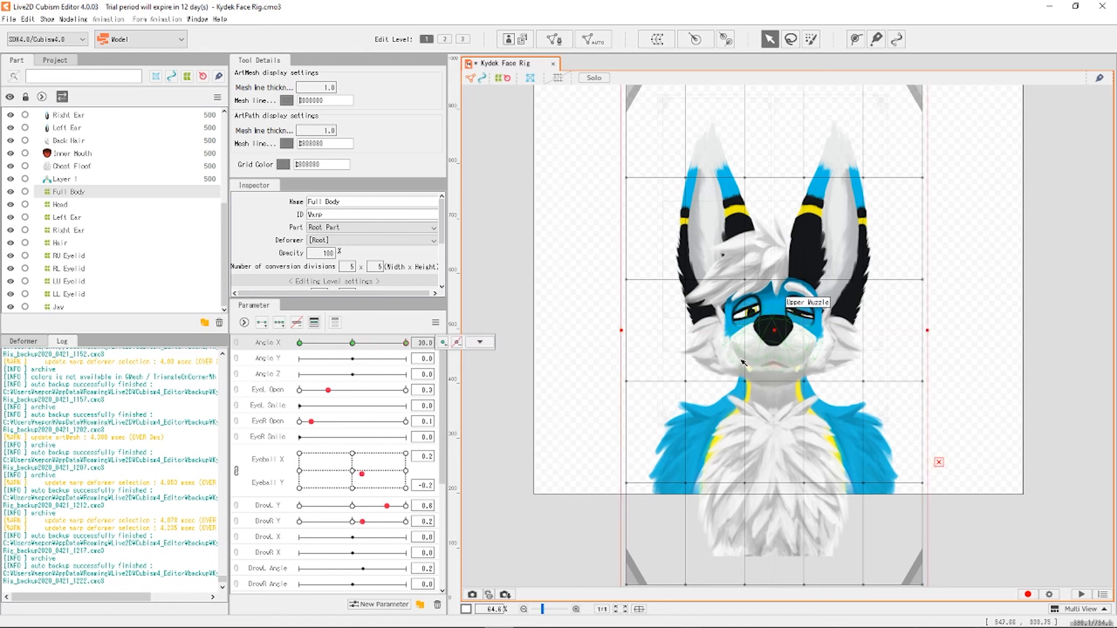
{"action": "left_click", "coordinate": [445, 40]}
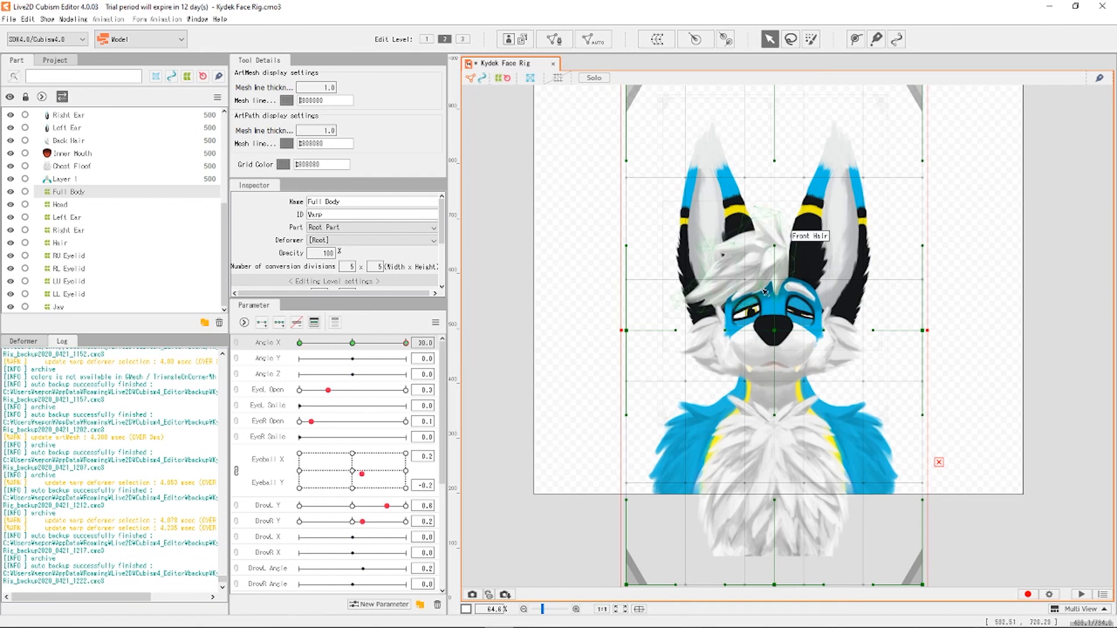
Try to shift the whole Full Body deformer slightly to the right and down at Angle X 30.0, and undo it.
{"action": "left_click_drag", "start_coordinate": [779, 333], "coordinate": [790, 336]}
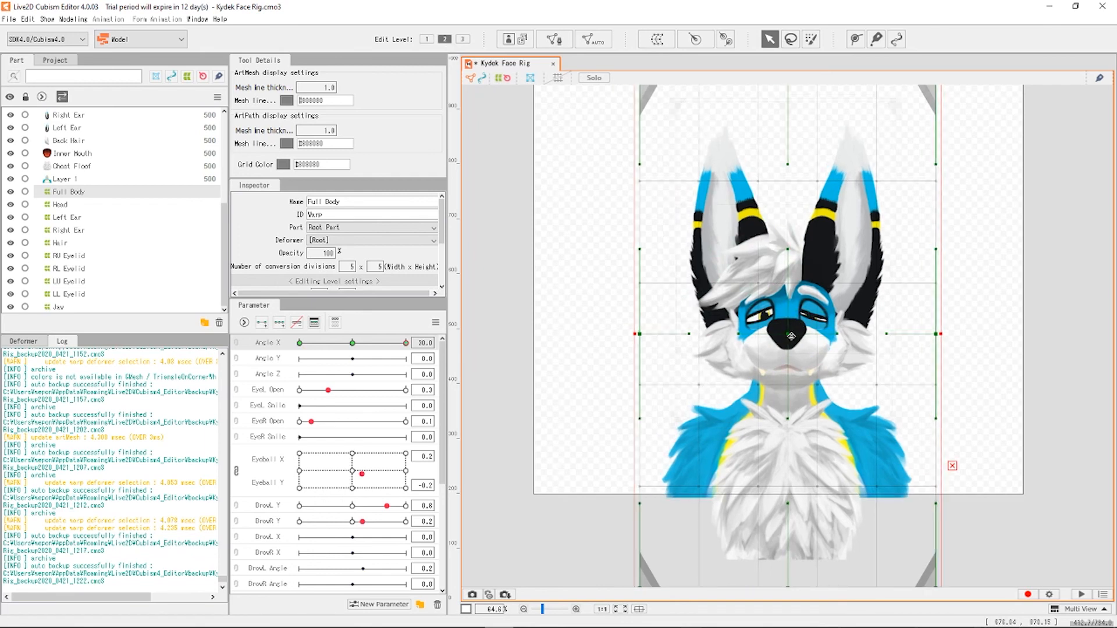
{"action": "key", "text": "ctrl+z"}
{"action": "scroll", "coordinate": [784, 309], "scroll_direction": "up", "scroll_amount": 8}
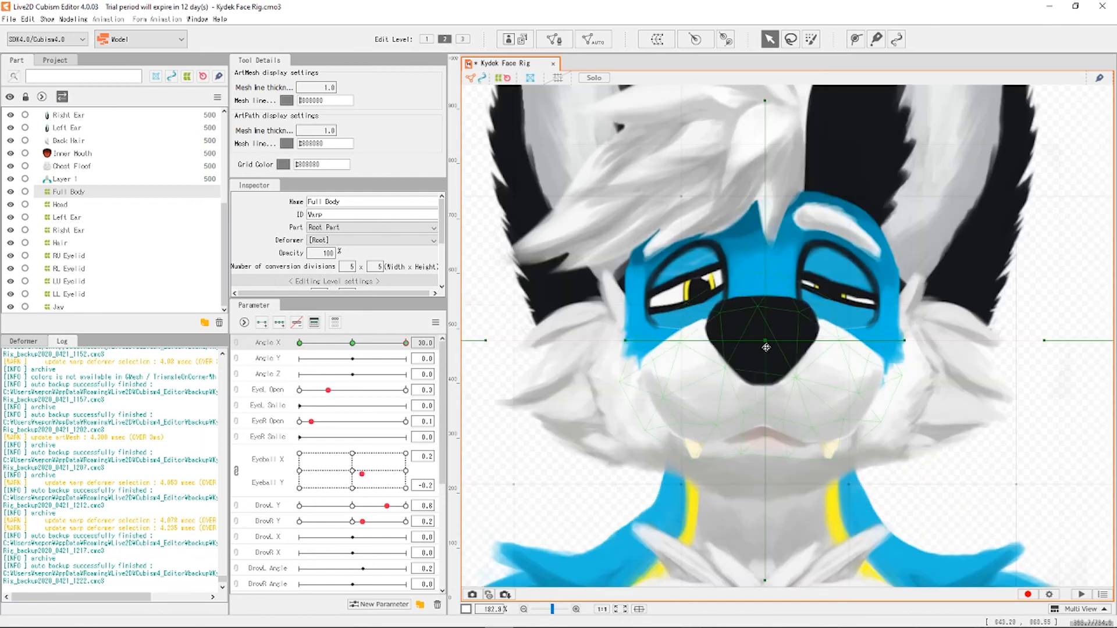
Try to turn the head at Angle X 30.0 by moving the Full Body deformer's central control points sideways, and undo it.
{"action": "mouse_move", "coordinate": [774, 321]}
{"action": "left_mouse_down"}
{"action": "mouse_move", "coordinate": [793, 320]}
{"action": "mouse_move", "coordinate": [784, 322]}
{"action": "left_mouse_up"}
{"action": "scroll", "coordinate": [773, 308], "scroll_direction": "down", "scroll_amount": 8}
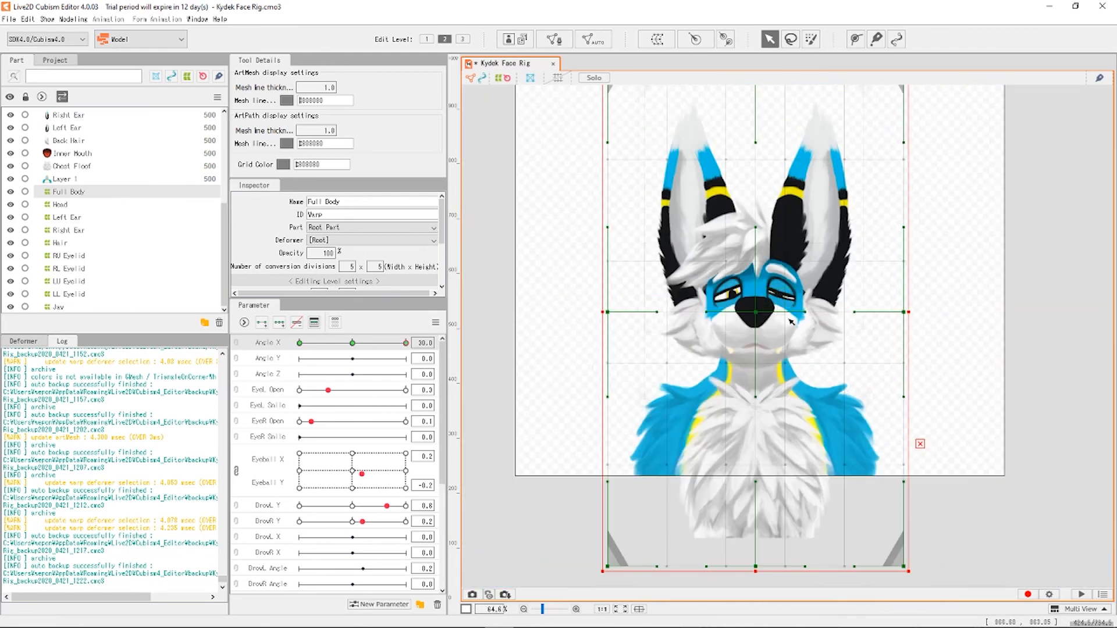
{"action": "left_click_drag", "start_coordinate": [816, 315], "coordinate": [827, 314]}
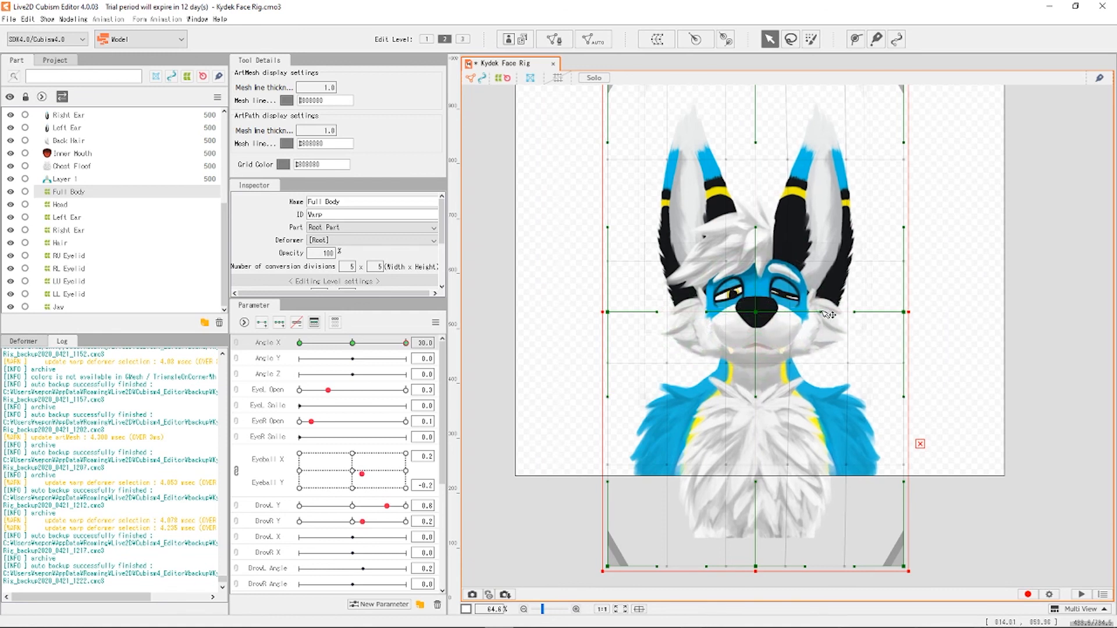
{"action": "key", "text": "ctrl+z"}
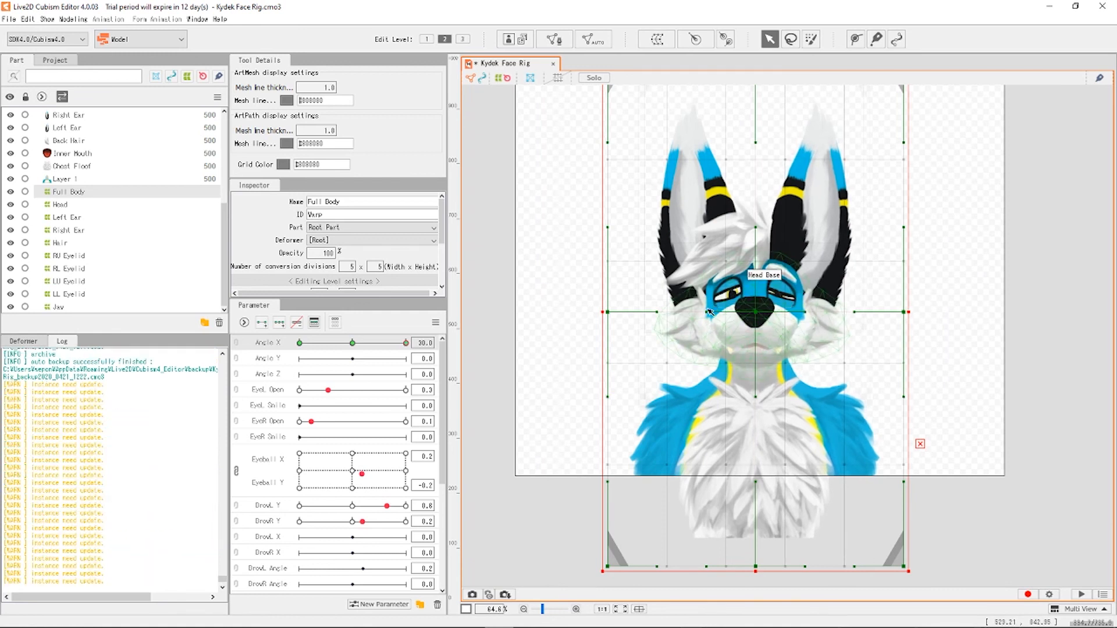
{"action": "left_click_drag", "start_coordinate": [707, 312], "coordinate": [727, 313]}
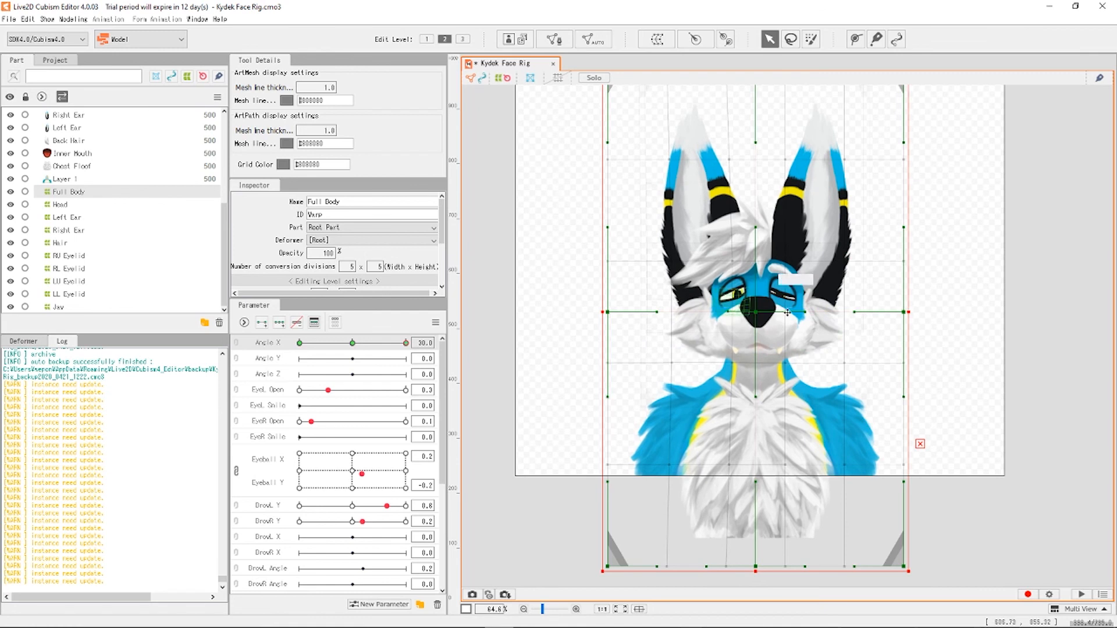
{"action": "left_click_drag", "start_coordinate": [807, 313], "coordinate": [809, 313]}
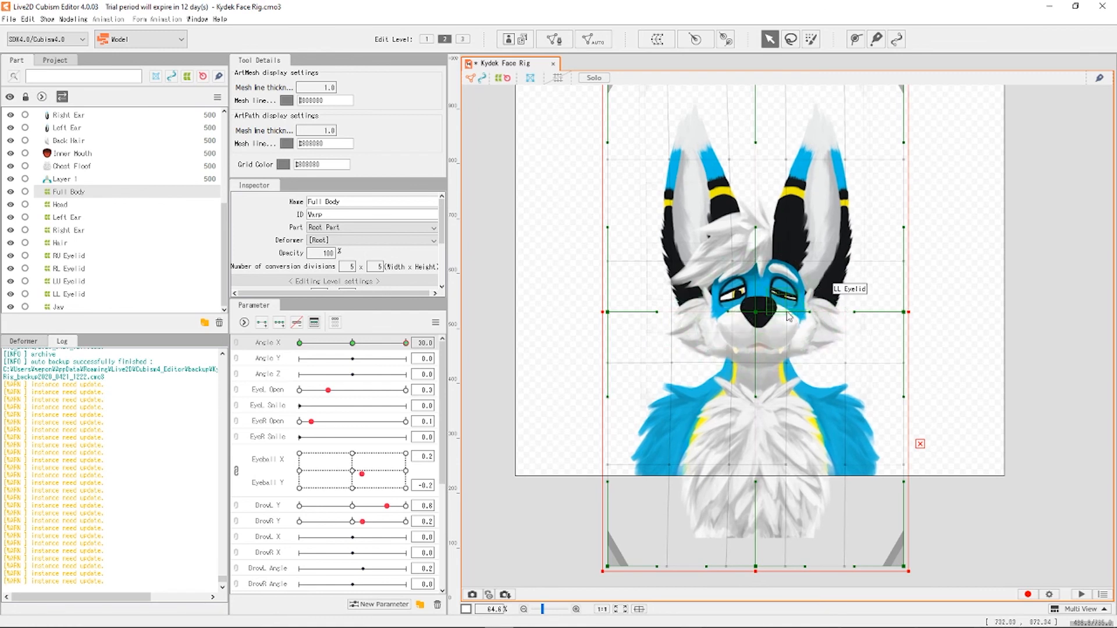
{"action": "key", "text": "ctrl+z"}
{"action": "key", "text": "ctrl+z"}
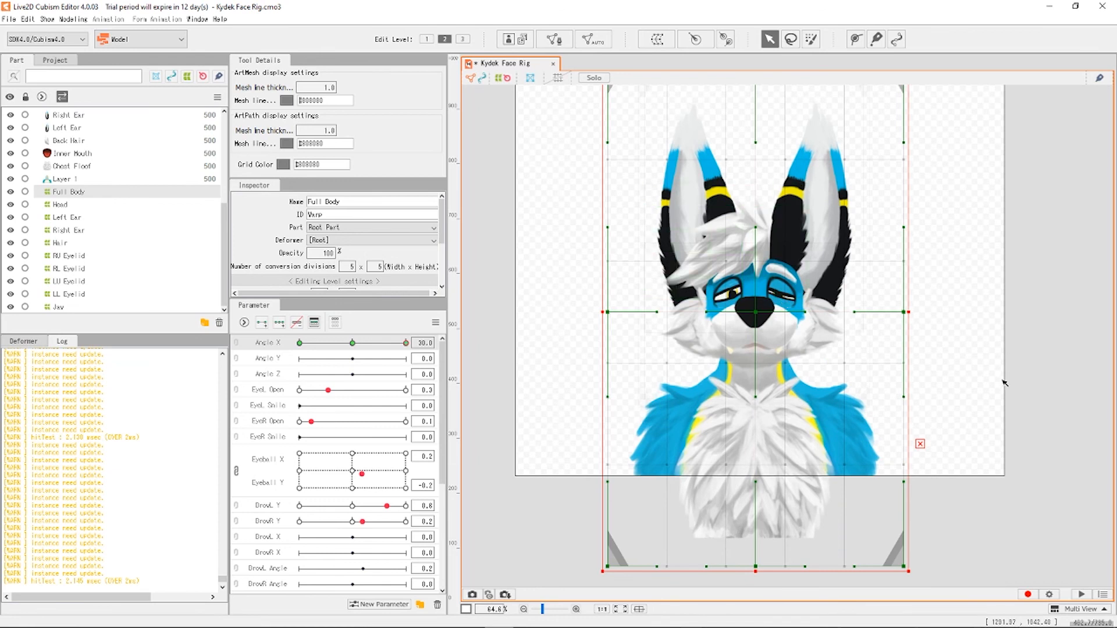
Create a Curved Surface warp deformer as parent of Full Body with 3 × 3 Bezier divisions and 7 × 7 conversion divisions.
{"action": "left_click", "coordinate": [1025, 399]}
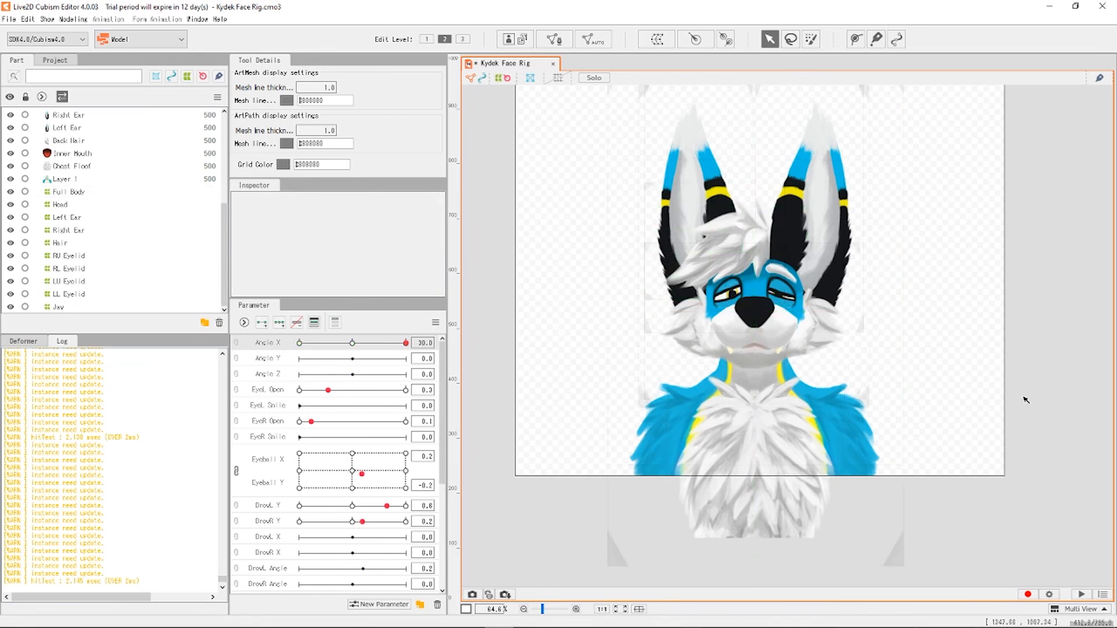
{"action": "left_click", "coordinate": [899, 562]}
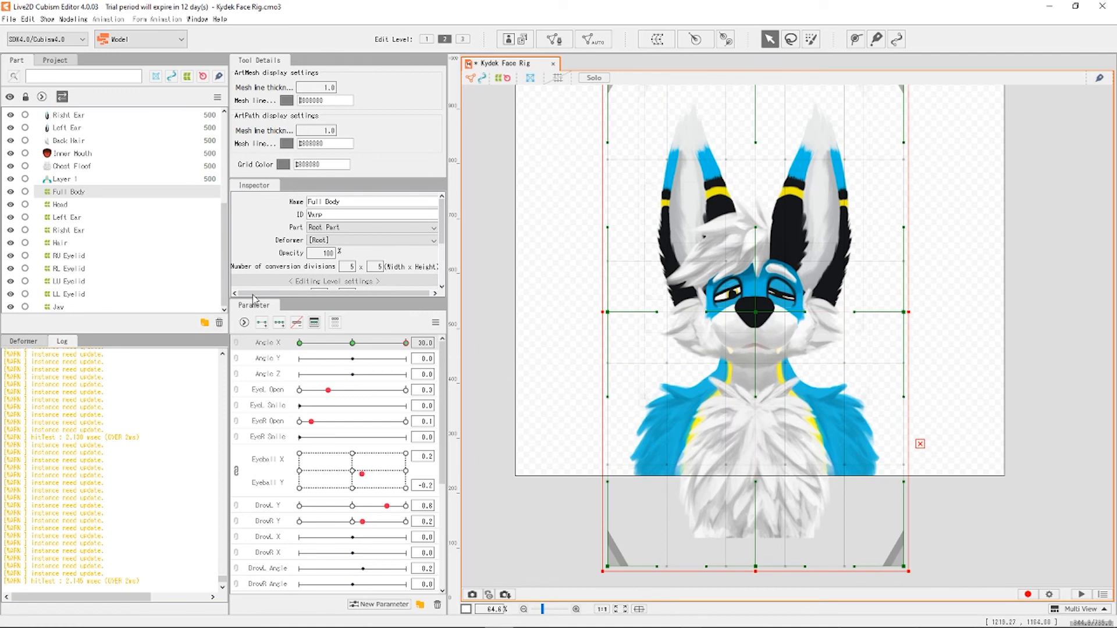
{"action": "left_click", "coordinate": [649, 46]}
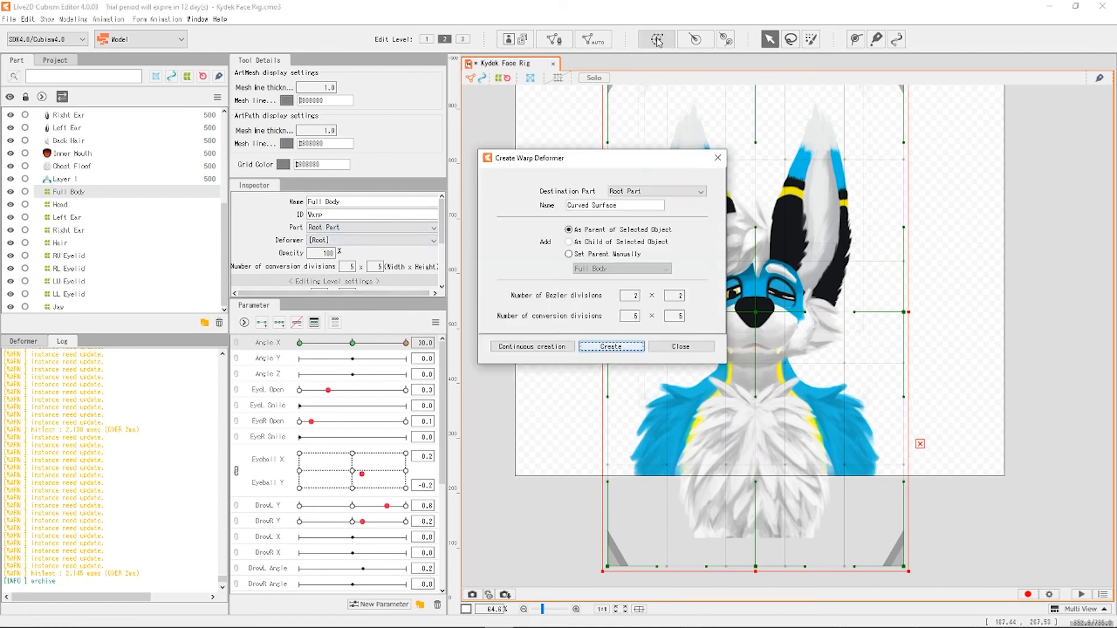
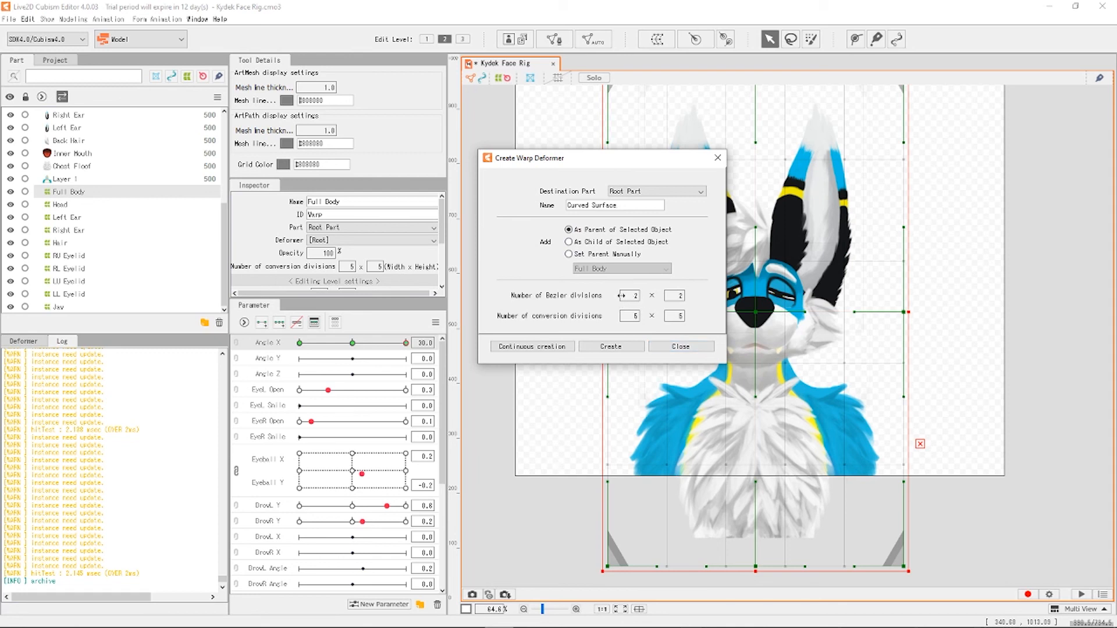
{"action": "left_click", "coordinate": [621, 295]}
{"action": "left_click", "coordinate": [675, 296]}
{"action": "left_click", "coordinate": [636, 316]}
{"action": "type", "text": "7"}
{"action": "left_click", "coordinate": [676, 316]}
{"action": "left_click", "coordinate": [605, 346]}
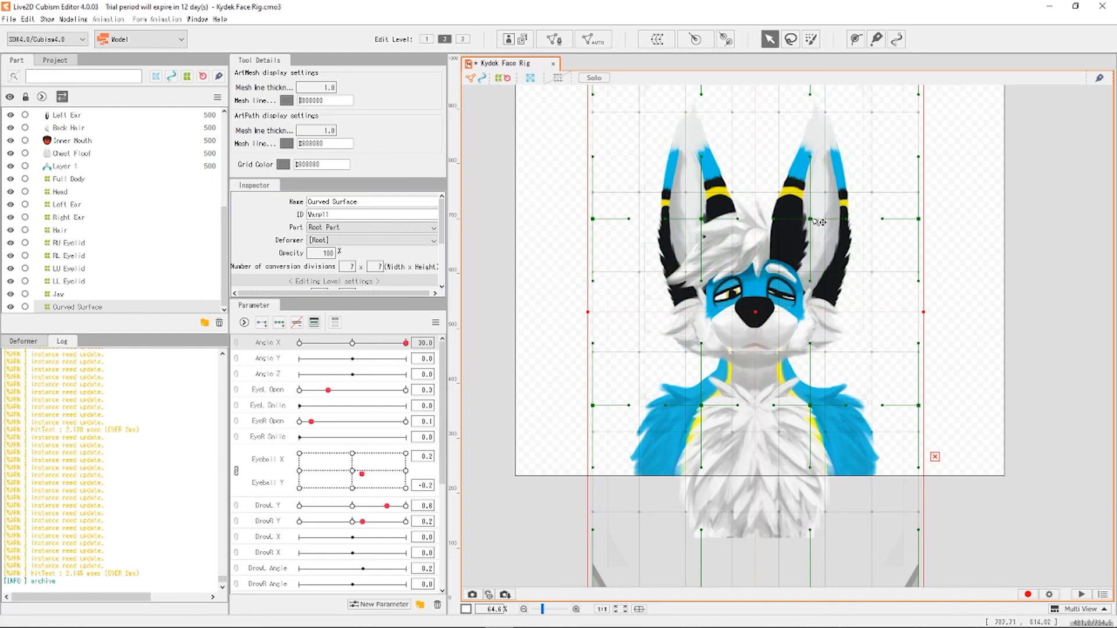
Try to bend the Curved Surface deformer's inner control points around the head and chest sideways, and undo the changes.
{"action": "scroll", "coordinate": [730, 291], "scroll_direction": "down", "scroll_amount": 2}
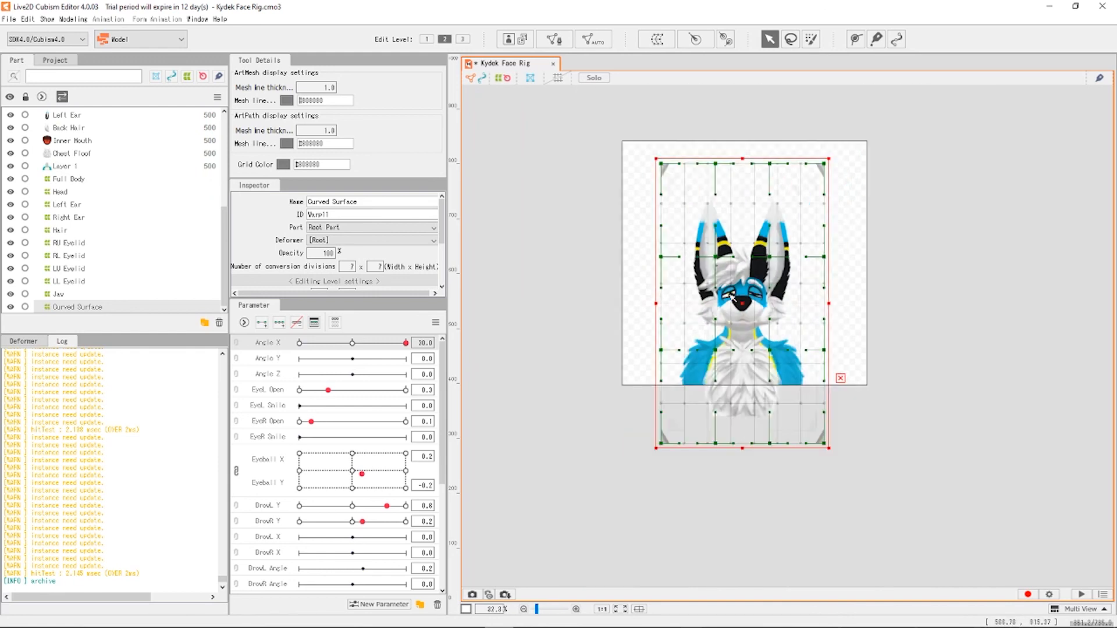
{"action": "scroll", "coordinate": [731, 294], "scroll_direction": "up", "scroll_amount": 2}
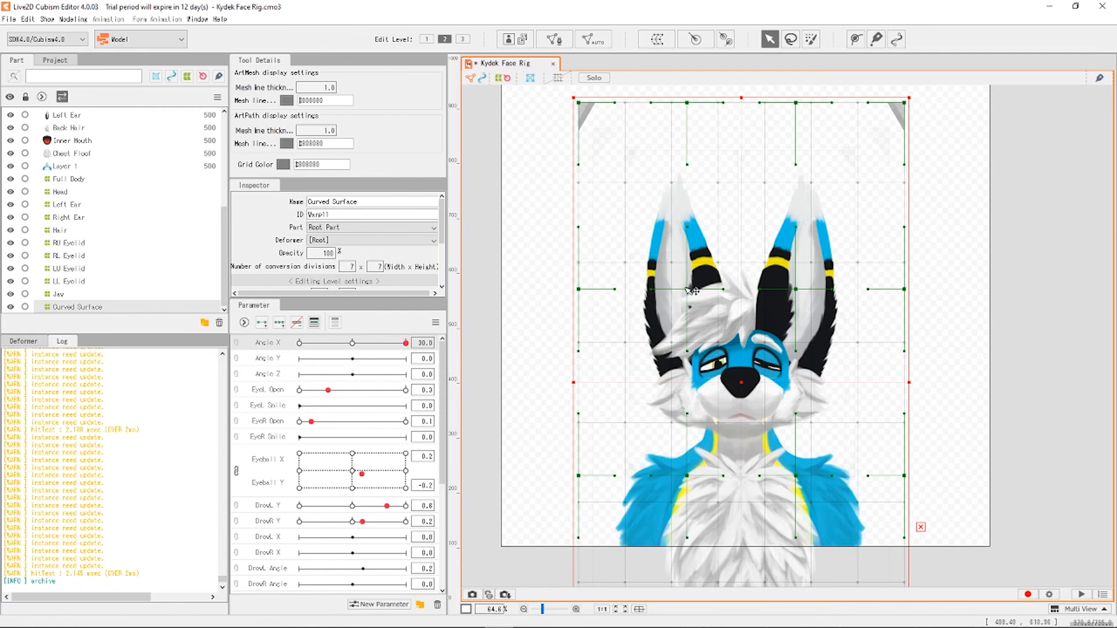
{"action": "left_click_drag", "start_coordinate": [691, 291], "coordinate": [785, 288]}
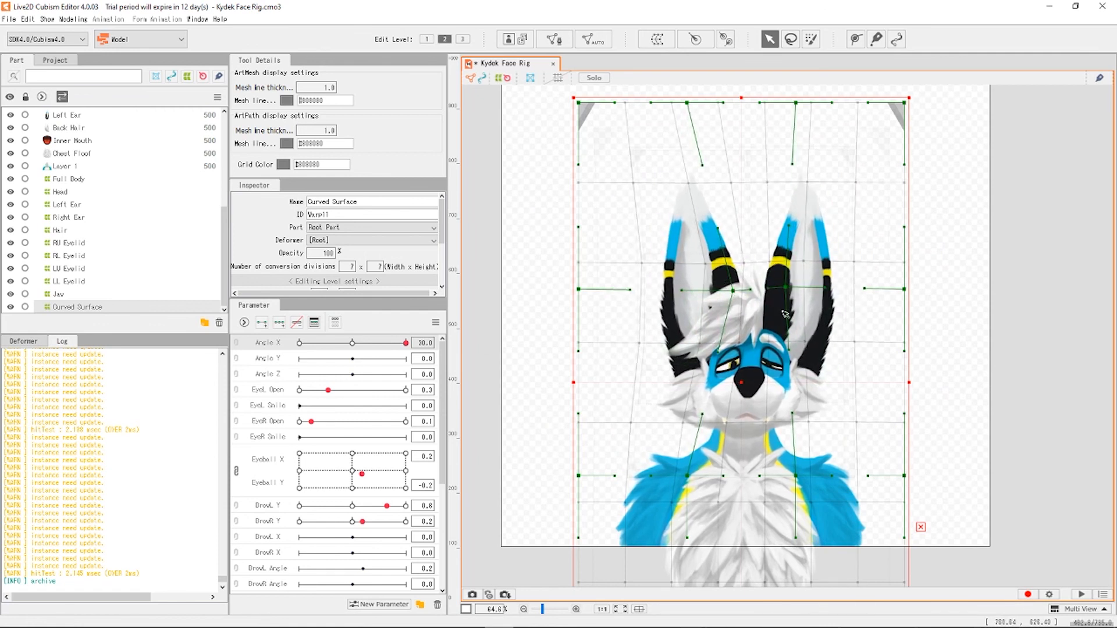
{"action": "left_click_drag", "start_coordinate": [687, 475], "coordinate": [720, 477]}
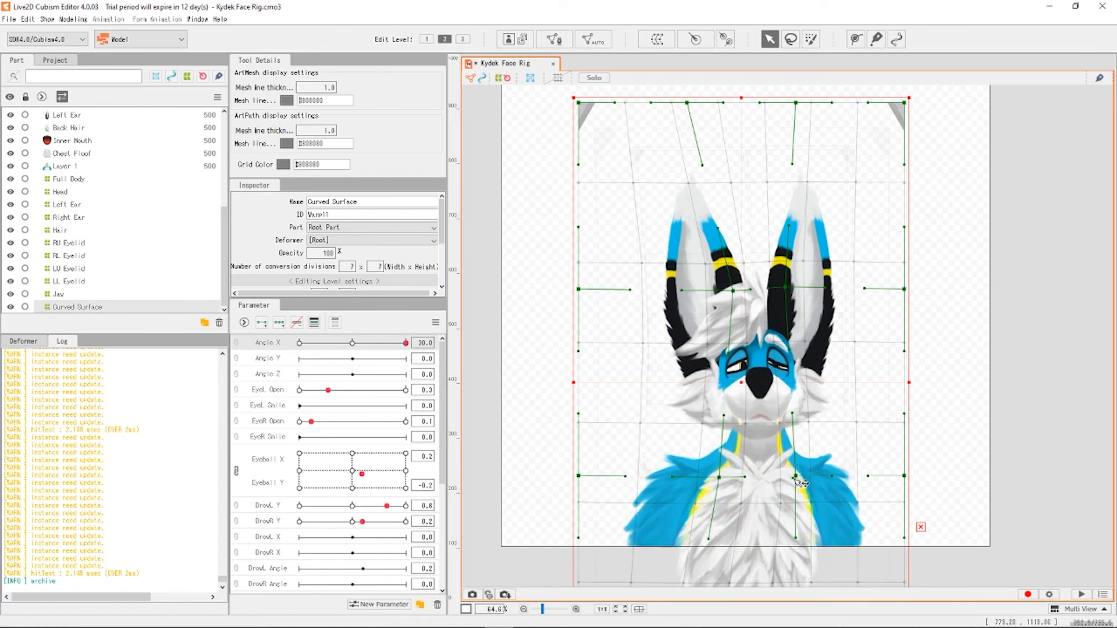
{"action": "key", "text": "ctrl+z"}
{"action": "key", "text": "ctrl+z"}
{"action": "key", "text": "ctrl+z"}
{"action": "key", "text": "ctrl+z"}
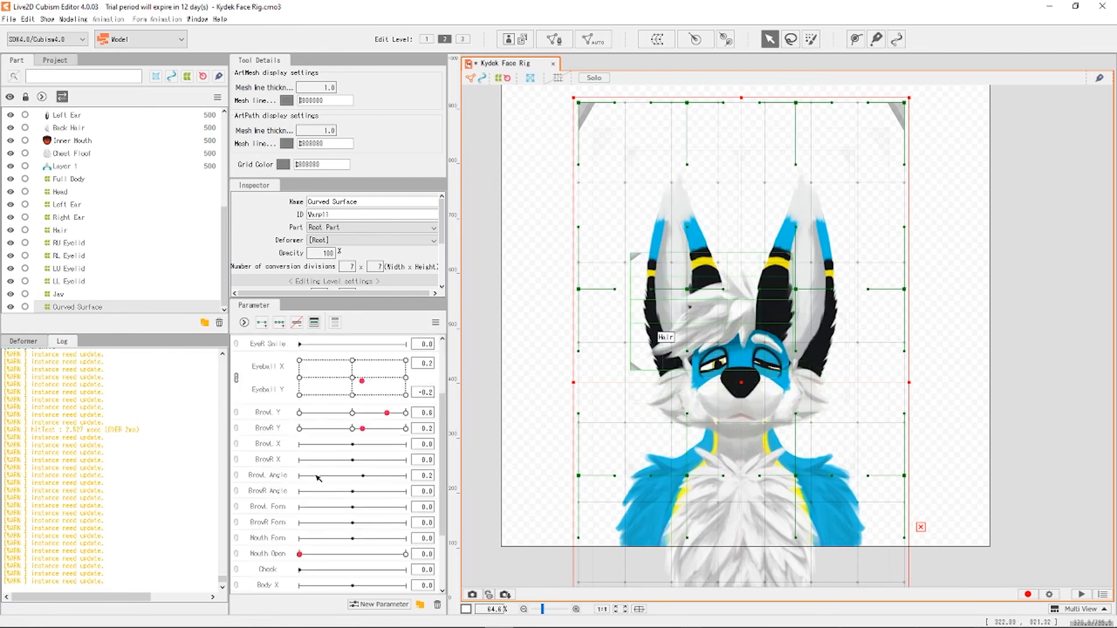
Select the Angle X parameter for the Curved Surface deformer.
{"action": "left_click", "coordinate": [321, 343]}
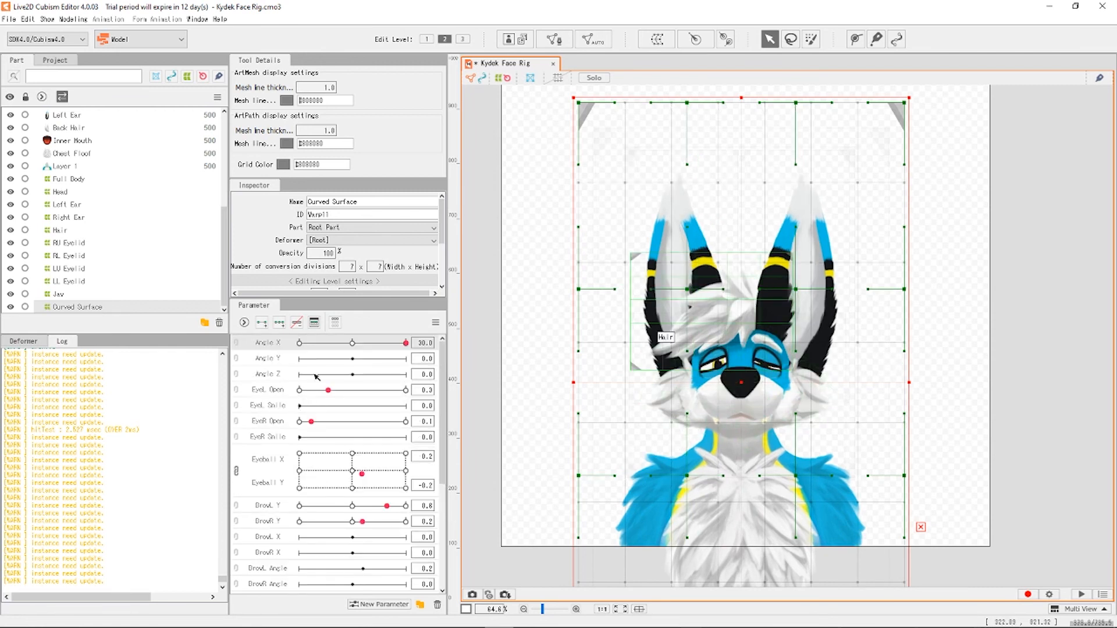
Add three keyforms to the Angle X parameter for the Curved Surface deformer and set Angle X to -30.
{"action": "left_click", "coordinate": [278, 324]}
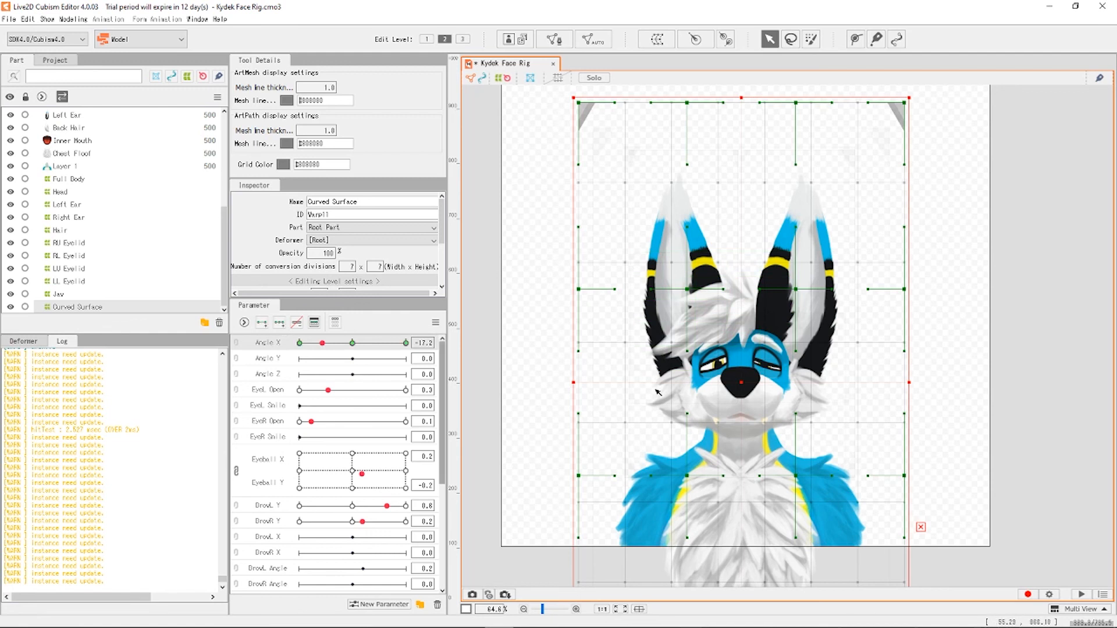
{"action": "left_click", "coordinate": [769, 290]}
{"action": "left_click", "coordinate": [768, 294]}
{"action": "left_click_drag", "start_coordinate": [341, 347], "coordinate": [294, 348]}
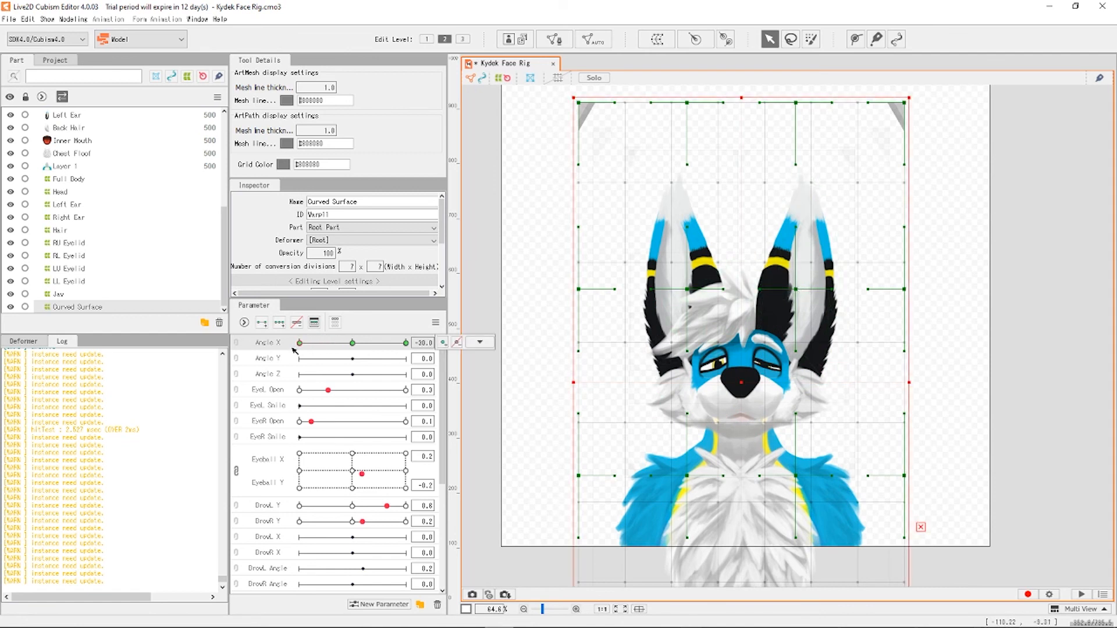
Review the parameter list with its value ranges and descriptions in Parameter Settings, and close it unchanged.
{"action": "left_click", "coordinate": [435, 322]}
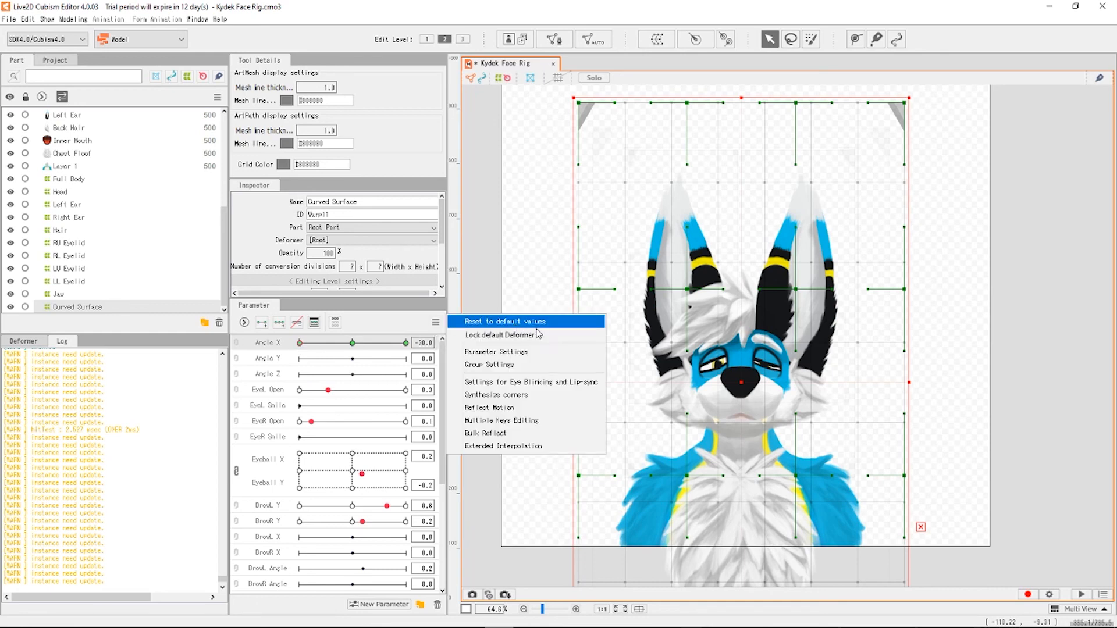
{"action": "left_click", "coordinate": [514, 352]}
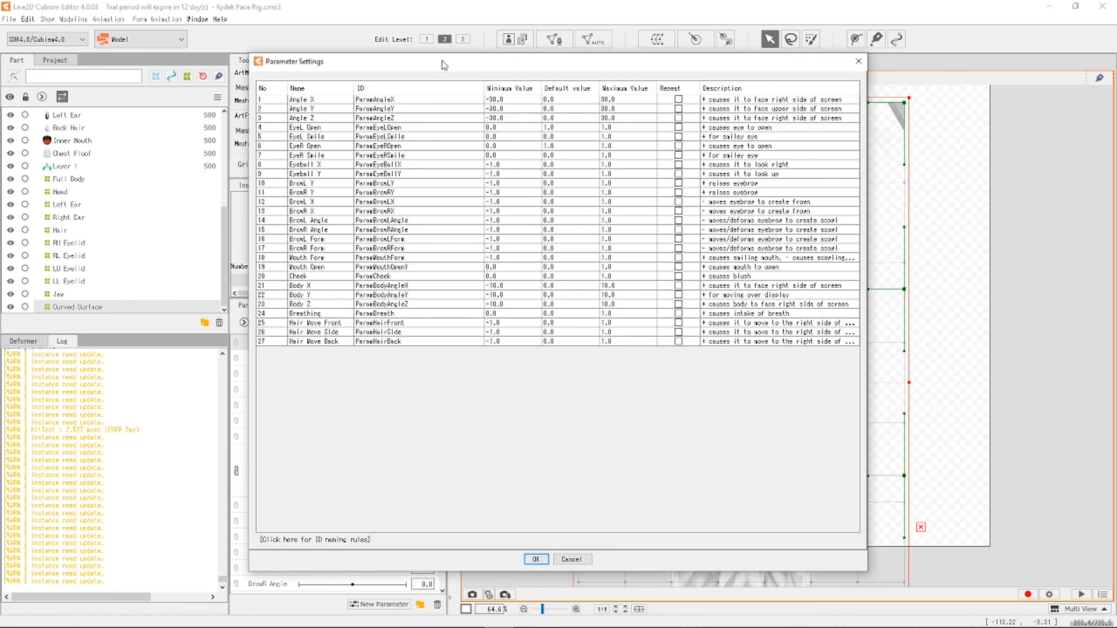
{"action": "left_click", "coordinate": [858, 61]}
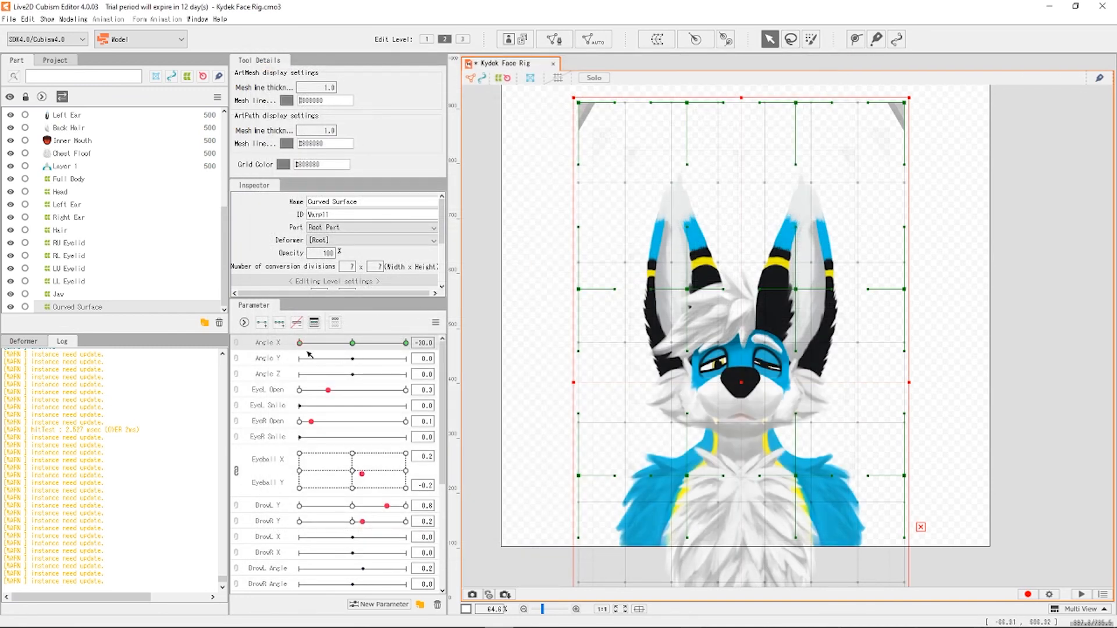
{"action": "left_click", "coordinate": [406, 343]}
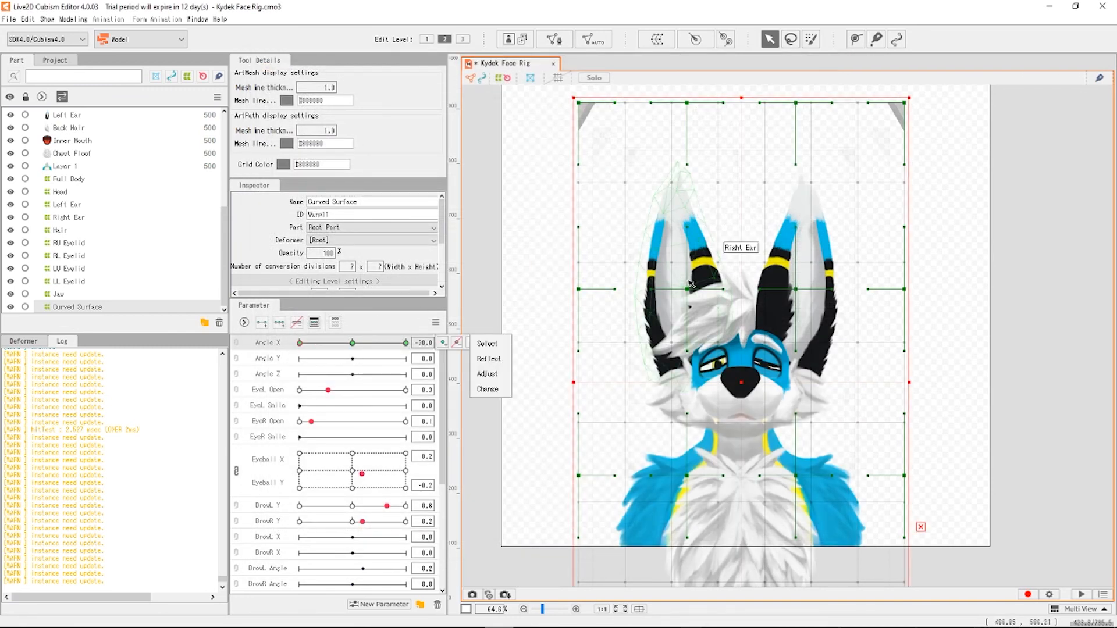
Try to shift the Curved Surface's Bezier handles above the hair and beside the jaw for the Angle X -30 pose.
{"action": "left_click_drag", "start_coordinate": [725, 290], "coordinate": [751, 289]}
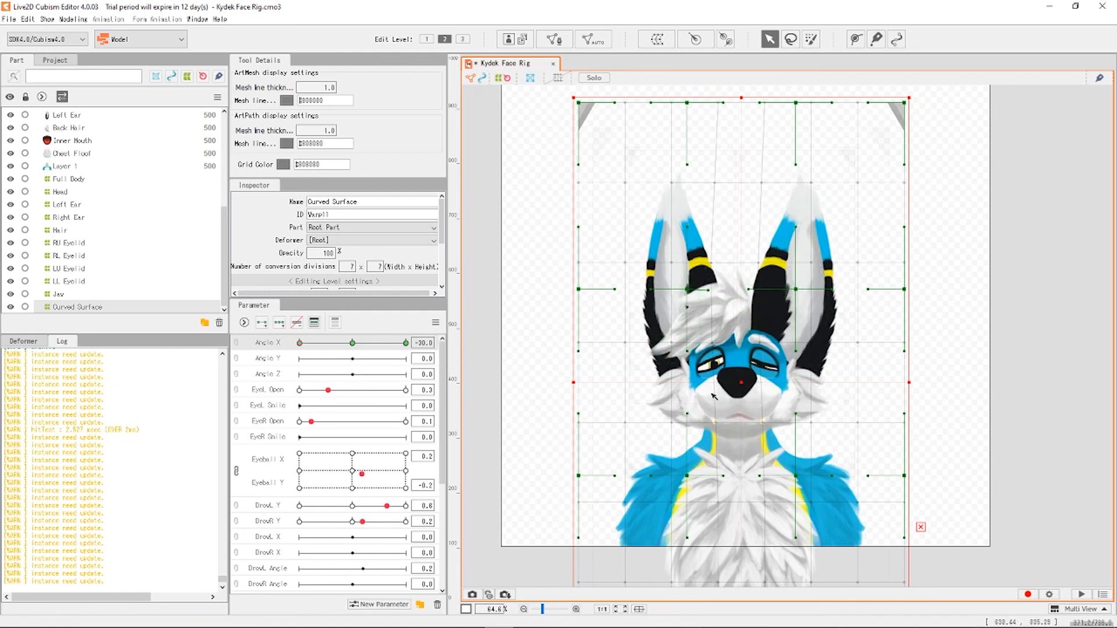
{"action": "mouse_move", "coordinate": [681, 414]}
{"action": "left_mouse_down"}
{"action": "mouse_move", "coordinate": [669, 414]}
{"action": "mouse_move", "coordinate": [699, 411]}
{"action": "left_mouse_up"}
{"action": "left_click_drag", "start_coordinate": [796, 414], "coordinate": [780, 417]}
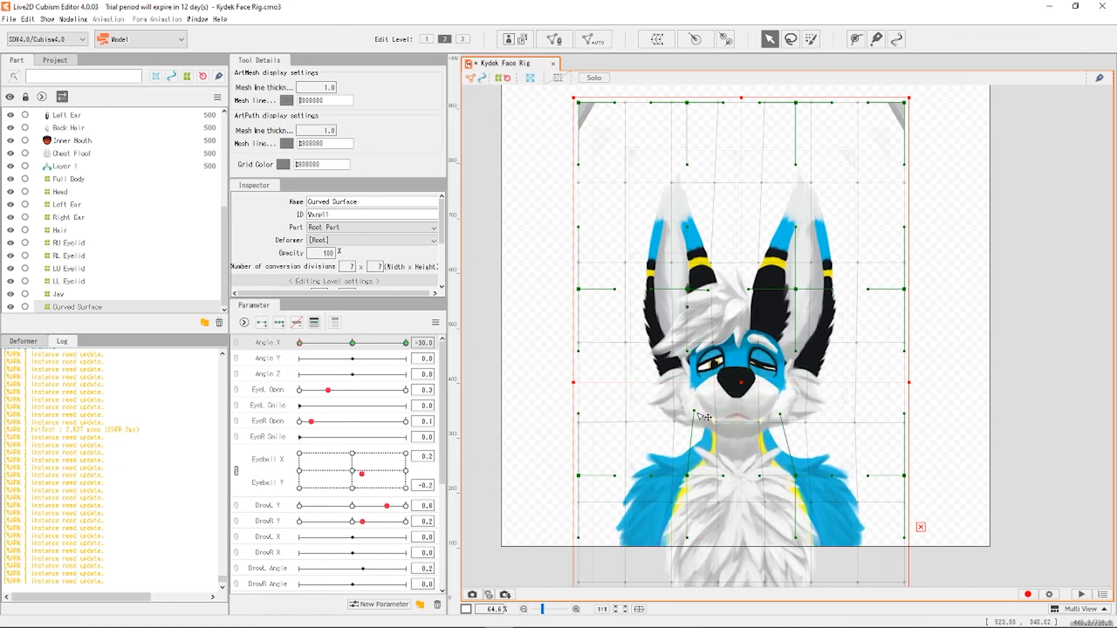
{"action": "left_click_drag", "start_coordinate": [694, 411], "coordinate": [683, 412]}
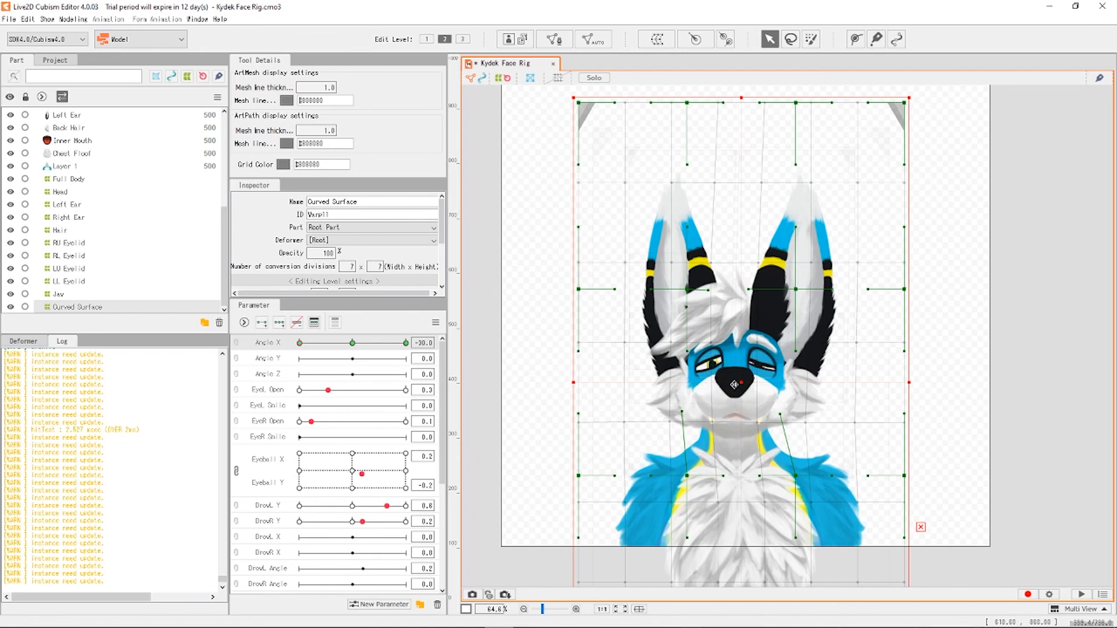
{"action": "scroll", "coordinate": [731, 388], "scroll_direction": "up", "scroll_amount": 4}
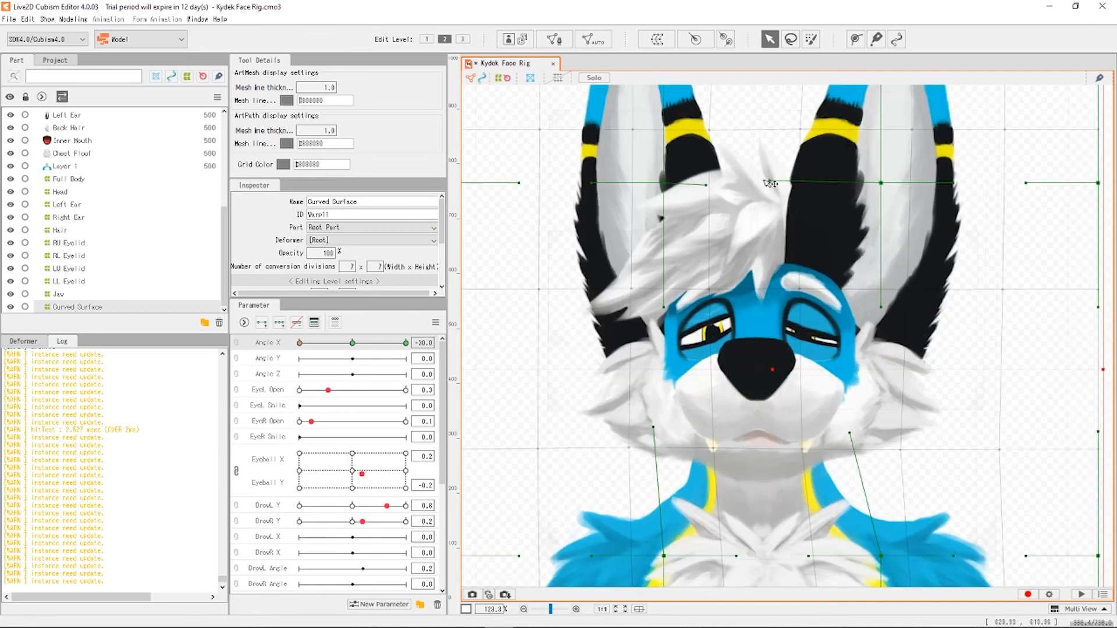
{"action": "scroll", "coordinate": [756, 368], "scroll_direction": "down", "scroll_amount": 4}
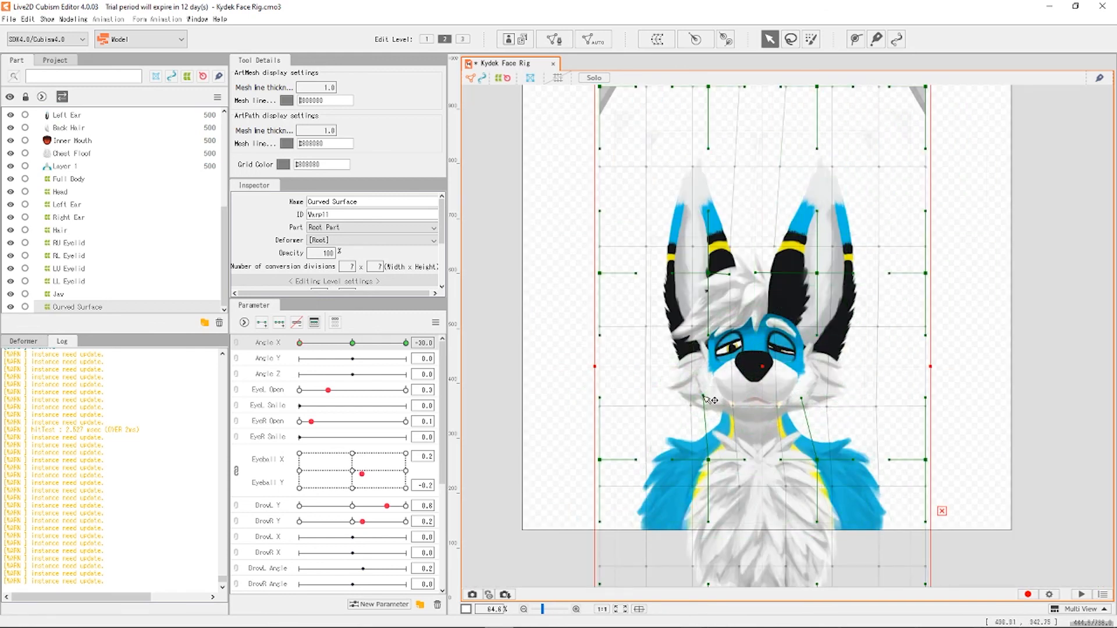
Try to bend the face leftward with the Curved Surface's Bezier handles beside the jaw and forehead.
{"action": "left_click_drag", "start_coordinate": [704, 397], "coordinate": [681, 397]}
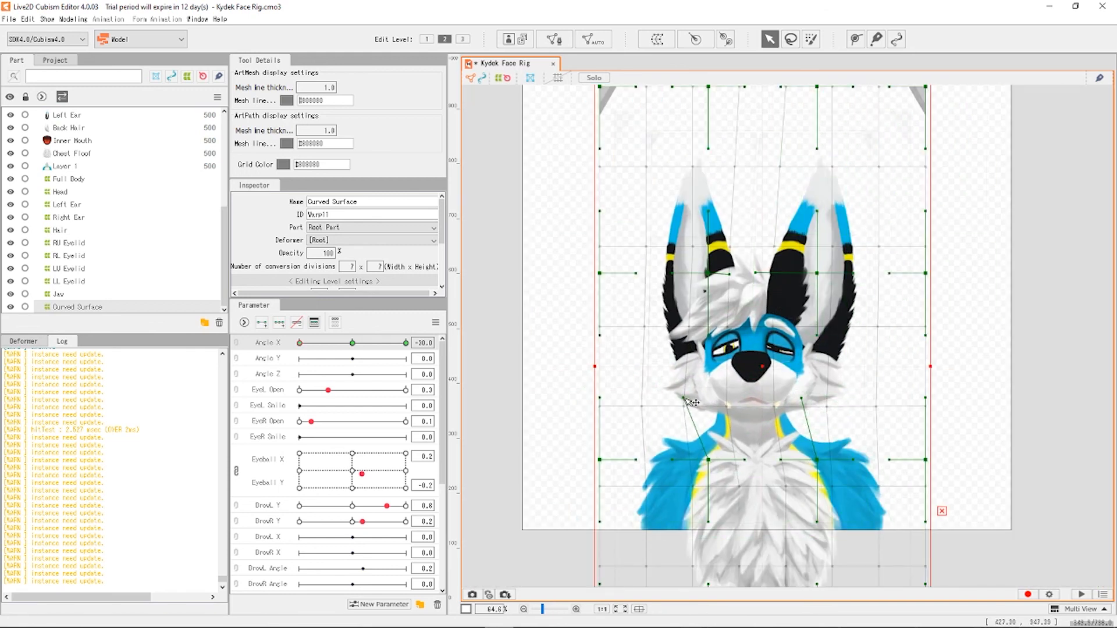
{"action": "left_click_drag", "start_coordinate": [802, 397], "coordinate": [783, 397]}
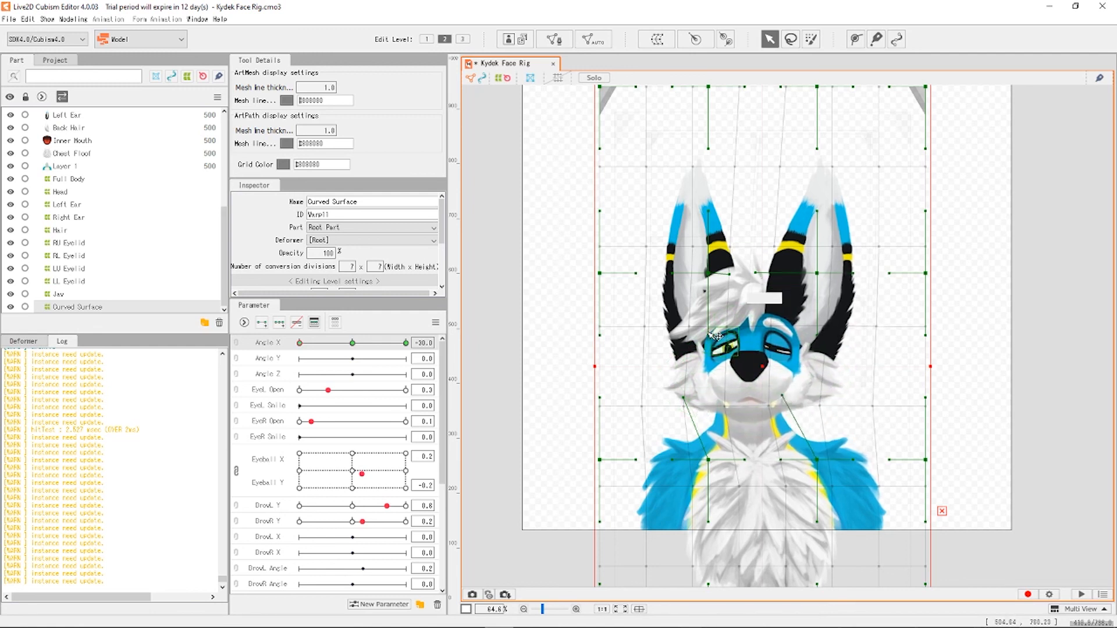
{"action": "left_click_drag", "start_coordinate": [709, 337], "coordinate": [695, 336]}
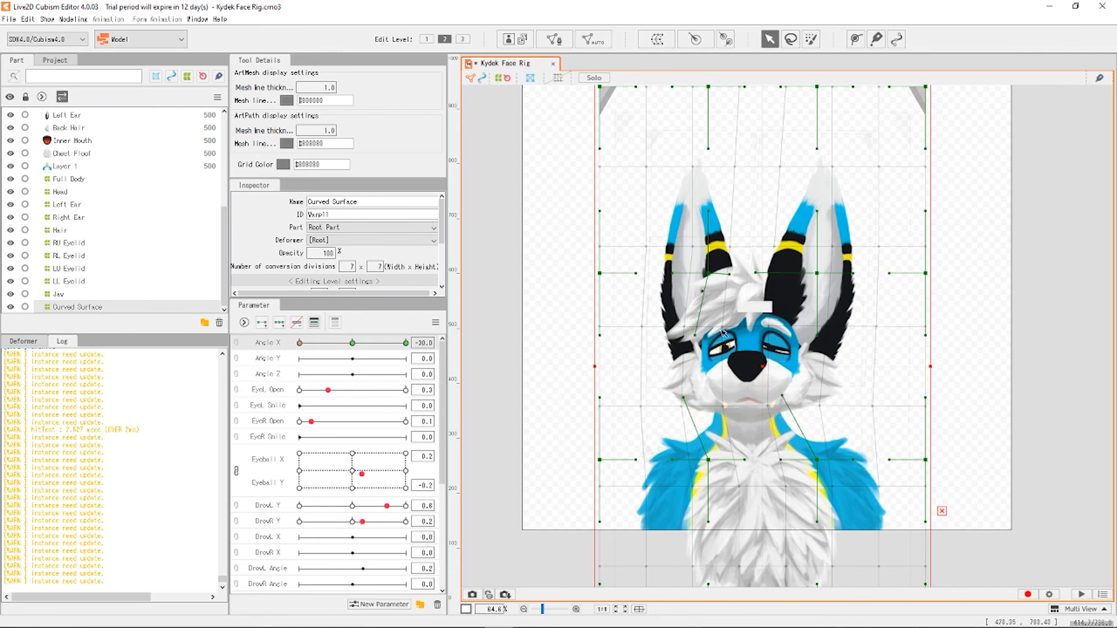
{"action": "left_click_drag", "start_coordinate": [823, 338], "coordinate": [789, 330]}
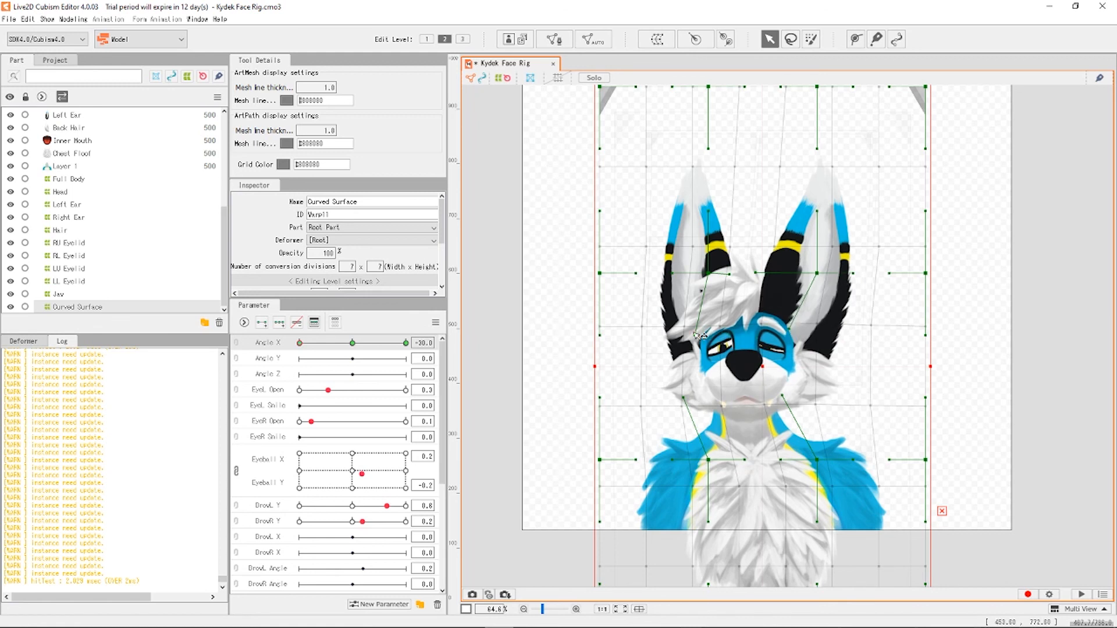
{"action": "left_click_drag", "start_coordinate": [696, 337], "coordinate": [686, 337]}
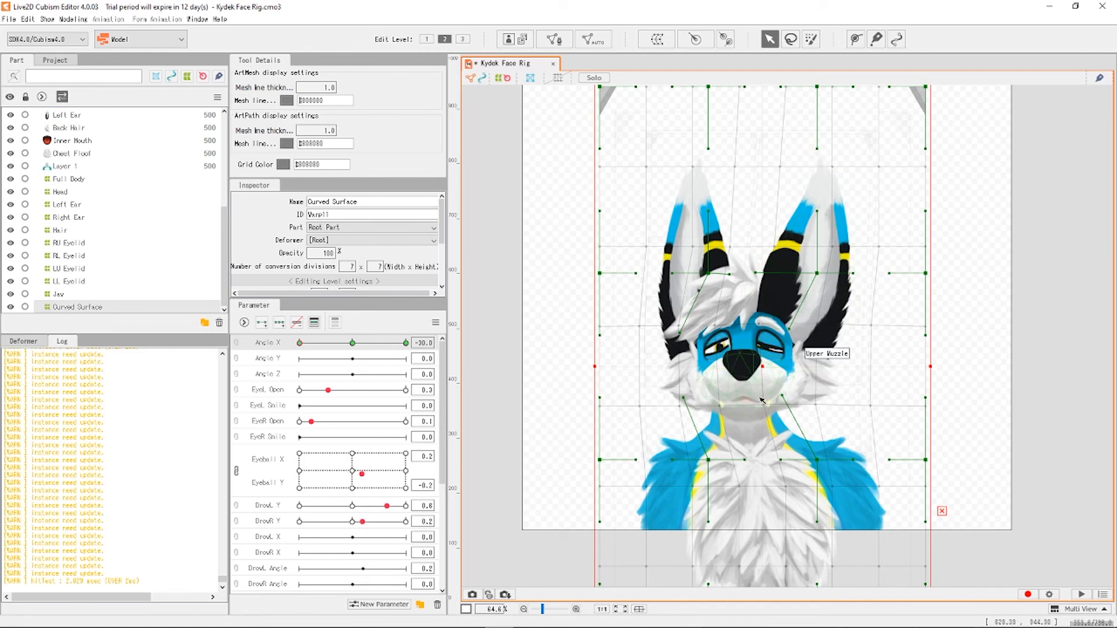
Try to move the Curved Surface's grid points at the mouth and forehead leftward at edit level 3.
{"action": "scroll", "coordinate": [762, 400], "scroll_direction": "up", "scroll_amount": 6}
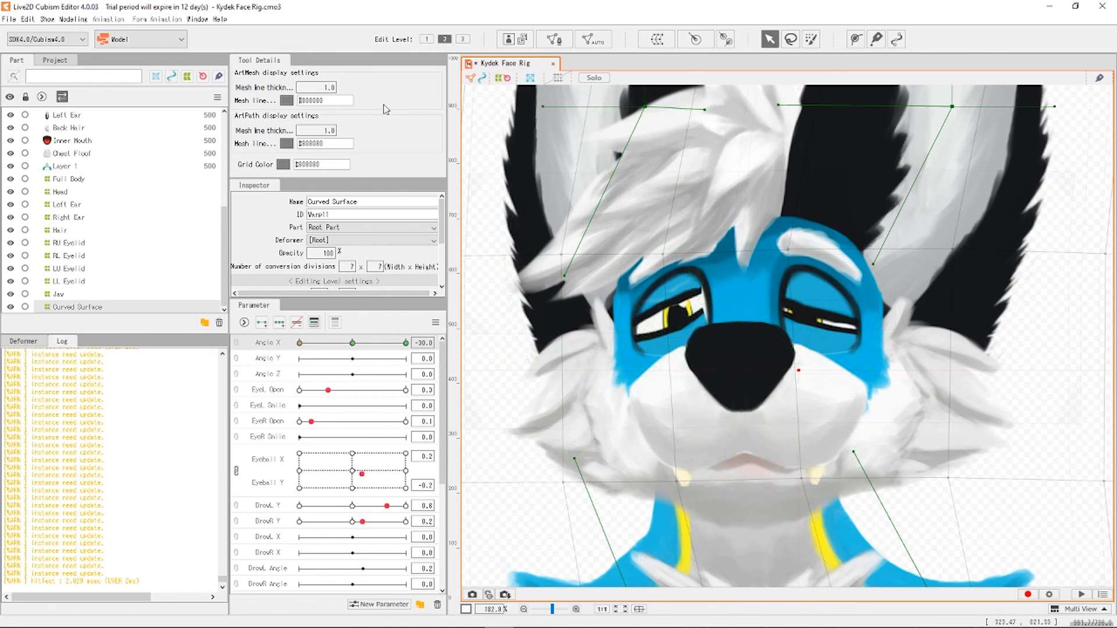
{"action": "left_click", "coordinate": [462, 40]}
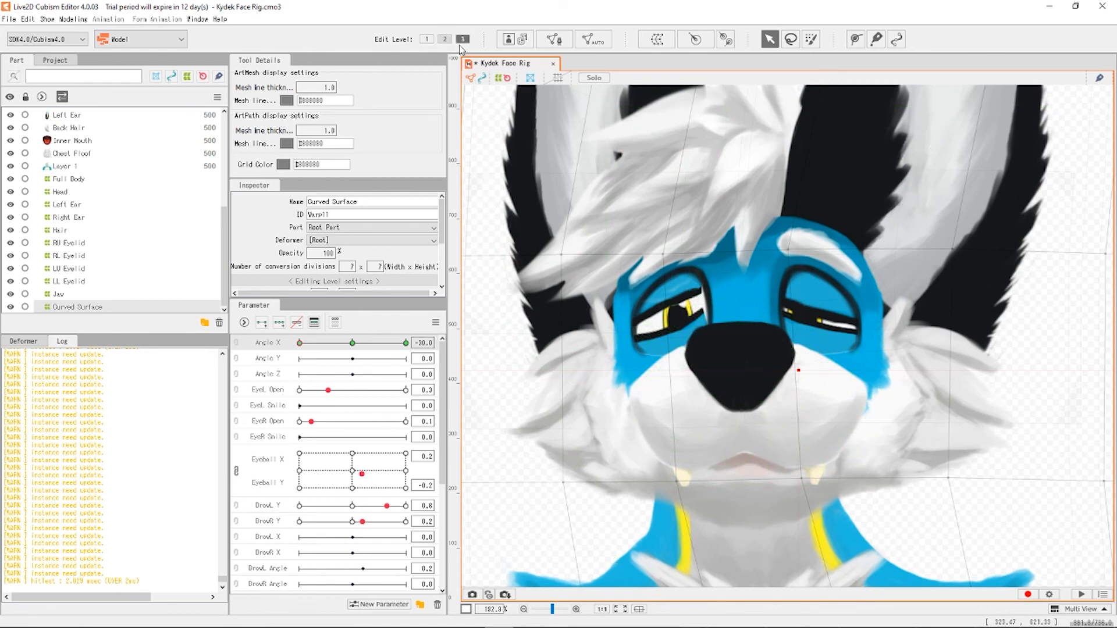
{"action": "left_click_drag", "start_coordinate": [678, 483], "coordinate": [648, 481]}
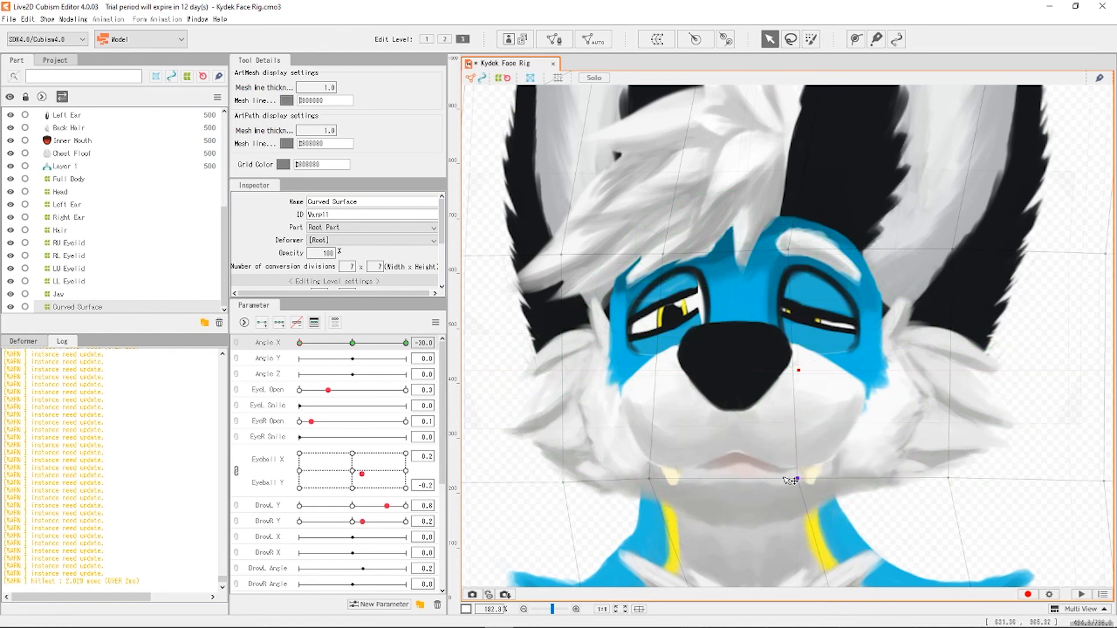
{"action": "left_click_drag", "start_coordinate": [801, 478], "coordinate": [757, 478]}
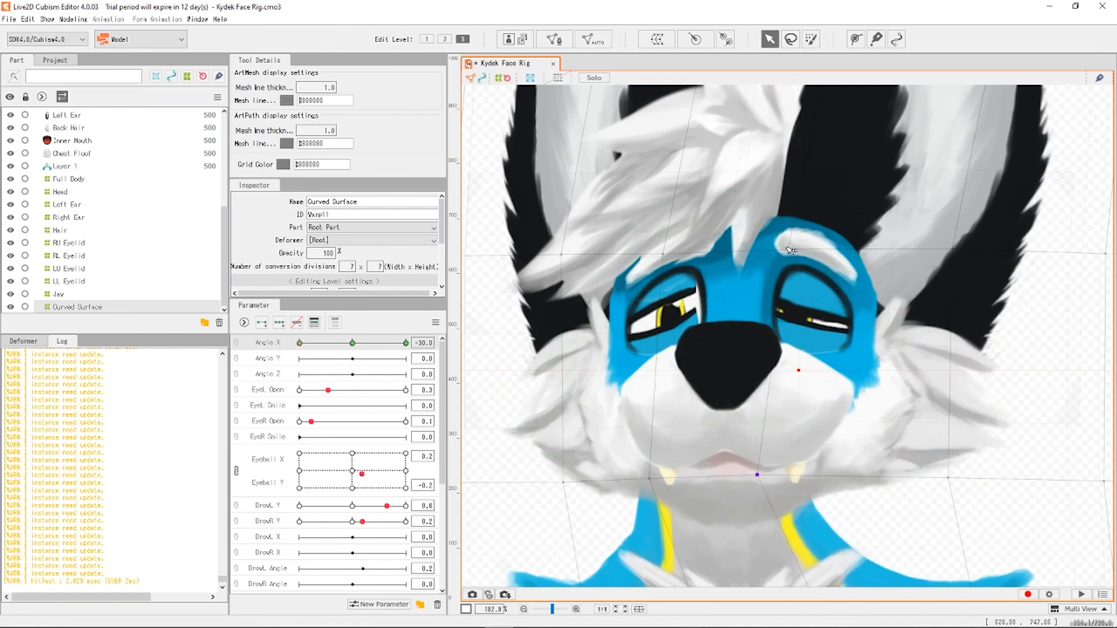
{"action": "left_click_drag", "start_coordinate": [791, 252], "coordinate": [748, 254]}
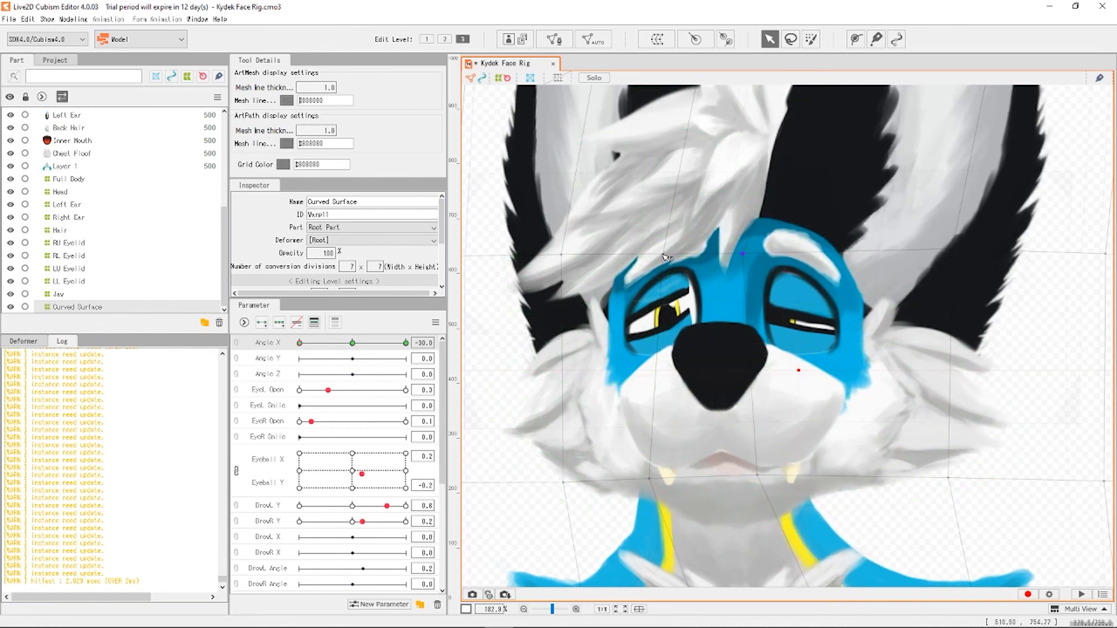
Undo all the handle and grid point deformations made to the Curved Surface for the face turn.
{"action": "mouse_move", "coordinate": [664, 253]}
{"action": "left_mouse_down"}
{"action": "mouse_move", "coordinate": [646, 254]}
{"action": "mouse_move", "coordinate": [664, 258]}
{"action": "left_mouse_up"}
{"action": "left_click_drag", "start_coordinate": [743, 253], "coordinate": [788, 249]}
{"action": "left_click_drag", "start_coordinate": [757, 475], "coordinate": [802, 478]}
{"action": "left_click_drag", "start_coordinate": [649, 478], "coordinate": [676, 481]}
{"action": "key", "text": "ctrl+z"}
{"action": "key", "text": "ctrl+z"}
{"action": "key", "text": "ctrl+z"}
{"action": "key", "text": "ctrl+z"}
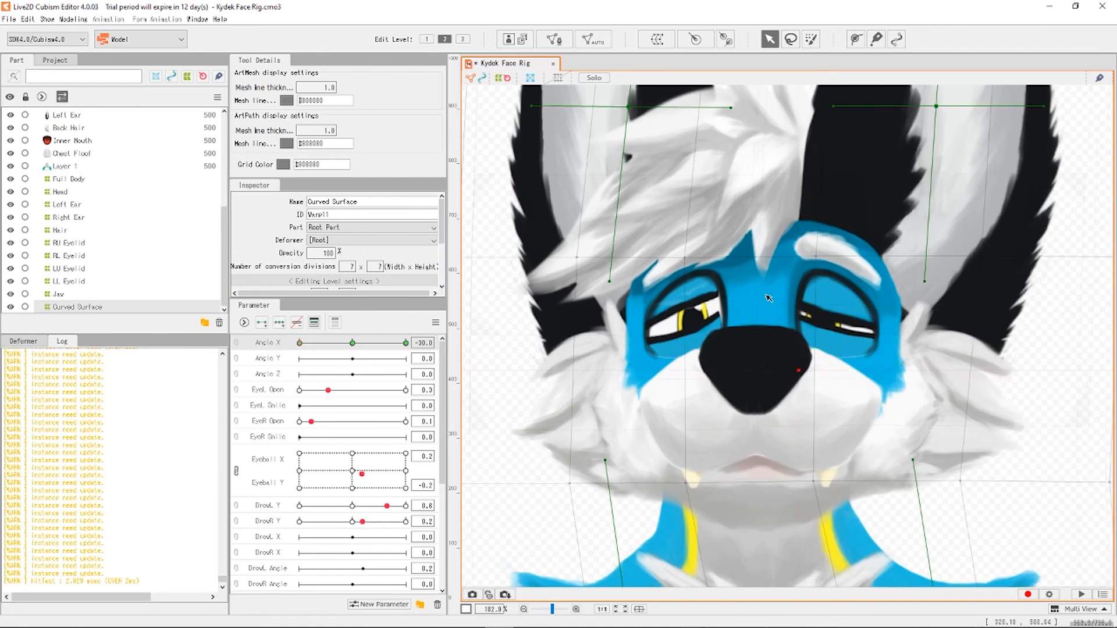
{"action": "key", "text": "ctrl+z"}
{"action": "key", "text": "ctrl+z"}
{"action": "key", "text": "ctrl+z"}
{"action": "key", "text": "ctrl+z"}
{"action": "key", "text": "ctrl+z"}
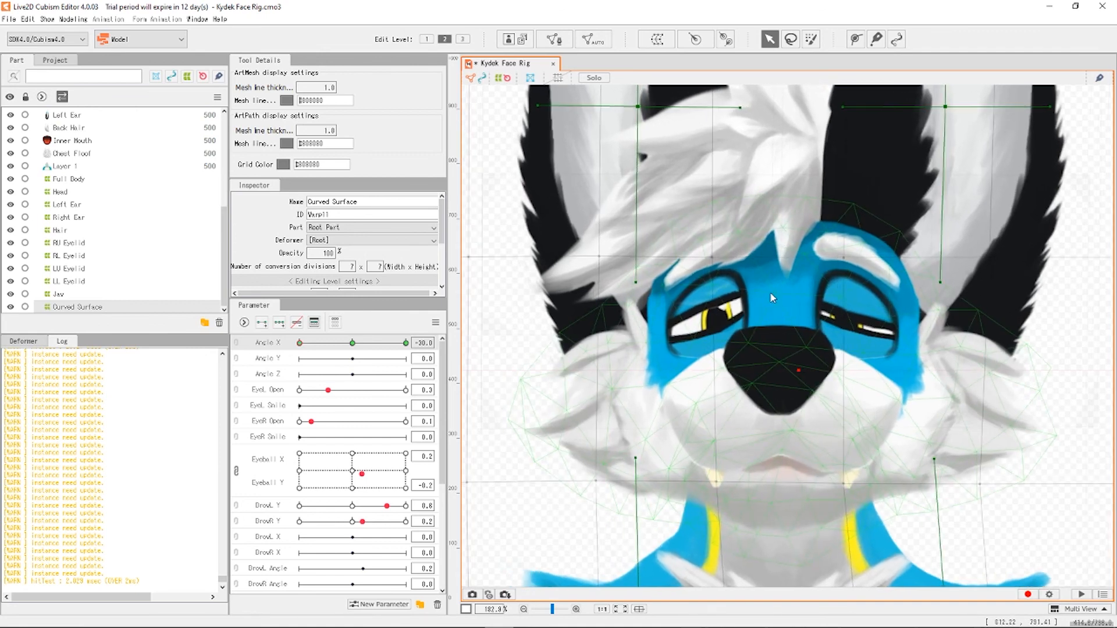
{"action": "scroll", "coordinate": [773, 296], "scroll_direction": "down", "scroll_amount": 5}
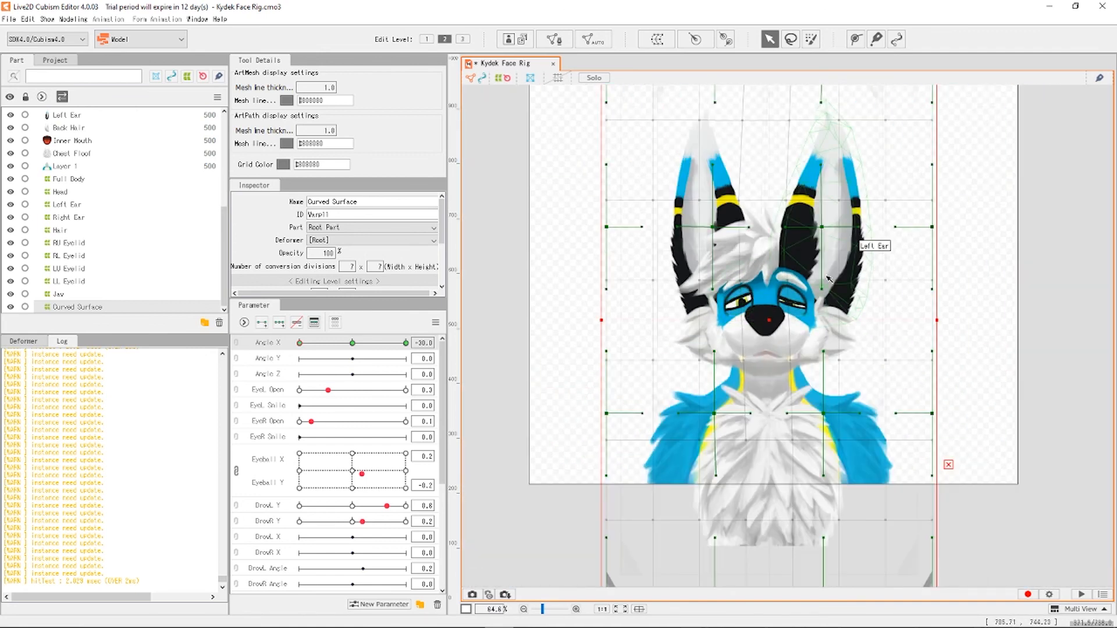
{"action": "key", "text": "ctrl+z"}
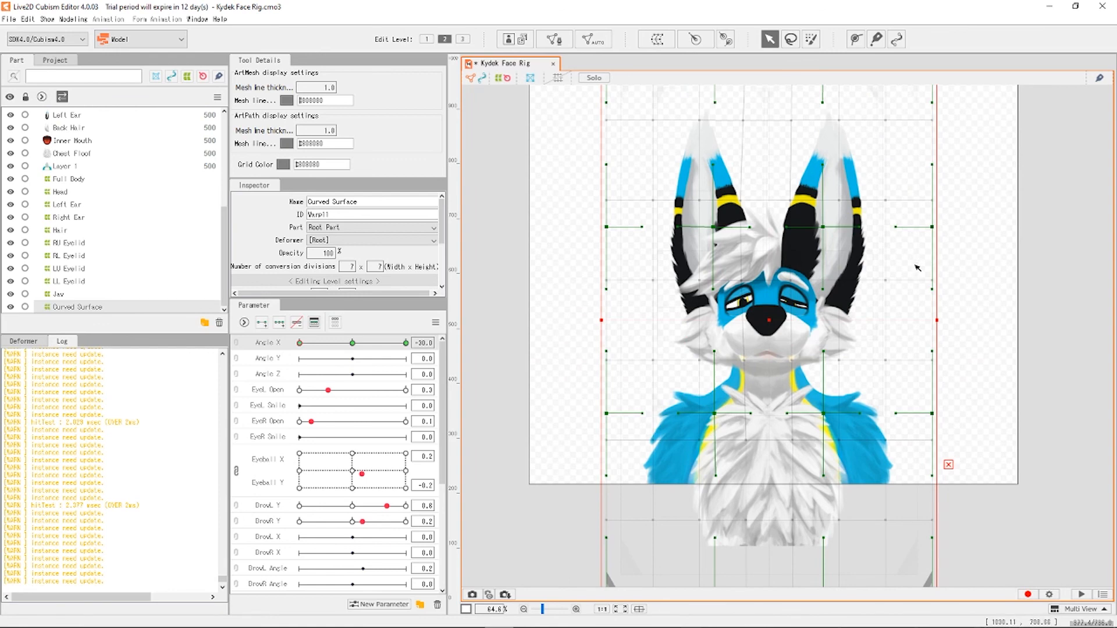
Switch the Curved Surface to edit level 3 for adjusting individual grid points around the face.
{"action": "scroll", "coordinate": [771, 281], "scroll_direction": "up", "scroll_amount": 5}
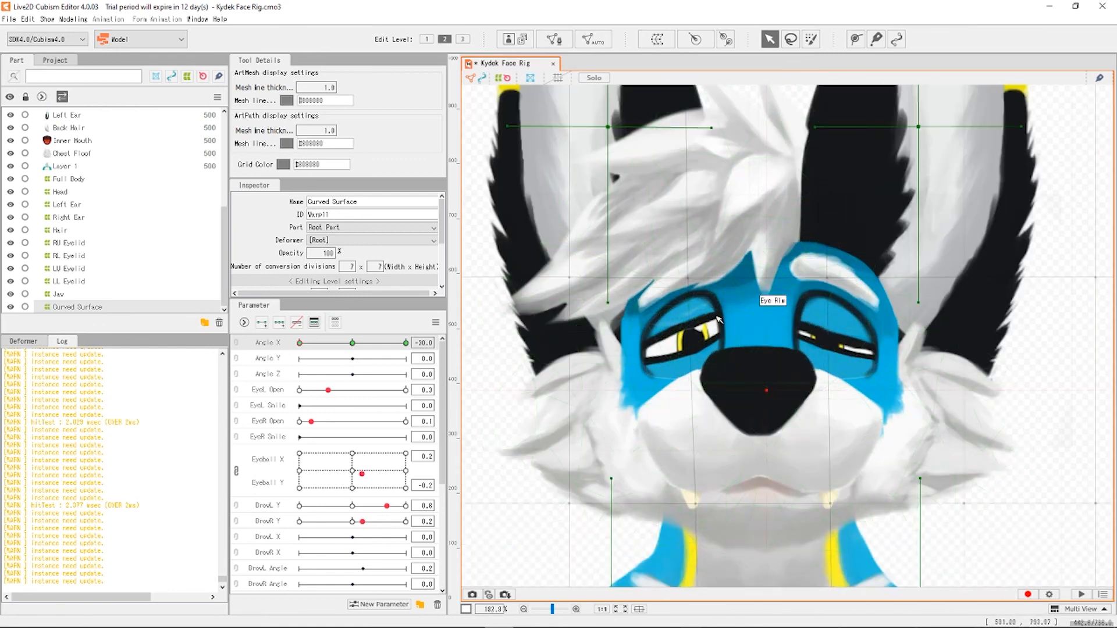
{"action": "scroll", "coordinate": [719, 319], "scroll_direction": "up", "scroll_amount": 2}
{"action": "key", "text": "3"}
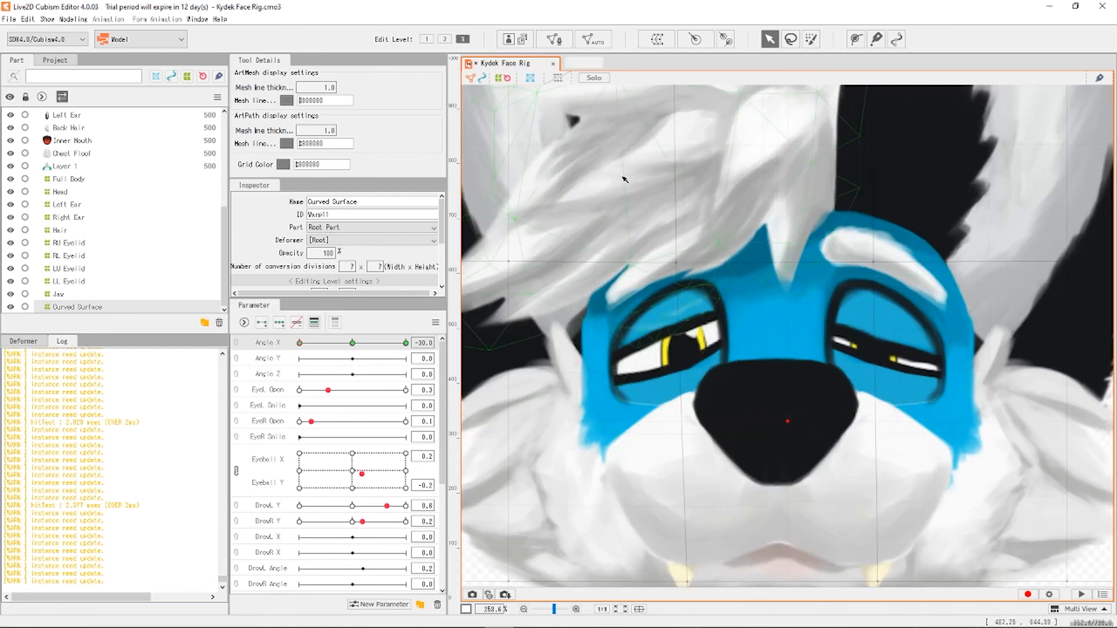
Try to shift the two forehead grid points and the mouth-level point of the Curved Surface, and undo the moves.
{"action": "left_click_drag", "start_coordinate": [676, 263], "coordinate": [644, 263]}
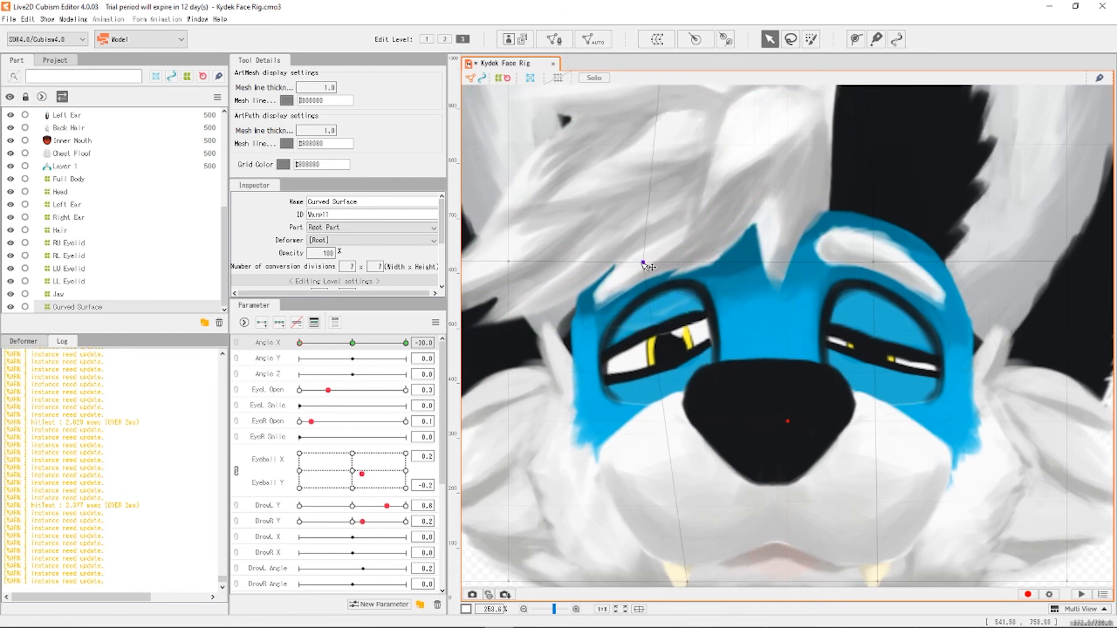
{"action": "left_click_drag", "start_coordinate": [873, 263], "coordinate": [832, 261]}
{"action": "scroll", "coordinate": [737, 402], "scroll_direction": "down", "scroll_amount": 2}
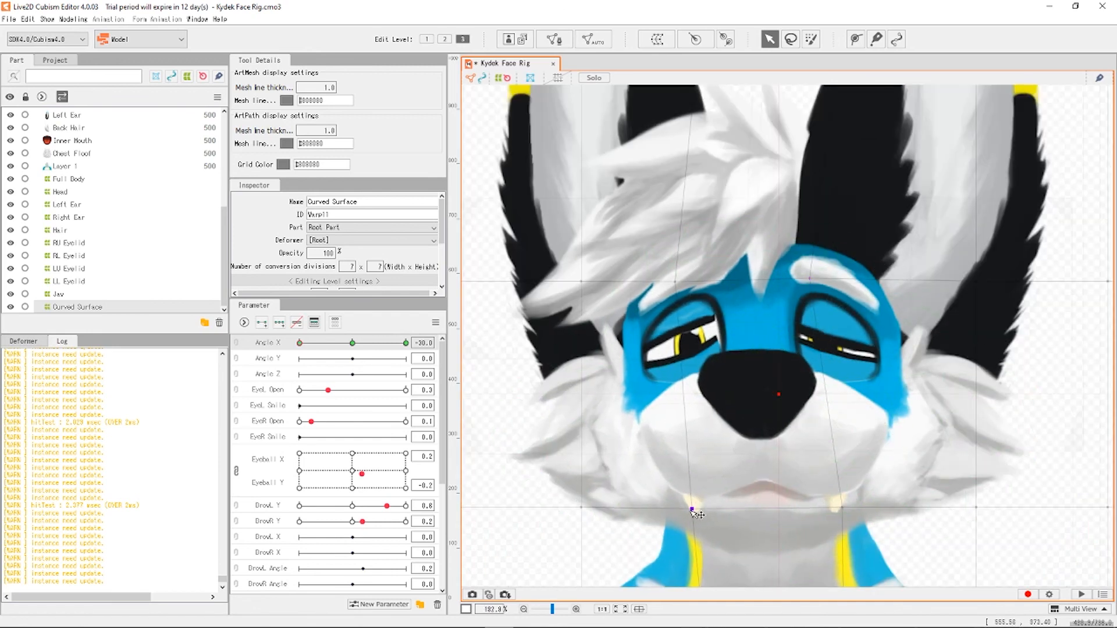
{"action": "left_click", "coordinate": [715, 506]}
{"action": "key", "text": "ctrl+z"}
{"action": "key", "text": "ctrl+z"}
{"action": "key", "text": "ctrl+z"}
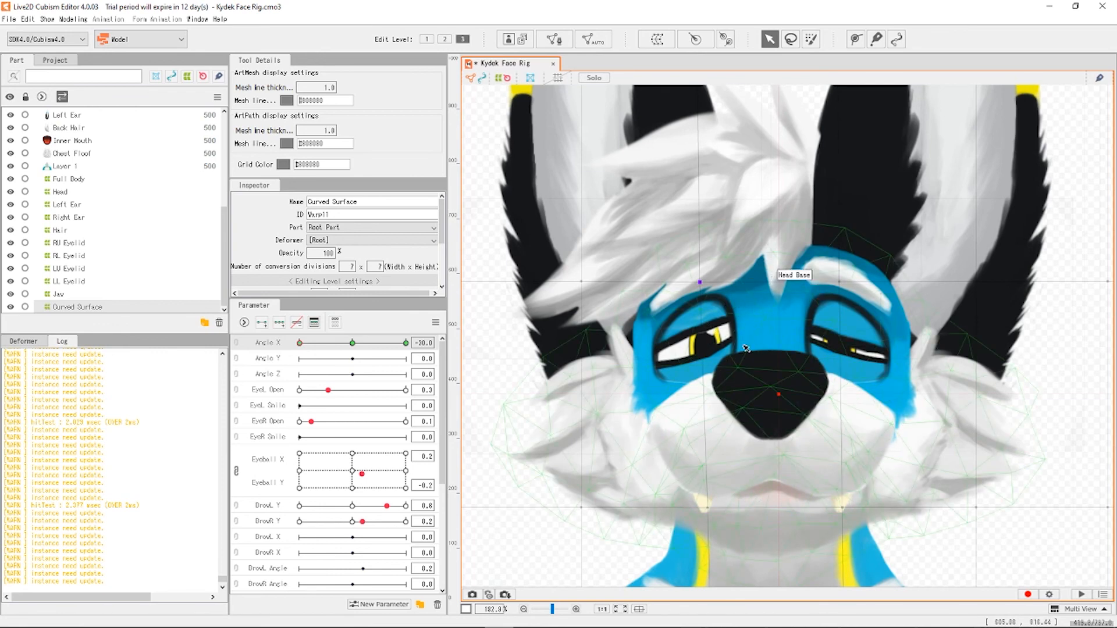
Narrow the Curved Surface at Angle X -30 by moving the upper and lower corners of its right edge inward.
{"action": "scroll", "coordinate": [785, 279], "scroll_direction": "down", "scroll_amount": 5}
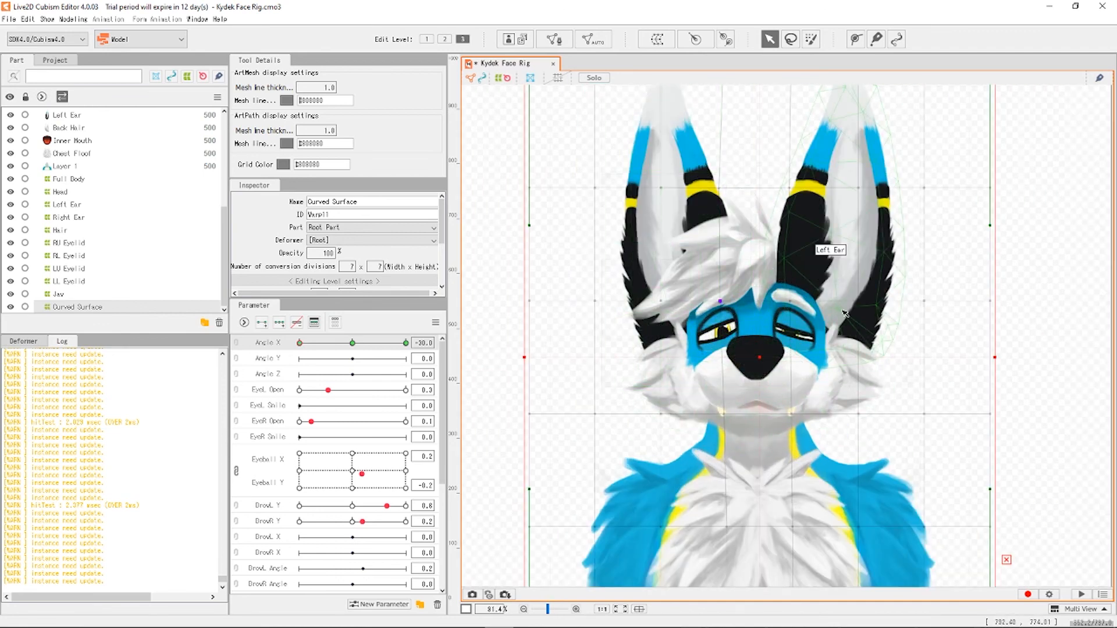
{"action": "scroll", "coordinate": [826, 302], "scroll_direction": "down", "scroll_amount": 3}
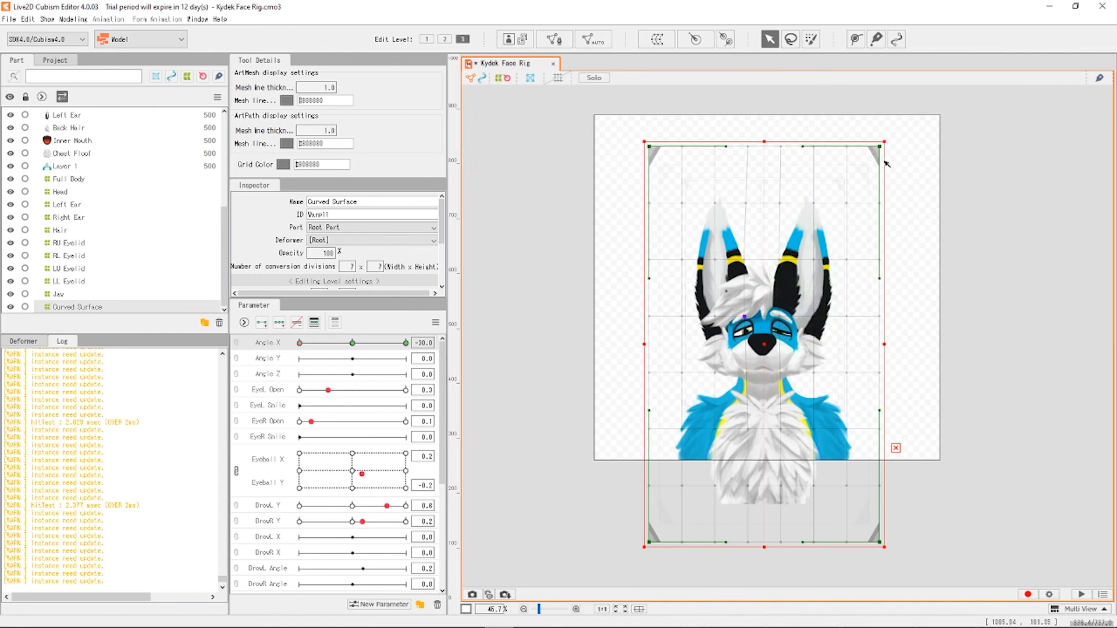
{"action": "left_click_drag", "start_coordinate": [881, 146], "coordinate": [861, 146]}
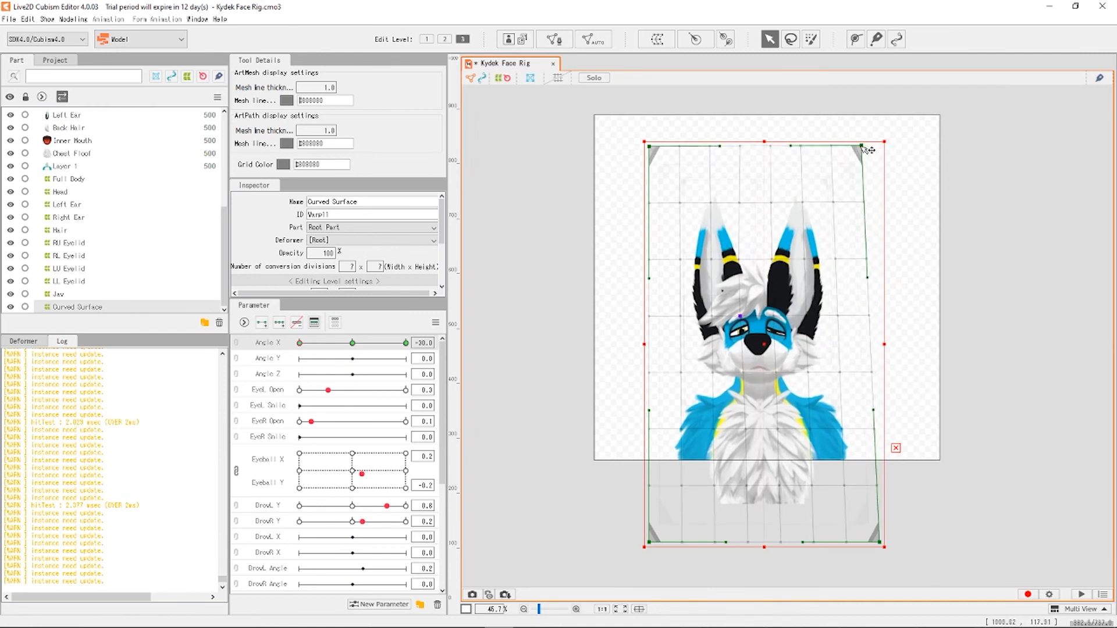
{"action": "left_click_drag", "start_coordinate": [883, 542], "coordinate": [864, 544]}
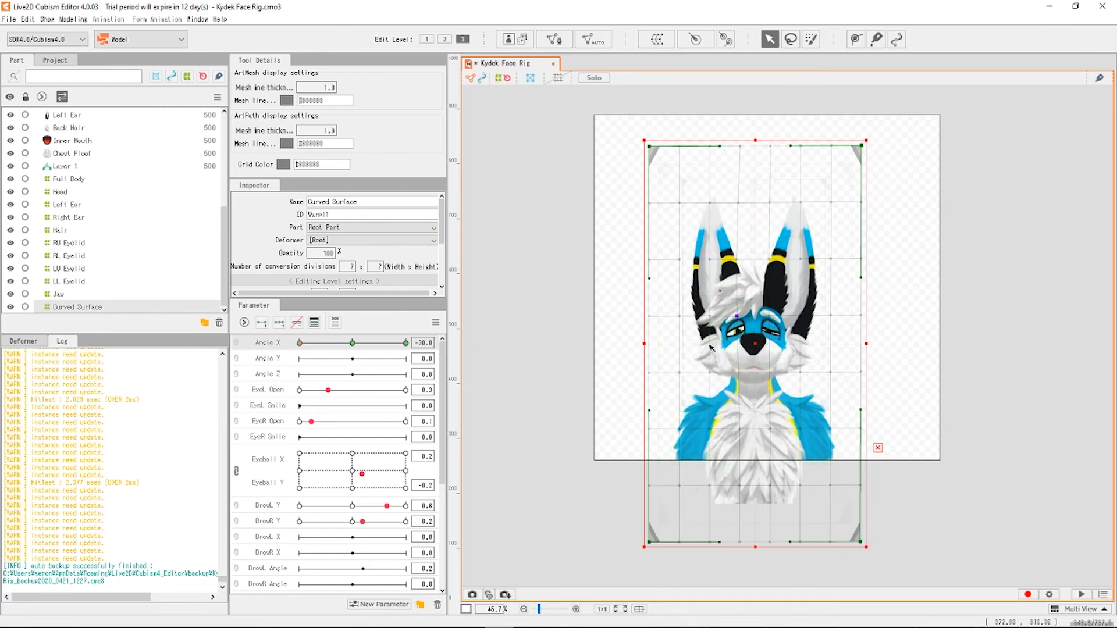
{"action": "scroll", "coordinate": [767, 346], "scroll_direction": "up", "scroll_amount": 3}
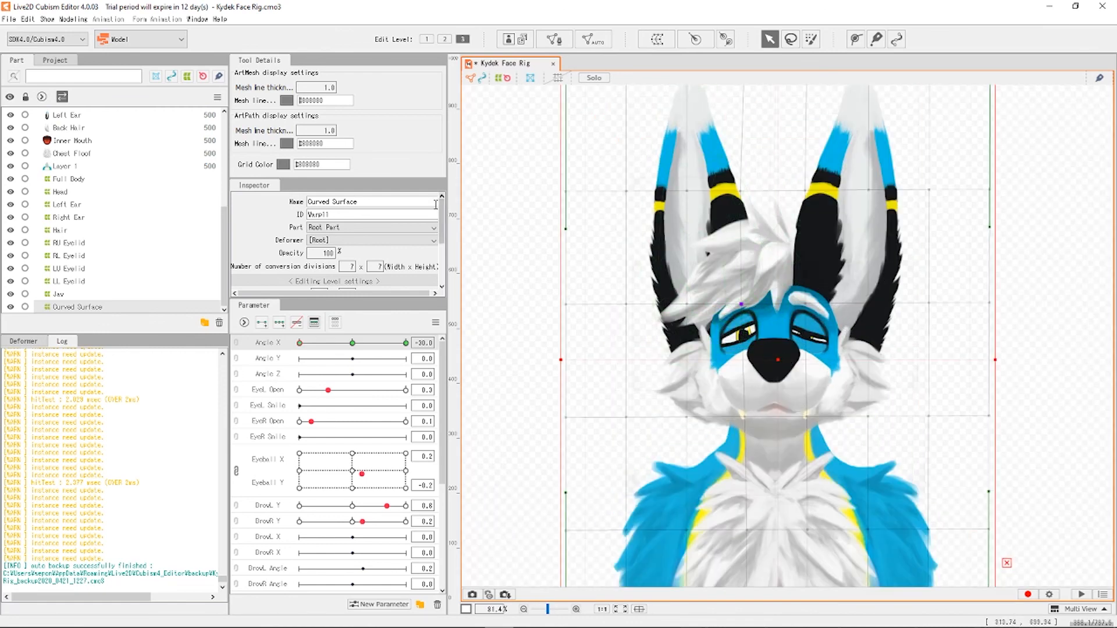
Bend both sides of the Curved Surface left at Angle X -30 by shifting its four side-edge handles.
{"action": "left_click_drag", "start_coordinate": [567, 229], "coordinate": [545, 226]}
{"action": "left_click_drag", "start_coordinate": [567, 494], "coordinate": [541, 492]}
{"action": "left_click_drag", "start_coordinate": [989, 228], "coordinate": [955, 228]}
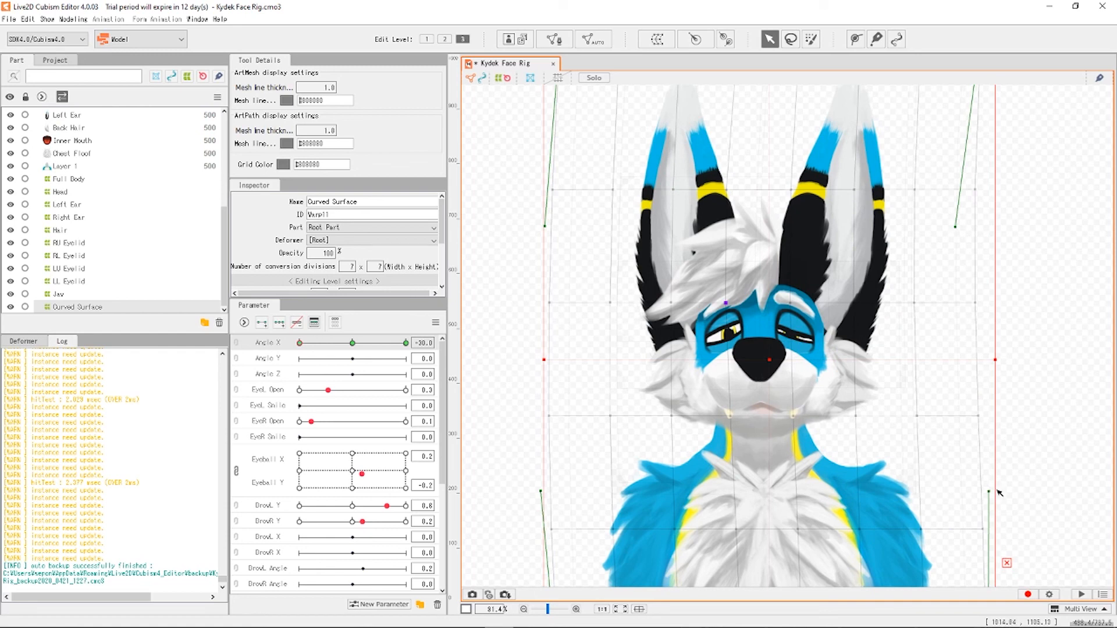
{"action": "left_click_drag", "start_coordinate": [993, 495], "coordinate": [964, 495]}
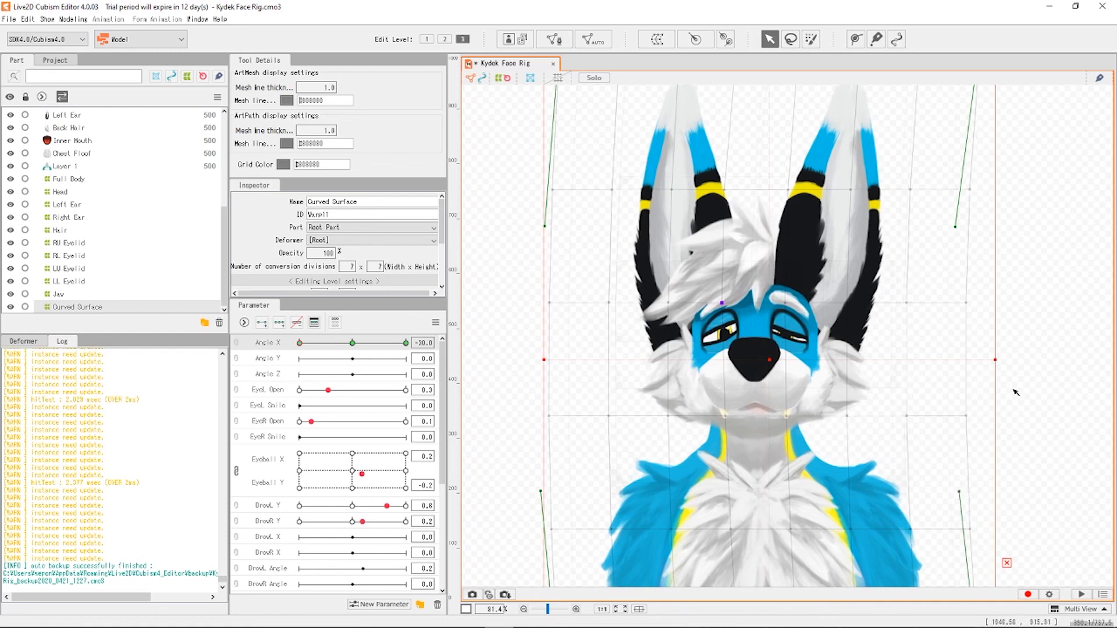
{"action": "scroll", "coordinate": [814, 379], "scroll_direction": "down", "scroll_amount": 5}
{"action": "left_click", "coordinate": [1000, 402]}
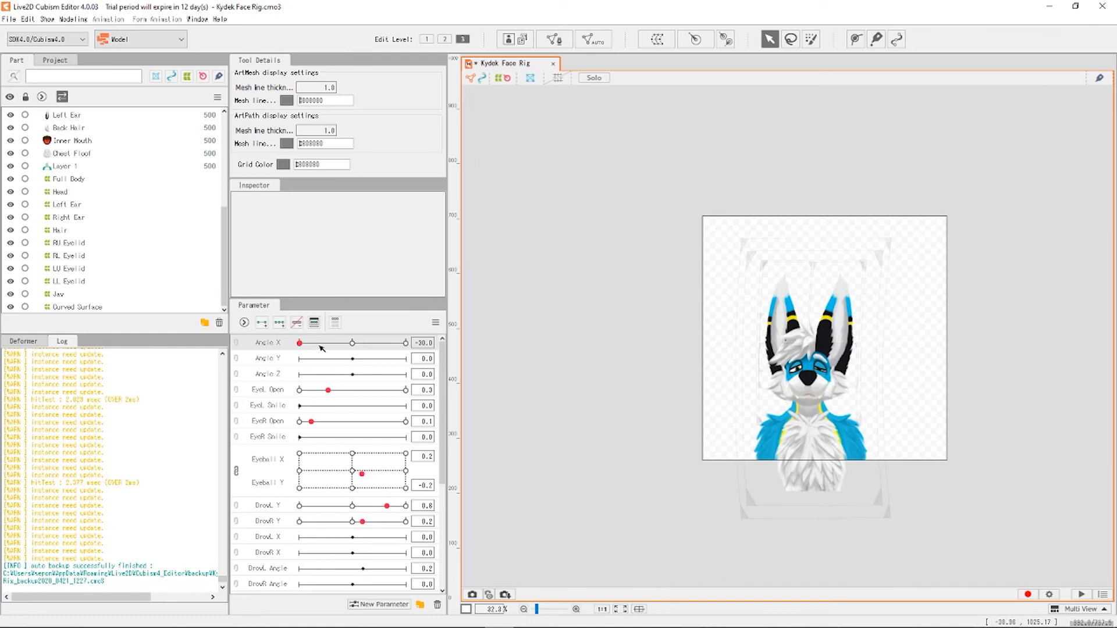
Set Angle X to 30 and shift the four side-edge handles of the Curved Surface to the right.
{"action": "left_click_drag", "start_coordinate": [321, 348], "coordinate": [395, 354]}
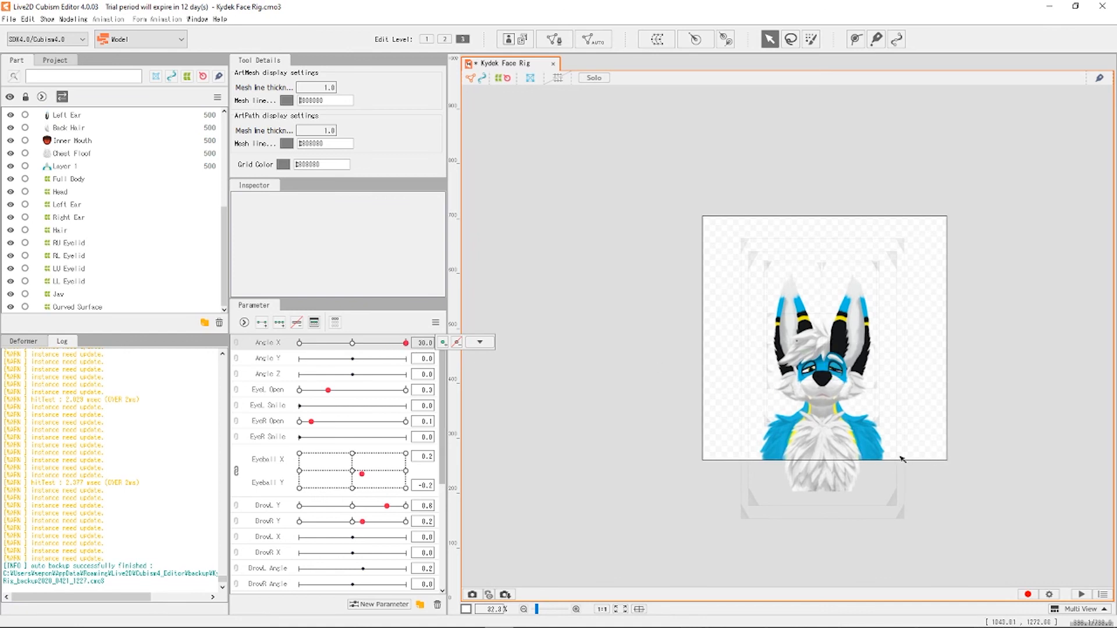
{"action": "left_click", "coordinate": [813, 457]}
{"action": "scroll", "coordinate": [809, 419], "scroll_direction": "up", "scroll_amount": 2}
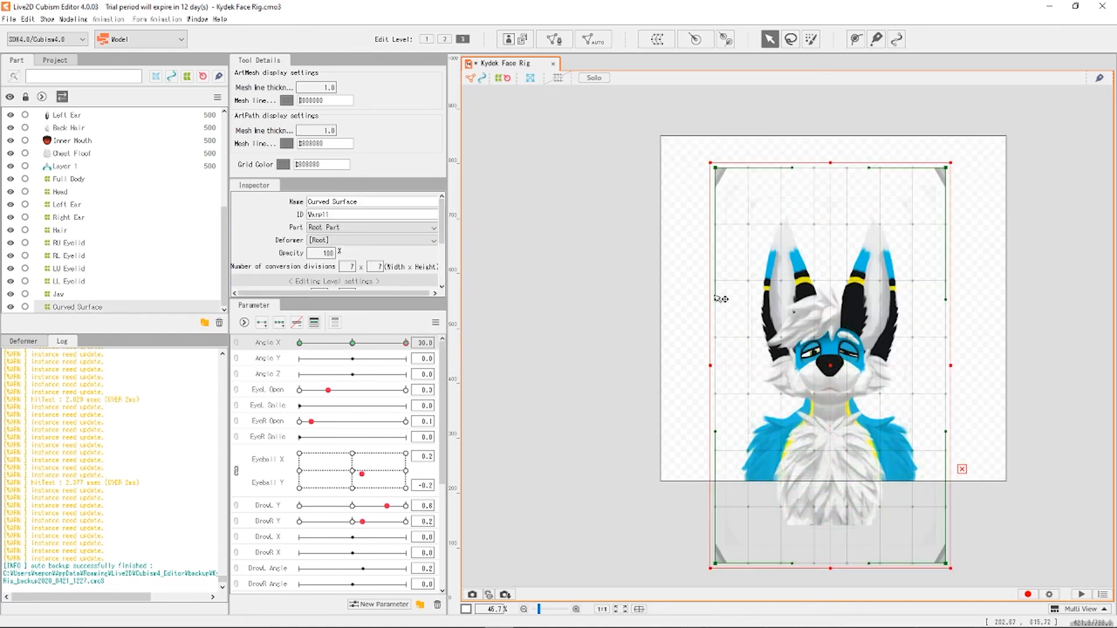
{"action": "left_click_drag", "start_coordinate": [716, 300], "coordinate": [740, 297]}
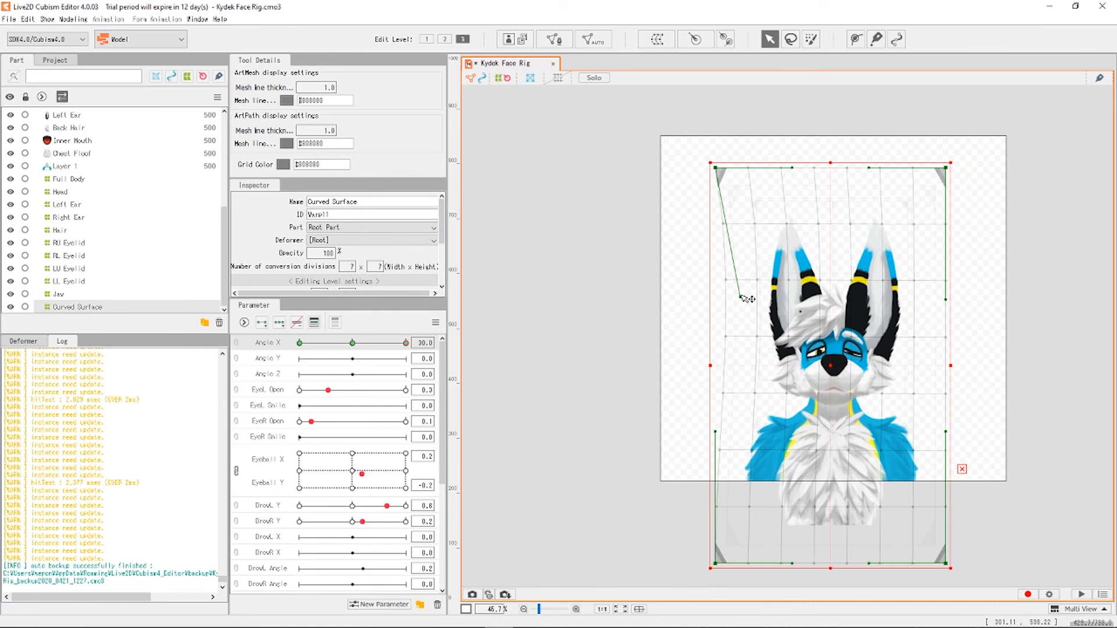
{"action": "left_click_drag", "start_coordinate": [719, 435], "coordinate": [743, 444]}
{"action": "left_click_drag", "start_coordinate": [947, 301], "coordinate": [962, 299]}
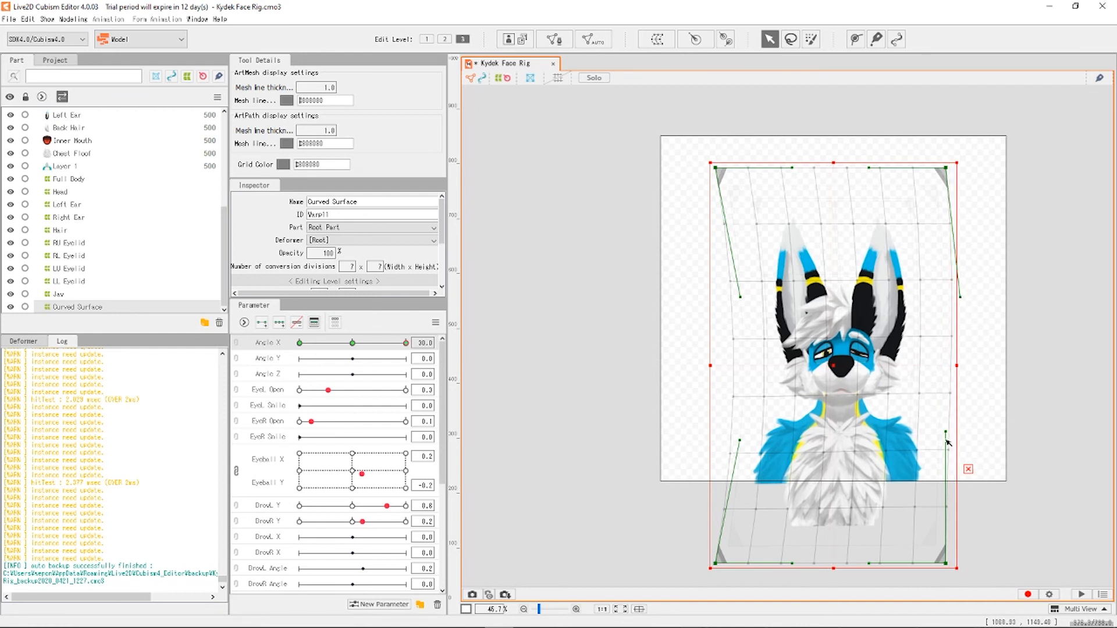
{"action": "left_click_drag", "start_coordinate": [945, 432], "coordinate": [963, 430]}
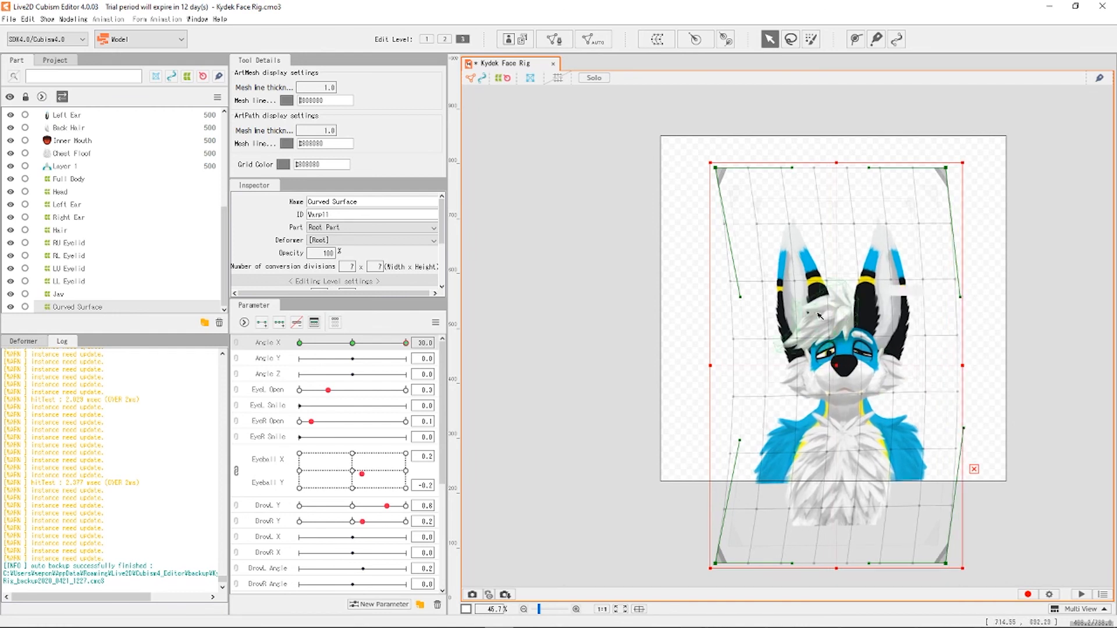
Narrow the middle of the Curved Surface at Angle X 0 by moving its four side-edge handles slightly inward.
{"action": "left_click_drag", "start_coordinate": [406, 343], "coordinate": [355, 360]}
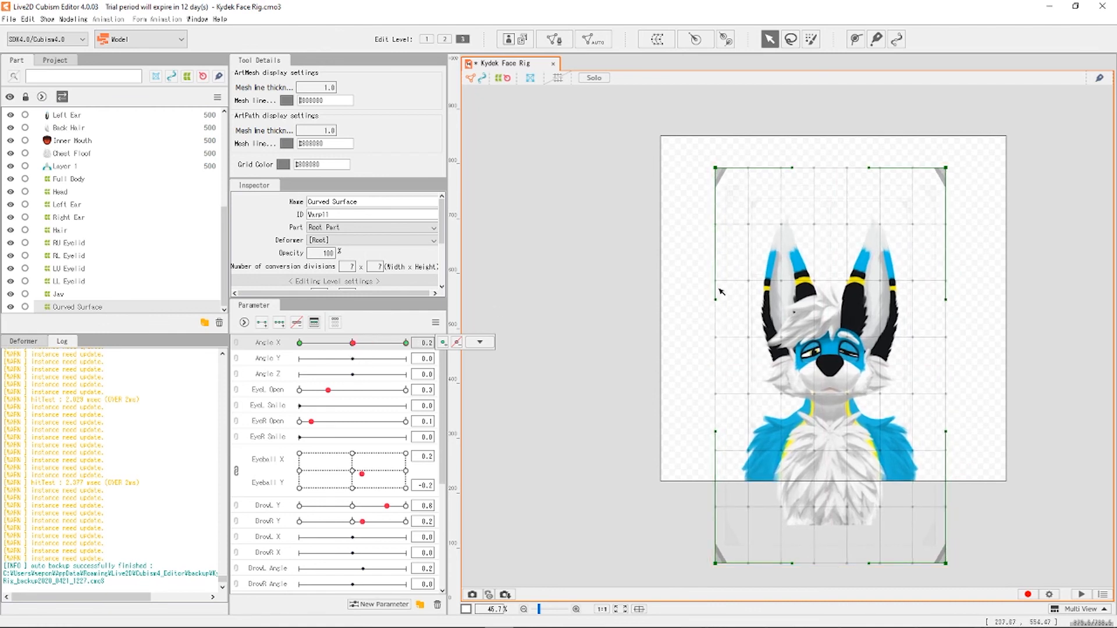
{"action": "left_click_drag", "start_coordinate": [715, 300], "coordinate": [731, 301]}
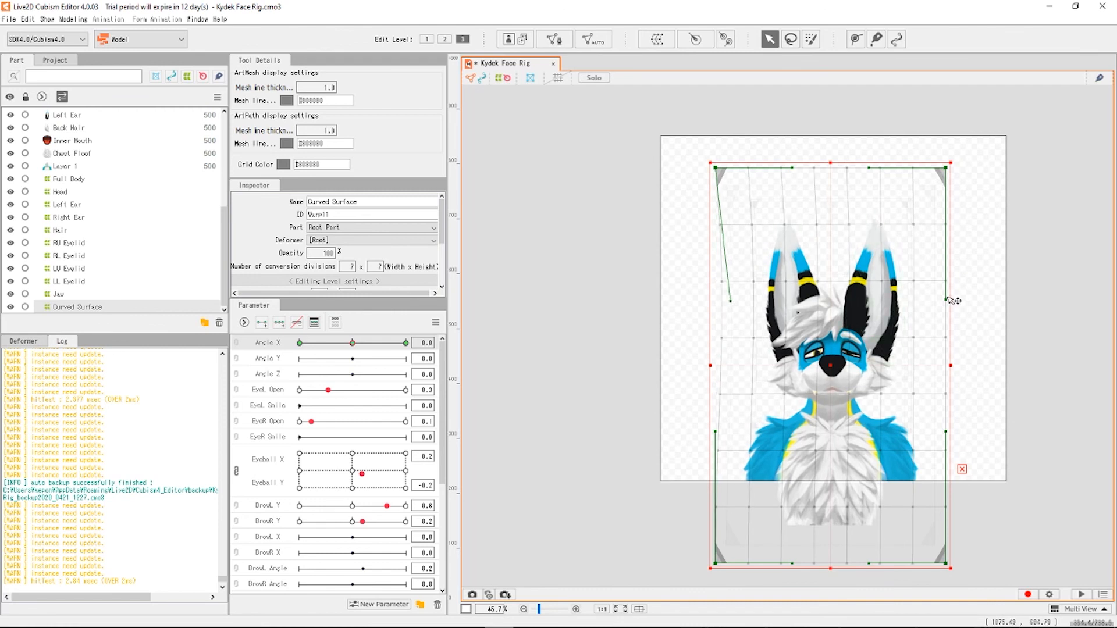
{"action": "left_click_drag", "start_coordinate": [946, 303], "coordinate": [931, 302]}
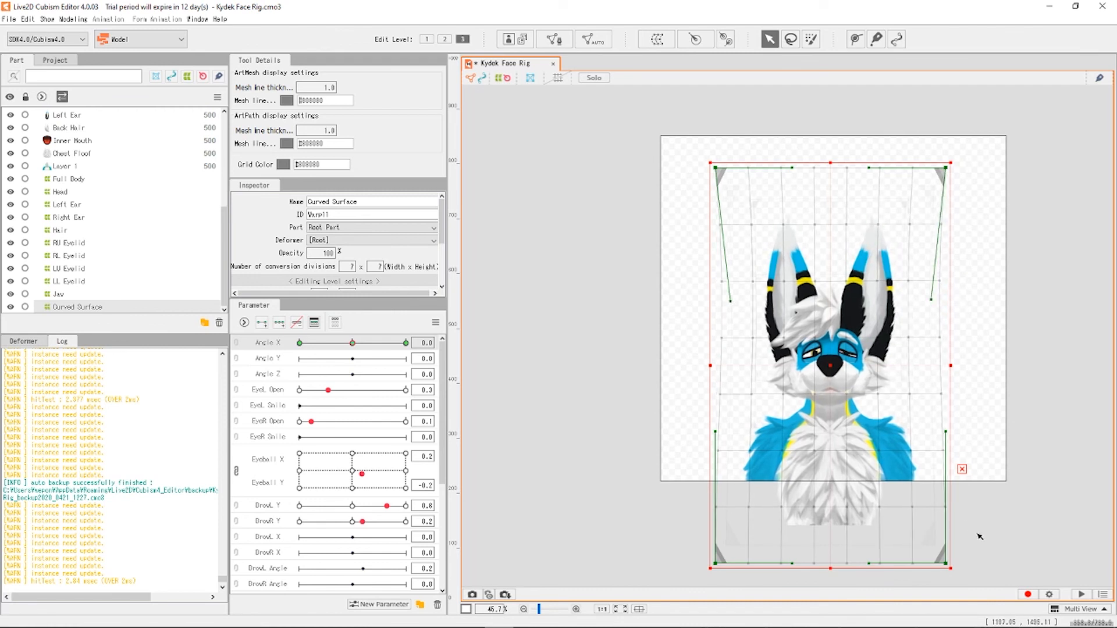
{"action": "left_click_drag", "start_coordinate": [948, 435], "coordinate": [935, 433]}
{"action": "left_click_drag", "start_coordinate": [717, 434], "coordinate": [731, 435]}
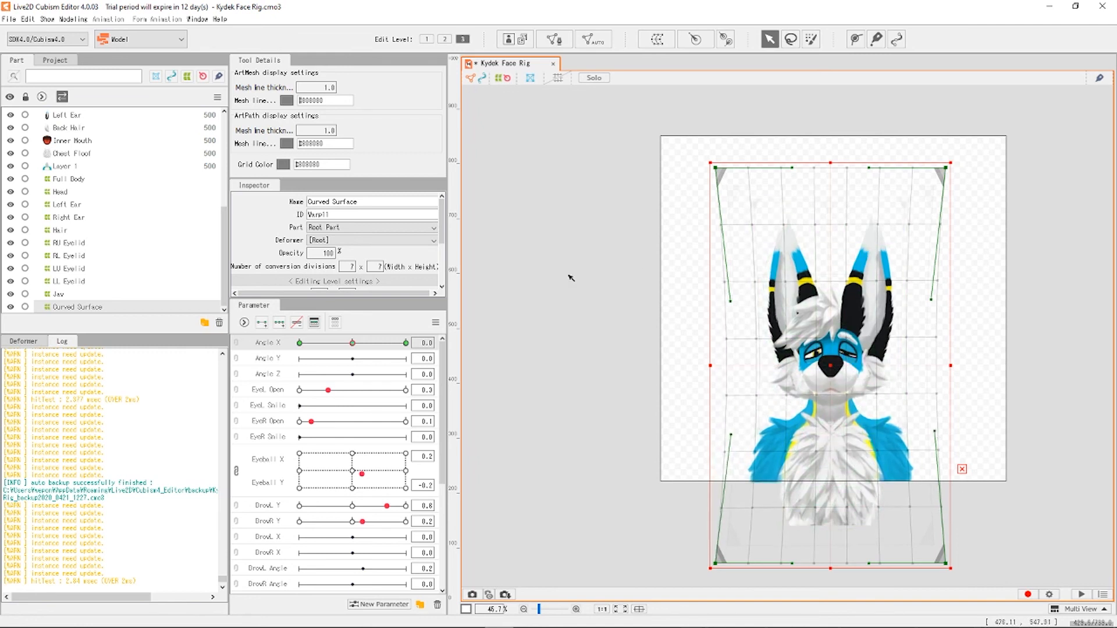
Refine the Curved Surface at Angle X 30, moving the right-edge handles inward and the left-edge handles slightly right.
{"action": "left_click_drag", "start_coordinate": [352, 342], "coordinate": [428, 348]}
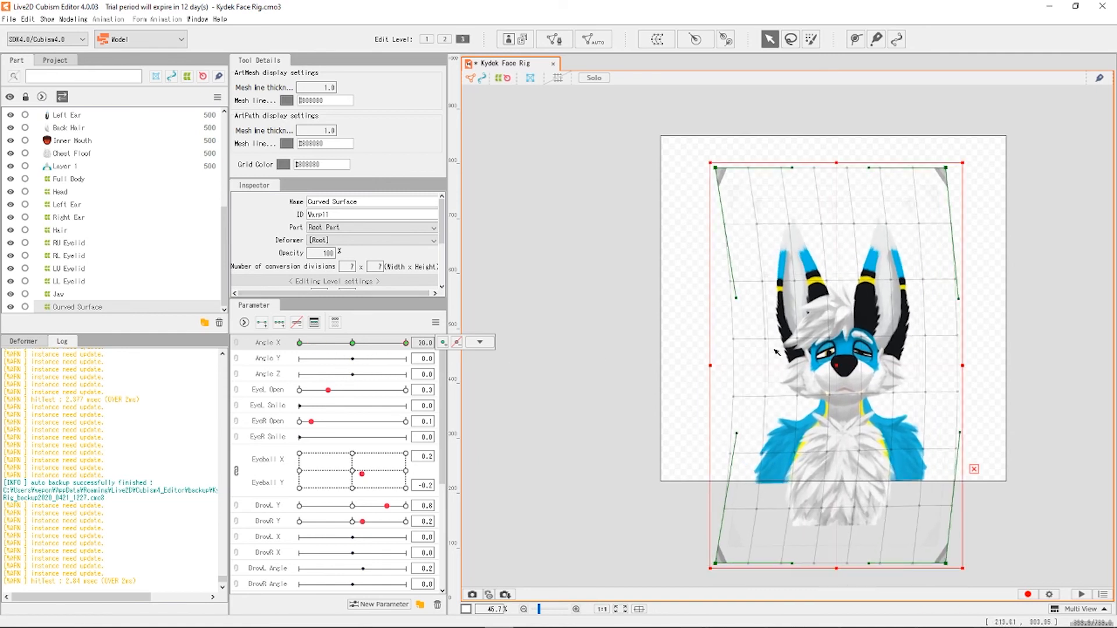
{"action": "left_click_drag", "start_coordinate": [958, 298], "coordinate": [943, 300]}
{"action": "left_click_drag", "start_coordinate": [966, 435], "coordinate": [959, 436]}
{"action": "left_click_drag", "start_coordinate": [740, 434], "coordinate": [745, 434]}
{"action": "left_click_drag", "start_coordinate": [737, 300], "coordinate": [747, 296]}
Preview the head turn across the Angle X range and scrub Angle Z before deselecting the Curved Surface.
{"action": "left_click_drag", "start_coordinate": [401, 343], "coordinate": [278, 376]}
{"action": "mouse_move", "coordinate": [478, 346]}
{"action": "left_click_drag", "start_coordinate": [348, 381], "coordinate": [308, 378]}
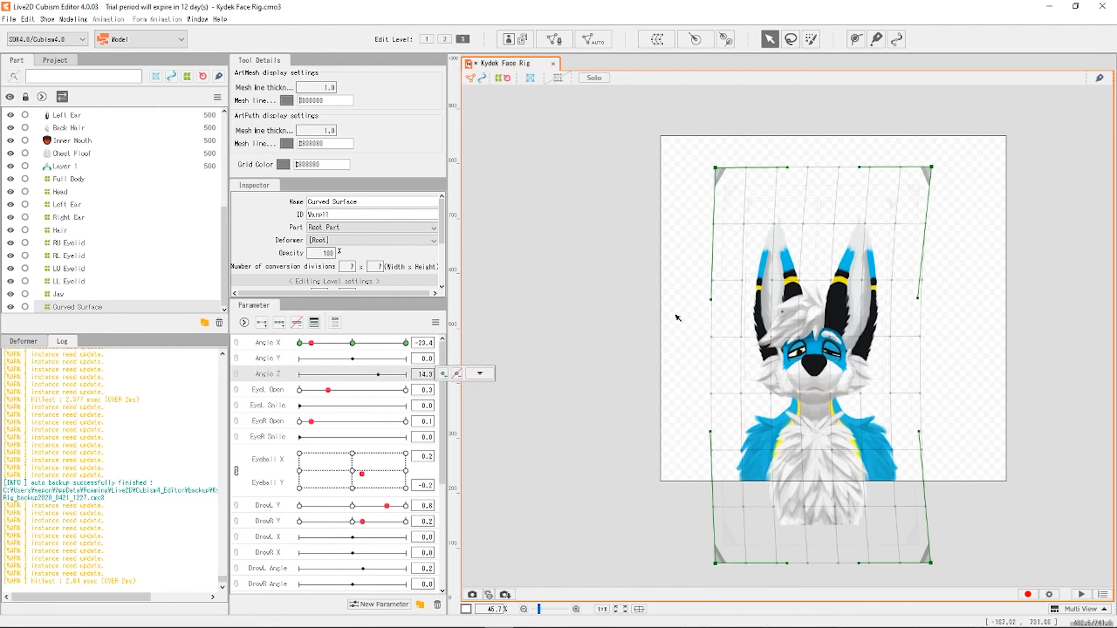
{"action": "left_click", "coordinate": [315, 375]}
{"action": "left_click", "coordinate": [480, 374]}
{"action": "left_click", "coordinate": [970, 430]}
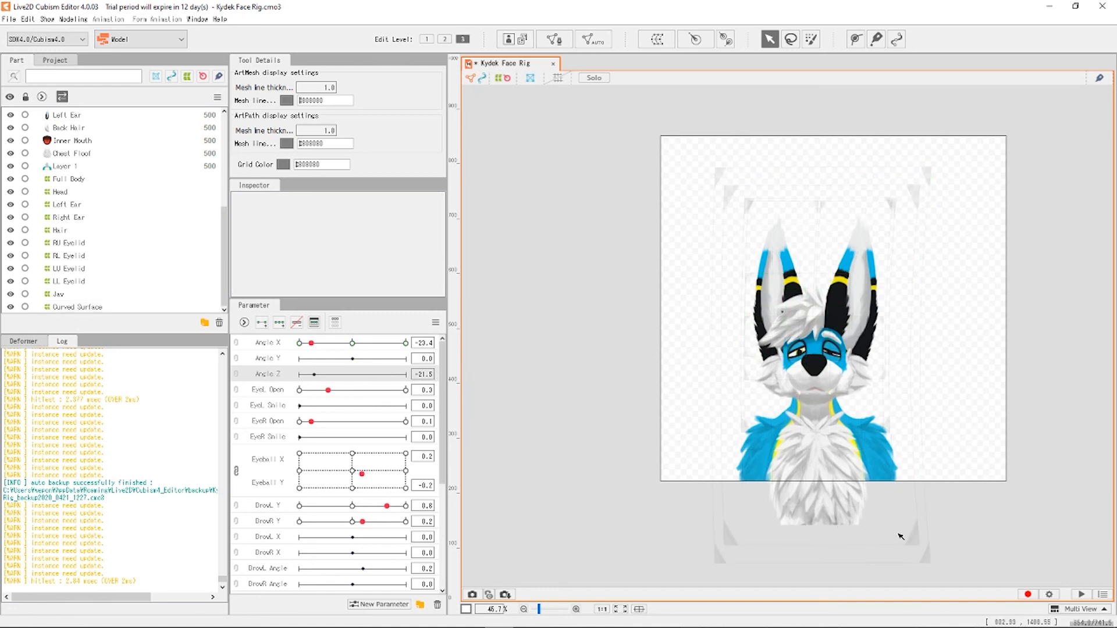
Try adding three keyforms on Angle Z to the Full Body deformer alone, and undo it.
{"action": "left_click", "coordinate": [929, 542]}
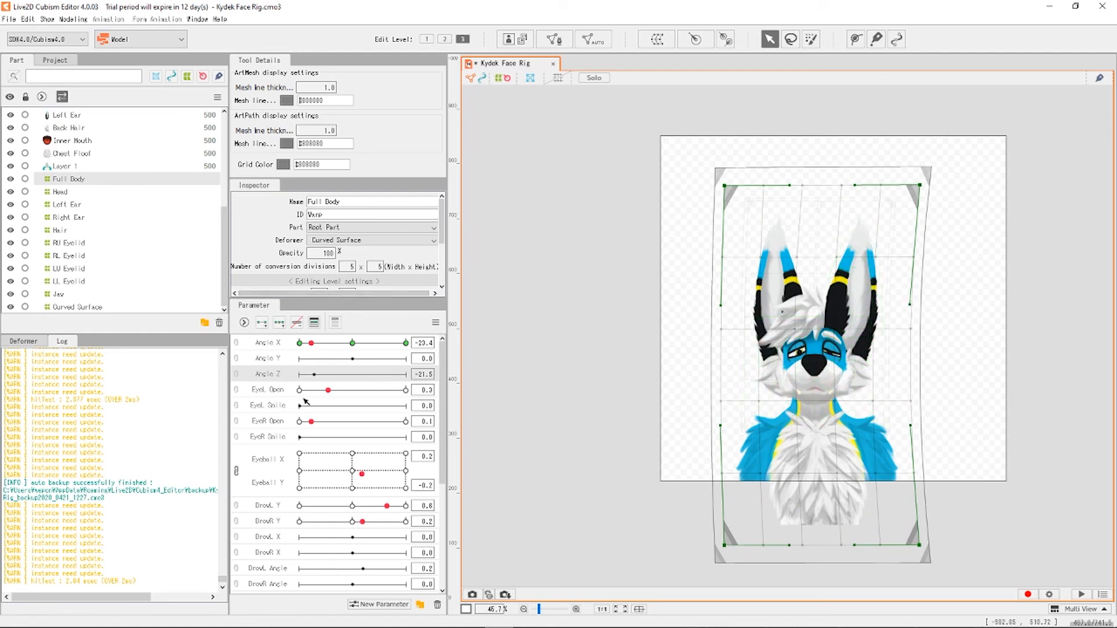
{"action": "left_click", "coordinate": [280, 323]}
{"action": "key", "text": "ctrl+z"}
Try tilting the Head deformer clockwise without Angle Z keyforms, and undo the rotation.
{"action": "left_click", "coordinate": [59, 193]}
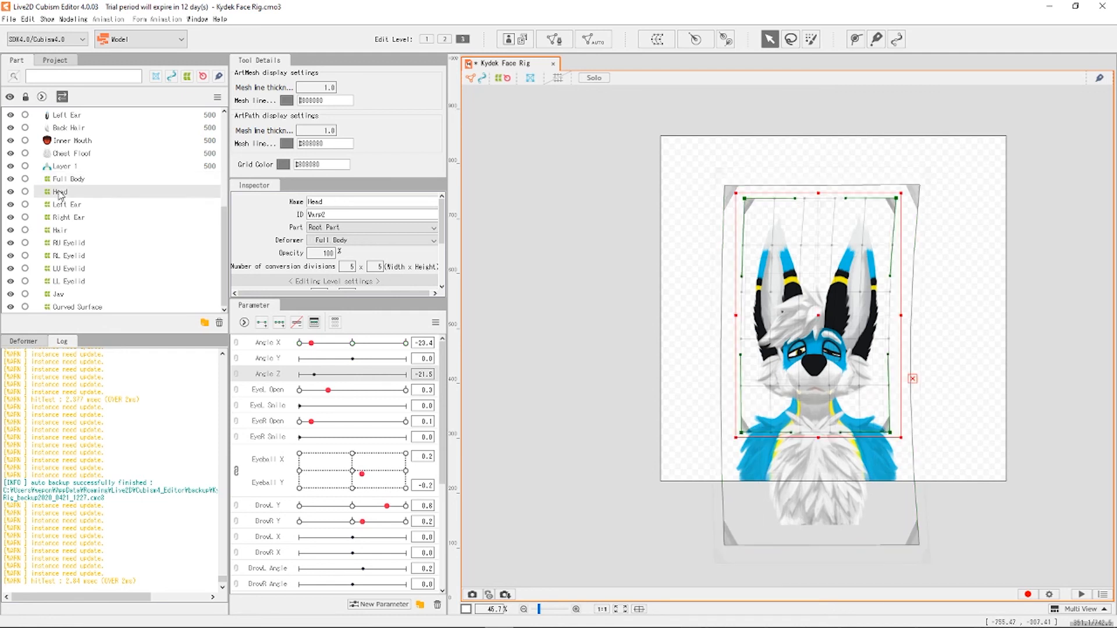
{"action": "scroll", "coordinate": [328, 401], "scroll_direction": "down", "scroll_amount": 2}
{"action": "scroll", "coordinate": [328, 400], "scroll_direction": "up", "scroll_amount": 2}
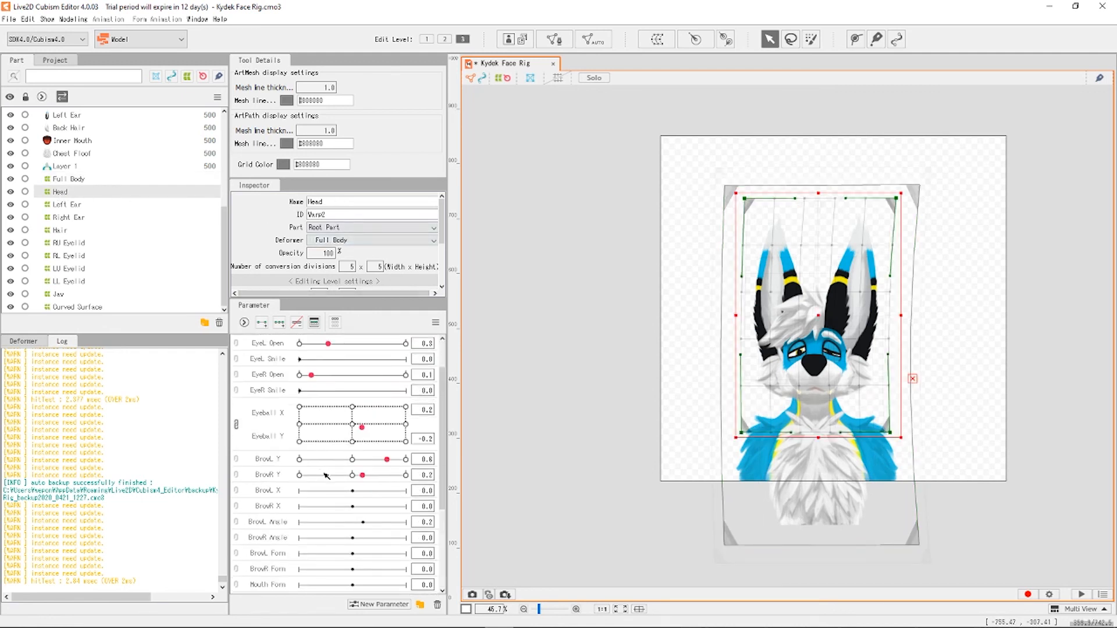
{"action": "scroll", "coordinate": [328, 400], "scroll_direction": "down", "scroll_amount": 2}
{"action": "scroll", "coordinate": [328, 400], "scroll_direction": "up", "scroll_amount": 2}
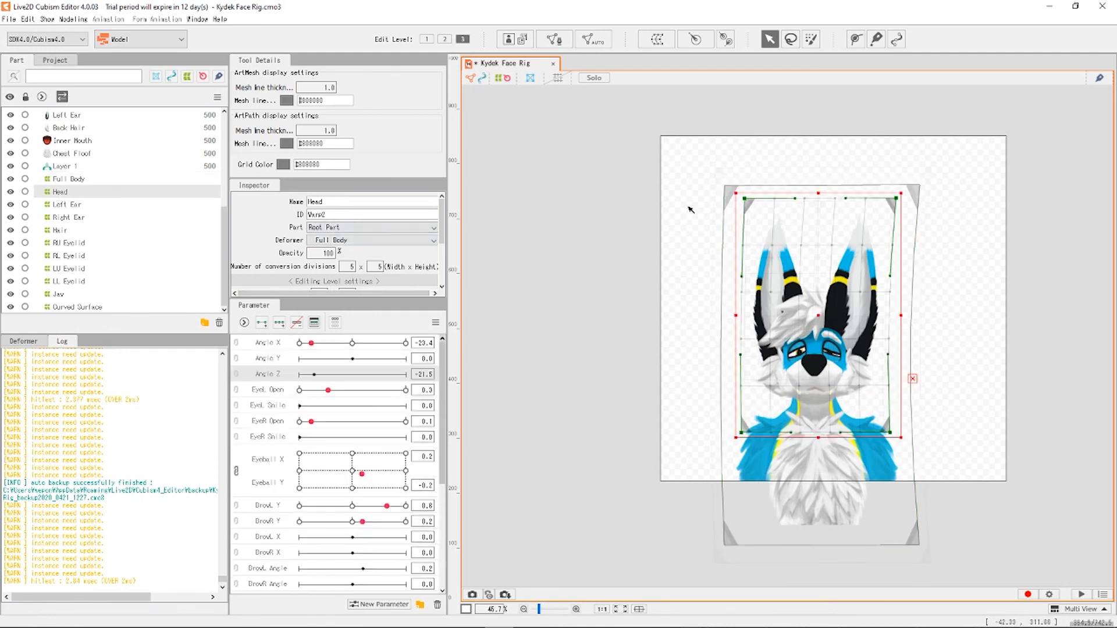
{"action": "left_click_drag", "start_coordinate": [907, 187], "coordinate": [926, 195]}
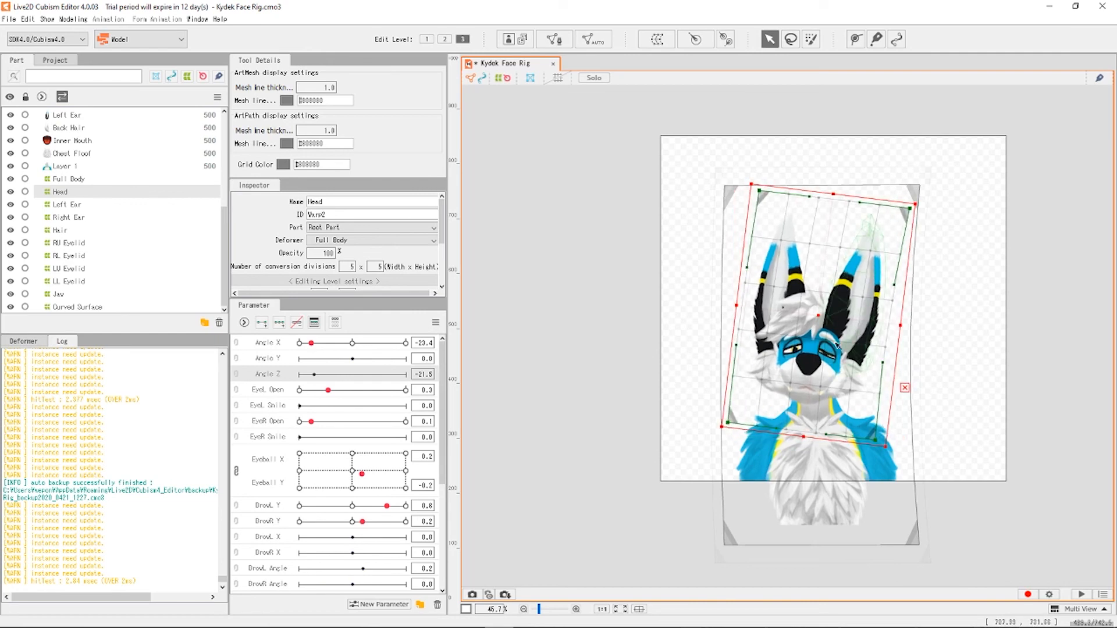
{"action": "key", "text": "ctrl+z"}
Add three keyforms on Angle Z to the Head and Full Body deformers together.
{"action": "scroll", "coordinate": [827, 366], "scroll_direction": "up", "scroll_amount": 3}
{"action": "scroll", "coordinate": [827, 365], "scroll_direction": "up", "scroll_amount": 3}
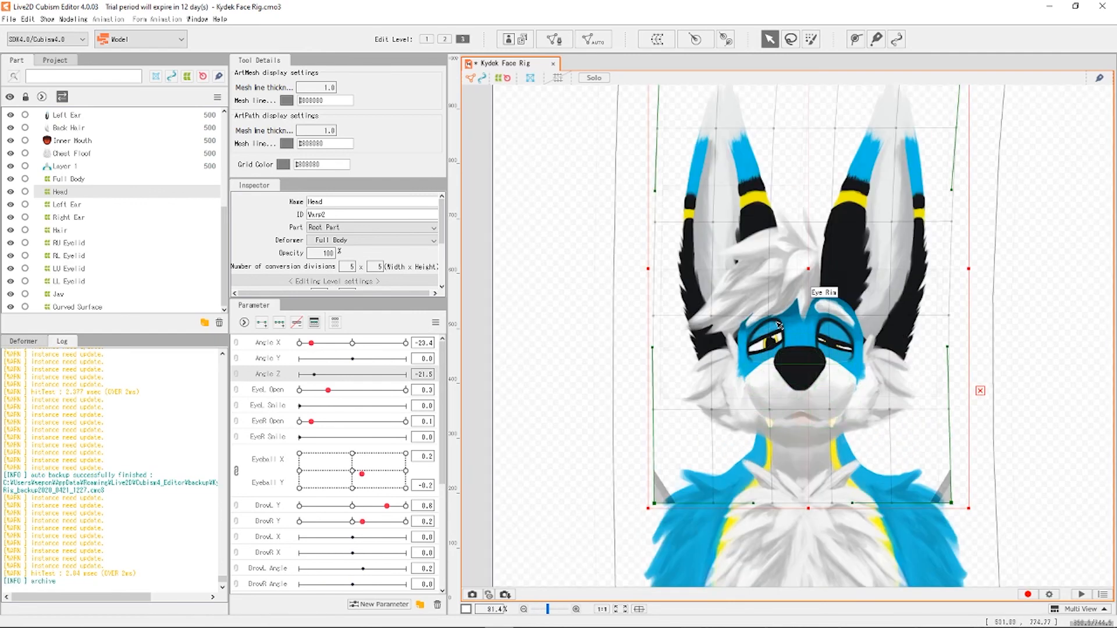
{"action": "scroll", "coordinate": [642, 330], "scroll_direction": "down", "scroll_amount": 3}
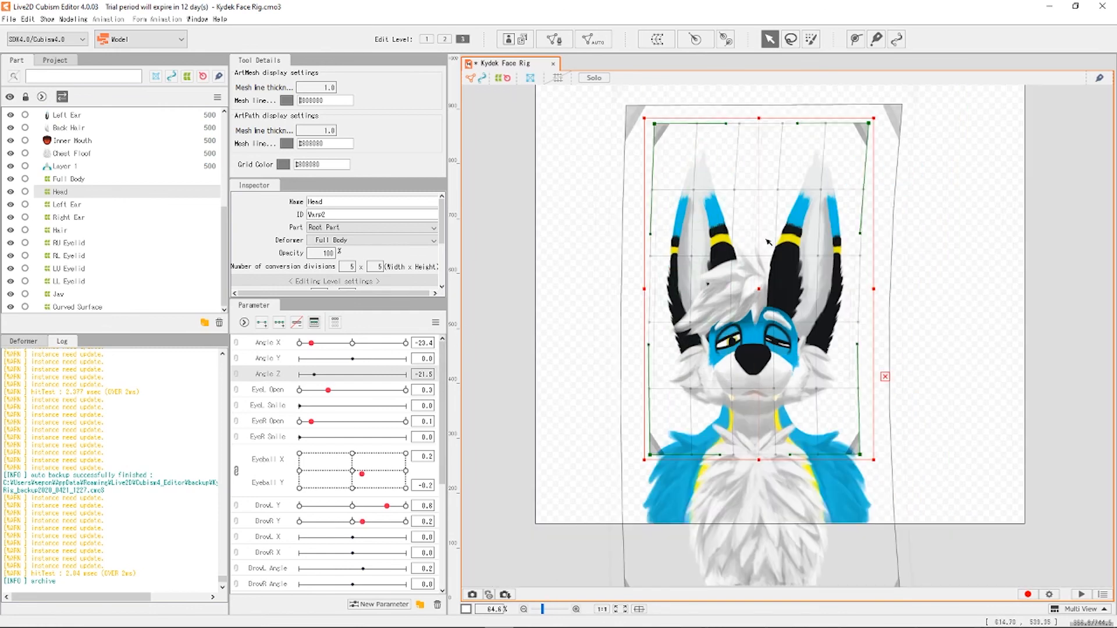
{"action": "left_click", "coordinate": [78, 182], "text": "ctrl"}
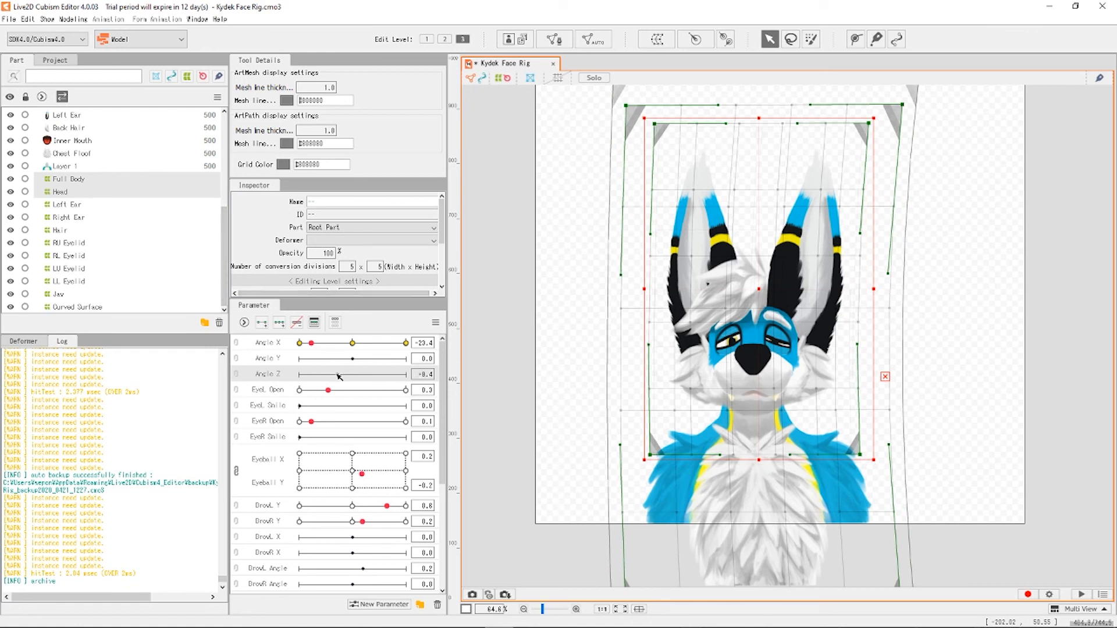
{"action": "left_click_drag", "start_coordinate": [339, 376], "coordinate": [381, 379]}
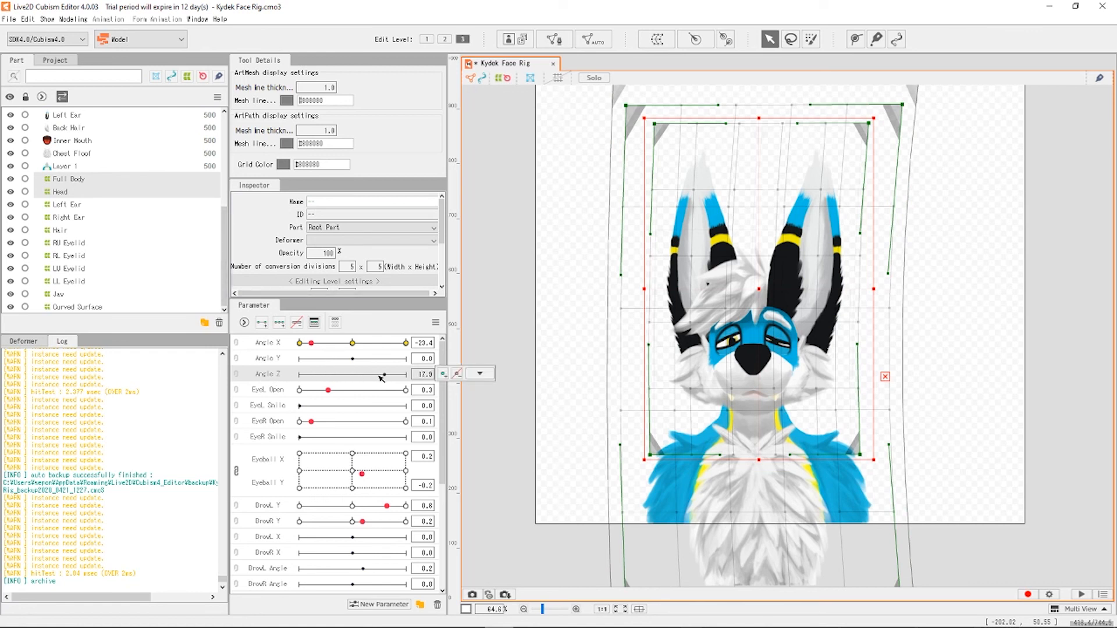
{"action": "left_click", "coordinate": [280, 322]}
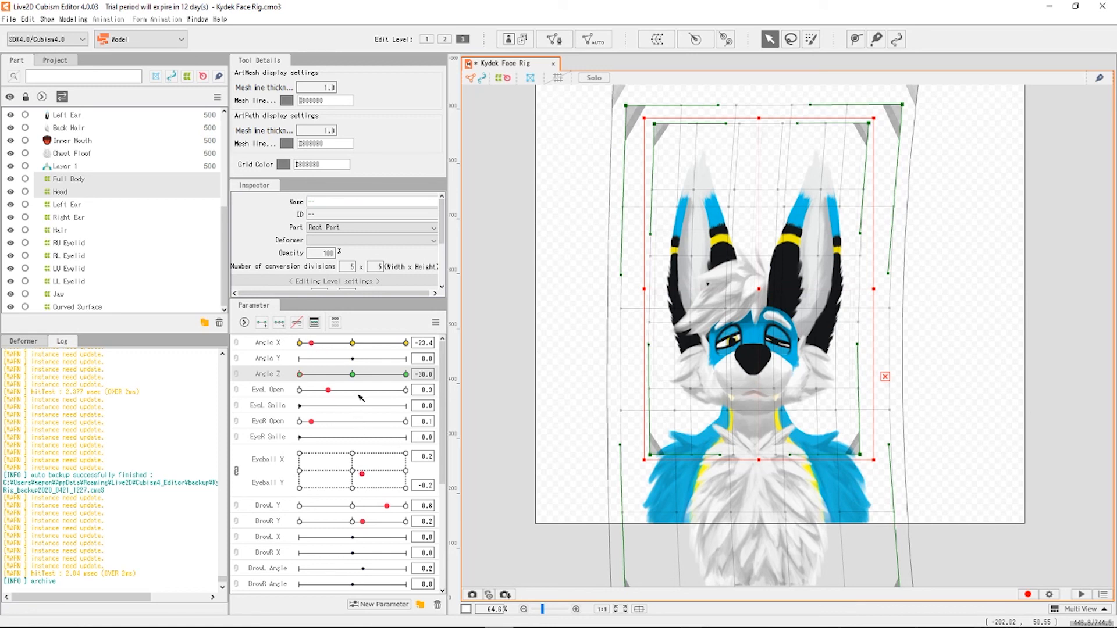
At Angle Z -30, rotate only the Head deformer counterclockwise and shift it slightly left over the neck.
{"action": "left_click", "coordinate": [299, 375]}
{"action": "mouse_move", "coordinate": [300, 375]}
{"action": "left_mouse_down"}
{"action": "mouse_move", "coordinate": [332, 377]}
{"action": "mouse_move", "coordinate": [298, 374]}
{"action": "left_mouse_up"}
{"action": "left_click", "coordinate": [69, 194]}
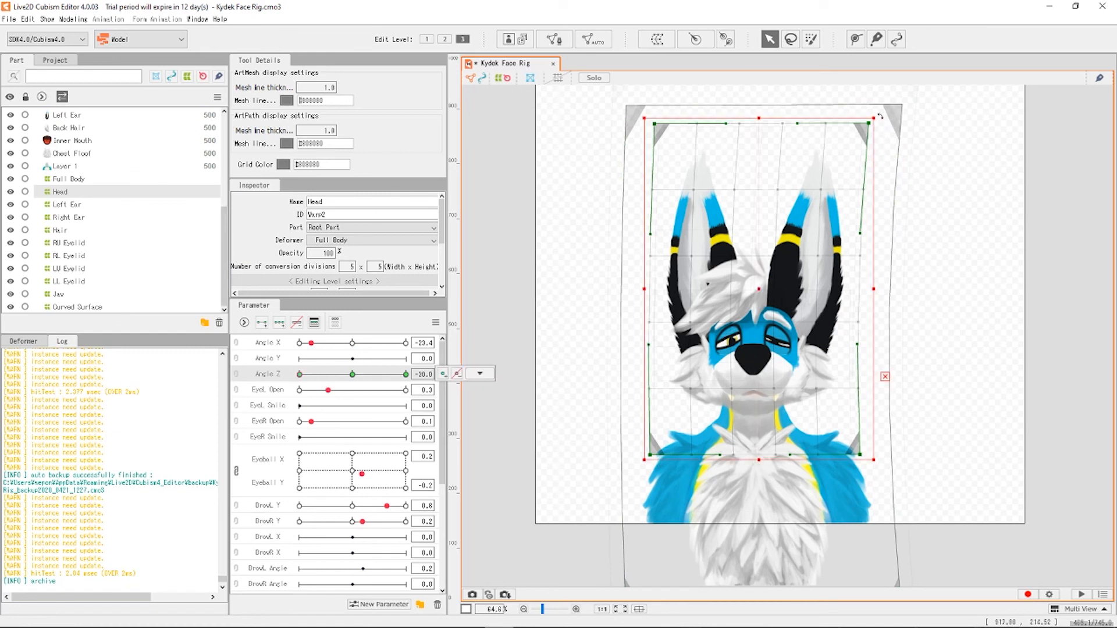
{"action": "left_click_drag", "start_coordinate": [880, 116], "coordinate": [854, 107]}
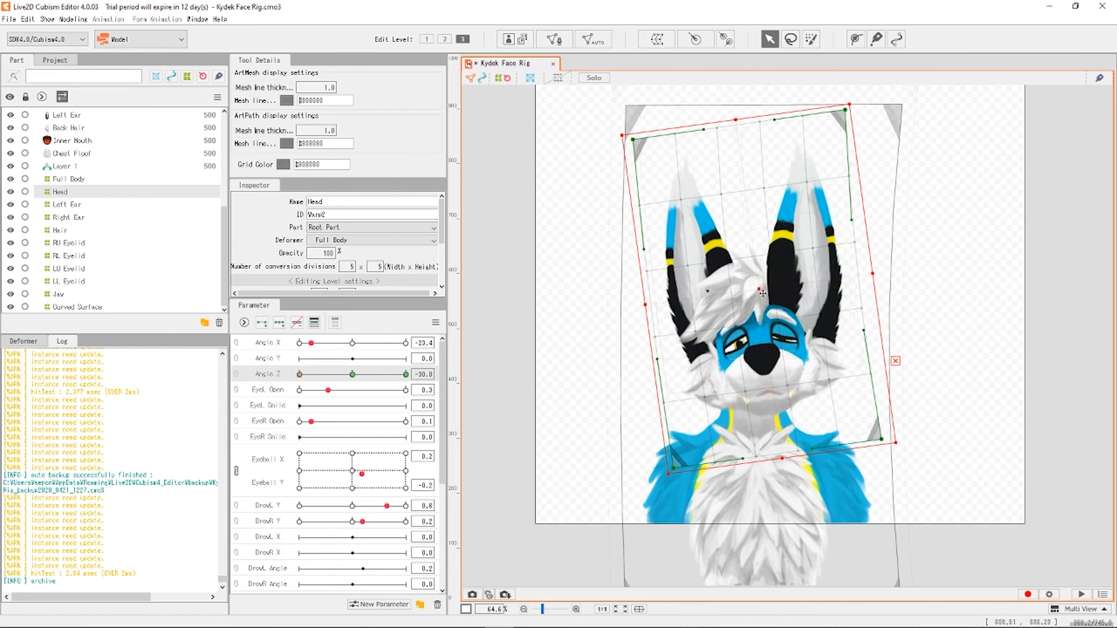
{"action": "left_click_drag", "start_coordinate": [758, 289], "coordinate": [744, 287]}
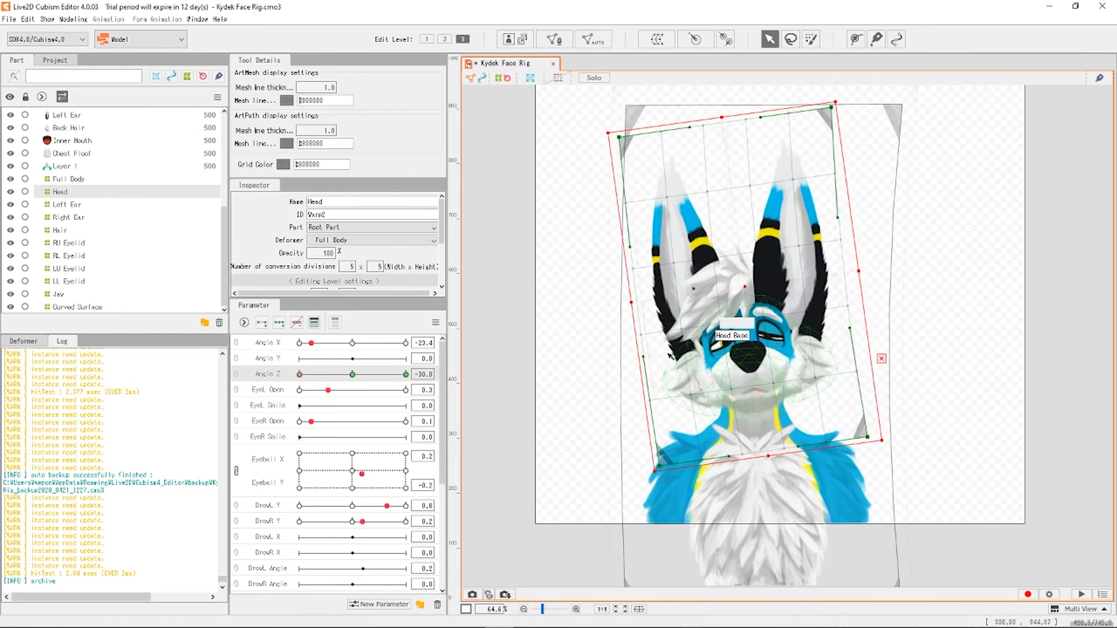
At Angle Z 30, rotate the Head deformer clockwise and shift it slightly right over the neck.
{"action": "left_click", "coordinate": [332, 379]}
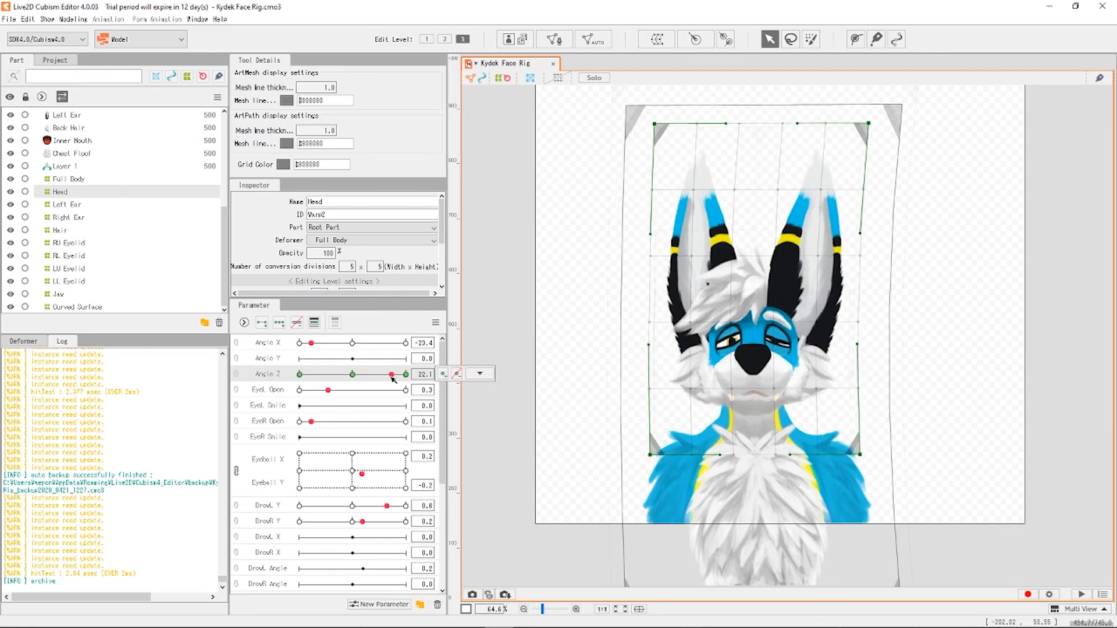
{"action": "left_click_drag", "start_coordinate": [299, 374], "coordinate": [422, 375]}
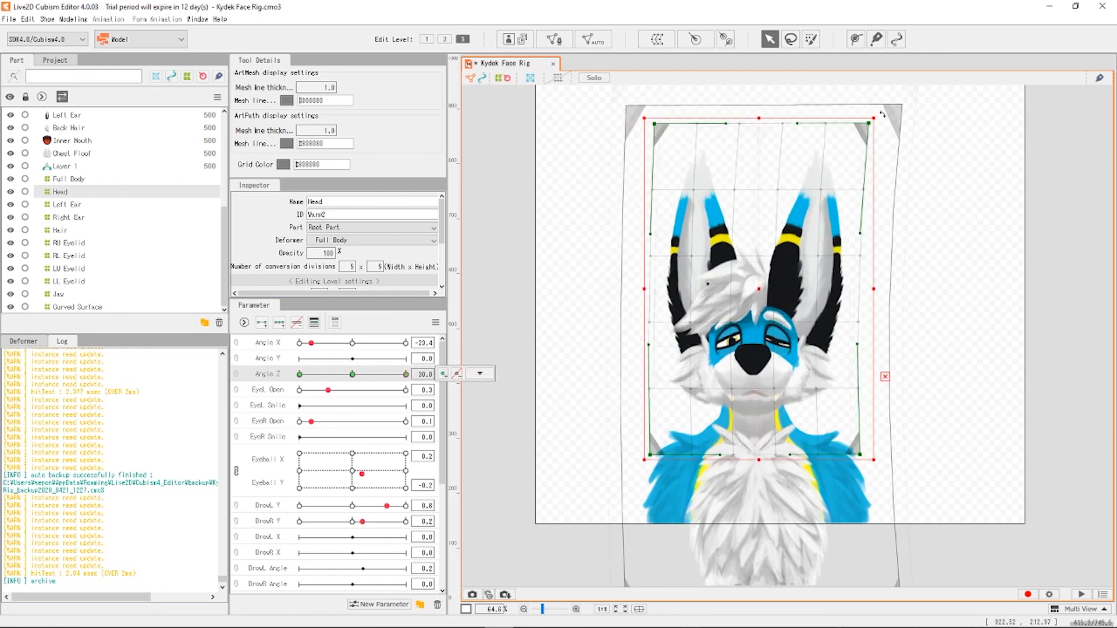
{"action": "left_click_drag", "start_coordinate": [882, 114], "coordinate": [893, 155]}
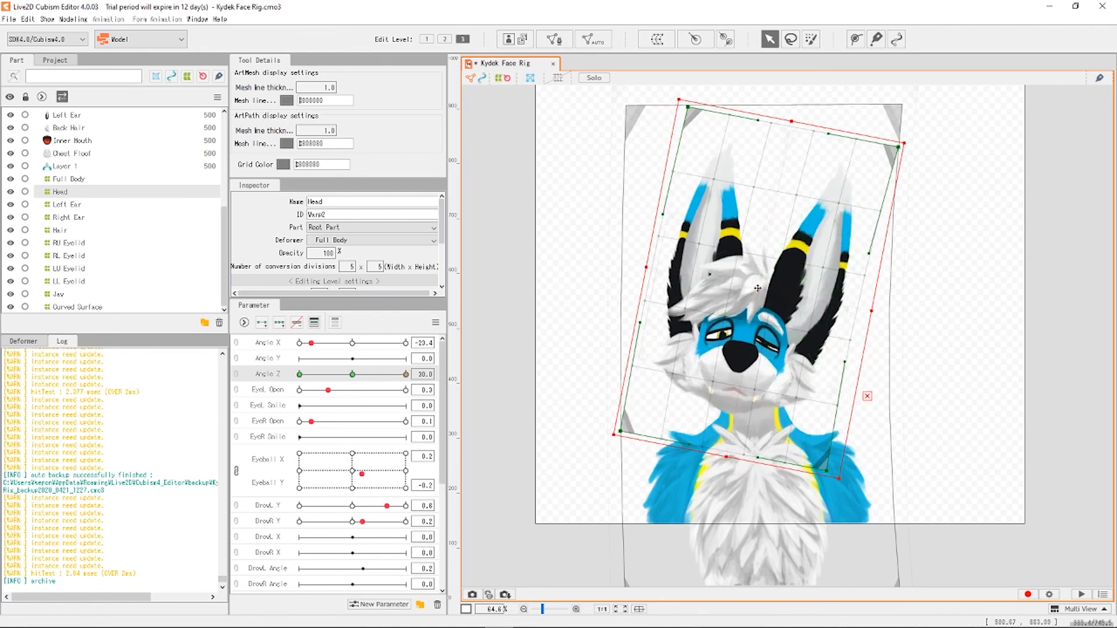
{"action": "left_click_drag", "start_coordinate": [757, 288], "coordinate": [777, 286]}
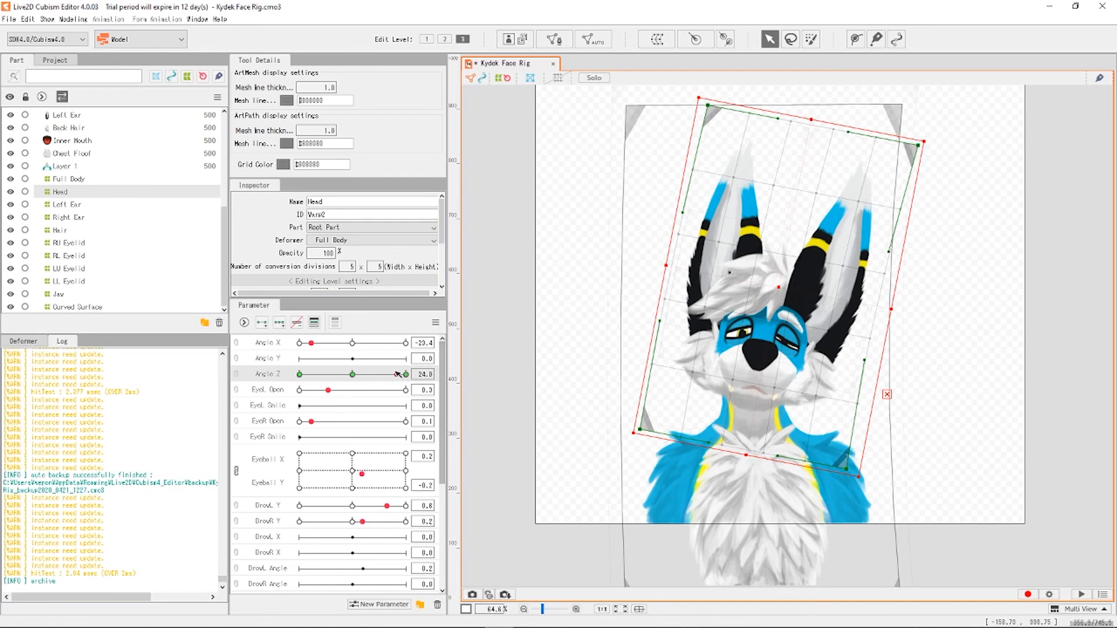
Nudge the Head deformer slightly down at Angle Z 30 and again at Angle Z -30.
{"action": "left_click_drag", "start_coordinate": [398, 374], "coordinate": [437, 386]}
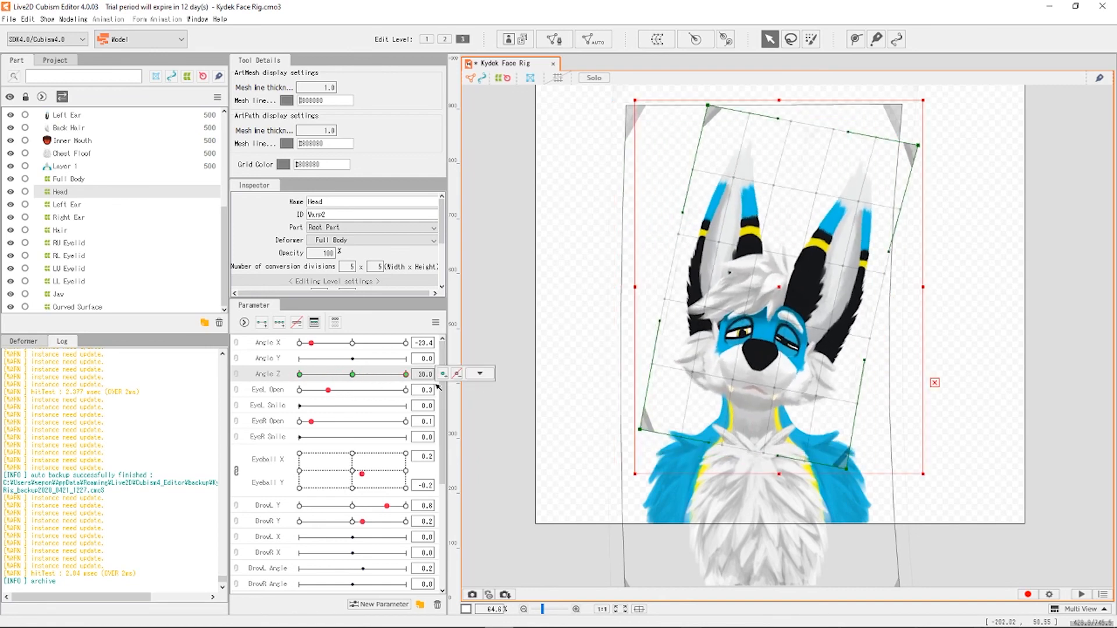
{"action": "left_click_drag", "start_coordinate": [781, 288], "coordinate": [782, 291]}
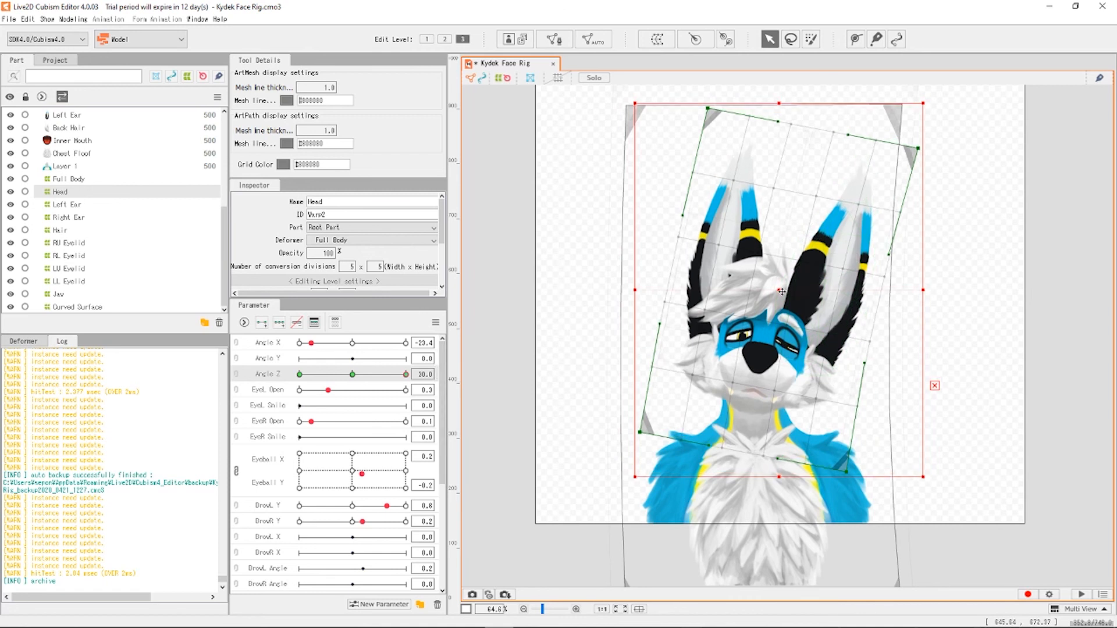
{"action": "left_click_drag", "start_coordinate": [323, 375], "coordinate": [279, 381]}
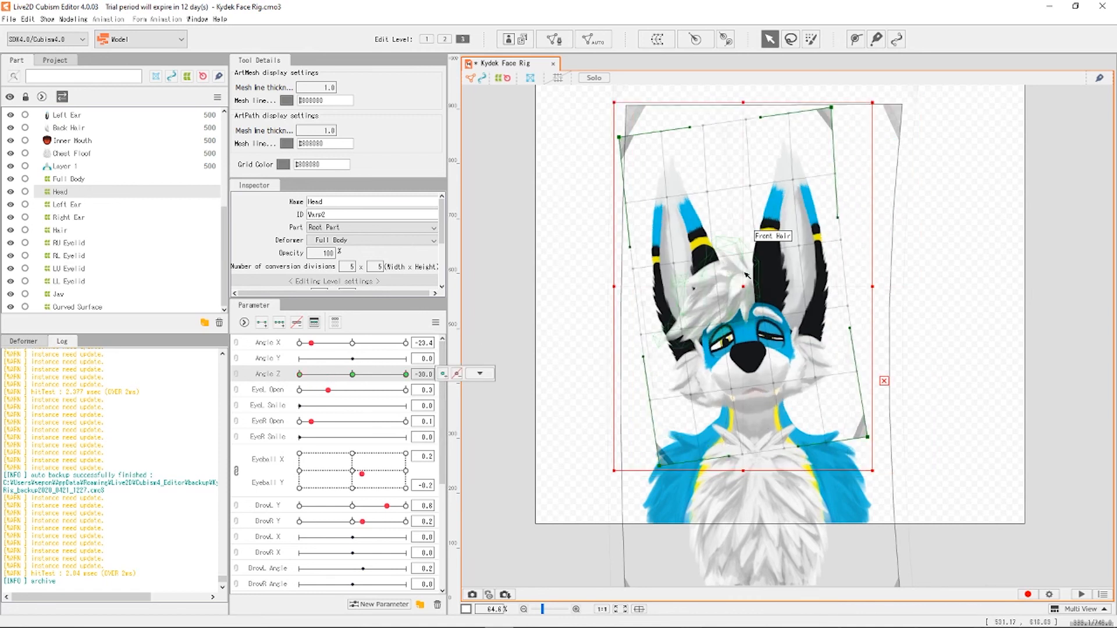
{"action": "left_click_drag", "start_coordinate": [742, 286], "coordinate": [742, 289]}
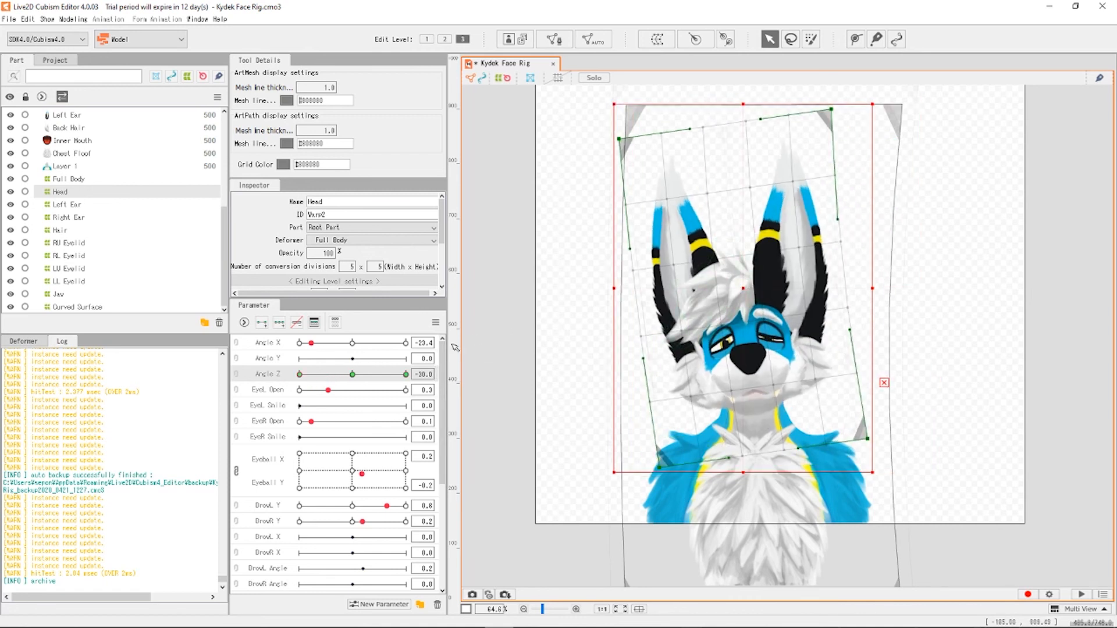
At Angle X 0 and Angle Z 30, lower the Full Body deformer's upper-right corner slightly outward and pull its upper-left corner inward.
{"action": "left_click_drag", "start_coordinate": [319, 375], "coordinate": [354, 375]}
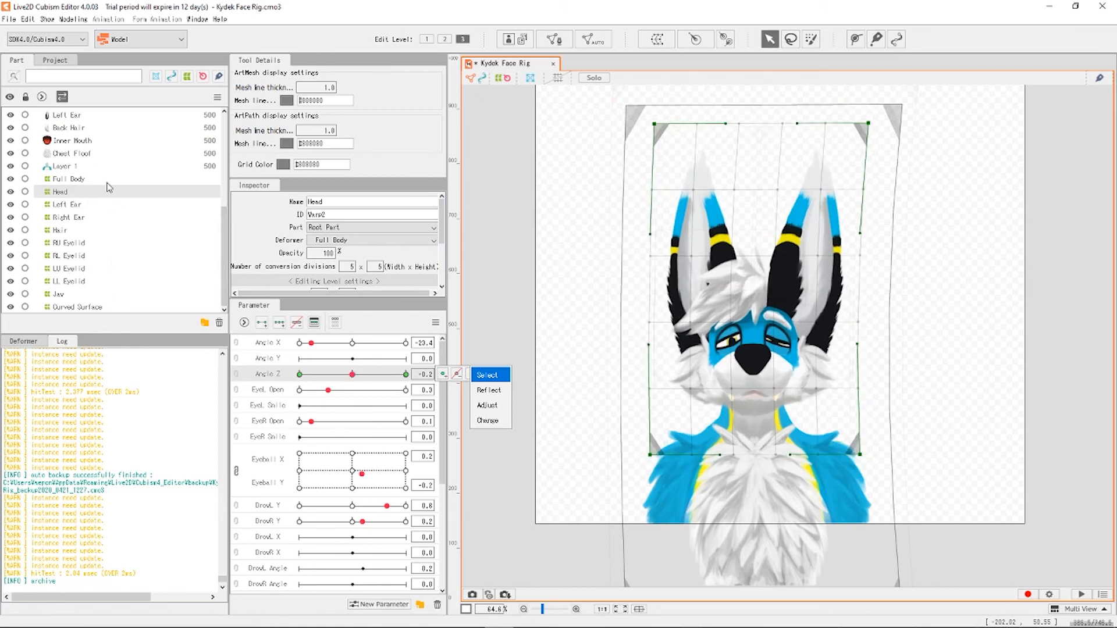
{"action": "left_click", "coordinate": [71, 180]}
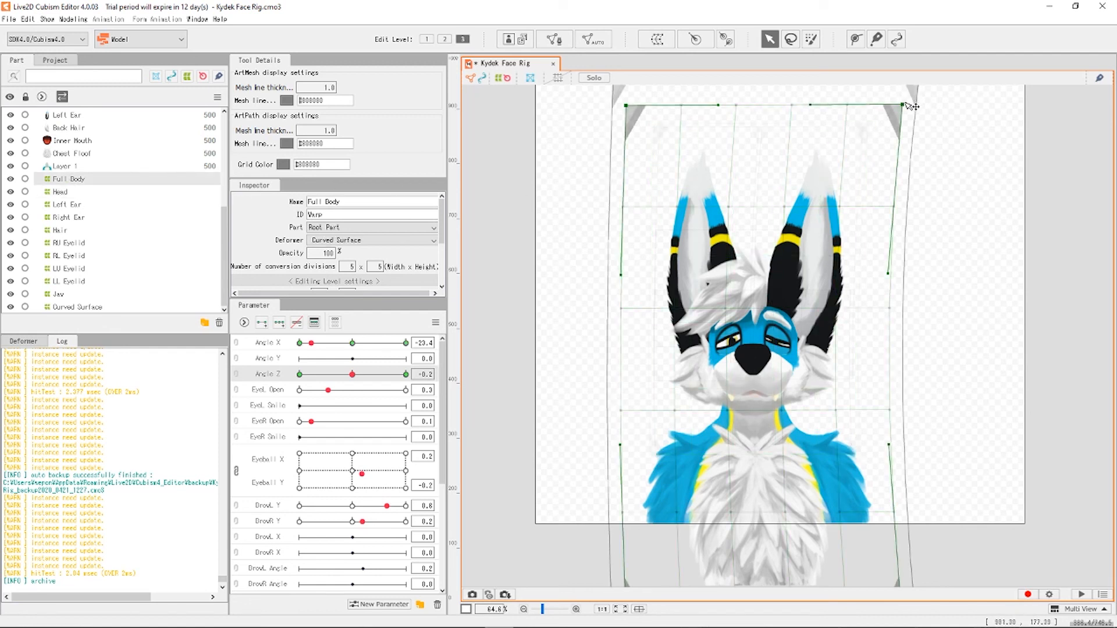
{"action": "left_click", "coordinate": [922, 108]}
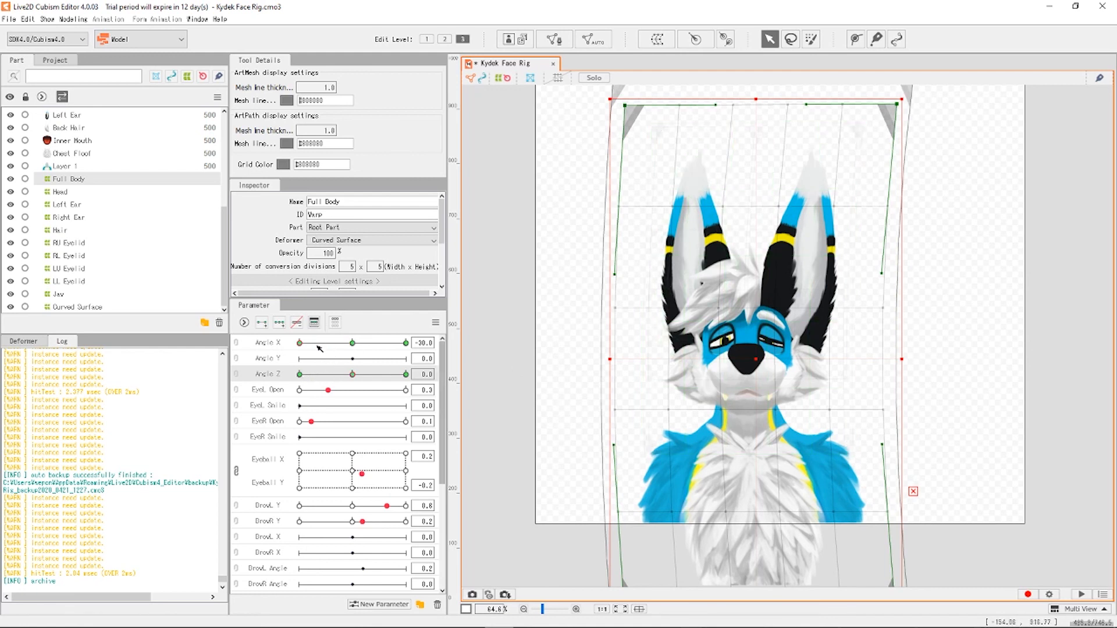
{"action": "left_click", "coordinate": [353, 343]}
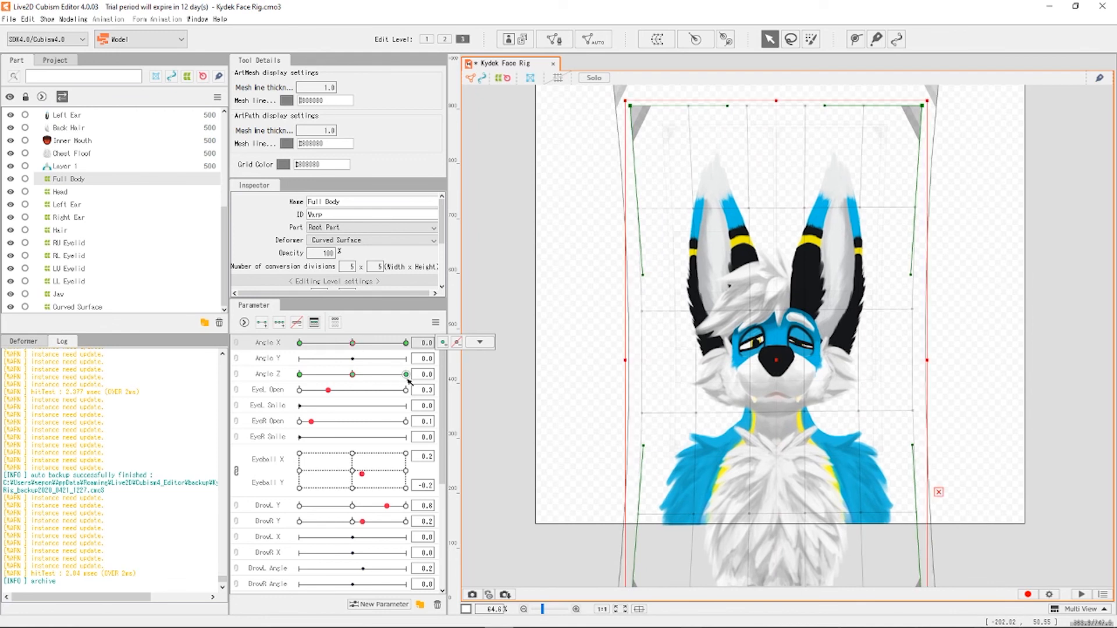
{"action": "left_click", "coordinate": [479, 342]}
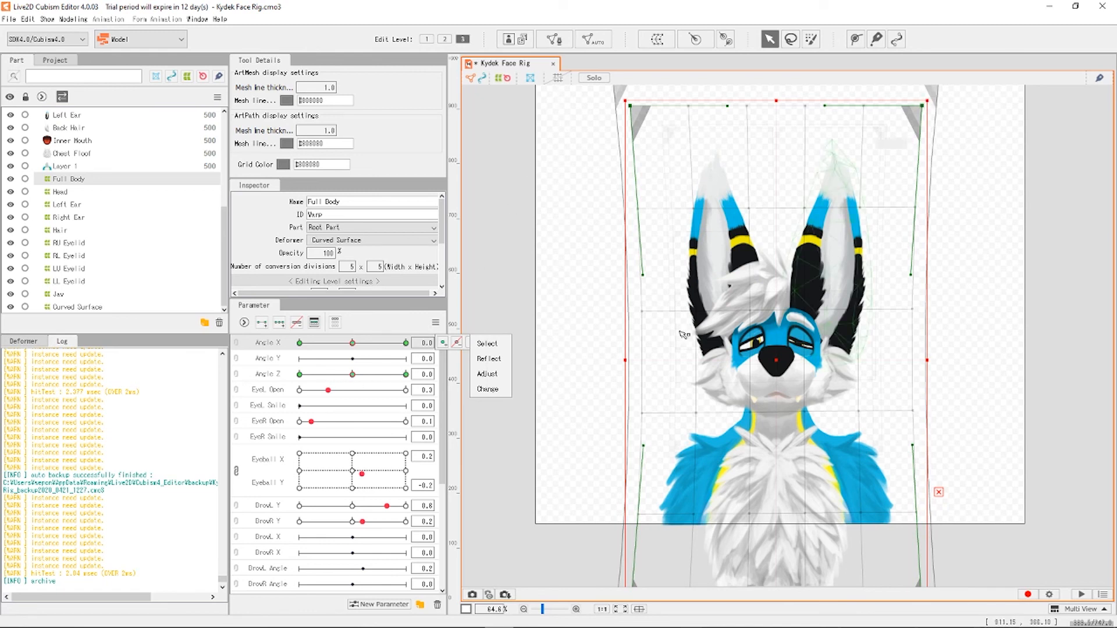
{"action": "left_click_drag", "start_coordinate": [378, 377], "coordinate": [411, 374]}
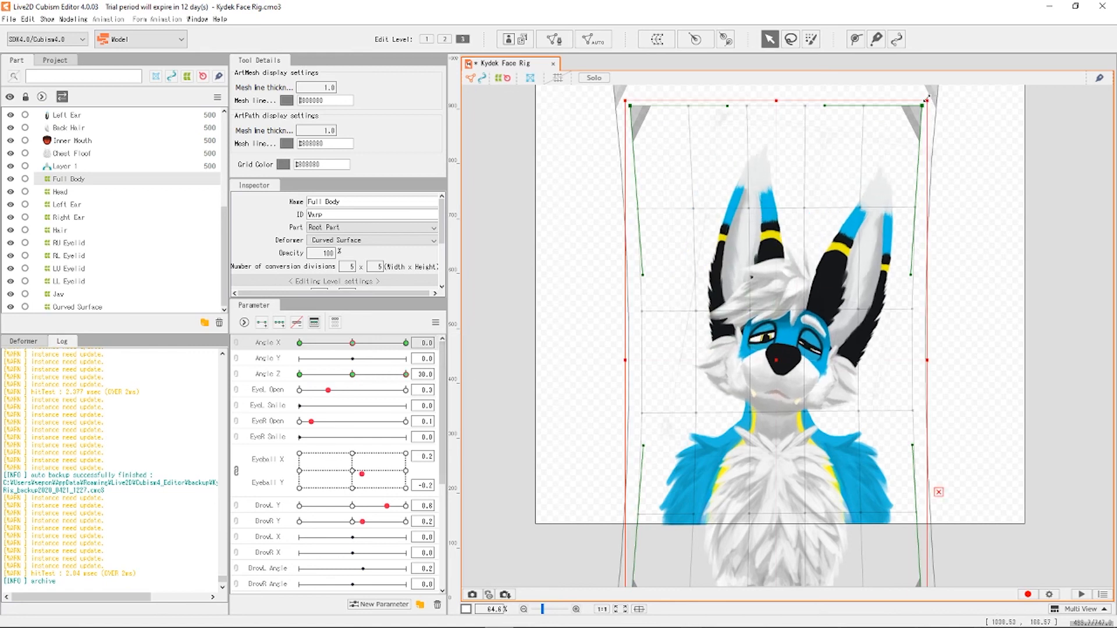
{"action": "left_click_drag", "start_coordinate": [928, 107], "coordinate": [938, 124]}
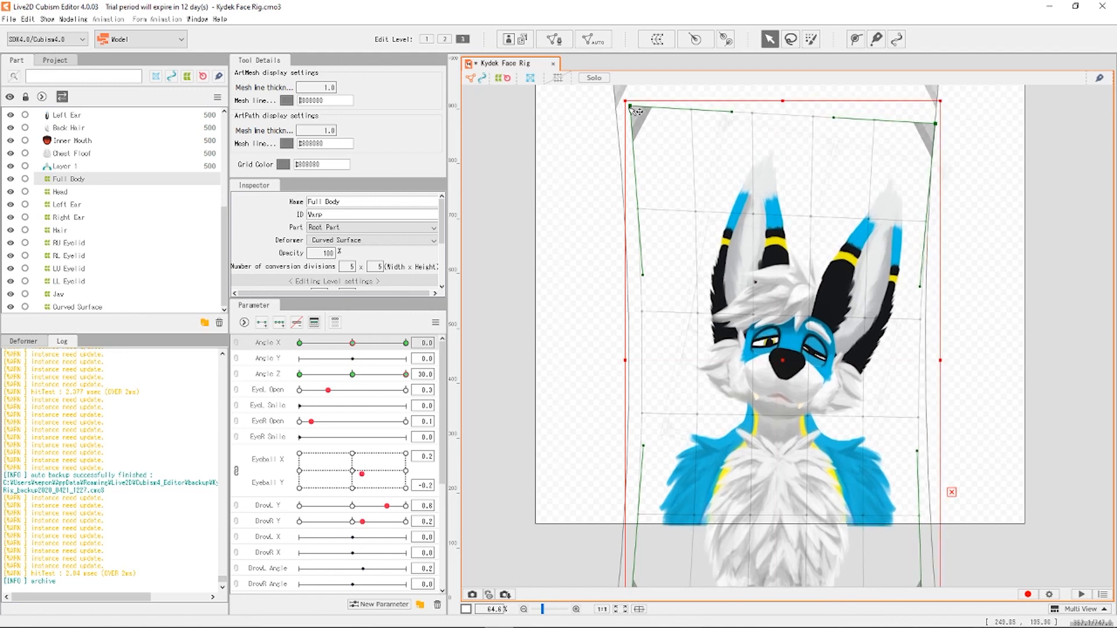
{"action": "left_click_drag", "start_coordinate": [635, 110], "coordinate": [663, 106]}
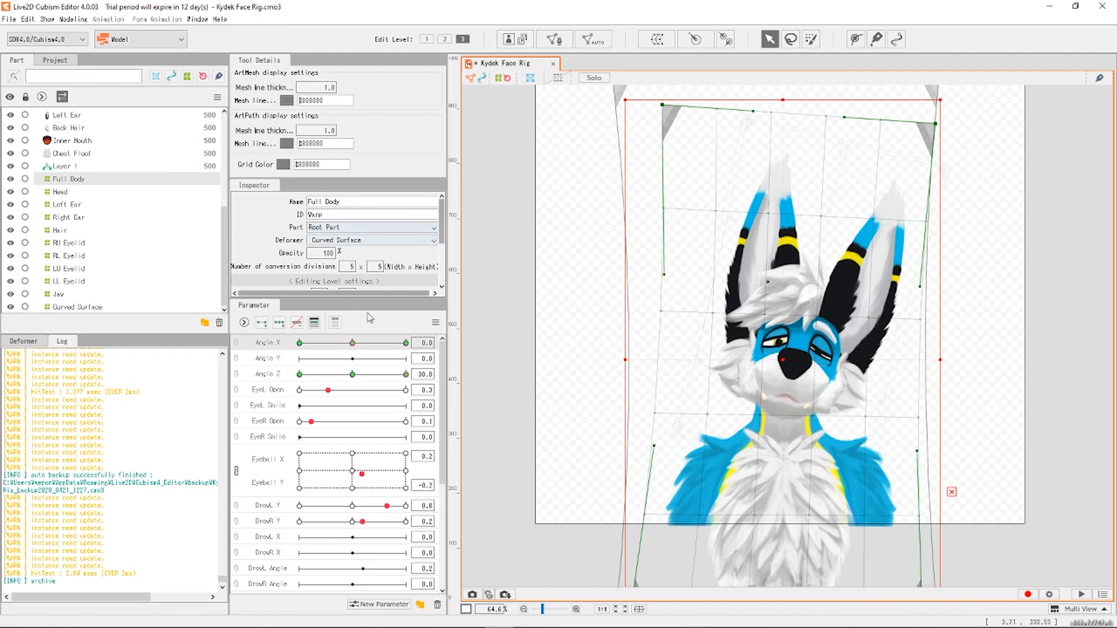
At Angle X 0 and Angle Z -30, lower the Full Body deformer's upper-left corner slightly outward and pull its upper-right corner inward.
{"action": "left_click", "coordinate": [370, 374]}
{"action": "left_click_drag", "start_coordinate": [369, 374], "coordinate": [289, 377]}
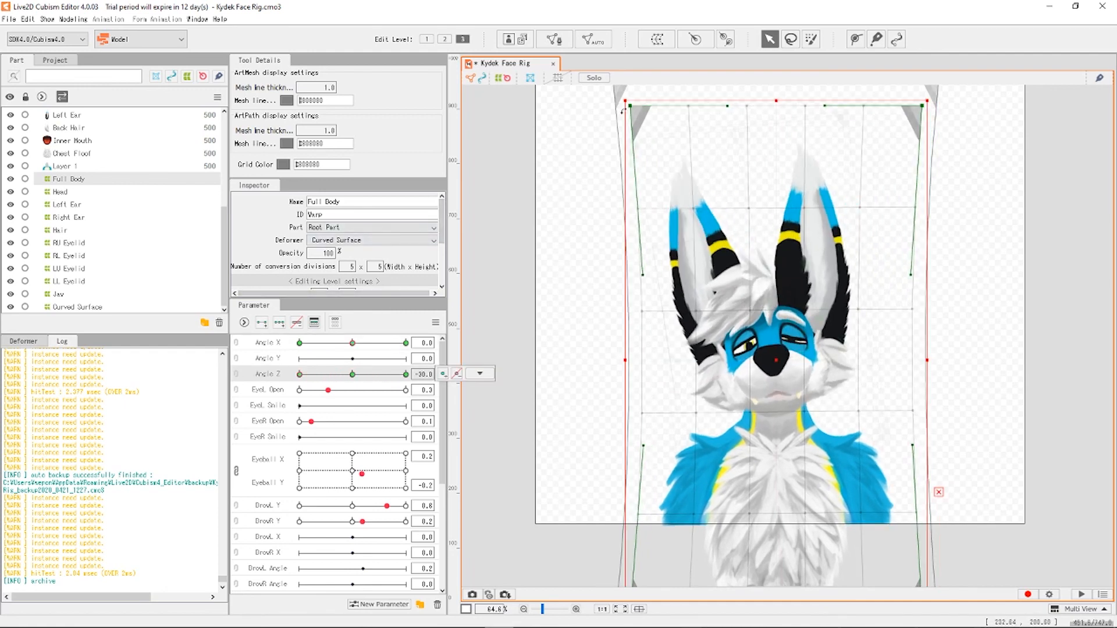
{"action": "left_click_drag", "start_coordinate": [637, 111], "coordinate": [619, 137]}
{"action": "left_click_drag", "start_coordinate": [926, 107], "coordinate": [876, 102]}
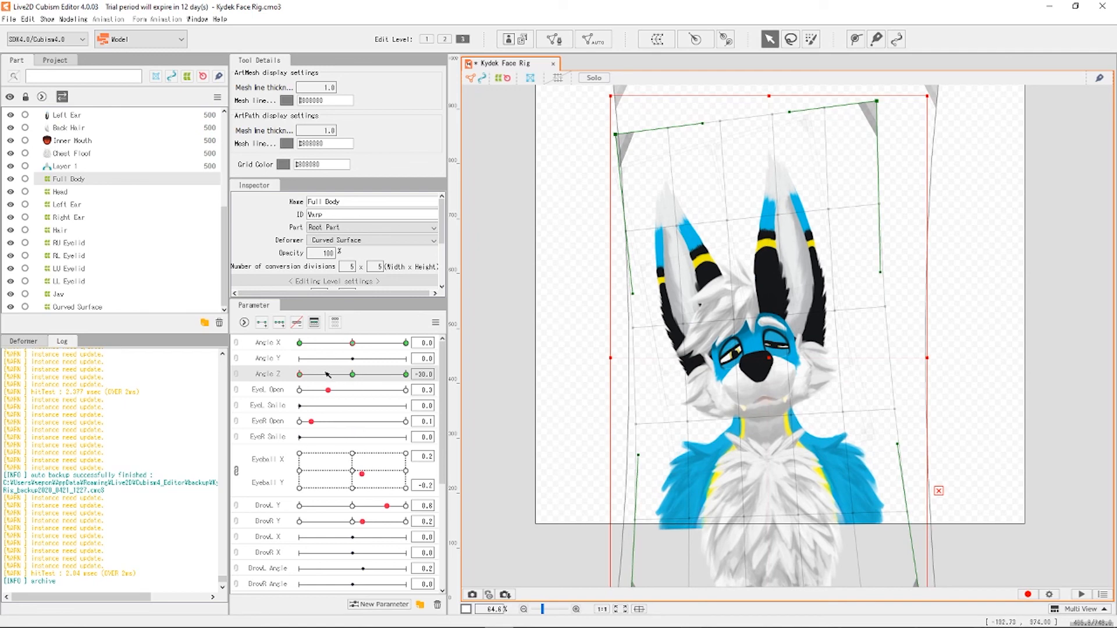
{"action": "left_click", "coordinate": [299, 374]}
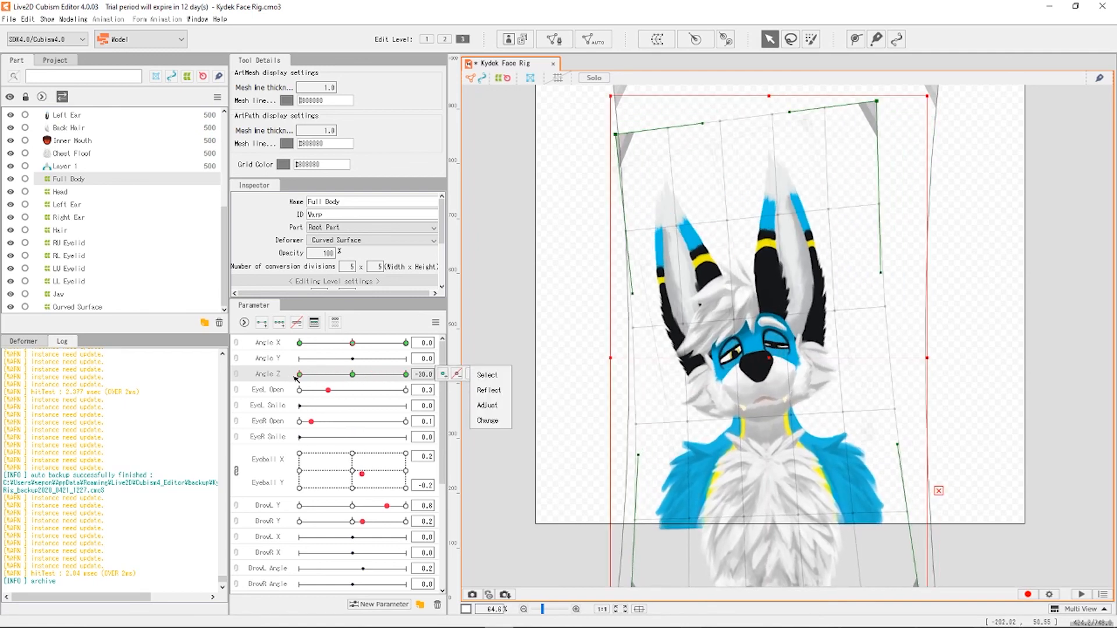
At Angle X 30 and Angle Z 30, lower the Full Body deformer's upper-right corner and pull its upper-left corner inward.
{"action": "mouse_move", "coordinate": [298, 375]}
{"action": "left_mouse_down"}
{"action": "mouse_move", "coordinate": [407, 385]}
{"action": "mouse_move", "coordinate": [312, 378]}
{"action": "left_mouse_up"}
{"action": "left_click_drag", "start_coordinate": [352, 344], "coordinate": [412, 360]}
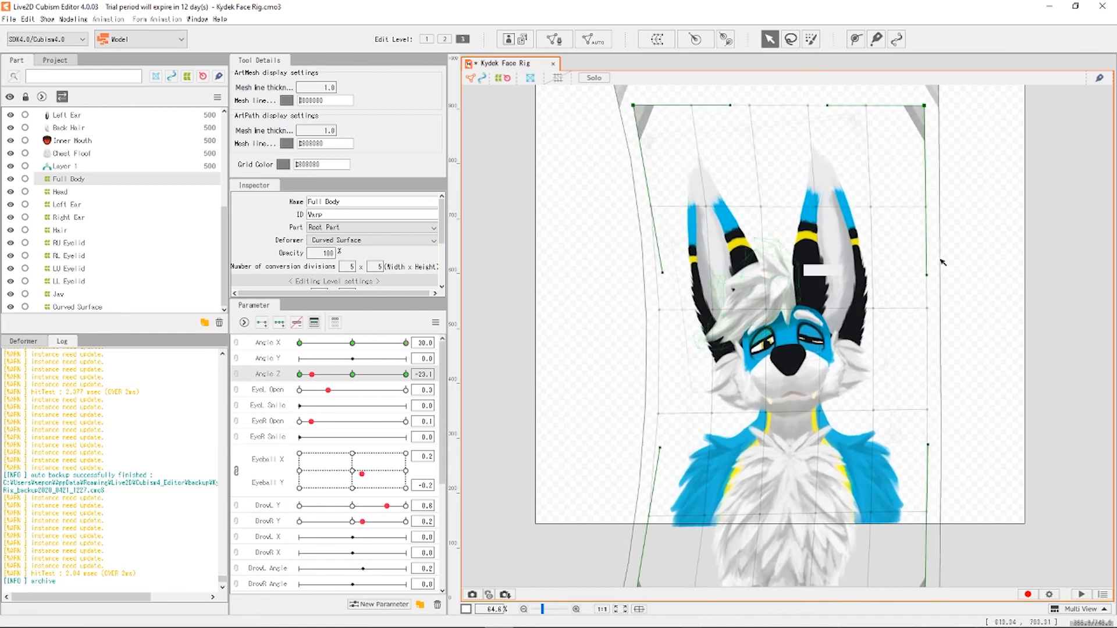
{"action": "left_click_drag", "start_coordinate": [313, 374], "coordinate": [412, 376]}
{"action": "left_click", "coordinate": [480, 373]}
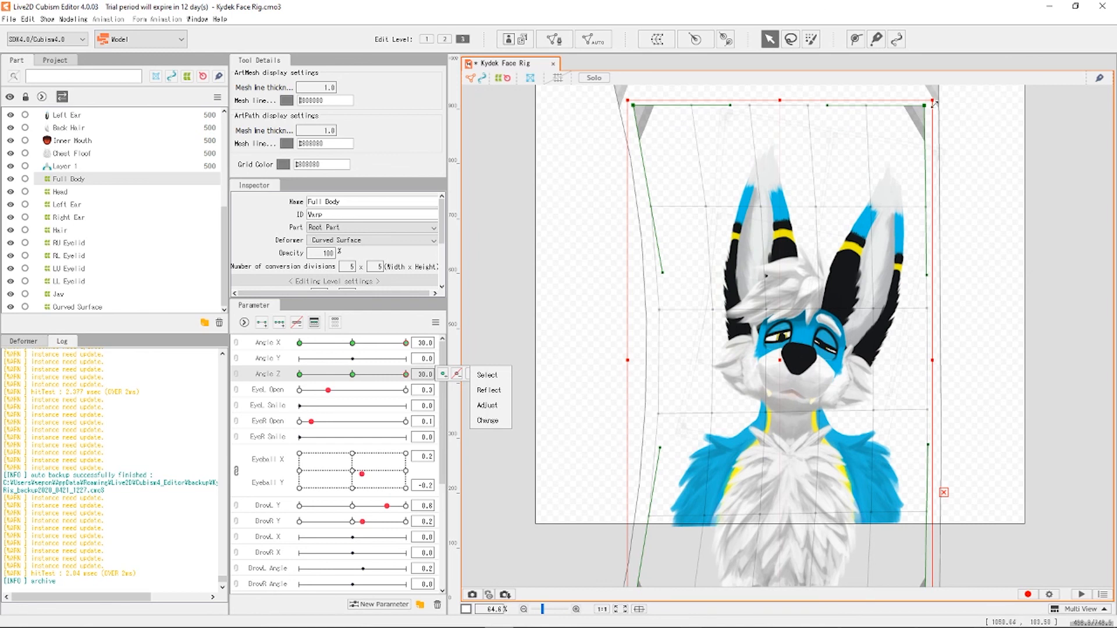
{"action": "left_click_drag", "start_coordinate": [934, 110], "coordinate": [930, 136]}
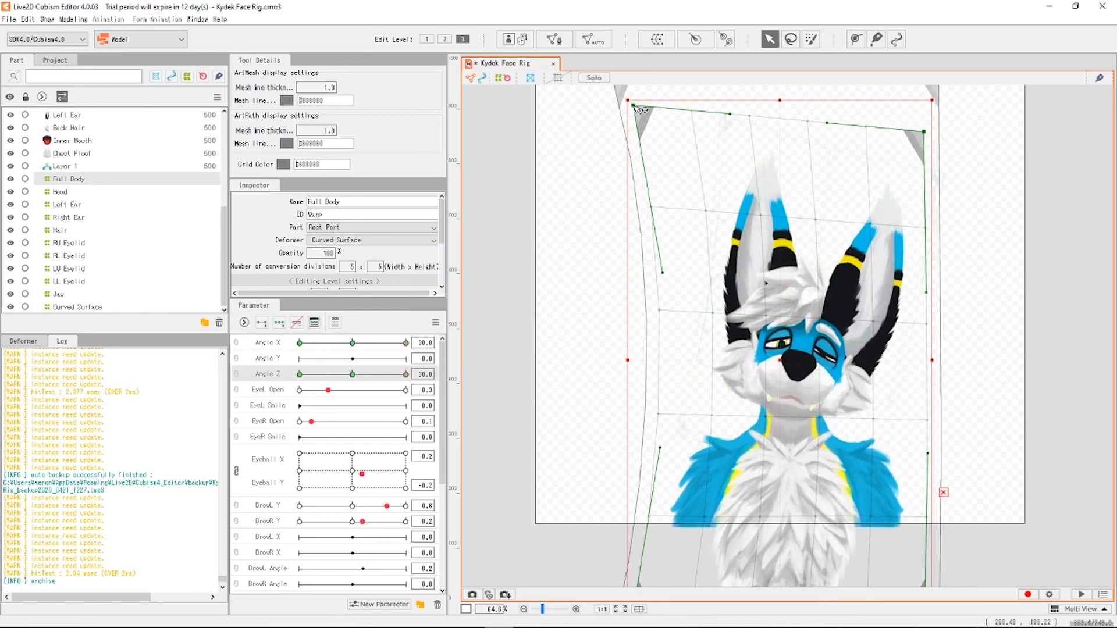
{"action": "left_click_drag", "start_coordinate": [640, 110], "coordinate": [669, 109]}
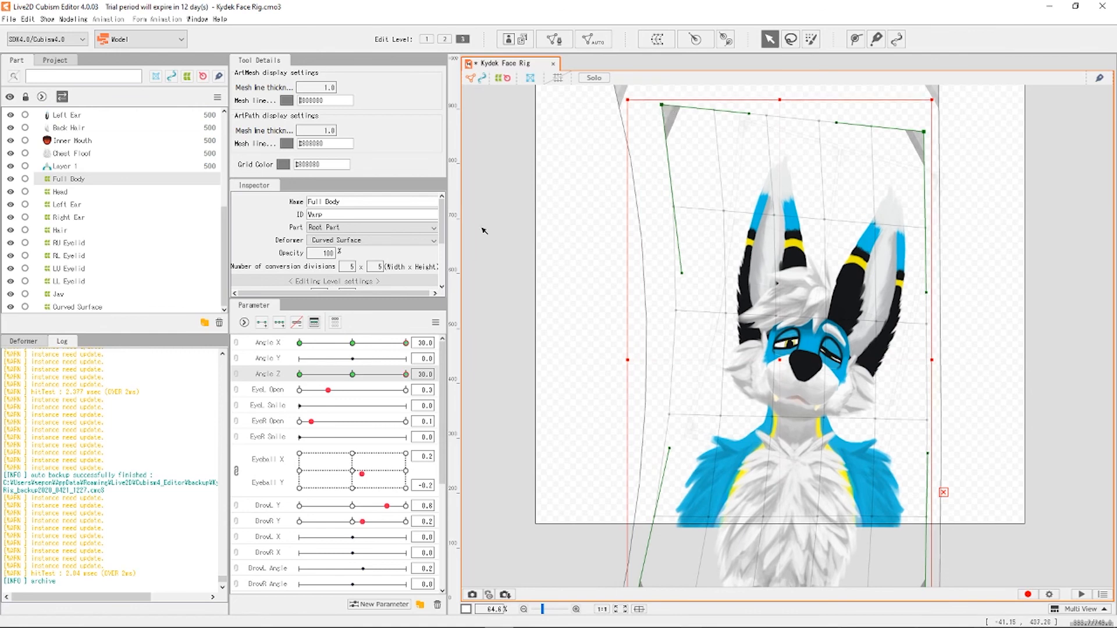
At Angle X -30 and Angle Z 30, lower the Full Body deformer's upper-left corner and pull its upper-right corner inward.
{"action": "left_click", "coordinate": [298, 343]}
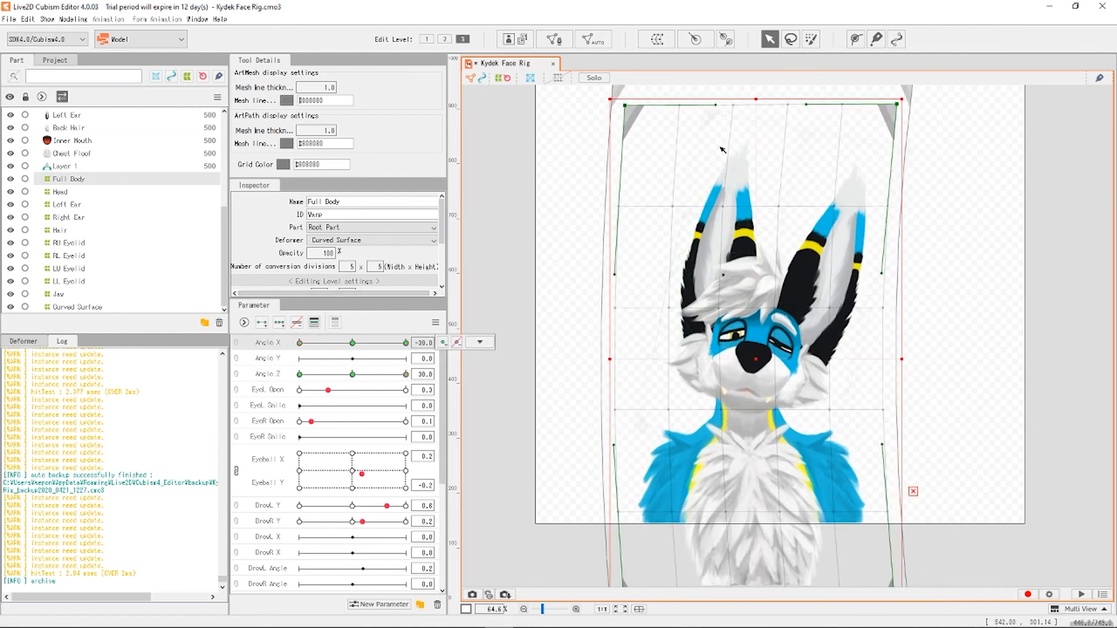
{"action": "left_click_drag", "start_coordinate": [626, 107], "coordinate": [626, 136]}
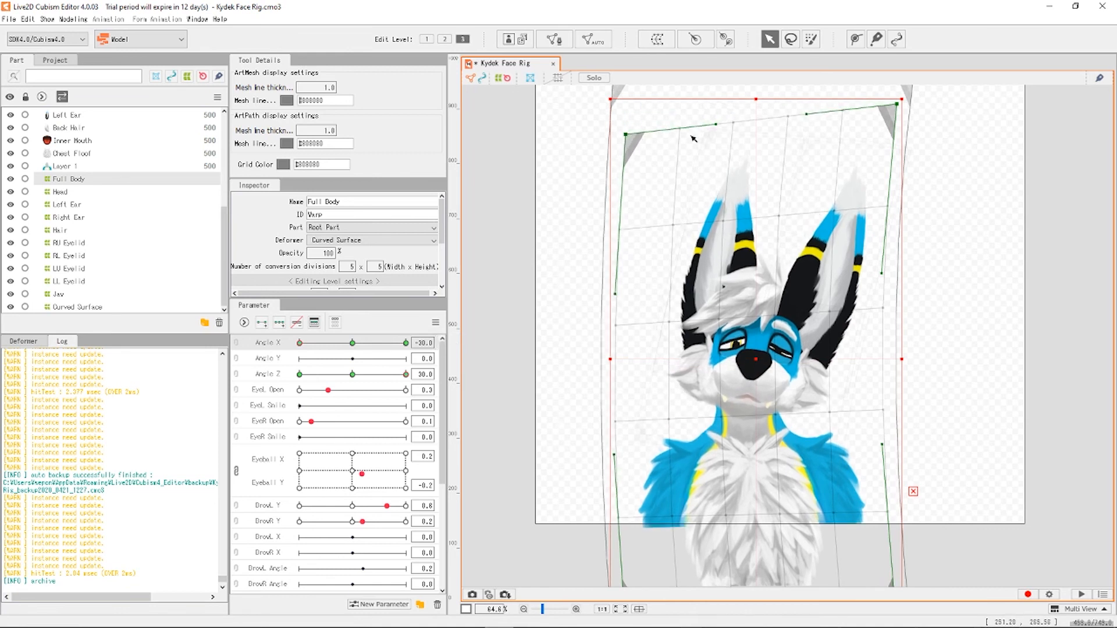
{"action": "left_click_drag", "start_coordinate": [900, 105], "coordinate": [871, 102]}
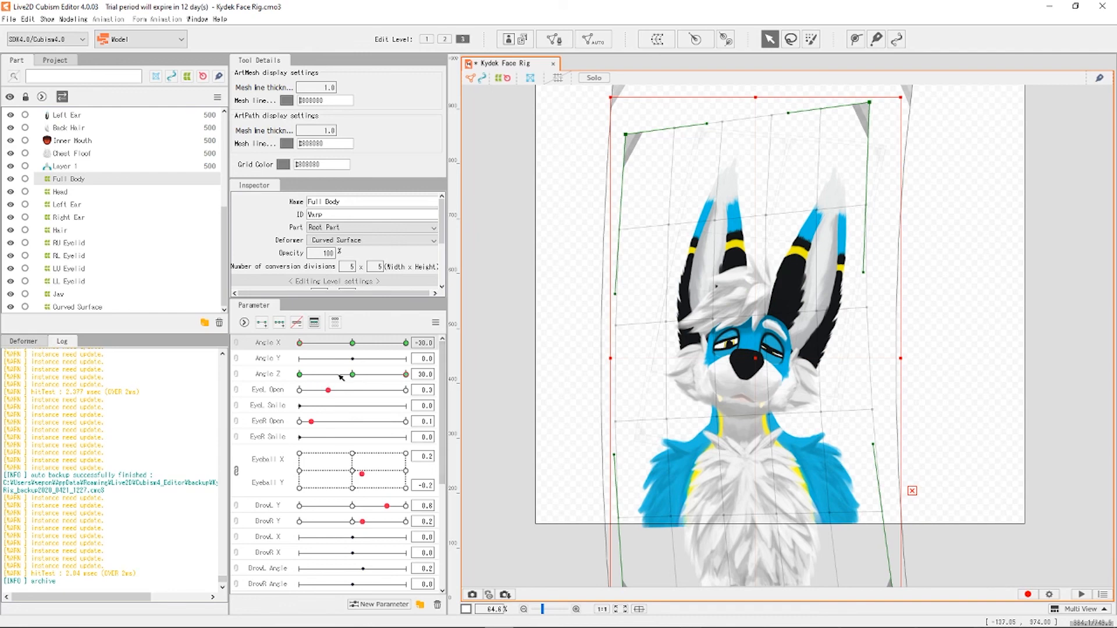
At Angle X -30 and Angle Z -30, lower the Full Body deformer's upper-left corner and pull its upper-right corner inward.
{"action": "left_click_drag", "start_coordinate": [313, 375], "coordinate": [302, 377]}
{"action": "scroll", "coordinate": [308, 378], "scroll_direction": "down", "scroll_amount": 1}
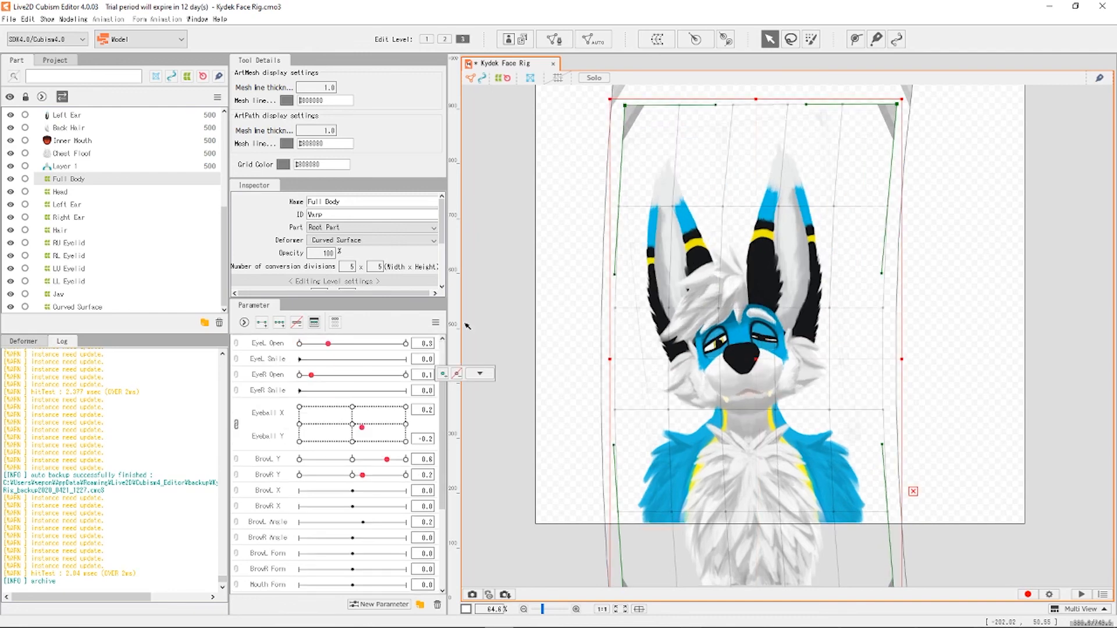
{"action": "scroll", "coordinate": [329, 434], "scroll_direction": "down", "scroll_amount": 3}
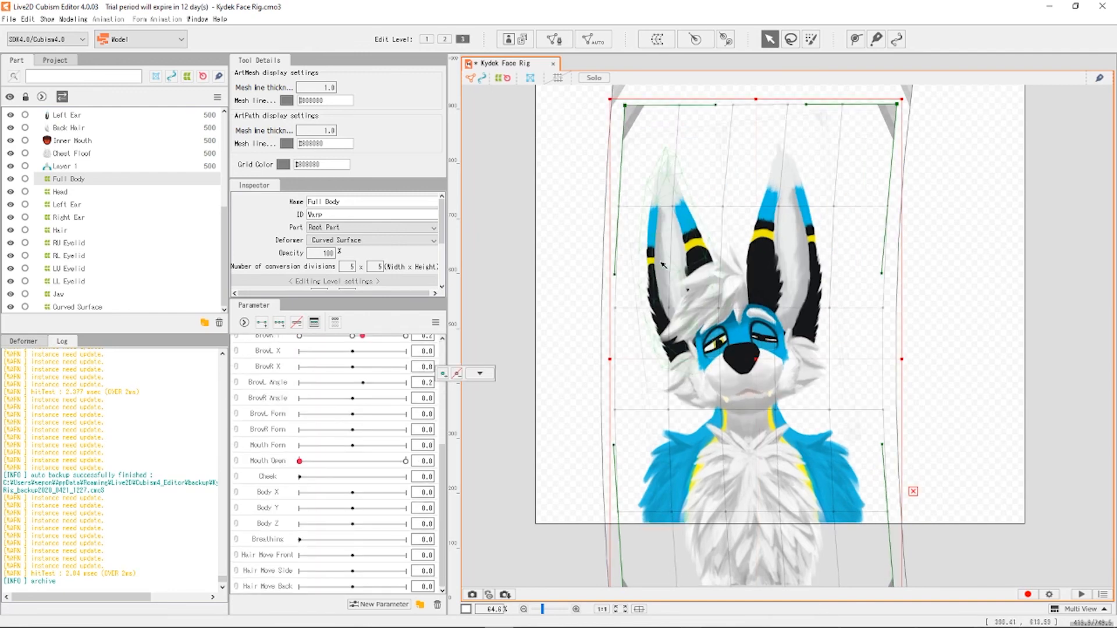
{"action": "scroll", "coordinate": [329, 462], "scroll_direction": "up", "scroll_amount": 4}
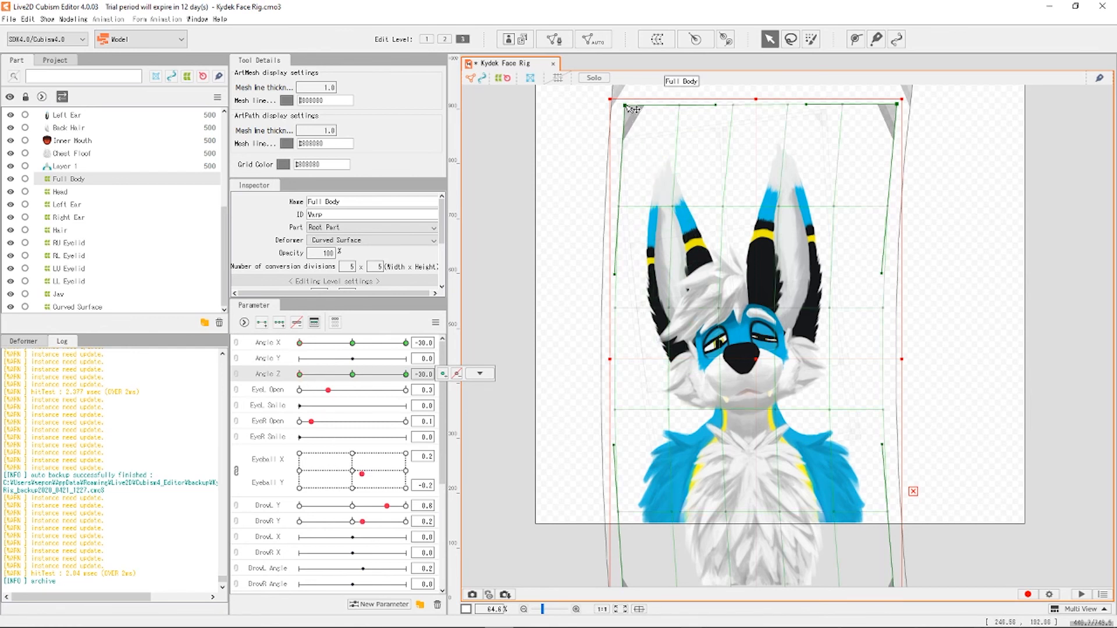
{"action": "left_click_drag", "start_coordinate": [625, 106], "coordinate": [632, 157]}
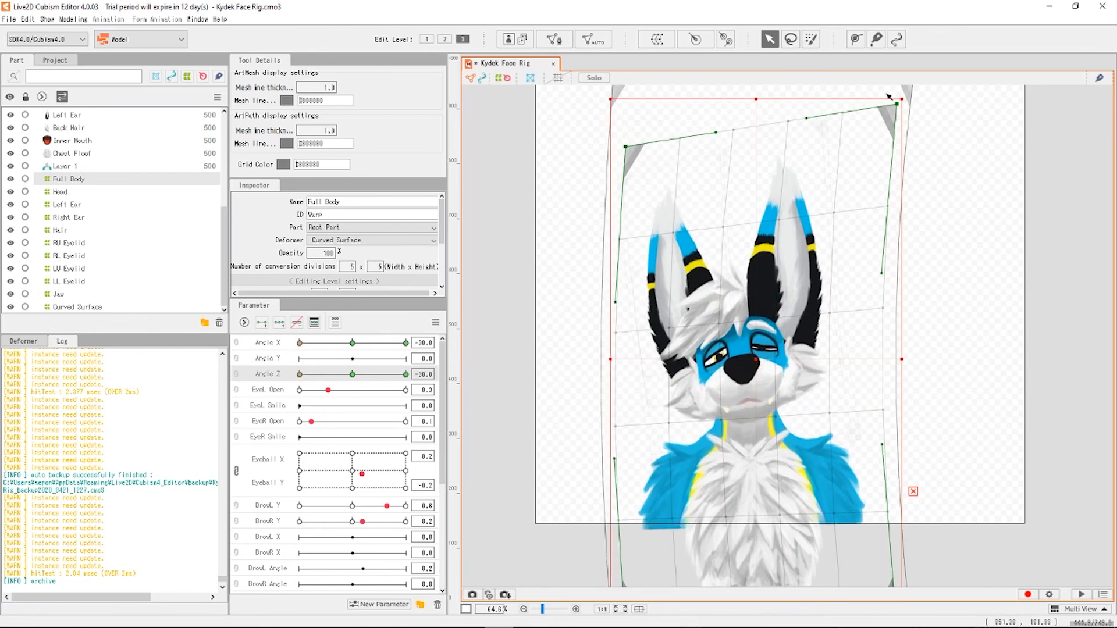
{"action": "left_click_drag", "start_coordinate": [903, 103], "coordinate": [865, 104]}
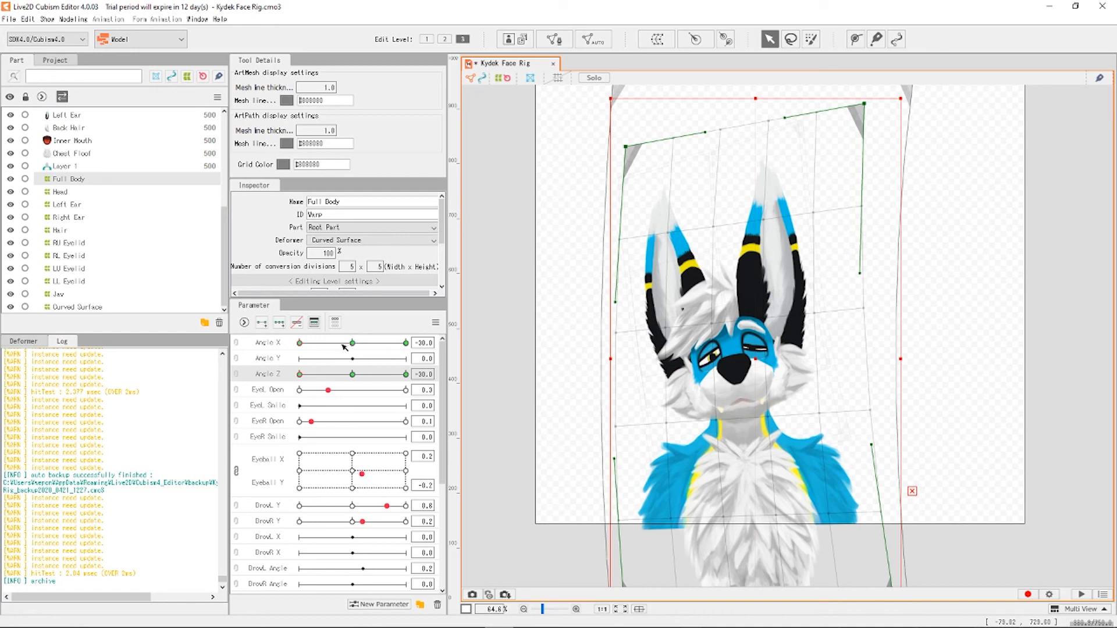
Compare the Full Body deformer's tilt across the Angle Z keyforms with Angle X at -30 and at 0.
{"action": "left_click_drag", "start_coordinate": [379, 378], "coordinate": [406, 375]}
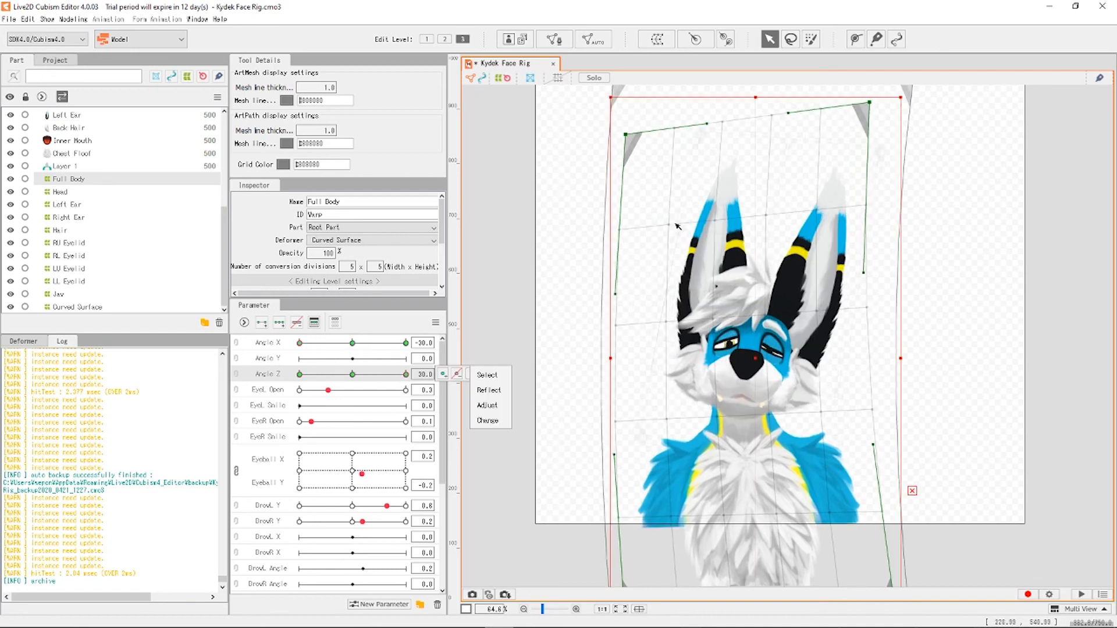
{"action": "left_click", "coordinate": [457, 374]}
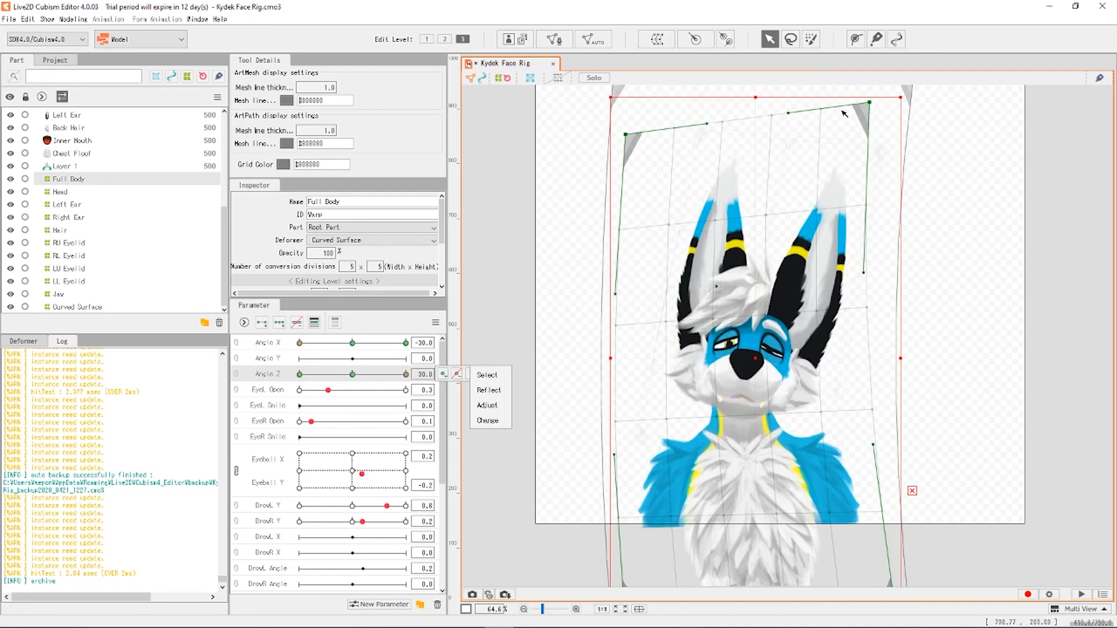
{"action": "left_click", "coordinate": [300, 374]}
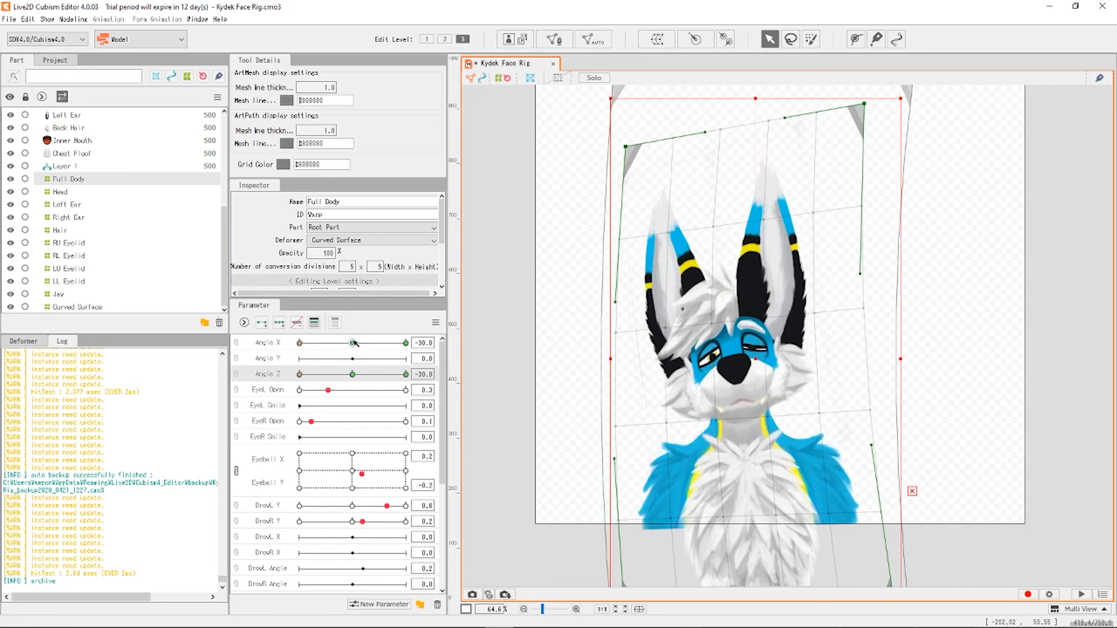
{"action": "left_click", "coordinate": [353, 343]}
{"action": "left_click", "coordinate": [237, 348]}
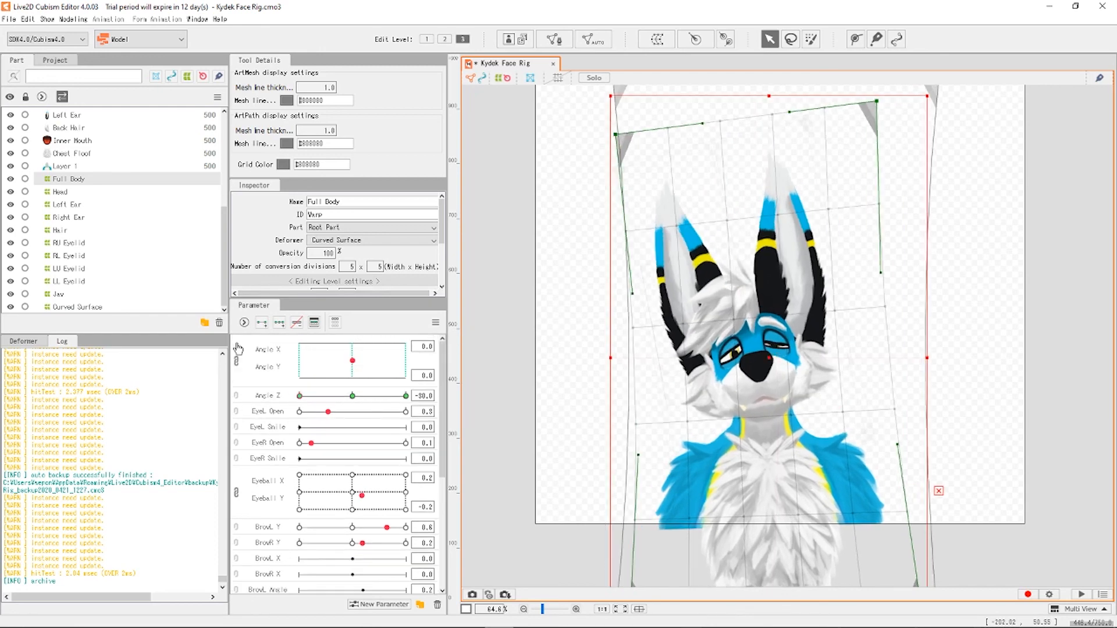
{"action": "left_click", "coordinate": [237, 349]}
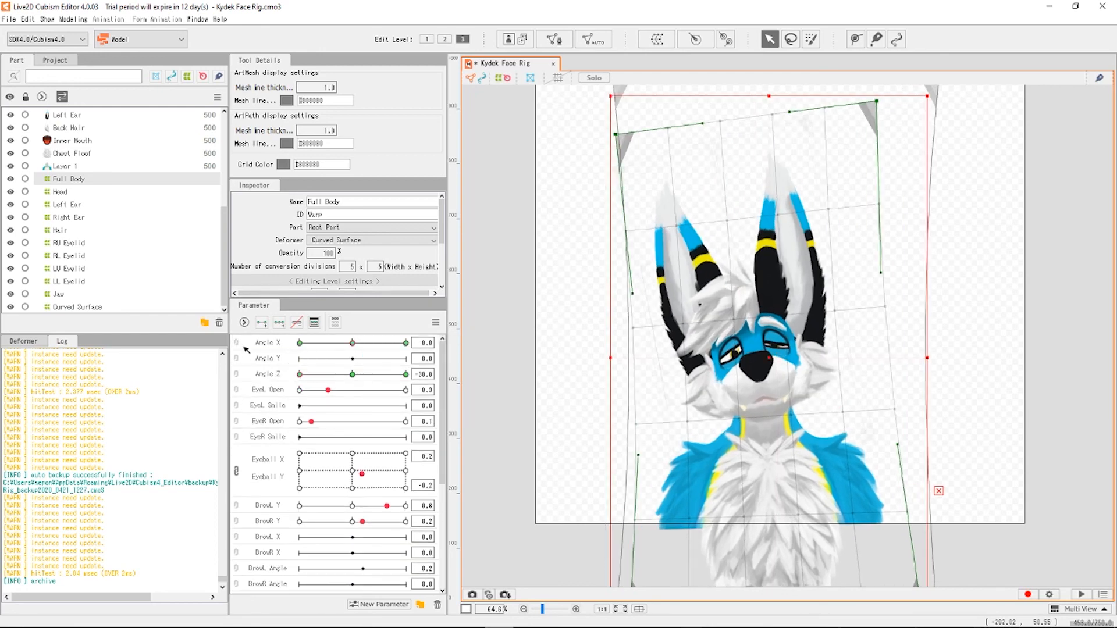
{"action": "left_click", "coordinate": [352, 375]}
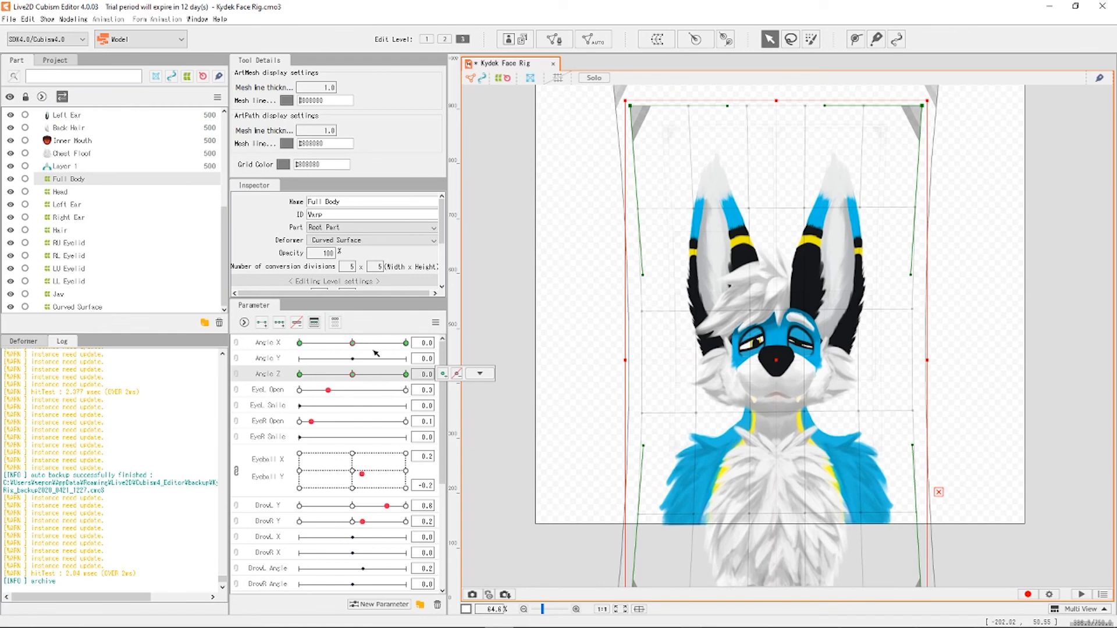
{"action": "left_click", "coordinate": [405, 374]}
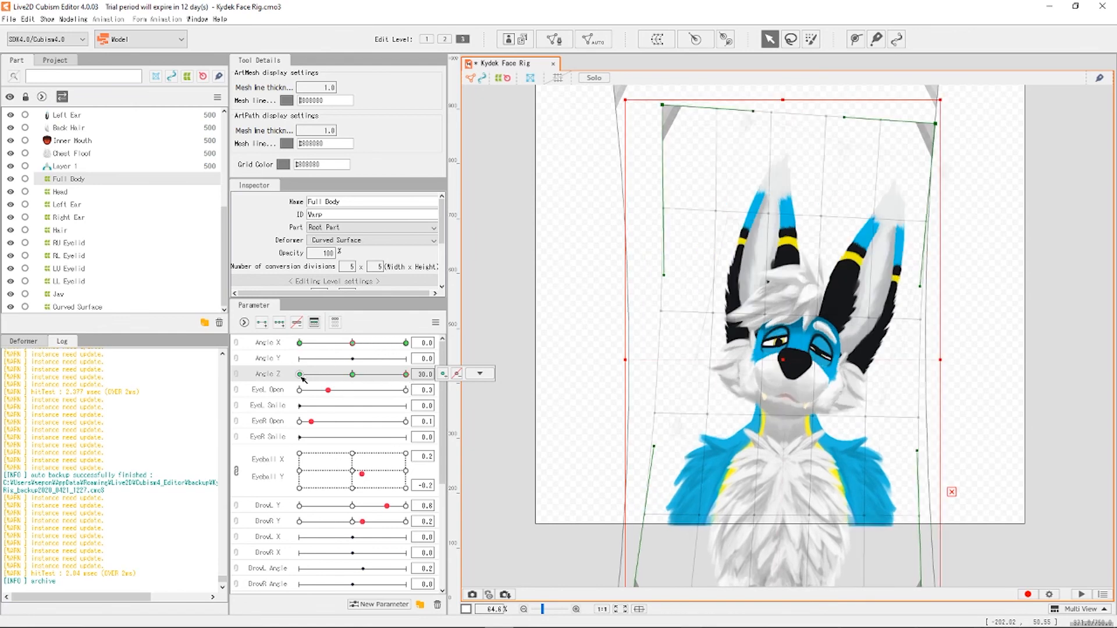
{"action": "left_click", "coordinate": [299, 374]}
{"action": "left_click", "coordinate": [353, 375]}
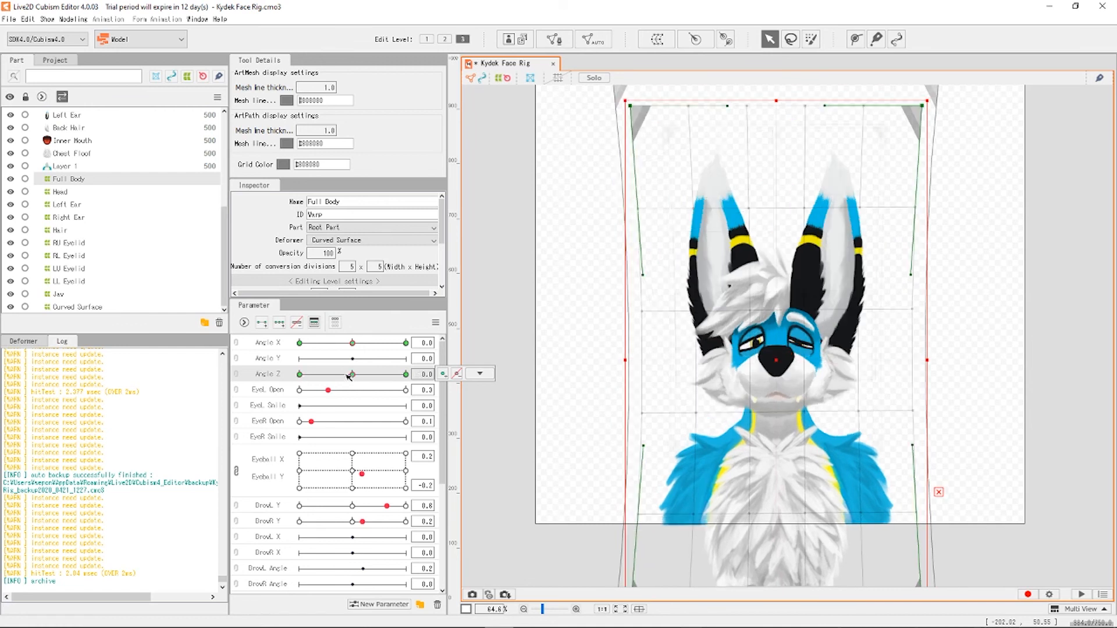
Compare the Full Body deformer's tilt across the Angle Z keyforms with Angle X at 30.
{"action": "left_click", "coordinate": [405, 343]}
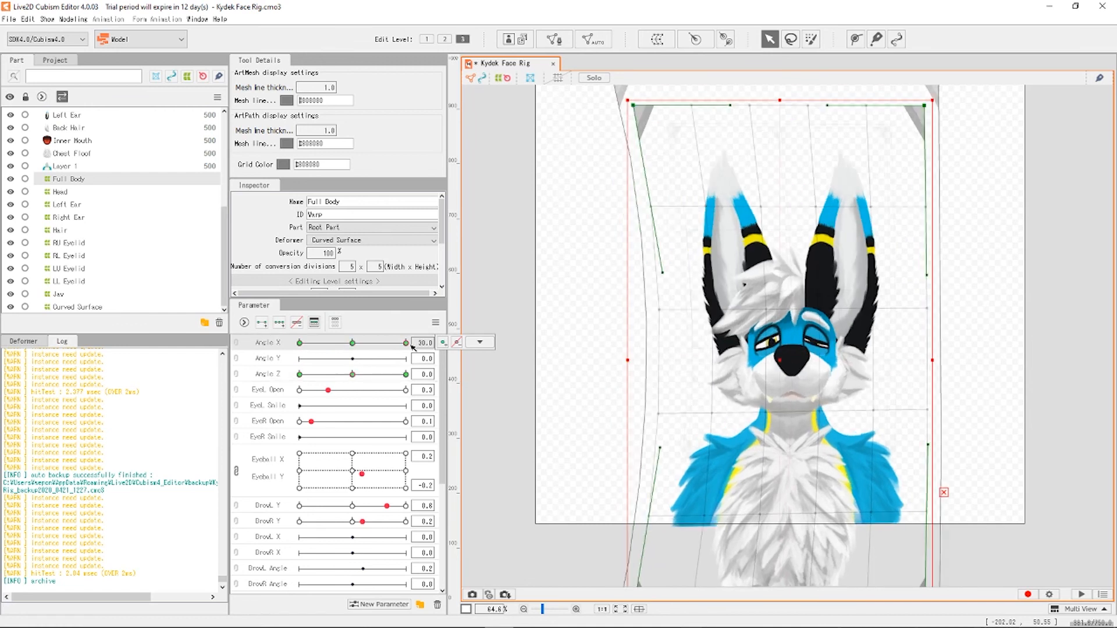
{"action": "left_click", "coordinate": [405, 375]}
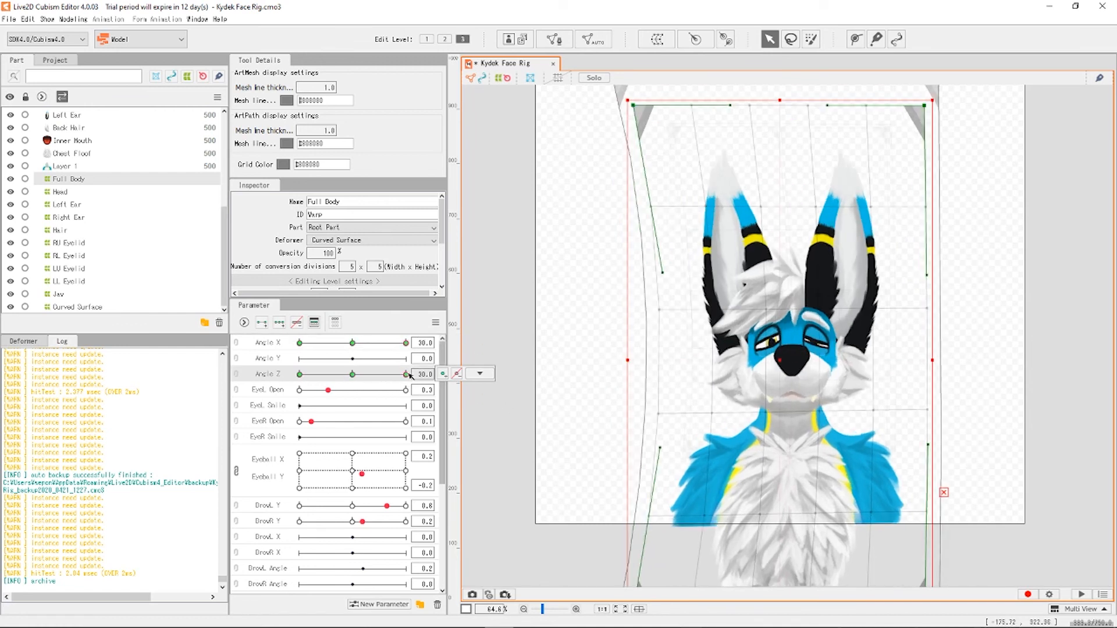
{"action": "left_click", "coordinate": [300, 376]}
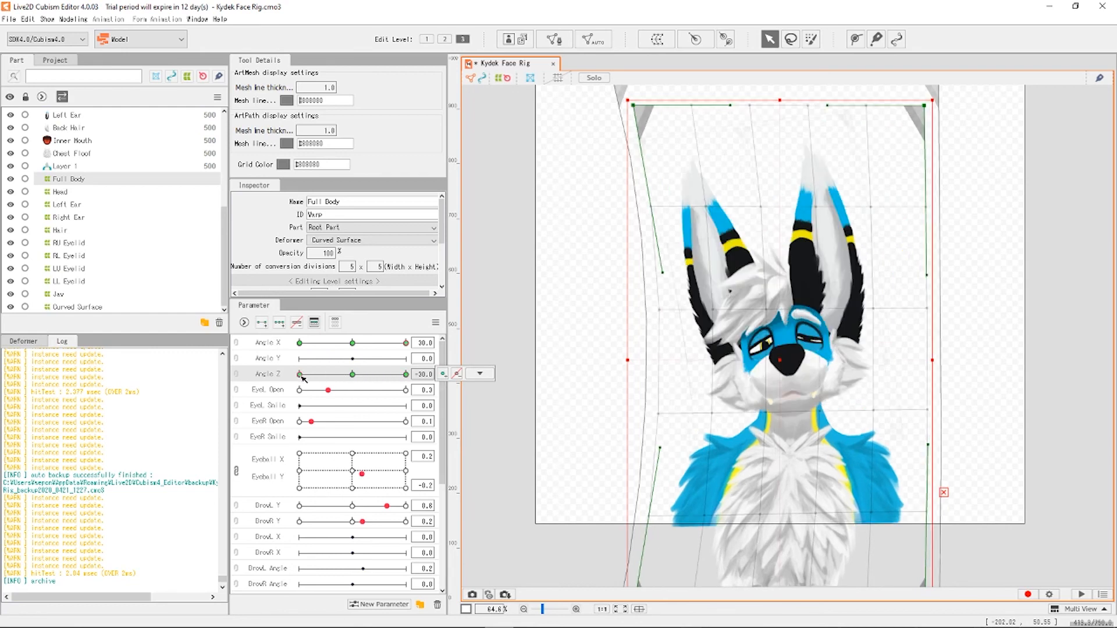
{"action": "left_click", "coordinate": [353, 374]}
At Angle X -30 and Angle Z 30, lower the Full Body deformer's upper-right corner and move its upper-left corner up and inward.
{"action": "left_click", "coordinate": [299, 344]}
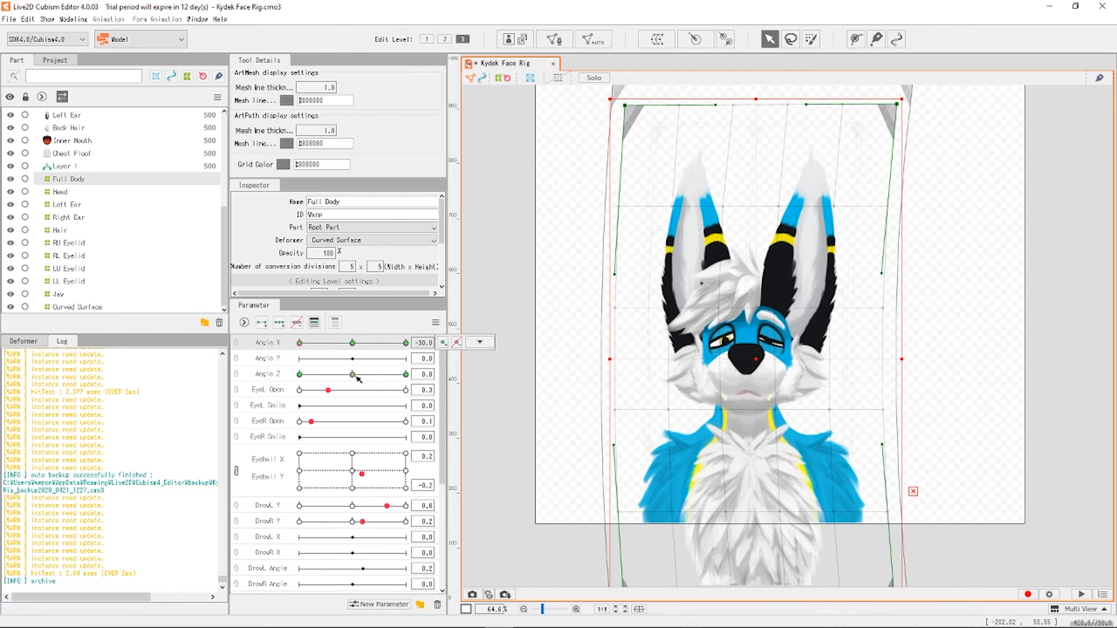
{"action": "left_click", "coordinate": [406, 374]}
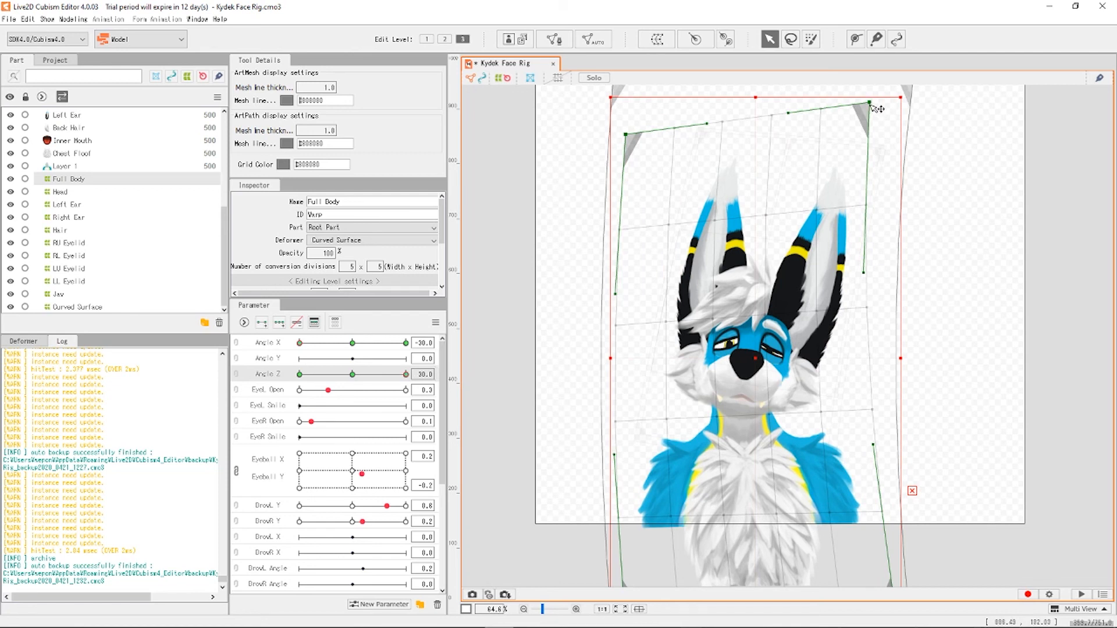
{"action": "left_click_drag", "start_coordinate": [872, 105], "coordinate": [864, 143]}
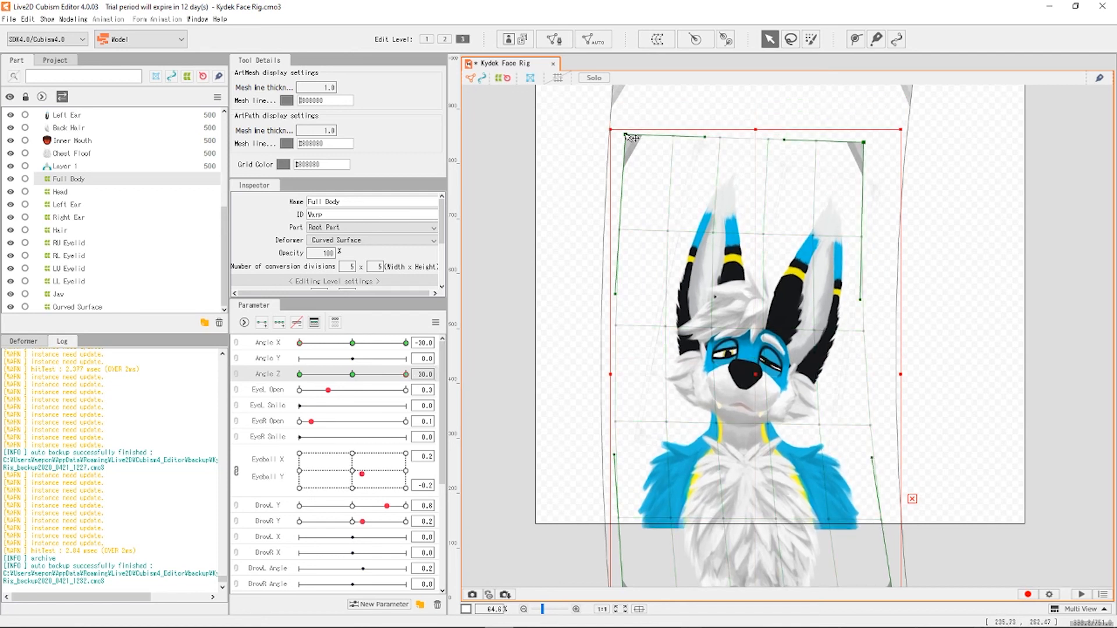
{"action": "left_click_drag", "start_coordinate": [630, 137], "coordinate": [668, 107]}
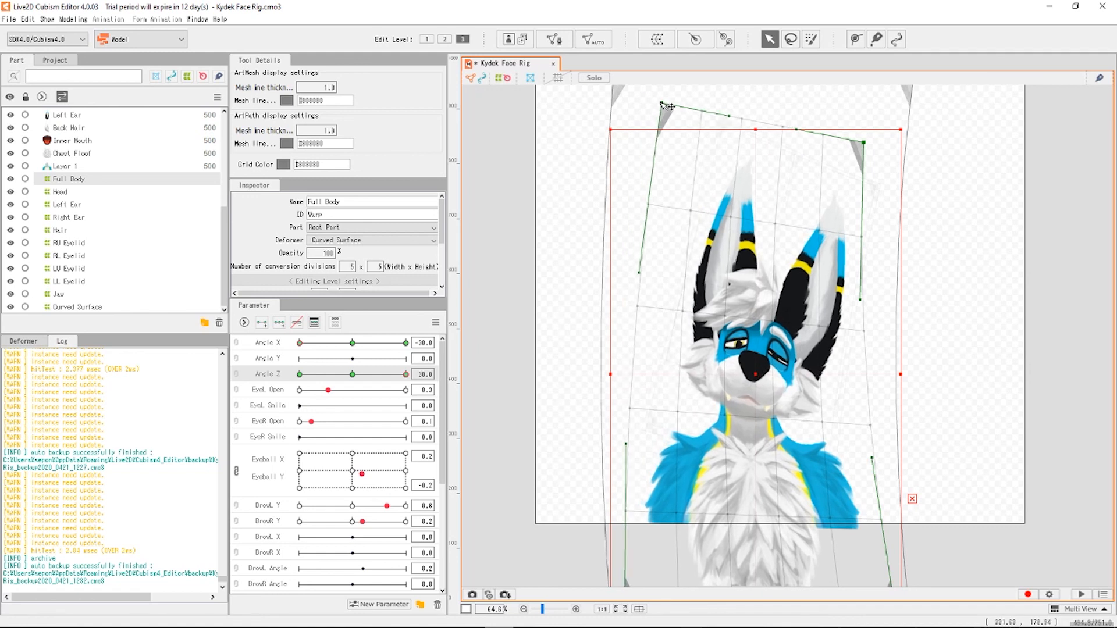
At Angle X -30 and Angle Z -30, pull both upper corners of the Full Body deformer inward and deselect it.
{"action": "left_click", "coordinate": [301, 374]}
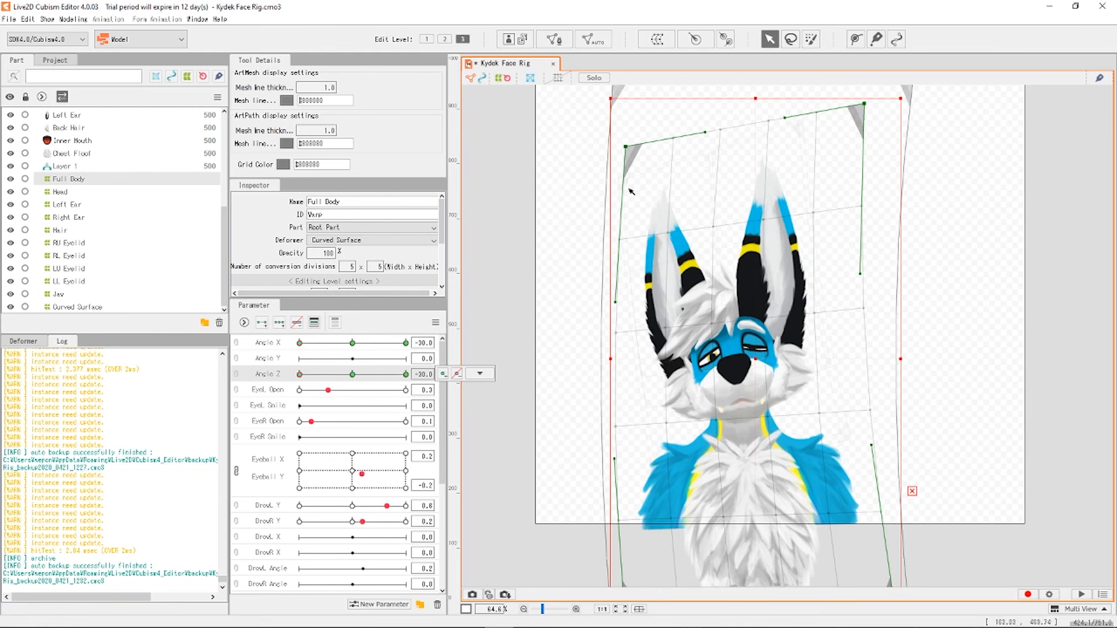
{"action": "left_click_drag", "start_coordinate": [630, 146], "coordinate": [650, 152]}
{"action": "left_click_drag", "start_coordinate": [867, 105], "coordinate": [848, 105]}
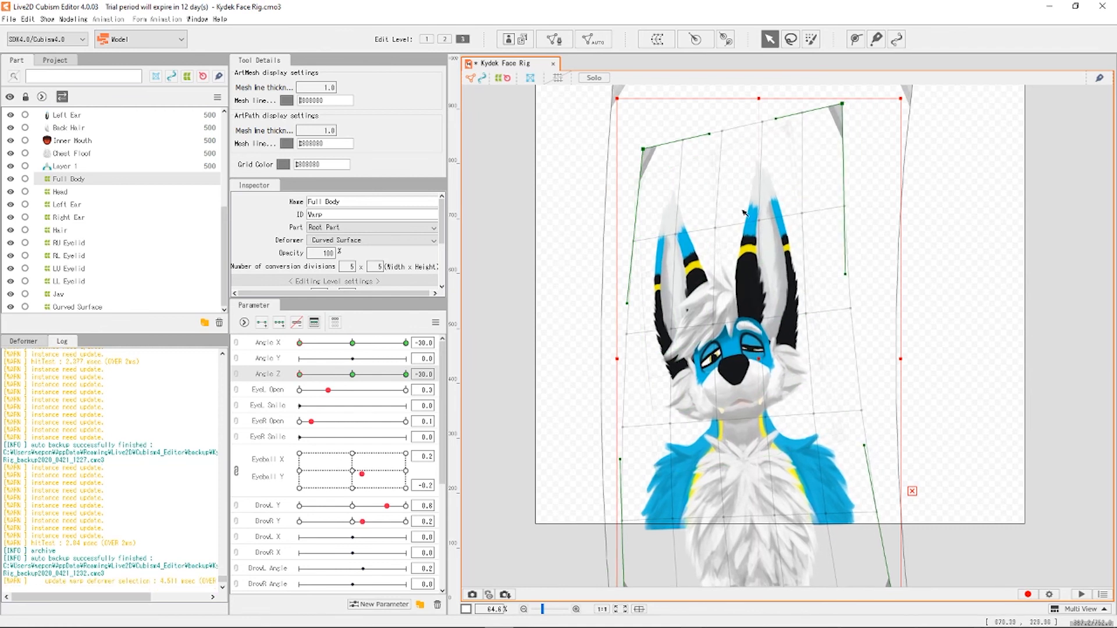
{"action": "left_click", "coordinate": [912, 294]}
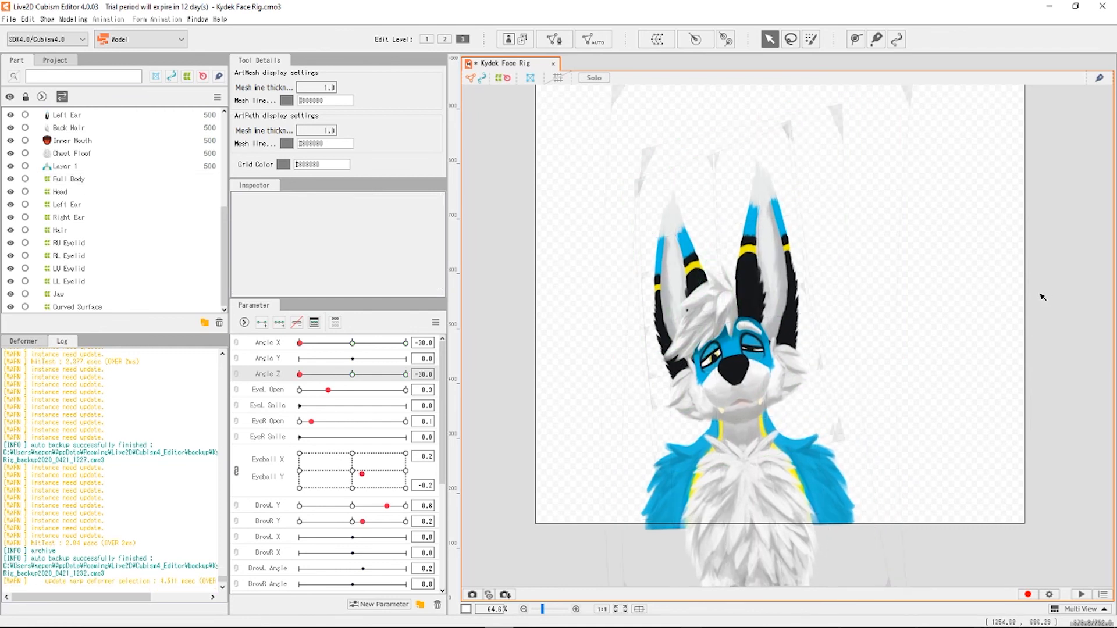
Preview the head movement by sweeping Angle X and Angle Z, and inspect the face and neck up close.
{"action": "left_click_drag", "start_coordinate": [300, 374], "coordinate": [391, 375]}
{"action": "left_click_drag", "start_coordinate": [299, 343], "coordinate": [334, 353]}
{"action": "left_click", "coordinate": [352, 374]}
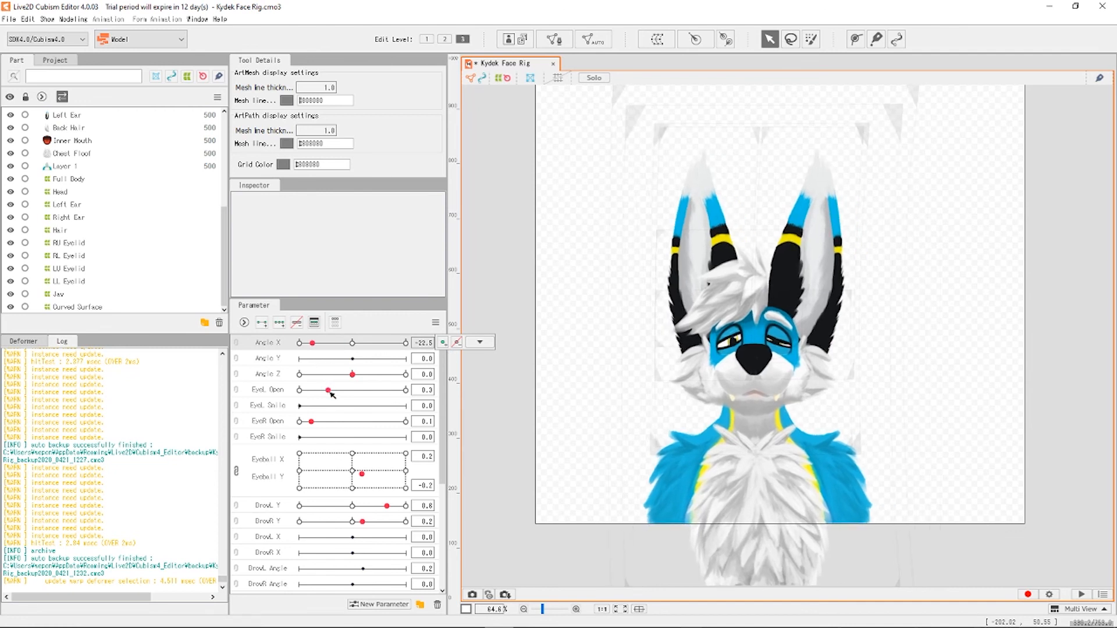
{"action": "left_click", "coordinate": [333, 381]}
{"action": "left_click", "coordinate": [332, 377]}
{"action": "left_click_drag", "start_coordinate": [329, 379], "coordinate": [362, 391]}
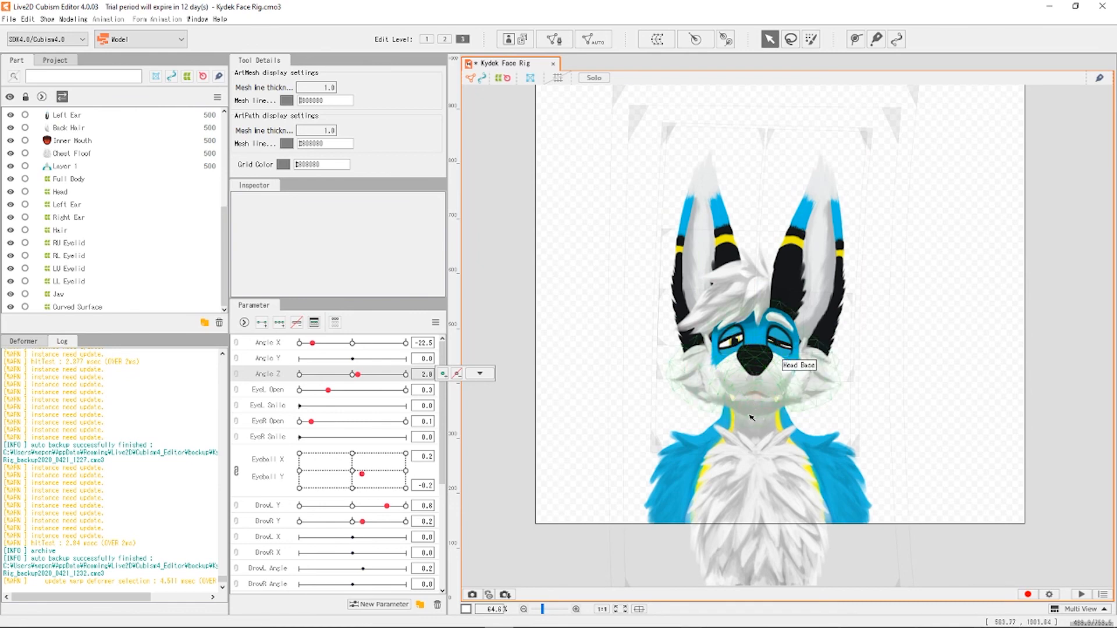
{"action": "scroll", "coordinate": [756, 407], "scroll_direction": "up", "scroll_amount": 4}
{"action": "scroll", "coordinate": [759, 406], "scroll_direction": "up", "scroll_amount": 2}
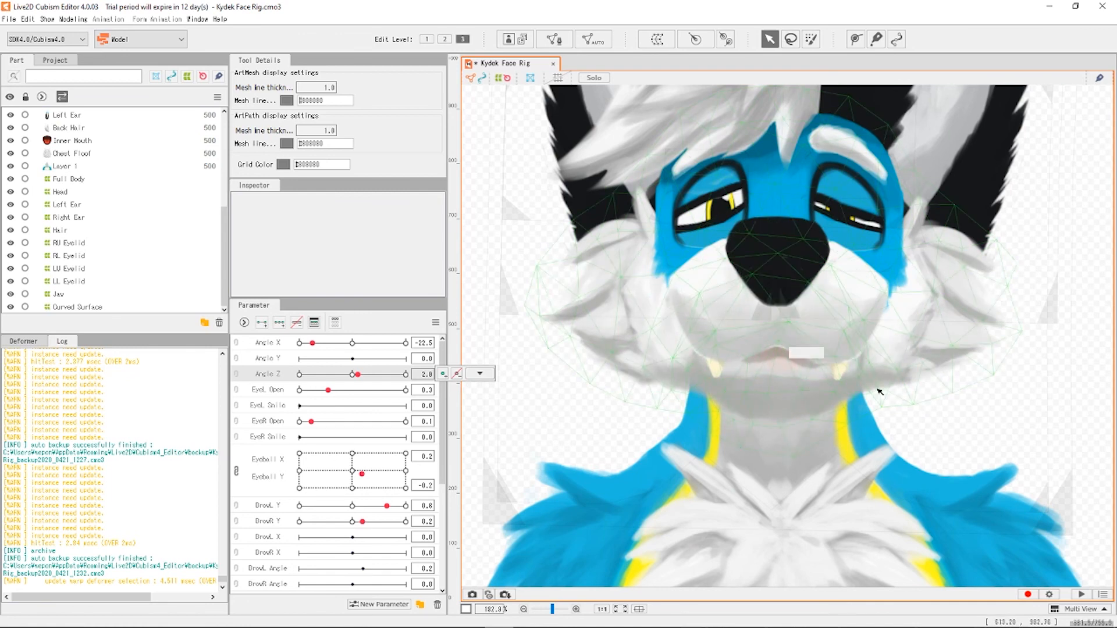
{"action": "scroll", "coordinate": [544, 378], "scroll_direction": "down", "scroll_amount": 6}
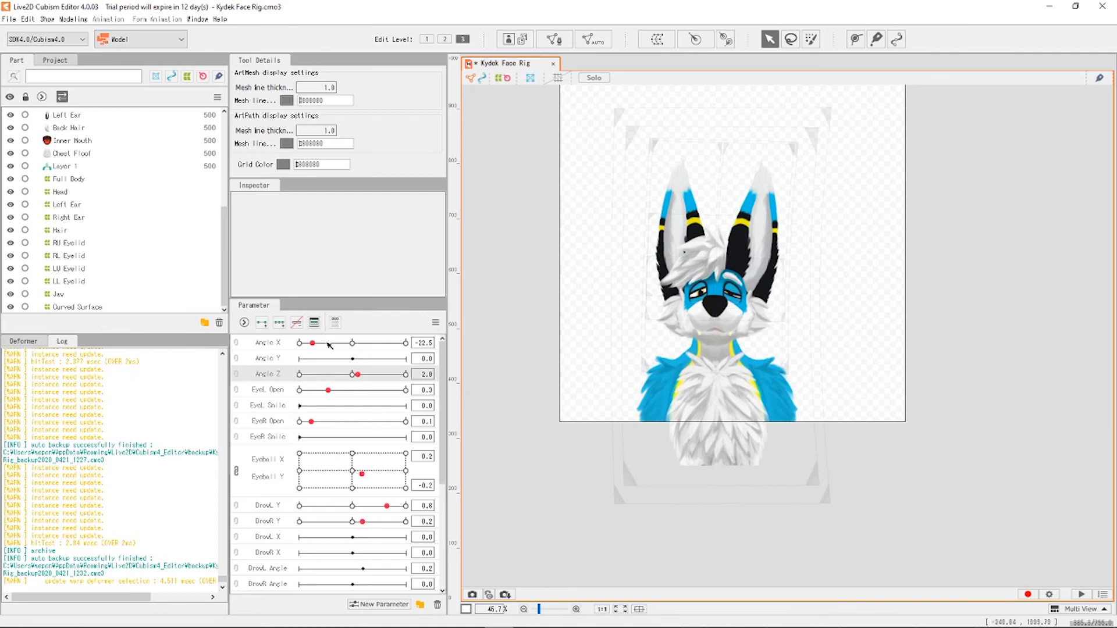
Preview the pose sliders further, opening the right eye to 0.5 and bringing Angle X and Angle Z back to about 0.
{"action": "left_click_drag", "start_coordinate": [313, 343], "coordinate": [353, 433]}
{"action": "scroll", "coordinate": [352, 439], "scroll_direction": "down", "scroll_amount": 3}
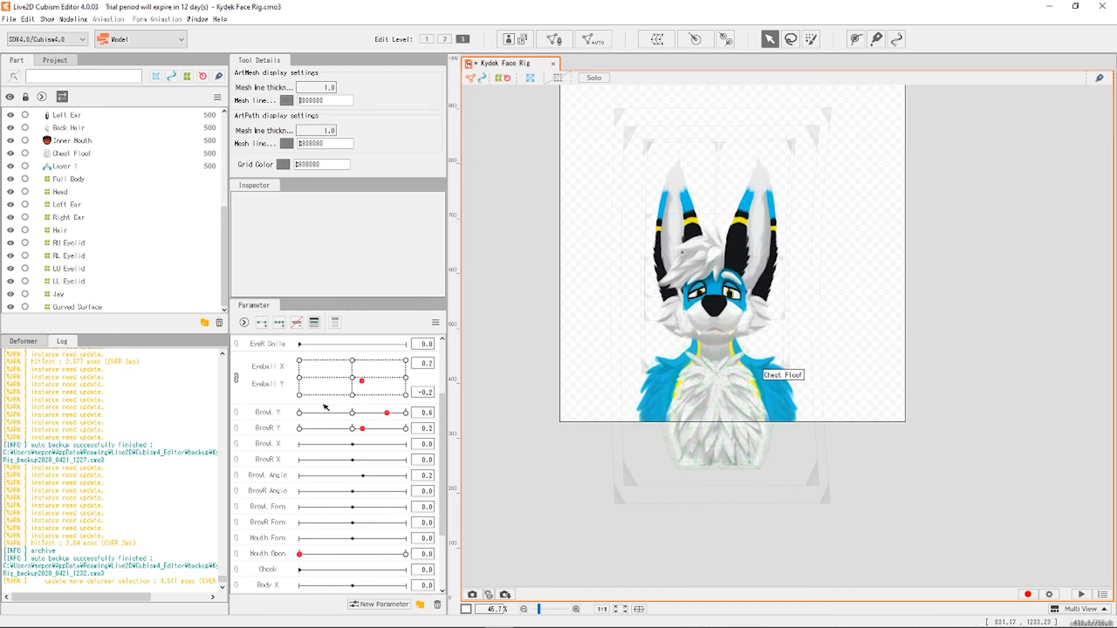
{"action": "scroll", "coordinate": [299, 402], "scroll_direction": "up", "scroll_amount": 3}
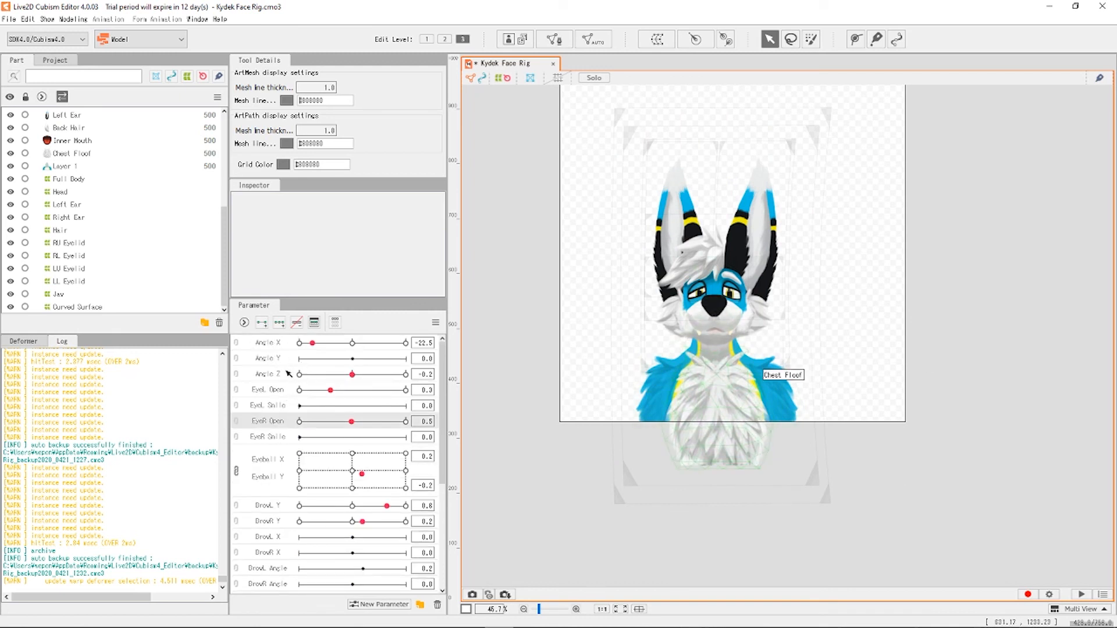
{"action": "left_click", "coordinate": [278, 377]}
{"action": "left_click_drag", "start_coordinate": [346, 379], "coordinate": [456, 393]}
{"action": "left_click_drag", "start_coordinate": [343, 384], "coordinate": [353, 343]}
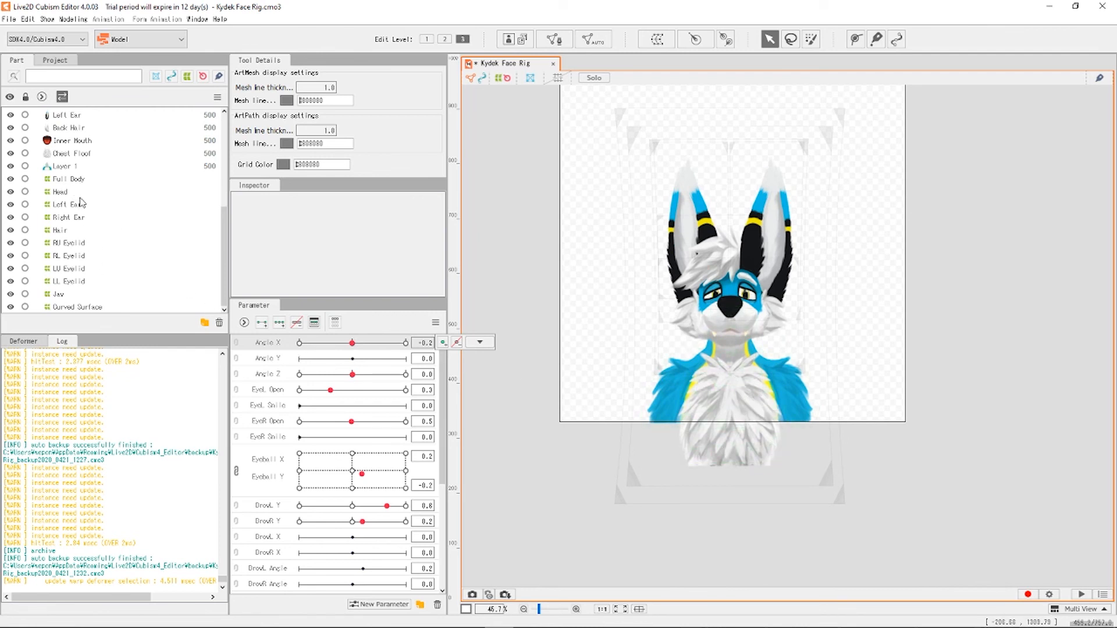
Create a warp deformer named Chest as the parent of the Chest Floof mesh, with 2 × 2 Bezier divisions.
{"action": "scroll", "coordinate": [80, 245], "scroll_direction": "up", "scroll_amount": 4}
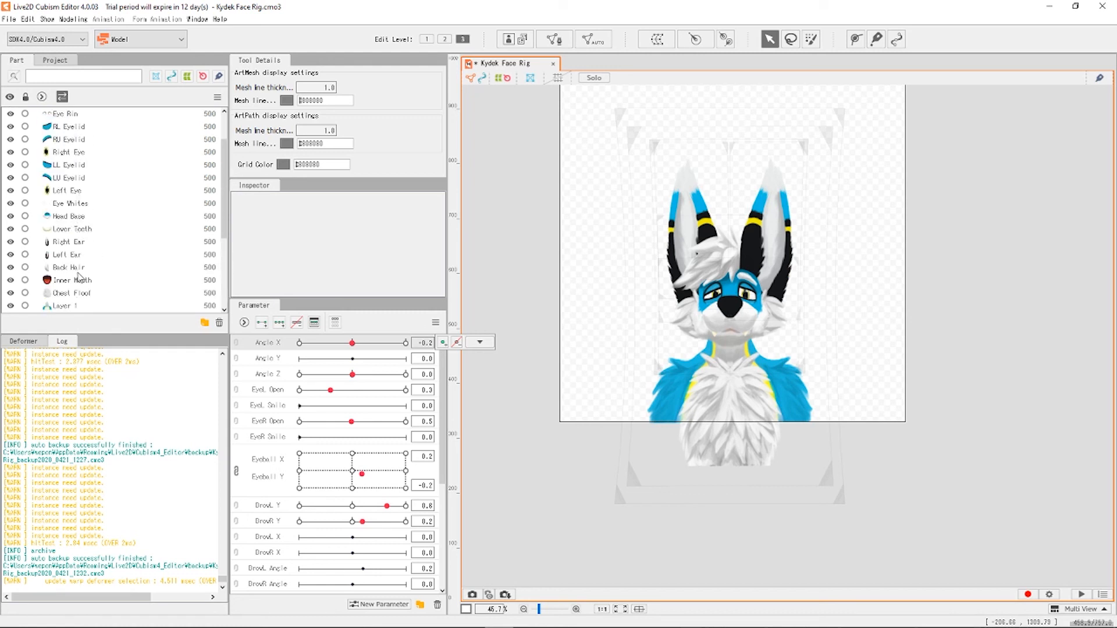
{"action": "left_click", "coordinate": [73, 293]}
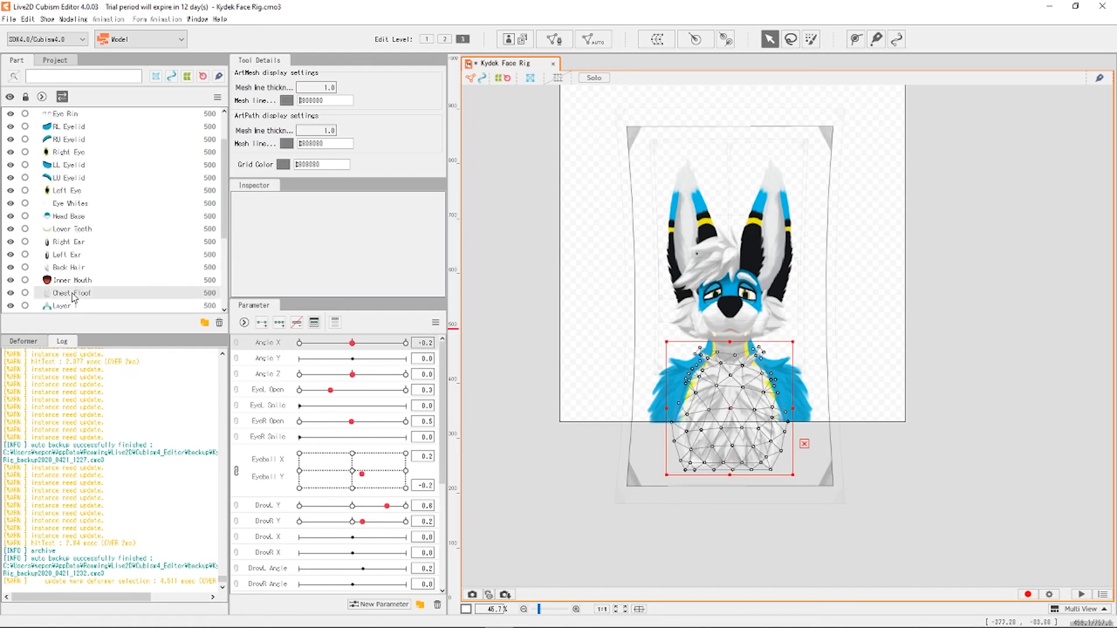
{"action": "left_click", "coordinate": [657, 39]}
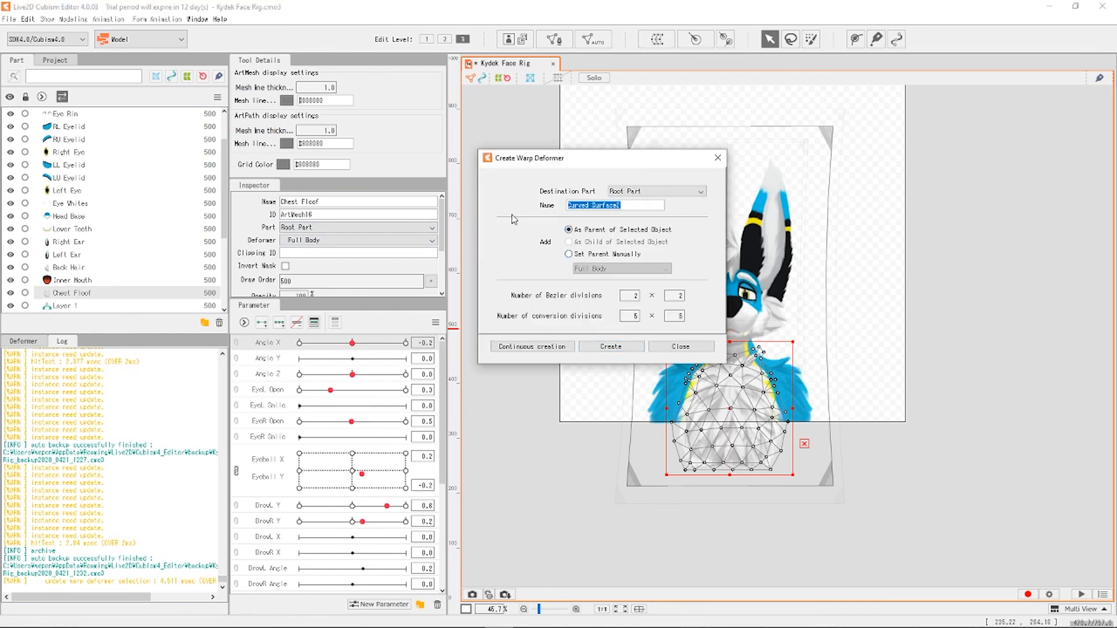
{"action": "key", "text": "BackSpace"}
{"action": "type", "text": "Chest"}
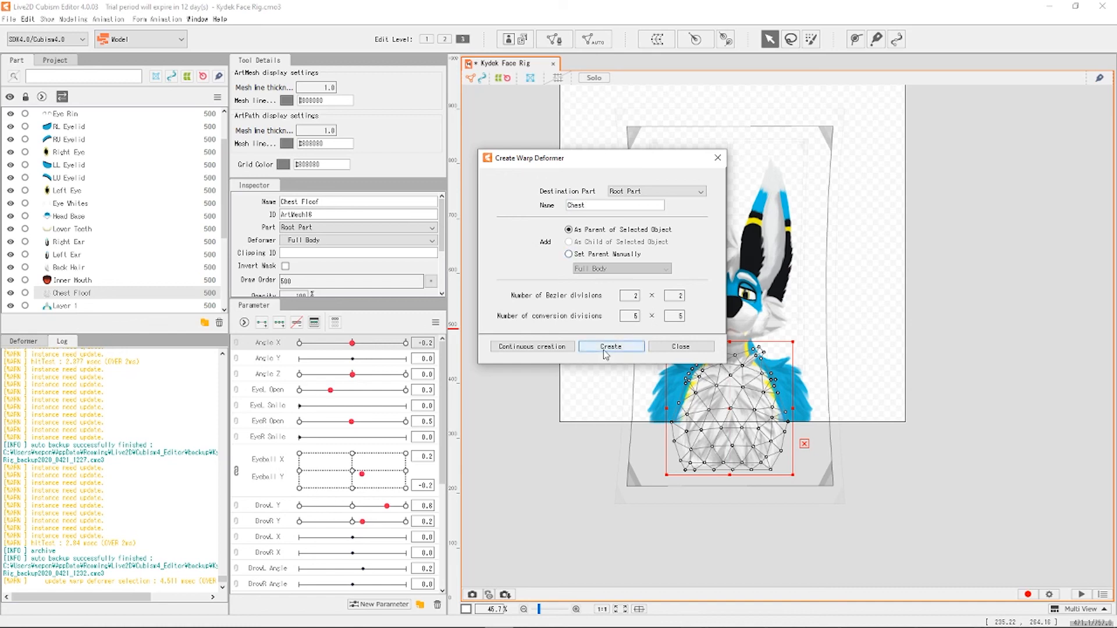
{"action": "left_click", "coordinate": [608, 346]}
At Angle X 30, bulge the Chest deformer's lower right edge outward and bend its left edge inward.
{"action": "scroll", "coordinate": [739, 407], "scroll_direction": "up", "scroll_amount": 2}
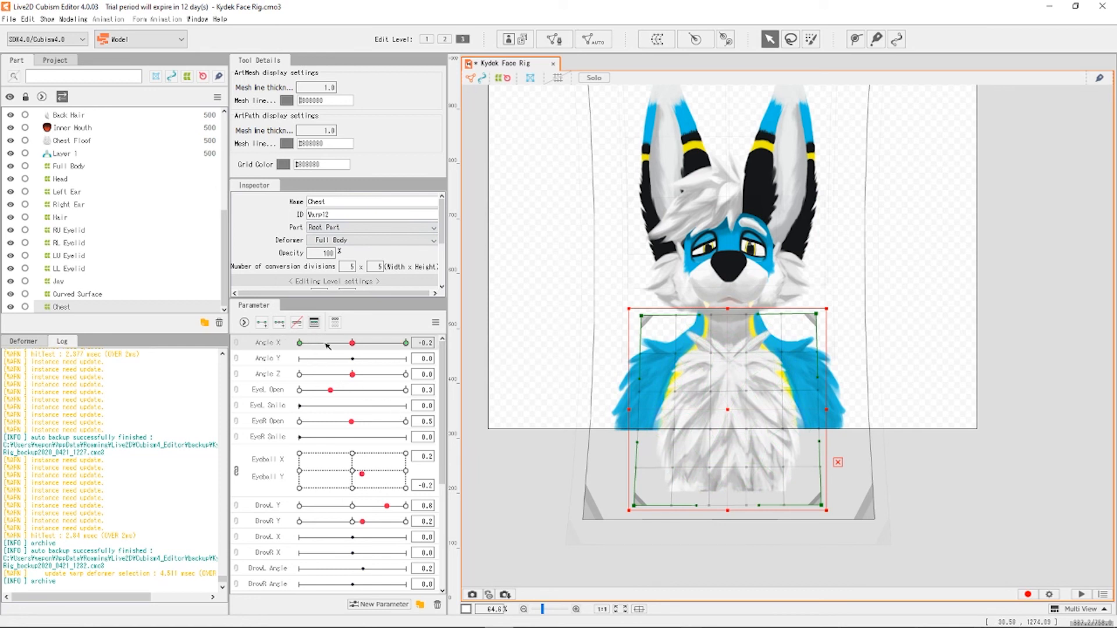
{"action": "left_click_drag", "start_coordinate": [327, 344], "coordinate": [430, 354]}
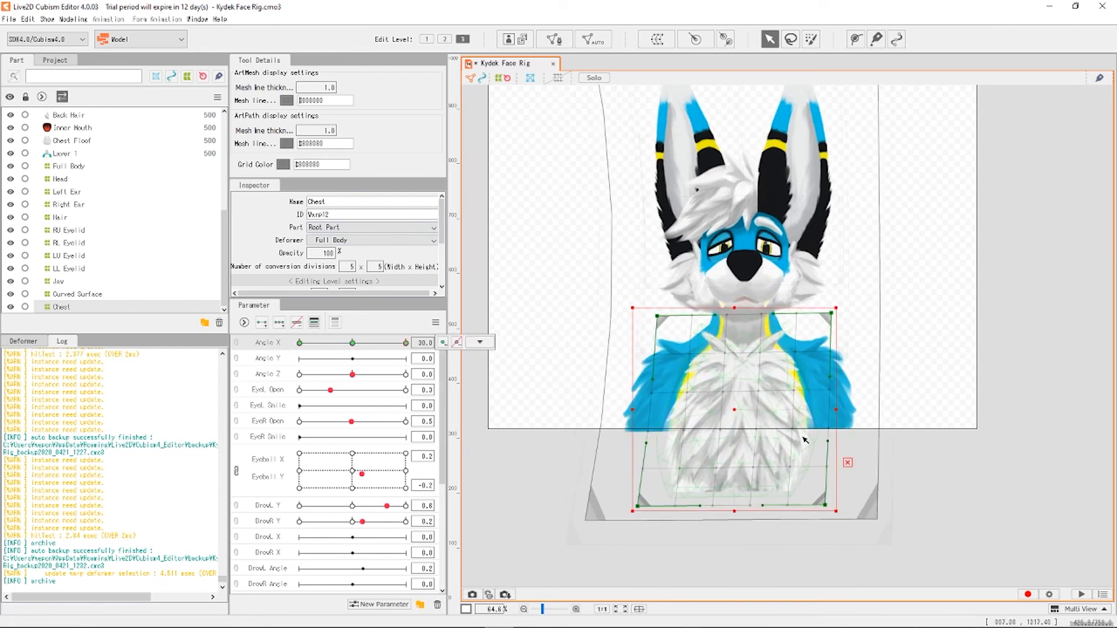
{"action": "left_click_drag", "start_coordinate": [828, 444], "coordinate": [851, 442]}
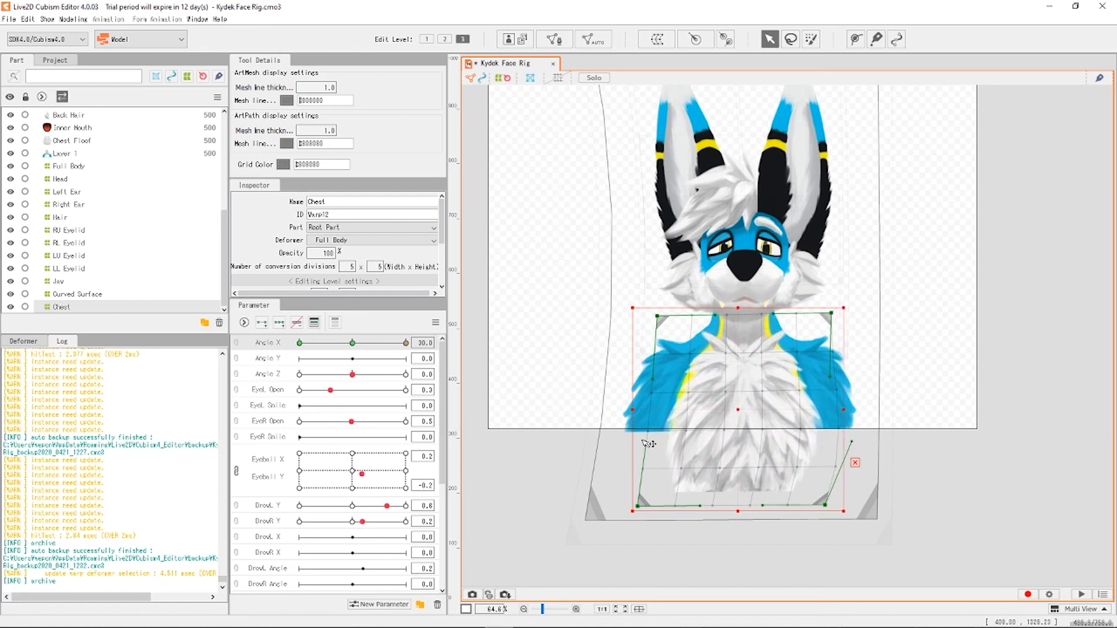
{"action": "left_click_drag", "start_coordinate": [646, 444], "coordinate": [701, 434]}
{"action": "left_click_drag", "start_coordinate": [653, 382], "coordinate": [685, 361]}
{"action": "left_click_drag", "start_coordinate": [690, 432], "coordinate": [681, 435]}
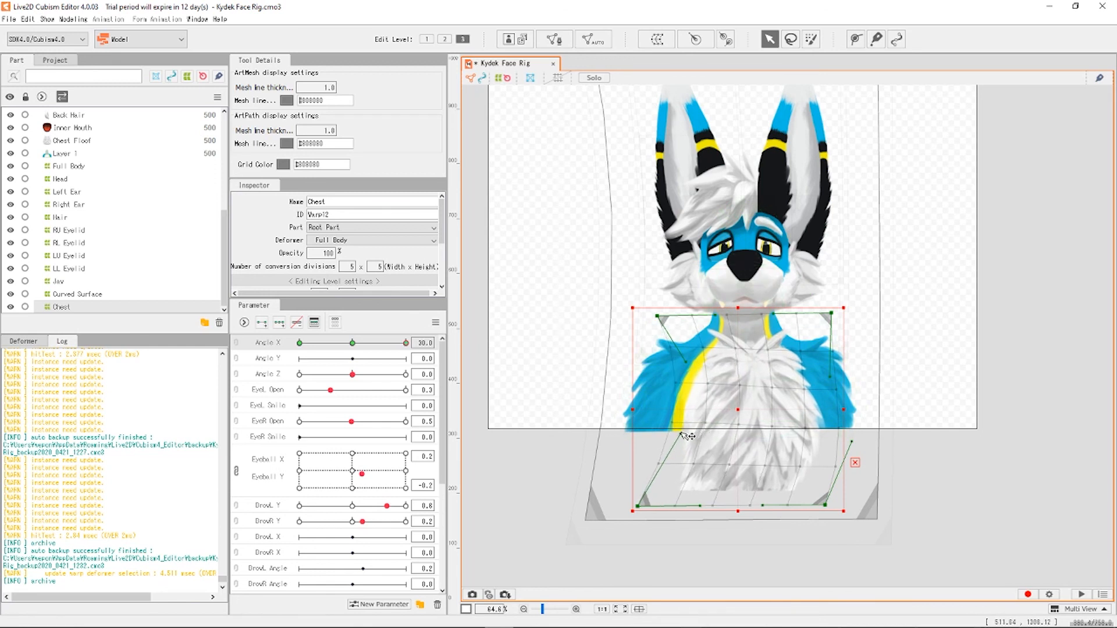
Refine the Chest deformer's side curves at Angle X 30, easing the left bend outward and pushing the upper right curve further out.
{"action": "mouse_move", "coordinate": [831, 377]}
{"action": "left_mouse_down"}
{"action": "mouse_move", "coordinate": [848, 363]}
{"action": "mouse_move", "coordinate": [834, 362]}
{"action": "left_mouse_up"}
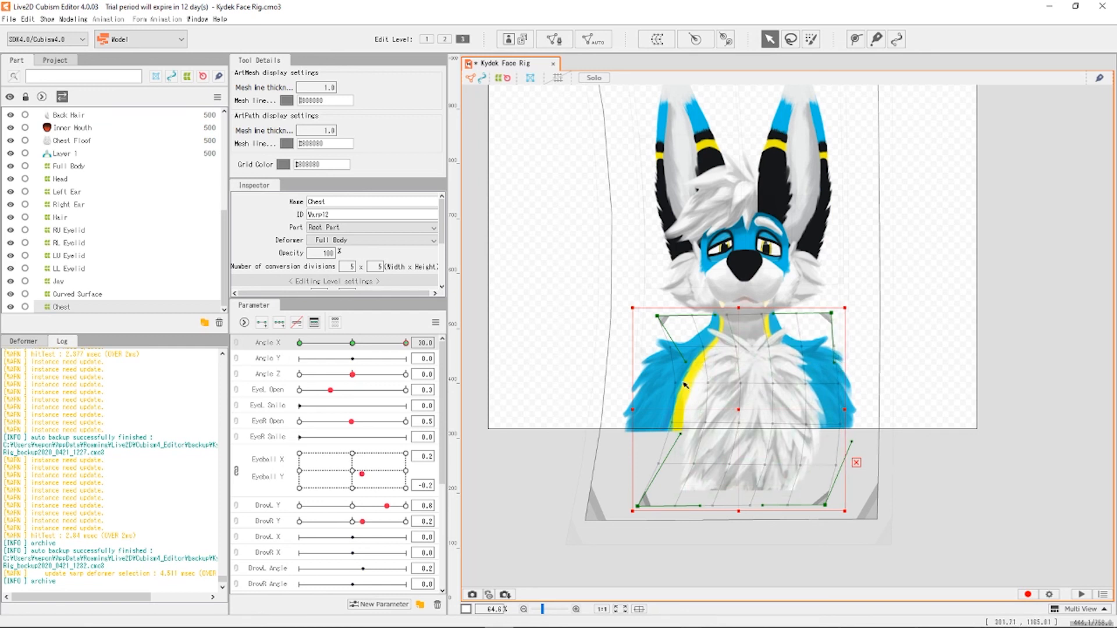
{"action": "left_click_drag", "start_coordinate": [685, 361], "coordinate": [676, 361]}
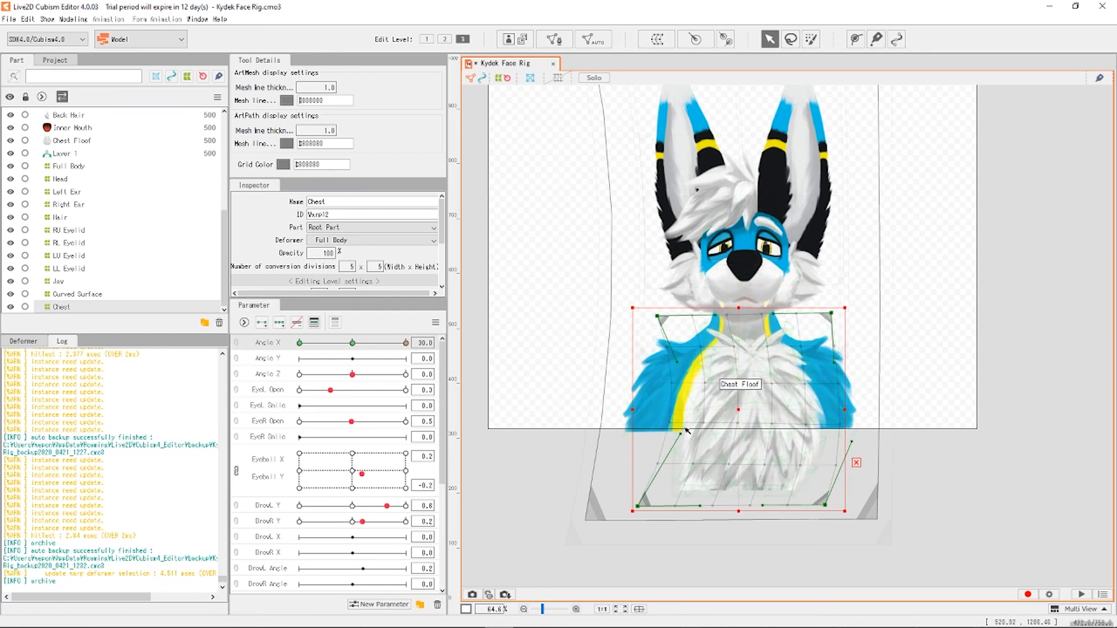
{"action": "left_click_drag", "start_coordinate": [684, 432], "coordinate": [669, 443]}
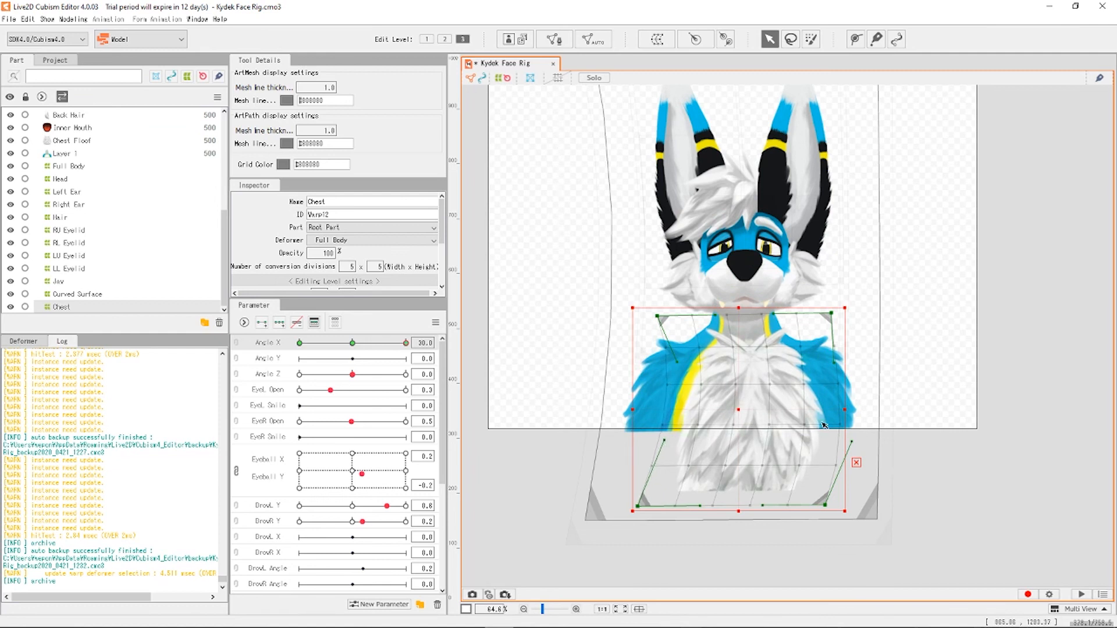
{"action": "left_click_drag", "start_coordinate": [835, 362], "coordinate": [843, 354]}
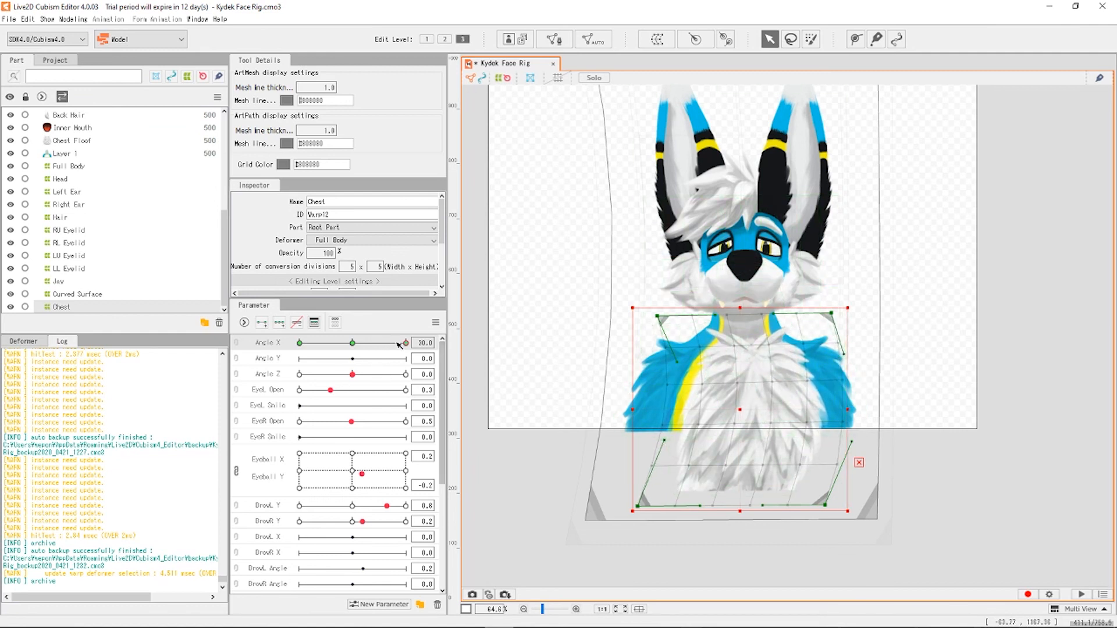
At Angle X -30, bulge the Chest deformer's left edge outward and bend its right edge inward.
{"action": "left_click_drag", "start_coordinate": [399, 345], "coordinate": [271, 348]}
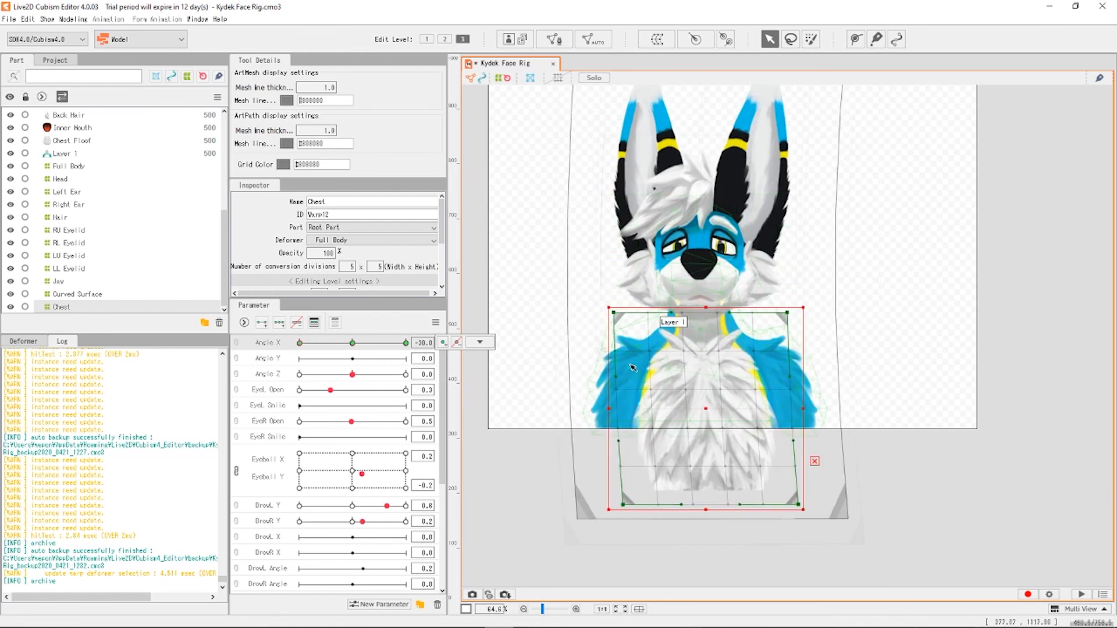
{"action": "left_click_drag", "start_coordinate": [620, 382], "coordinate": [588, 370]}
{"action": "left_click_drag", "start_coordinate": [620, 443], "coordinate": [596, 445]}
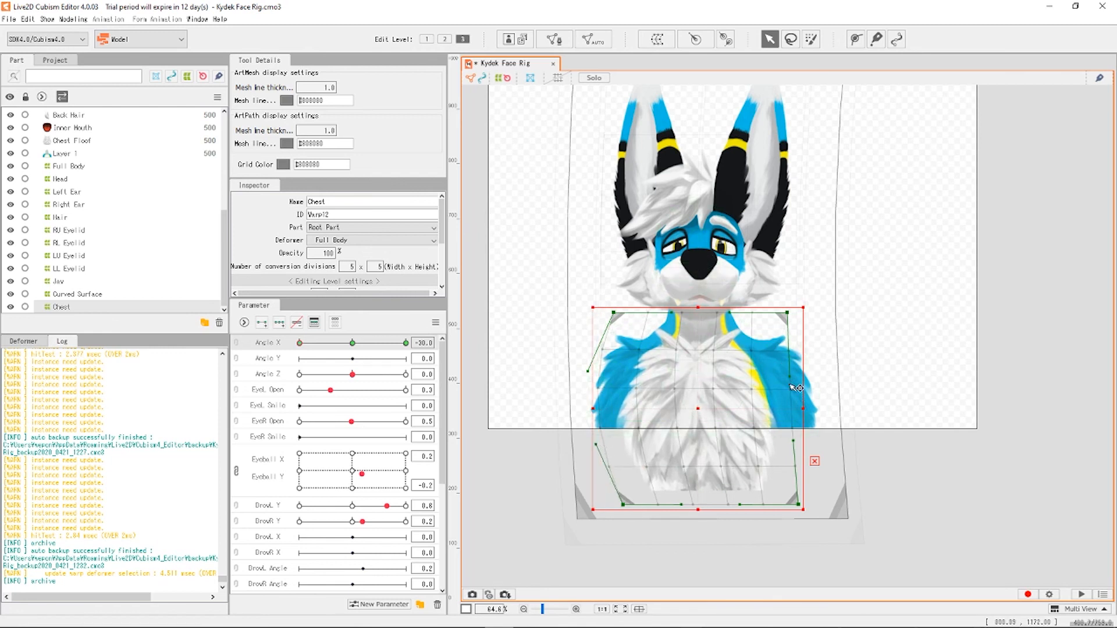
{"action": "left_click_drag", "start_coordinate": [792, 382], "coordinate": [755, 360]}
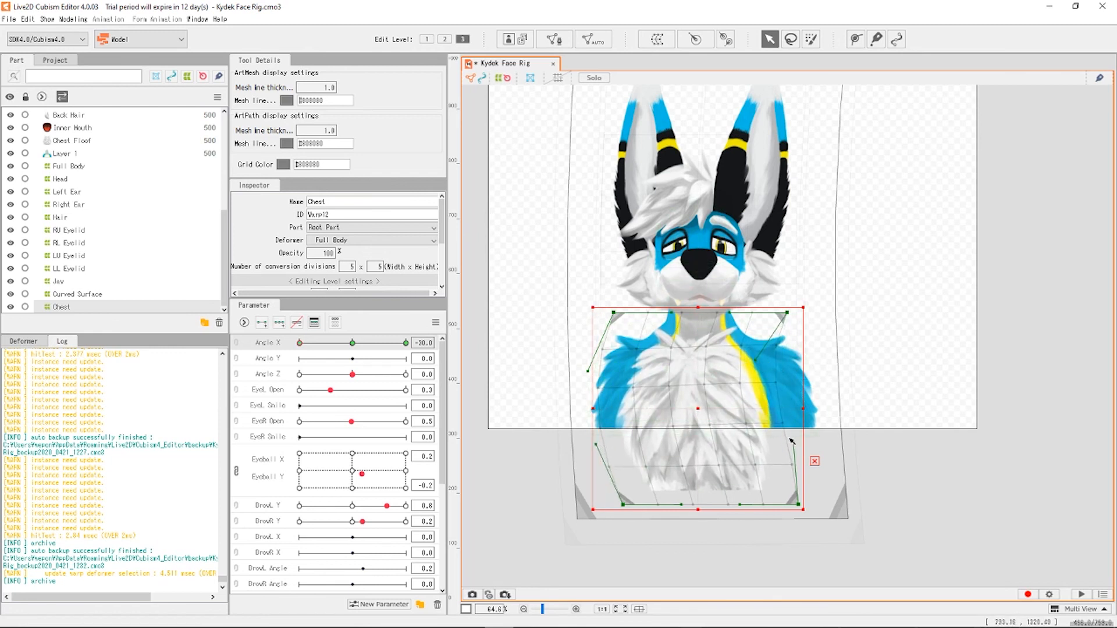
{"action": "left_click_drag", "start_coordinate": [793, 440], "coordinate": [770, 436]}
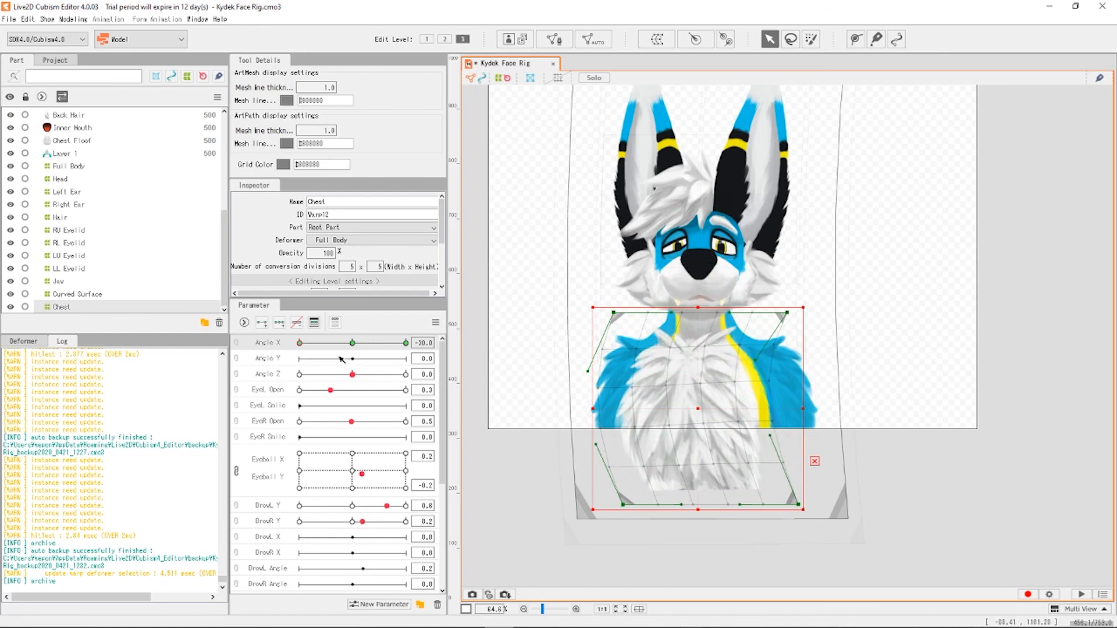
Compare the Chest deformer's shape between Angle X 30 and -30, and undo the last change.
{"action": "left_click", "coordinate": [405, 342]}
{"action": "left_click", "coordinate": [457, 343]}
{"action": "left_click_drag", "start_coordinate": [325, 346], "coordinate": [294, 373]}
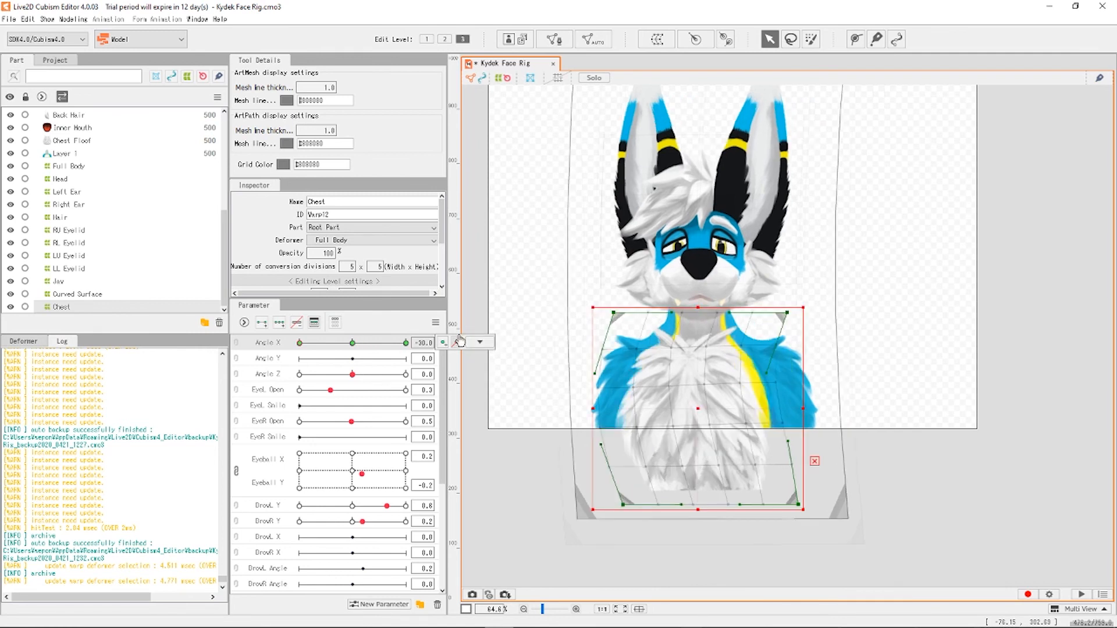
{"action": "key", "text": "ctrl+z"}
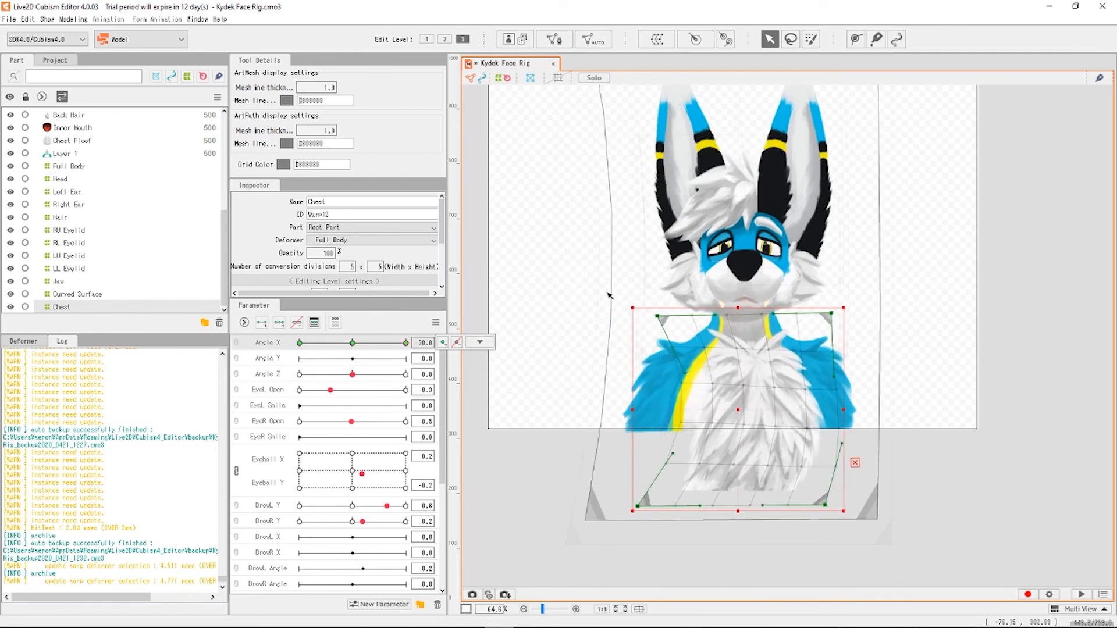
Undo the Chest deformer's side bends at Angle X 30, and shift its centre control point to the right at edit level 2.
{"action": "key", "text": "ctrl+z"}
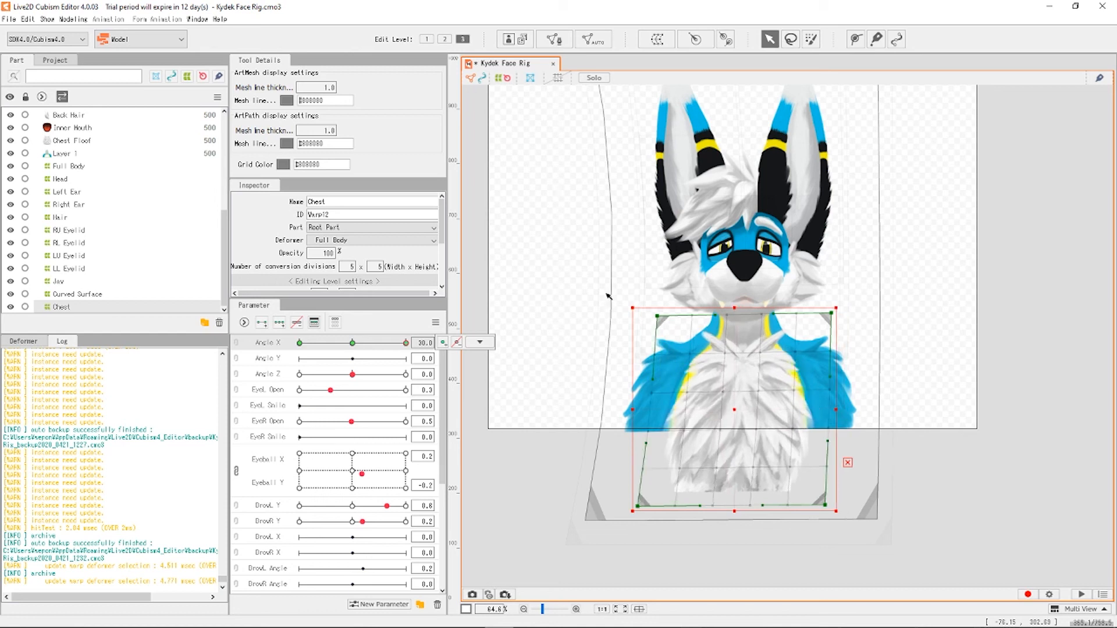
{"action": "left_click", "coordinate": [445, 41]}
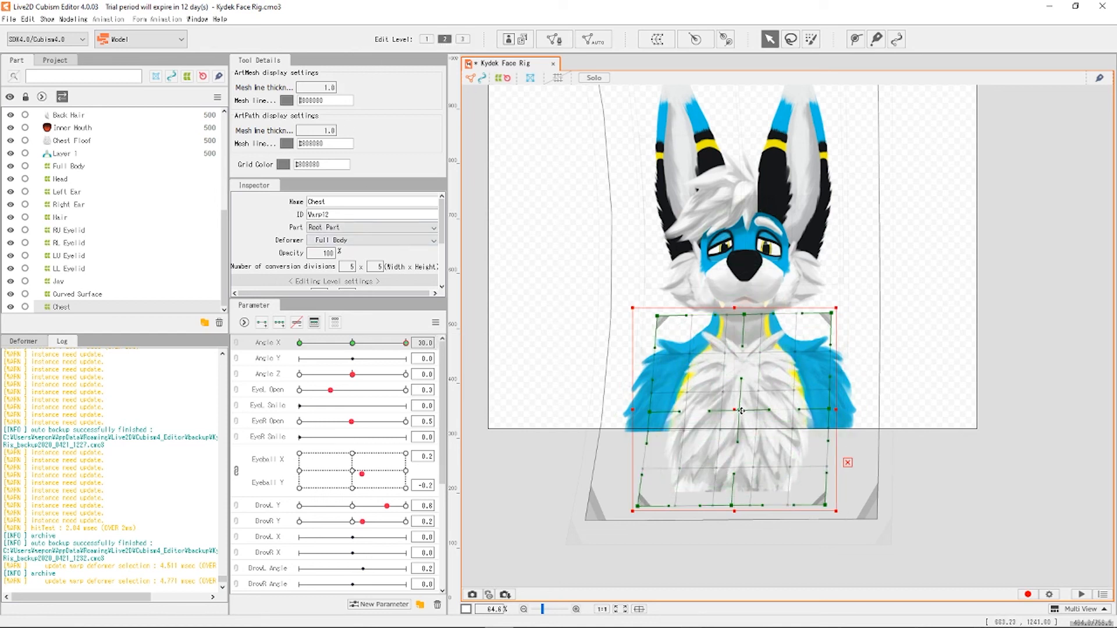
{"action": "left_click_drag", "start_coordinate": [742, 411], "coordinate": [746, 407]}
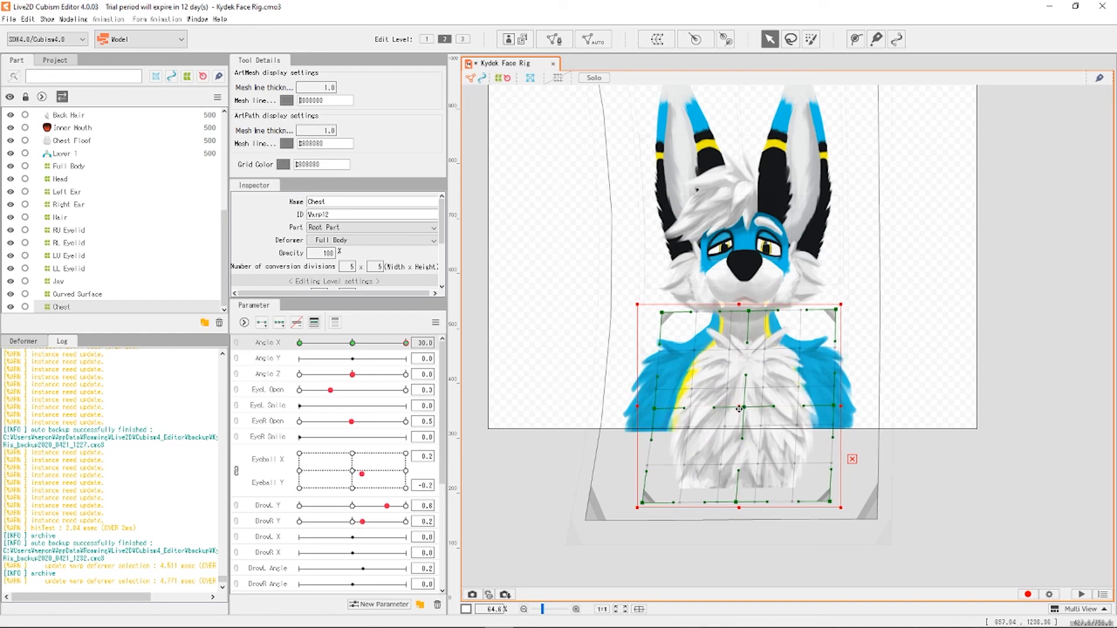
{"action": "key", "text": "ctrl+z"}
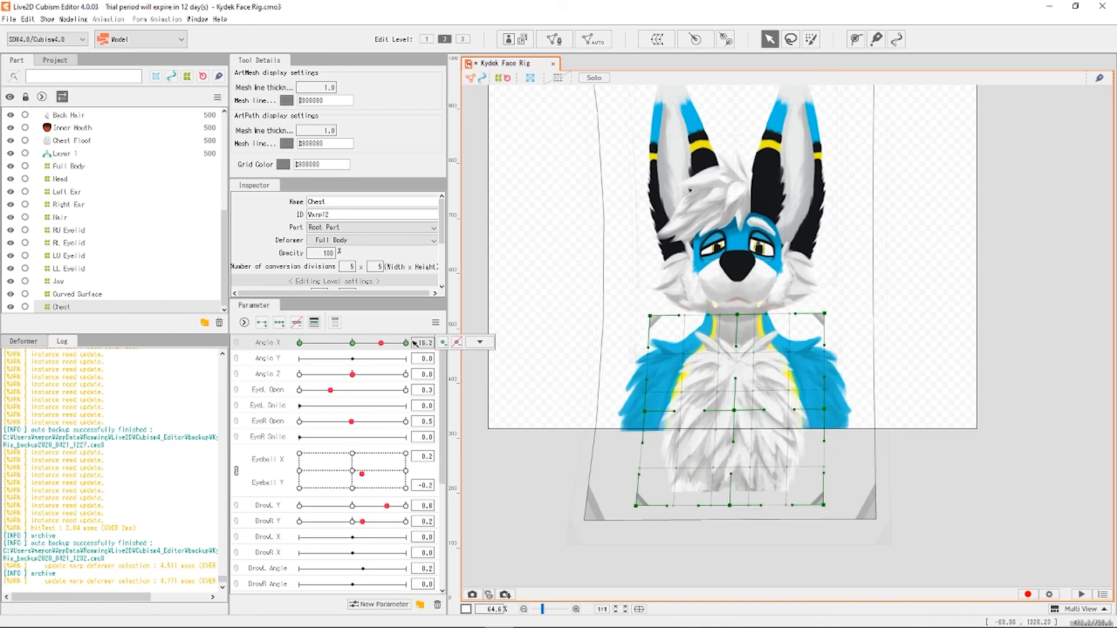
{"action": "scroll", "coordinate": [793, 431], "scroll_direction": "up", "scroll_amount": 5}
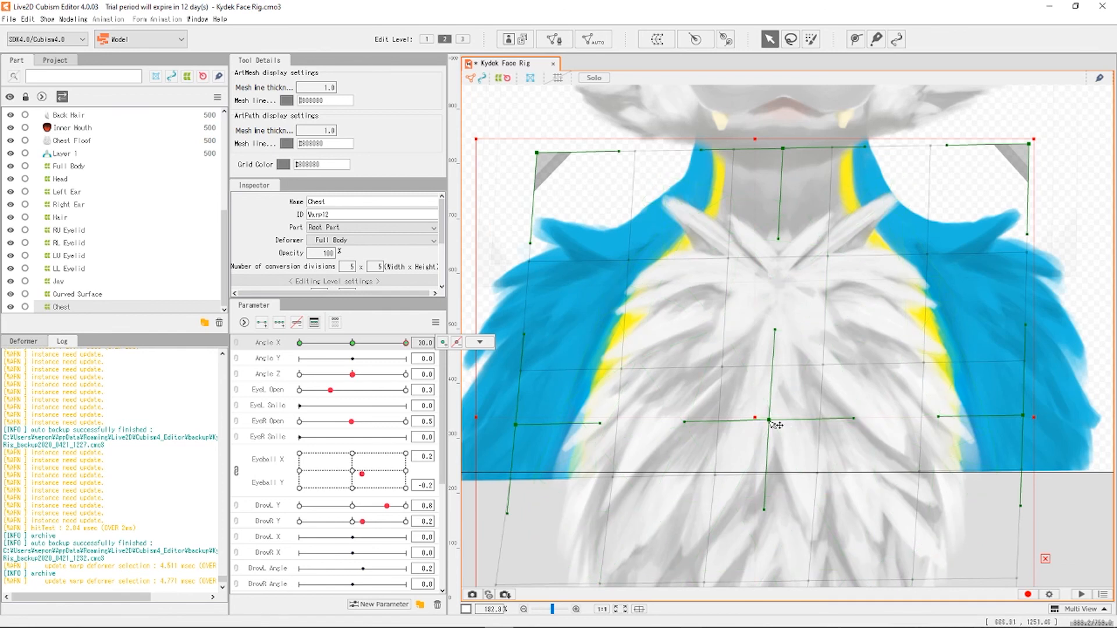
{"action": "left_click_drag", "start_coordinate": [768, 419], "coordinate": [837, 421]}
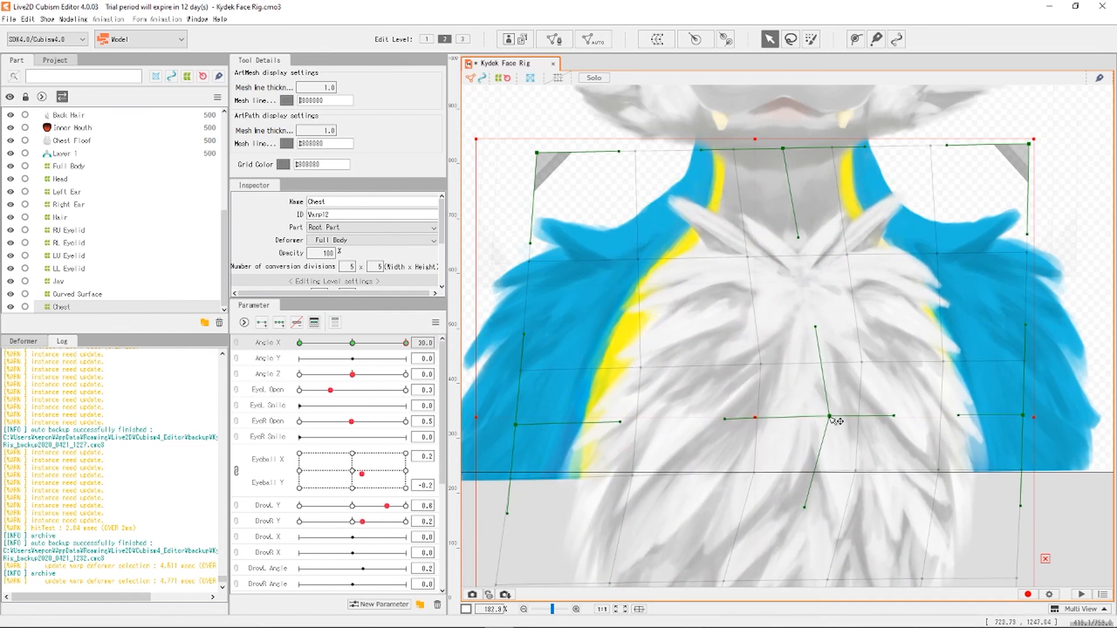
At Angle X -30, shift the Chest deformer's centre control point left and its top centre point slightly right.
{"action": "left_click_drag", "start_coordinate": [406, 343], "coordinate": [300, 342]}
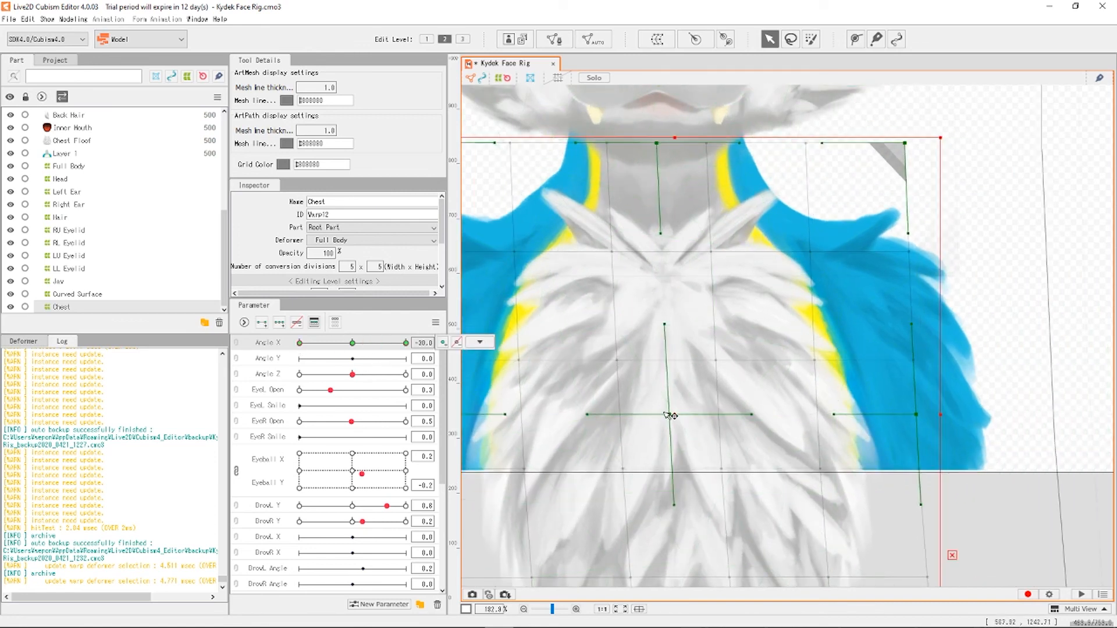
{"action": "left_click_drag", "start_coordinate": [666, 413], "coordinate": [577, 411]}
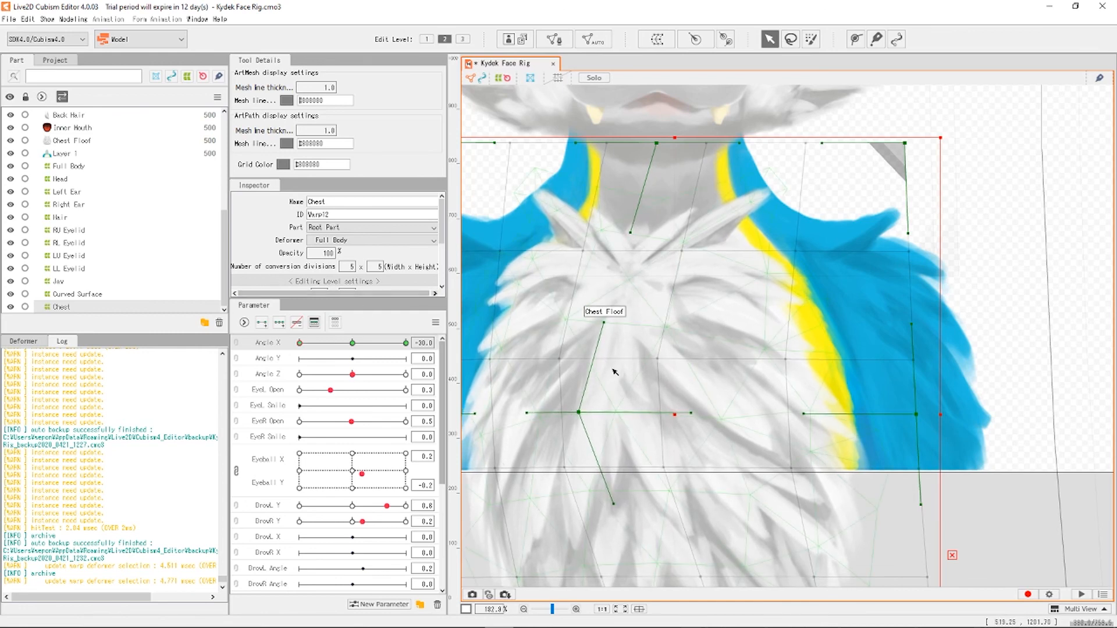
{"action": "scroll", "coordinate": [615, 372], "scroll_direction": "down", "scroll_amount": 3}
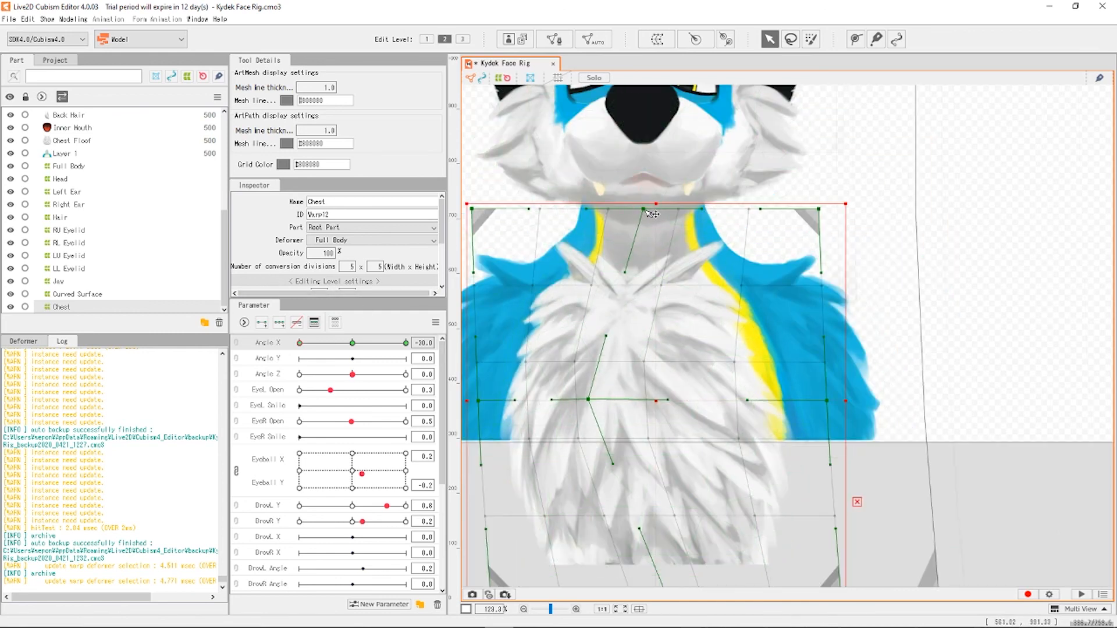
{"action": "left_click_drag", "start_coordinate": [647, 211], "coordinate": [670, 211]}
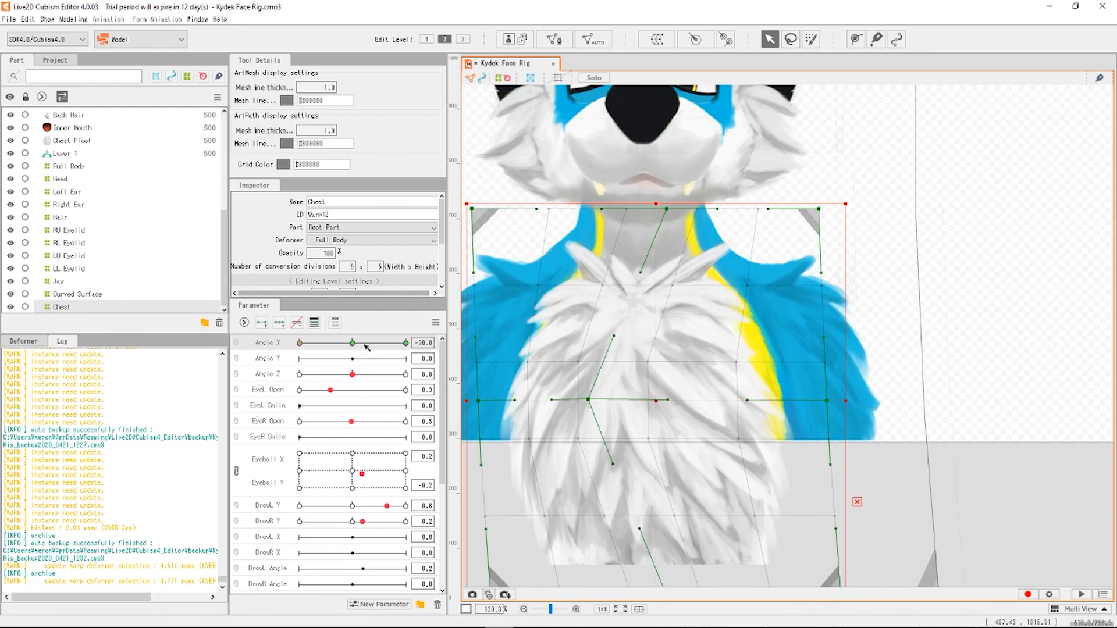
At Angle X 30, shift the Chest deformer's top centre point slightly left and preview the motion across Angle X.
{"action": "left_click_drag", "start_coordinate": [299, 342], "coordinate": [405, 343]}
{"action": "left_click_drag", "start_coordinate": [738, 212], "coordinate": [711, 217]}
{"action": "scroll", "coordinate": [727, 404], "scroll_direction": "down", "scroll_amount": 5}
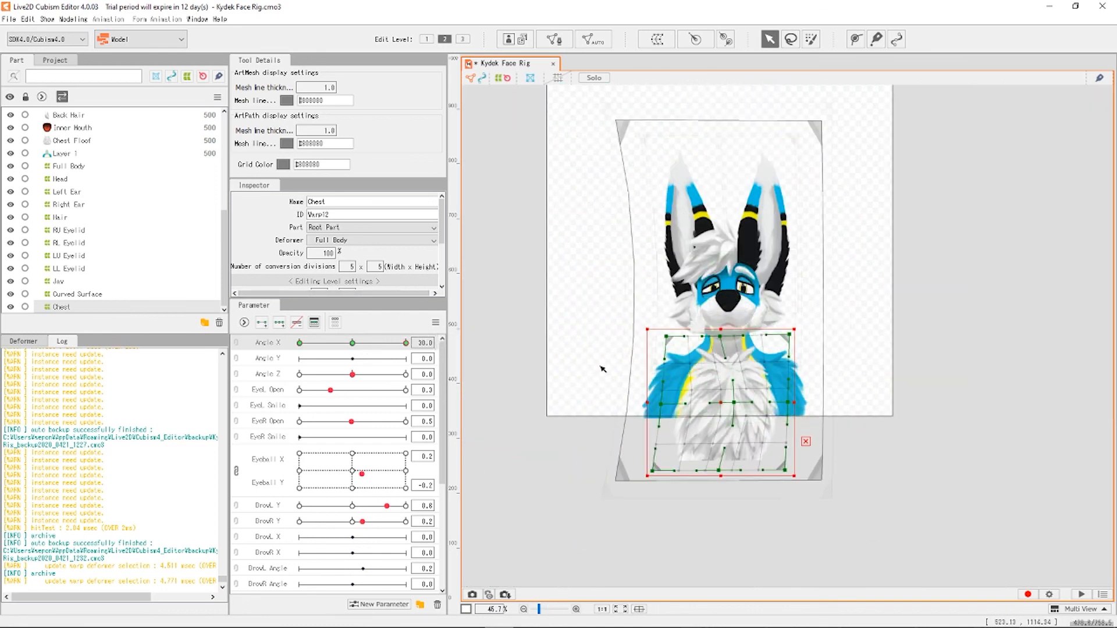
{"action": "left_click", "coordinate": [299, 343]}
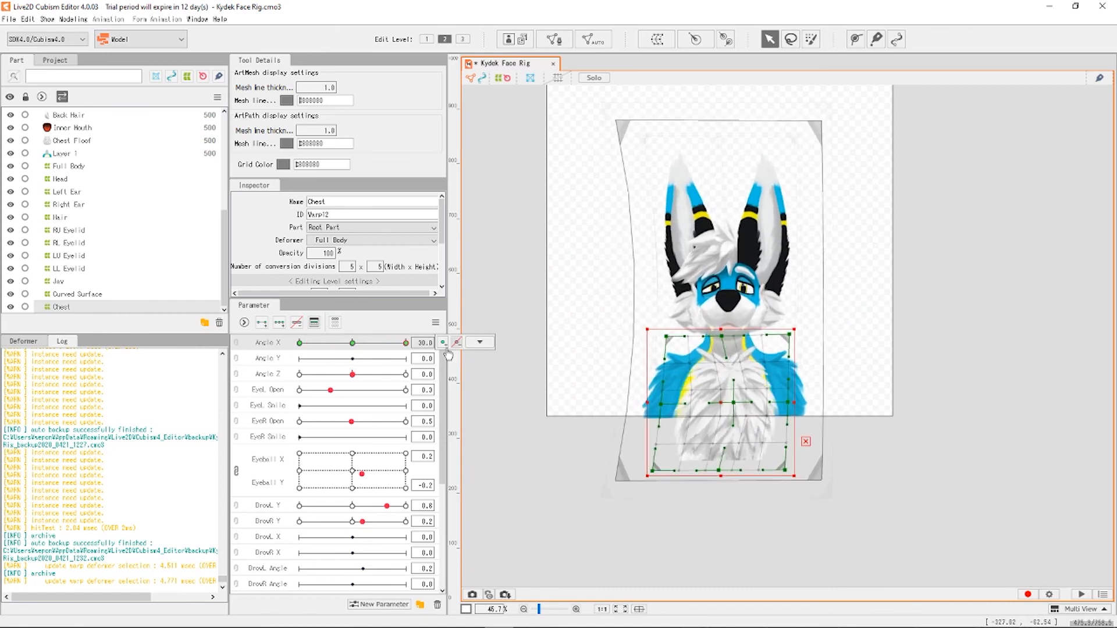
{"action": "mouse_move", "coordinate": [286, 359]}
{"action": "left_mouse_down"}
{"action": "mouse_move", "coordinate": [449, 364]}
{"action": "mouse_move", "coordinate": [281, 367]}
{"action": "mouse_move", "coordinate": [392, 364]}
{"action": "mouse_move", "coordinate": [330, 369]}
{"action": "left_mouse_up"}
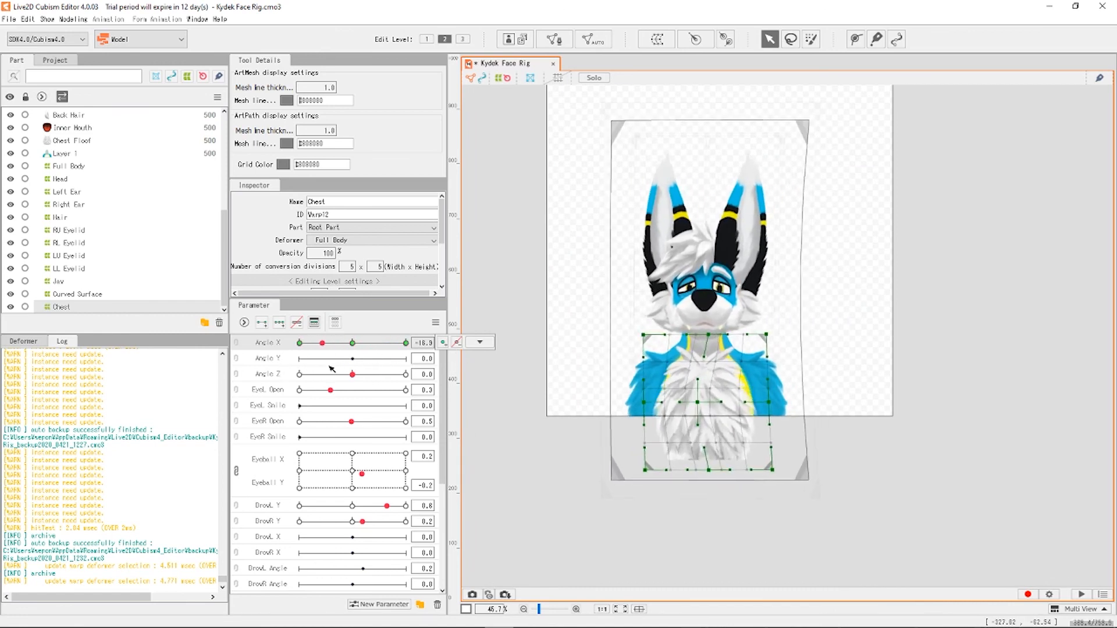
Inspect the Front Hair mesh and the Head deformer for their Angle X, Angle Y and Angle Z keyforms.
{"action": "left_click", "coordinate": [885, 220]}
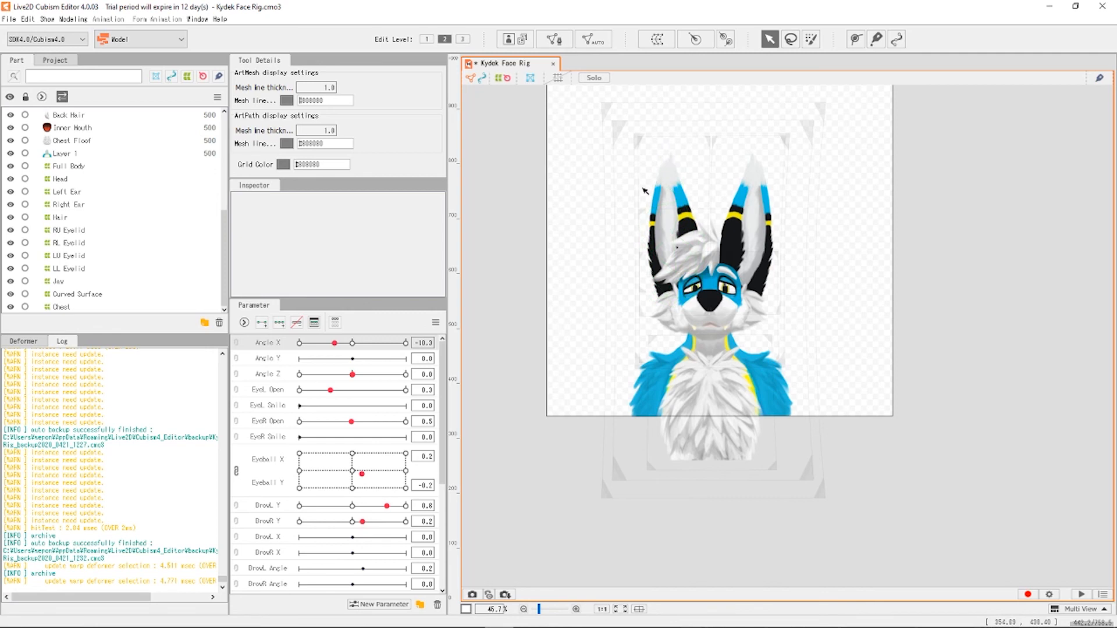
{"action": "scroll", "coordinate": [698, 157], "scroll_direction": "up", "scroll_amount": 3}
{"action": "left_click", "coordinate": [670, 310]}
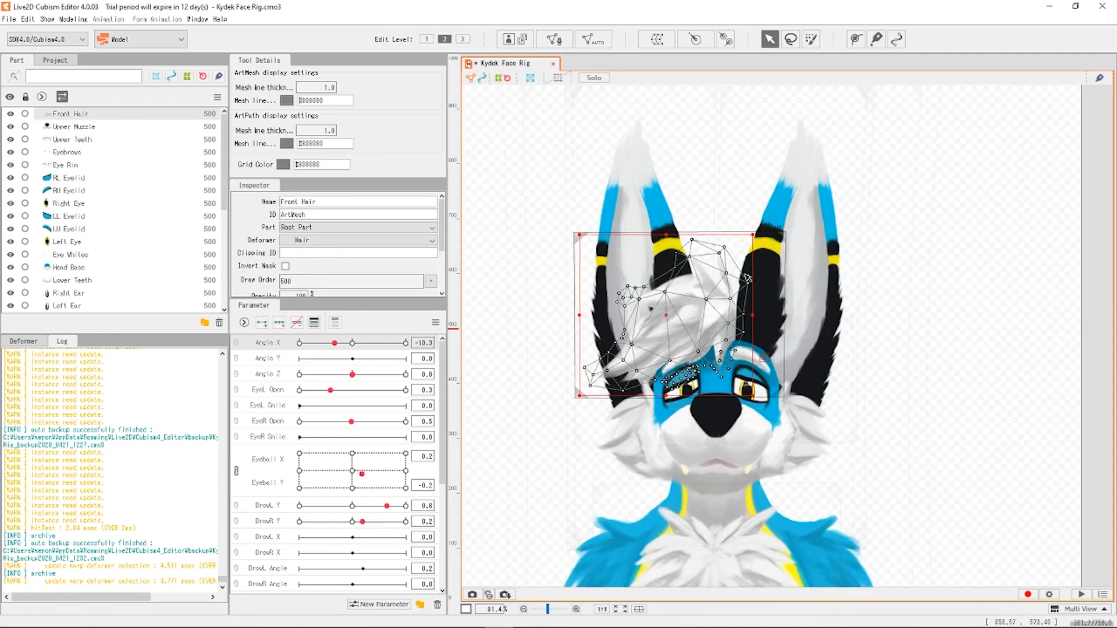
{"action": "scroll", "coordinate": [682, 259], "scroll_direction": "up", "scroll_amount": 2}
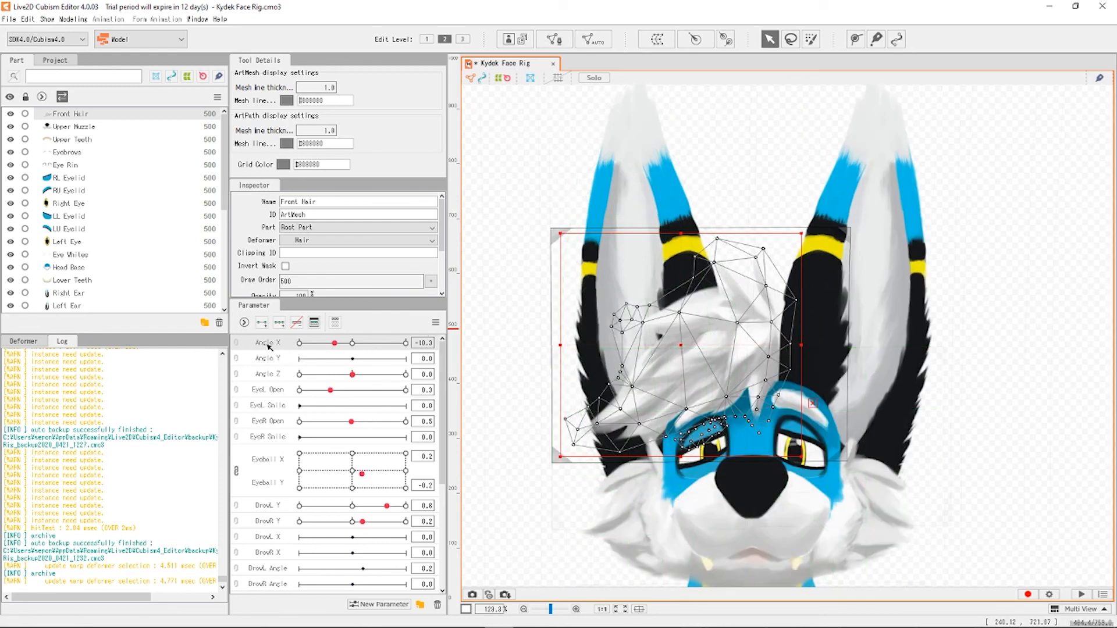
{"action": "left_click", "coordinate": [271, 376]}
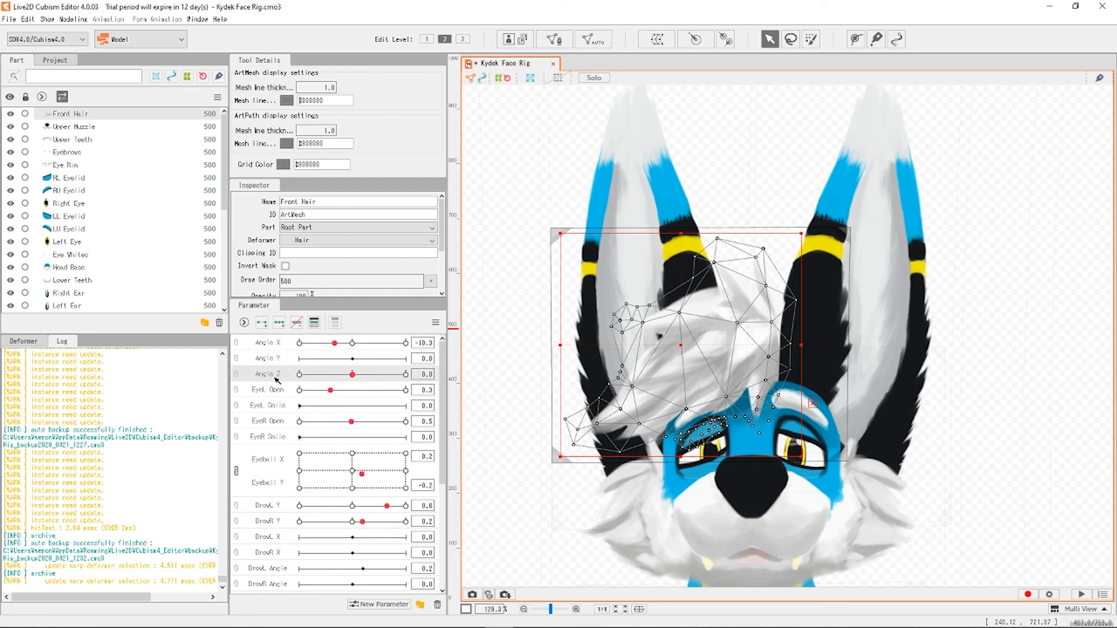
{"action": "left_click", "coordinate": [275, 347]}
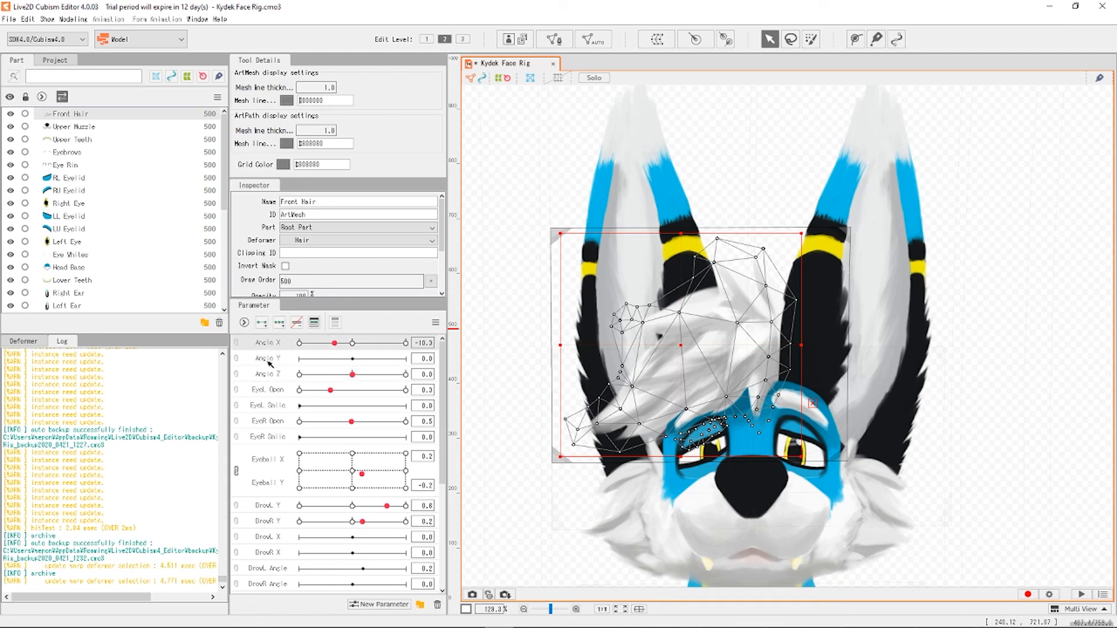
{"action": "scroll", "coordinate": [95, 267], "scroll_direction": "down", "scroll_amount": 5}
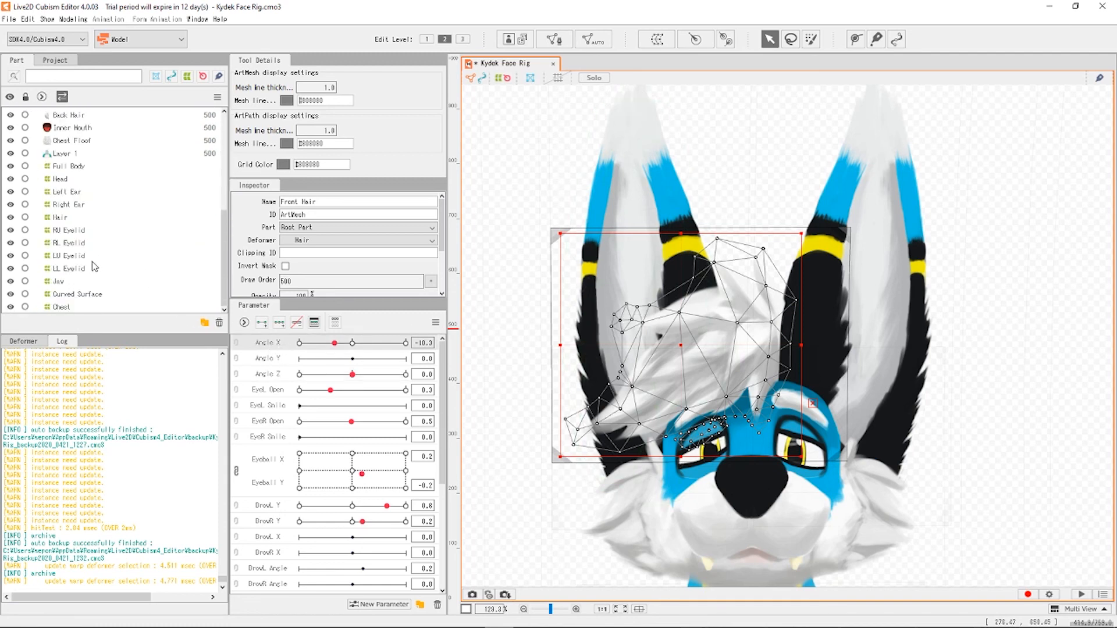
{"action": "left_click", "coordinate": [69, 179]}
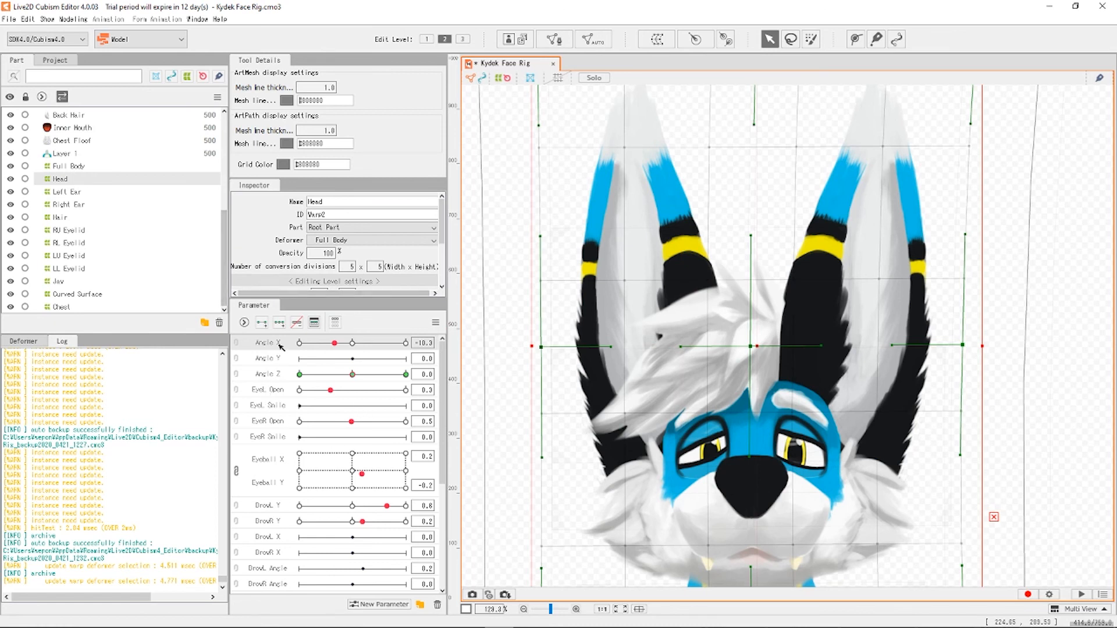
{"action": "left_click", "coordinate": [265, 357]}
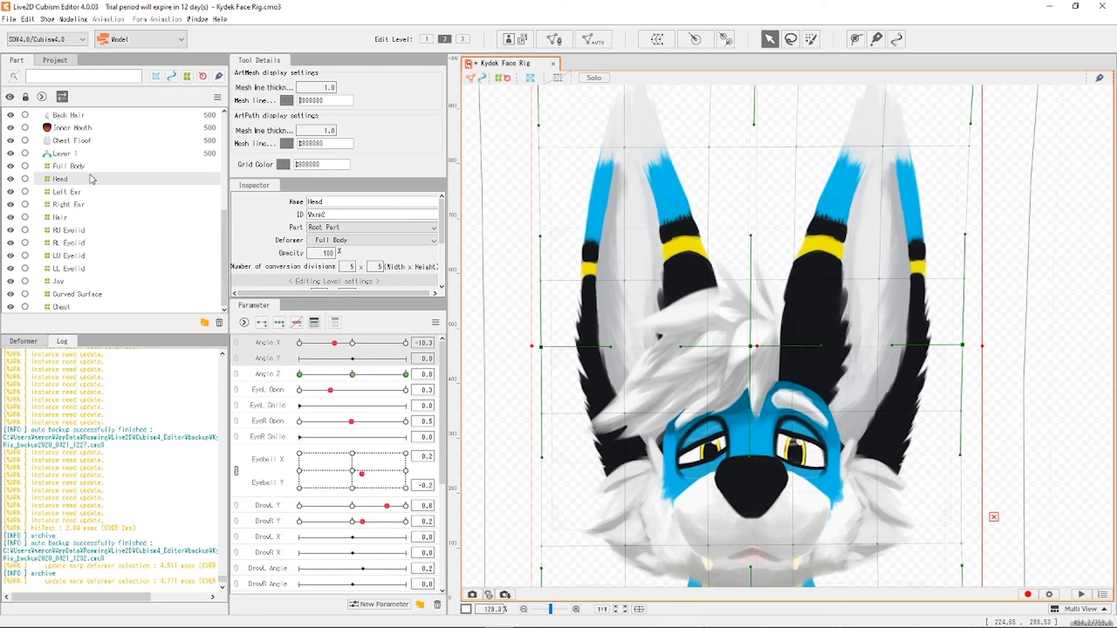
Try keying the Hair deformer with three keyforms each on linked Angle X and Angle Y, and undo the keys and the link.
{"action": "left_click", "coordinate": [80, 221]}
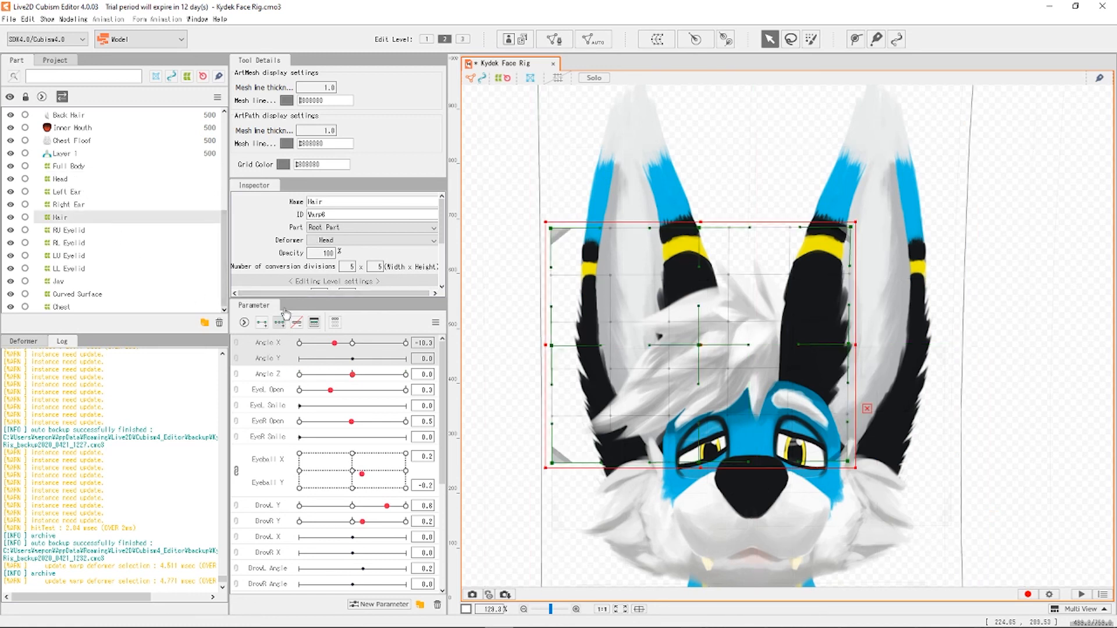
{"action": "left_click", "coordinate": [279, 324]}
{"action": "left_click", "coordinate": [239, 349]}
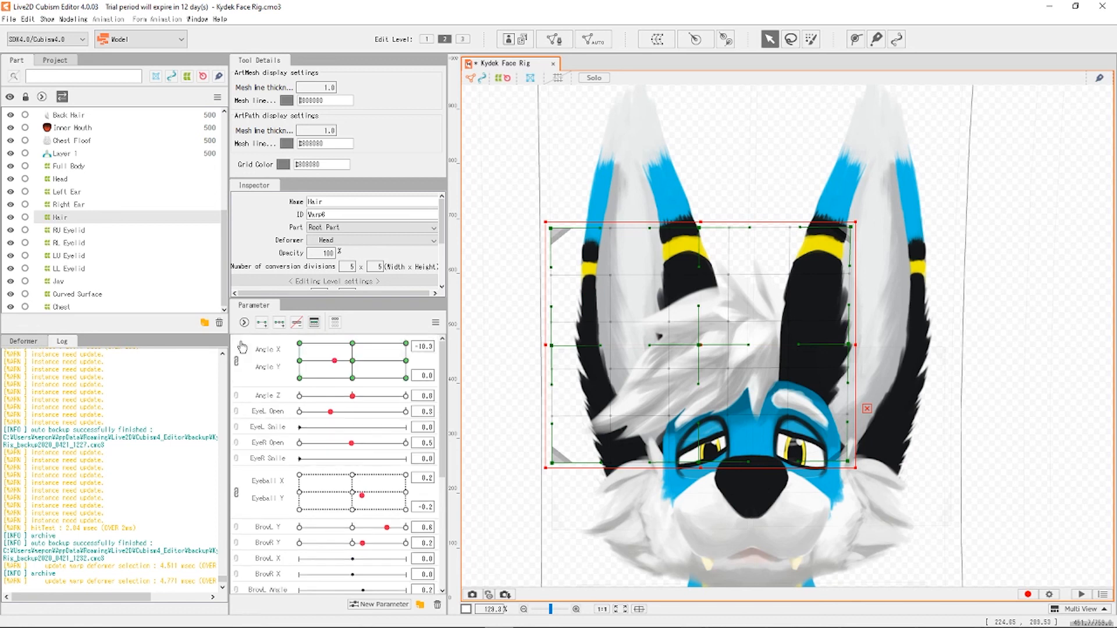
{"action": "left_click_drag", "start_coordinate": [333, 363], "coordinate": [351, 362]}
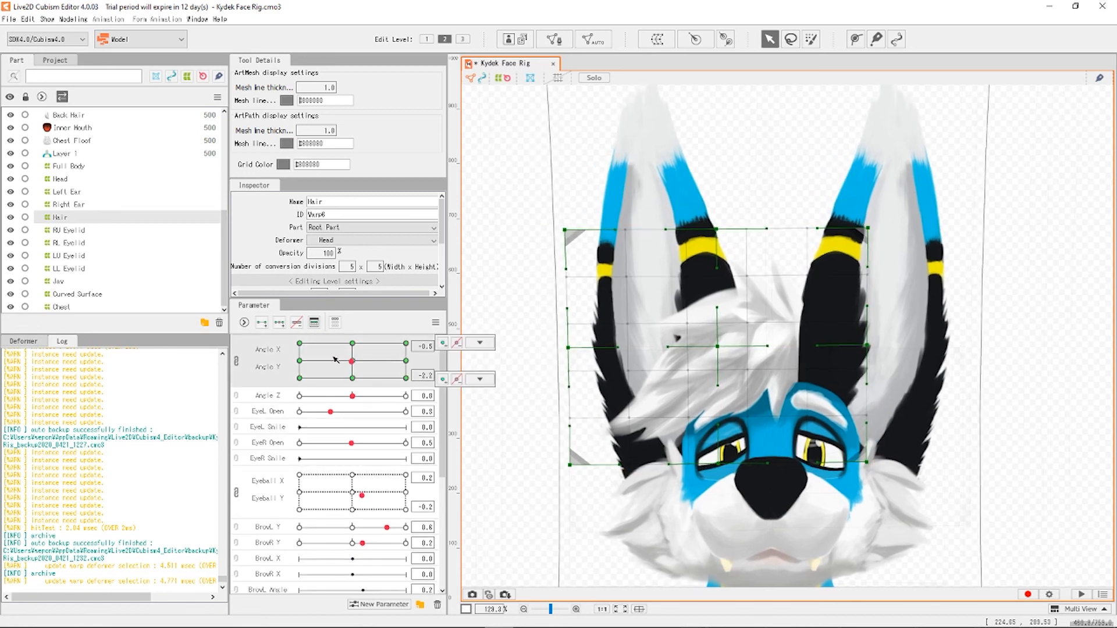
{"action": "key", "text": "ctrl+z"}
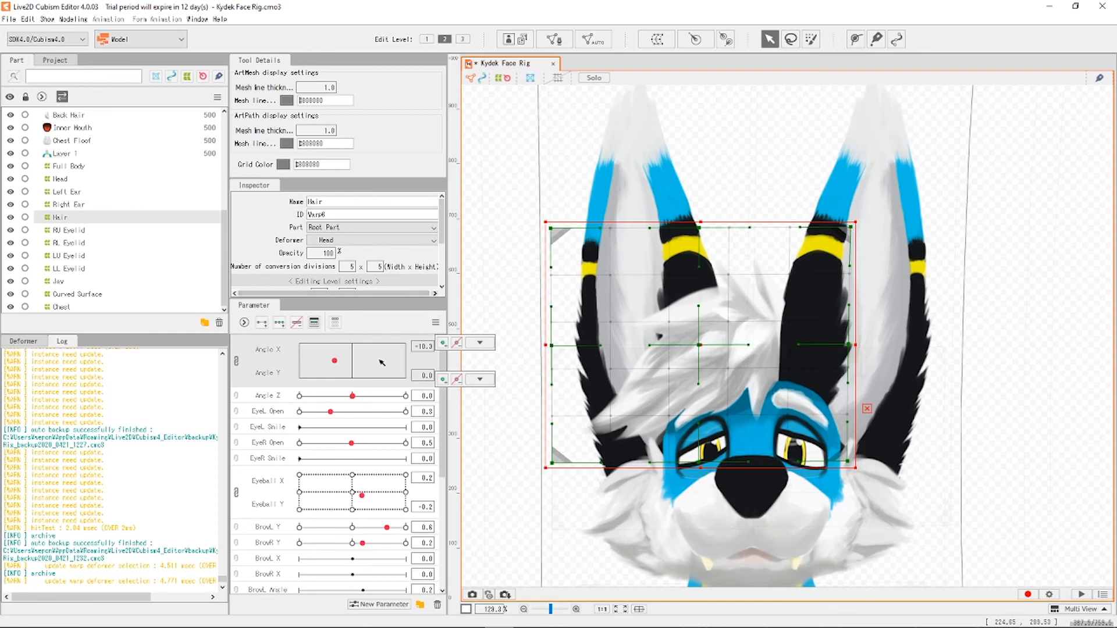
{"action": "left_click", "coordinate": [479, 342]}
{"action": "left_click", "coordinate": [237, 371]}
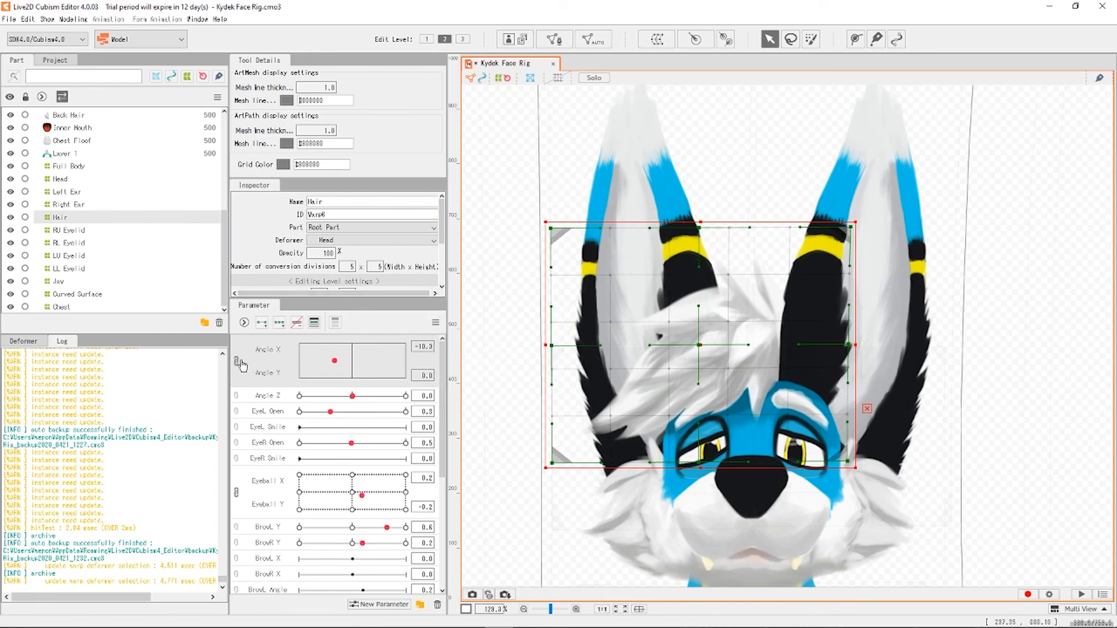
{"action": "left_click", "coordinate": [238, 363]}
Add three Angle X keyforms to the Hair deformer and set Angle X to its 30 keyform.
{"action": "mouse_move", "coordinate": [336, 344]}
{"action": "left_mouse_down"}
{"action": "mouse_move", "coordinate": [371, 346]}
{"action": "mouse_move", "coordinate": [318, 345]}
{"action": "mouse_move", "coordinate": [370, 346]}
{"action": "mouse_move", "coordinate": [333, 347]}
{"action": "left_mouse_up"}
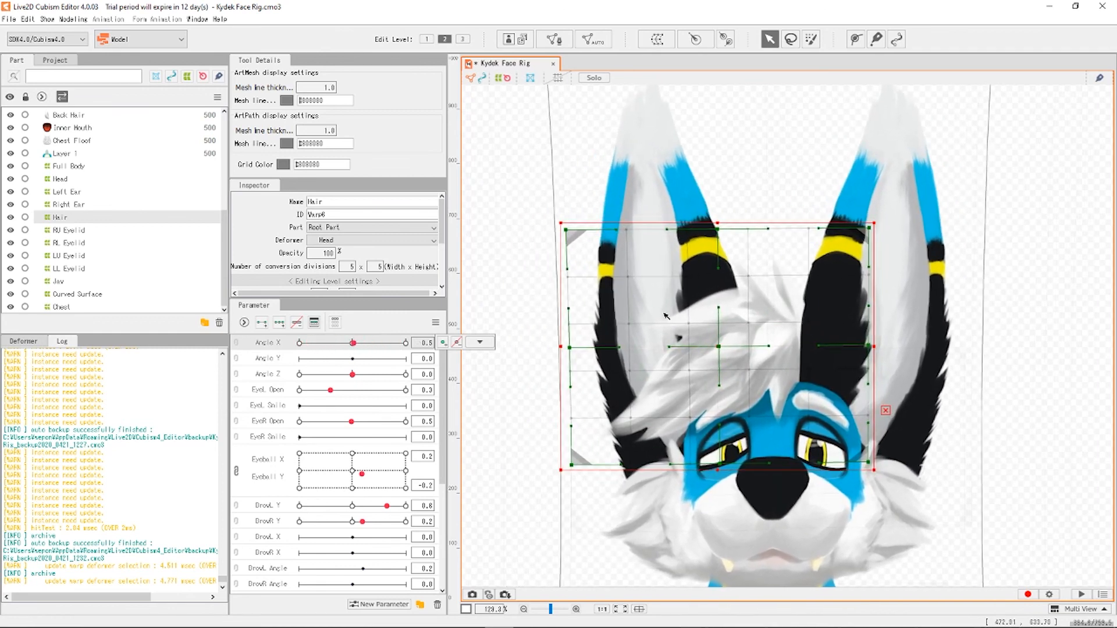
{"action": "left_click", "coordinate": [284, 324]}
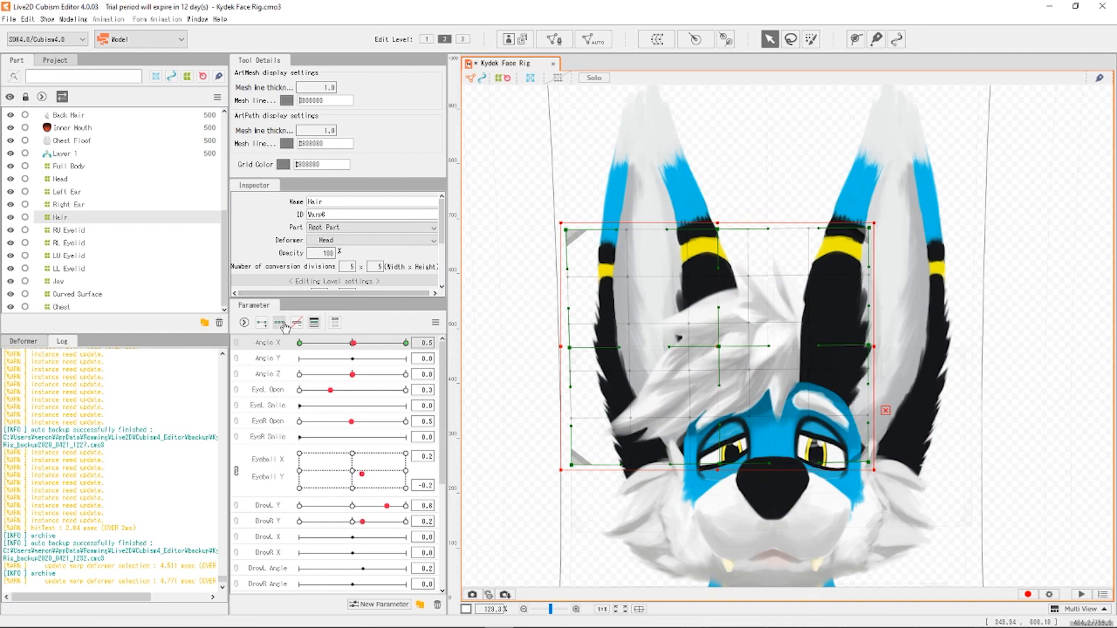
{"action": "left_click_drag", "start_coordinate": [355, 344], "coordinate": [409, 344]}
{"action": "left_click", "coordinate": [352, 343]}
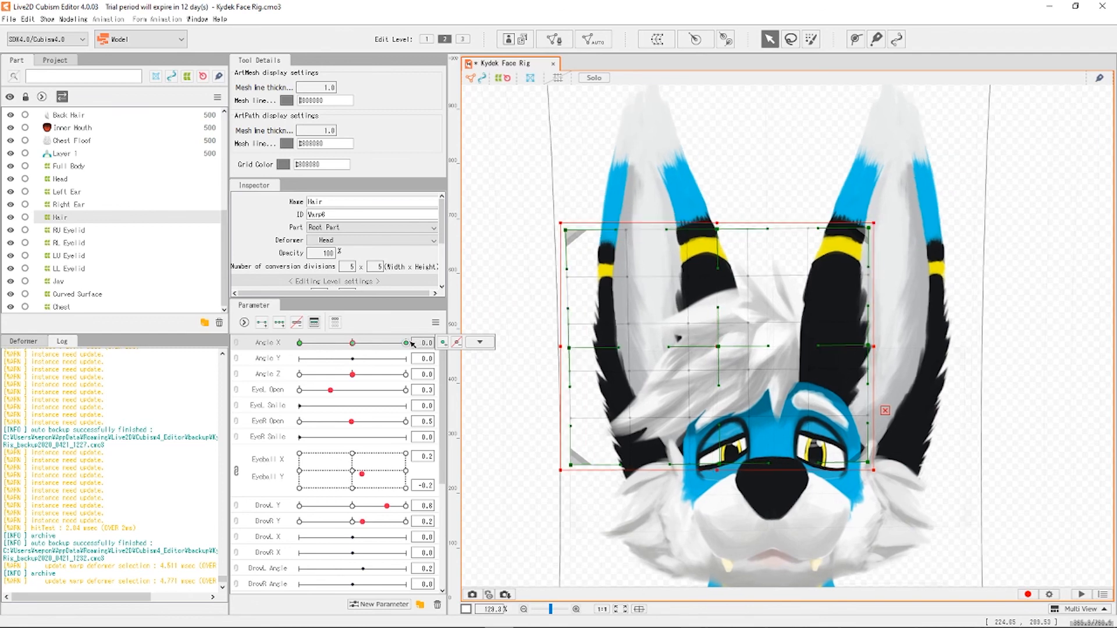
{"action": "left_click", "coordinate": [411, 343]}
At Angle X 30, pull the Hair deformer's lower left corner inward at edit level 3.
{"action": "left_click", "coordinate": [488, 345]}
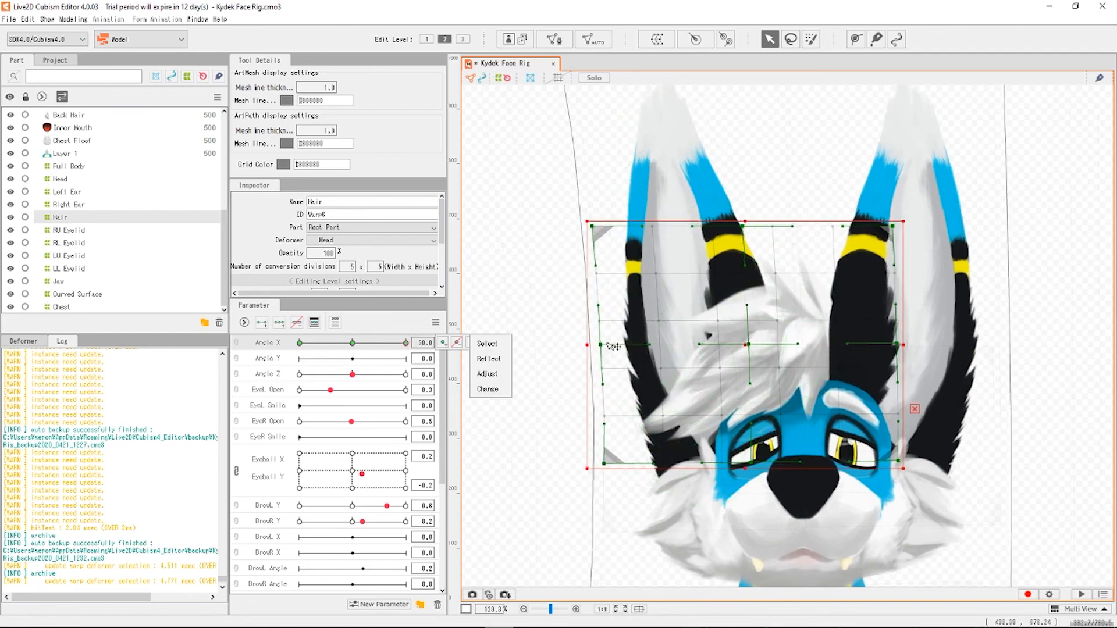
{"action": "left_click", "coordinate": [429, 41]}
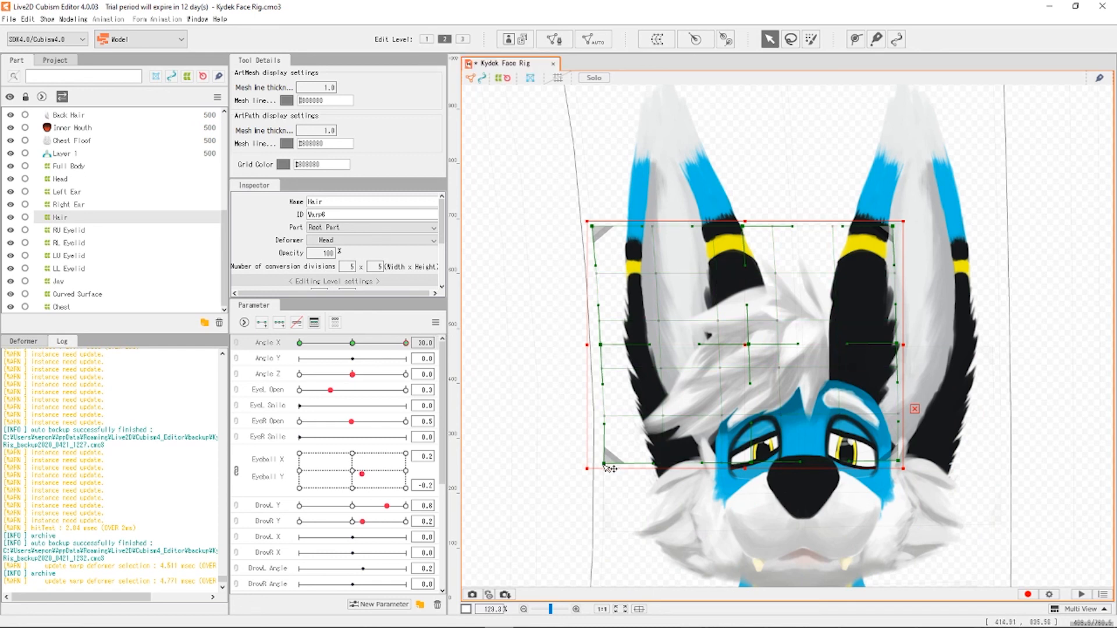
{"action": "left_click_drag", "start_coordinate": [605, 467], "coordinate": [608, 454]}
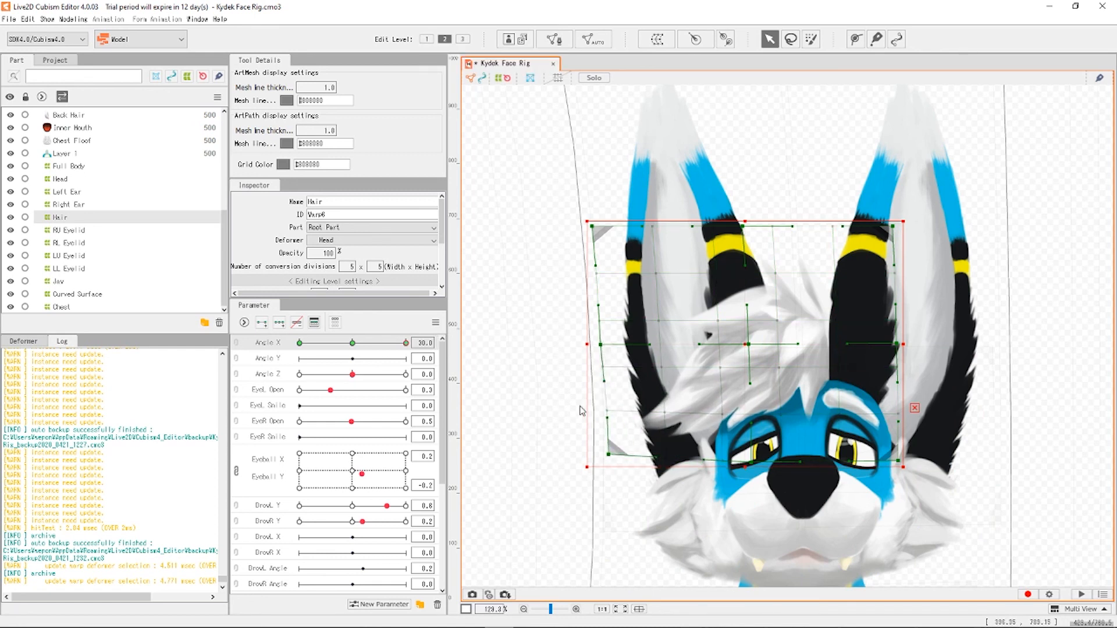
{"action": "left_click", "coordinate": [427, 39]}
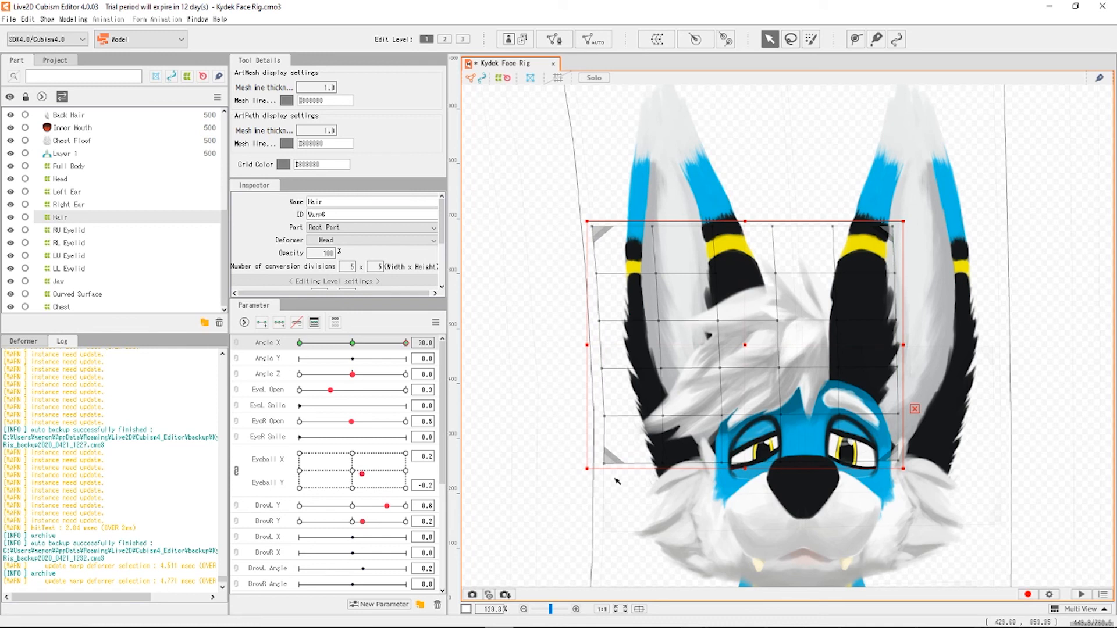
{"action": "left_click", "coordinate": [462, 41]}
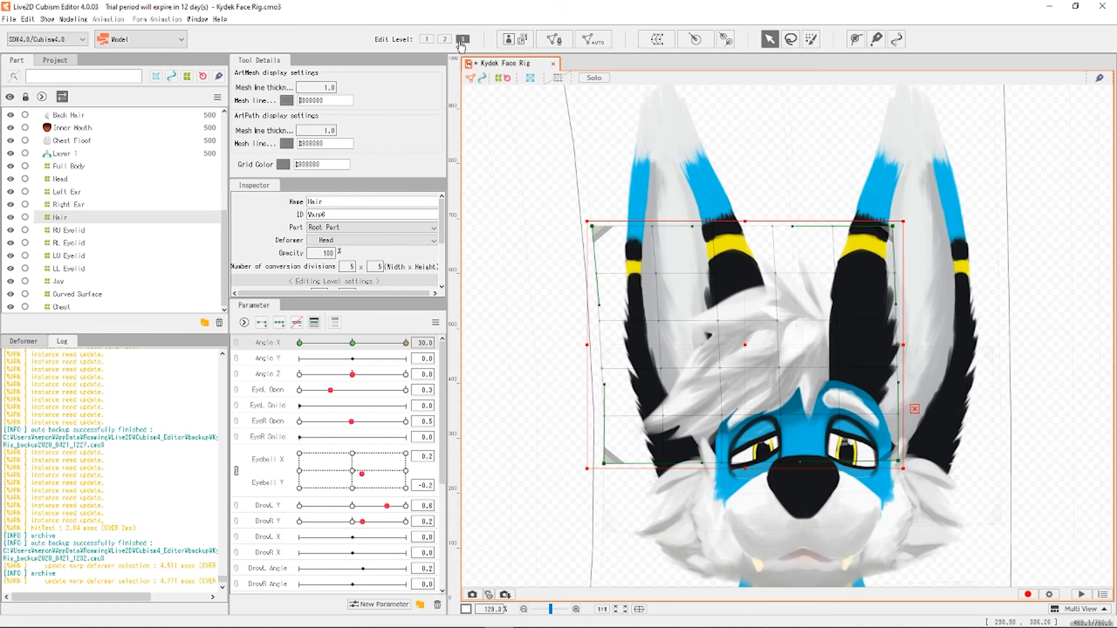
{"action": "left_click_drag", "start_coordinate": [614, 466], "coordinate": [659, 462]}
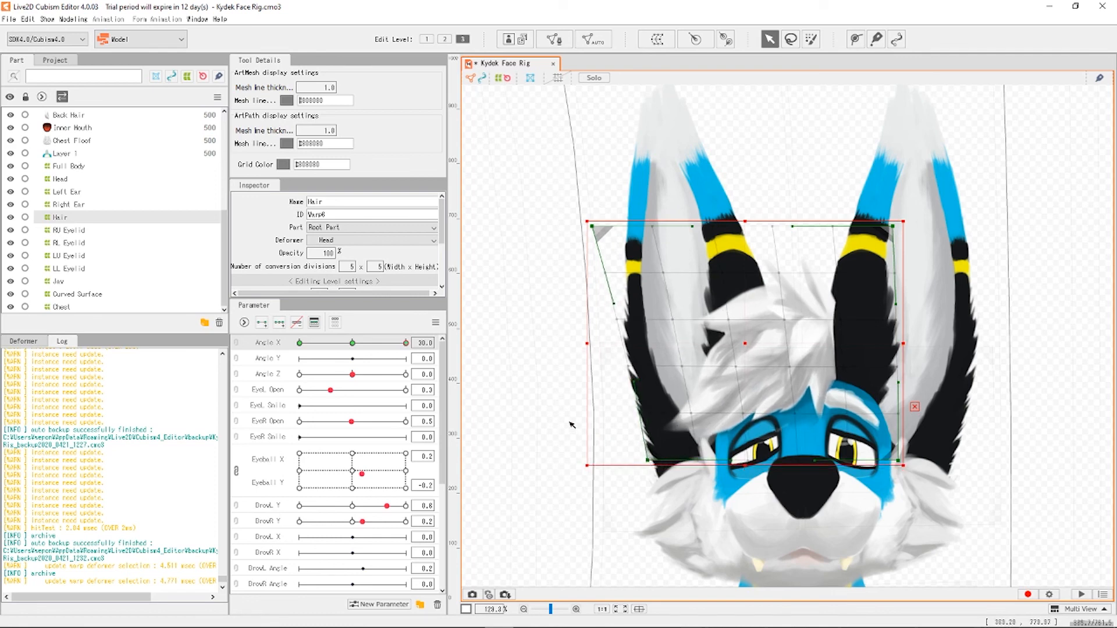
At Angle X -30, pull the Hair deformer's lower left corner outward and check the hair across the Angle X range.
{"action": "left_click_drag", "start_coordinate": [337, 345], "coordinate": [273, 341]}
{"action": "left_click", "coordinate": [479, 342]}
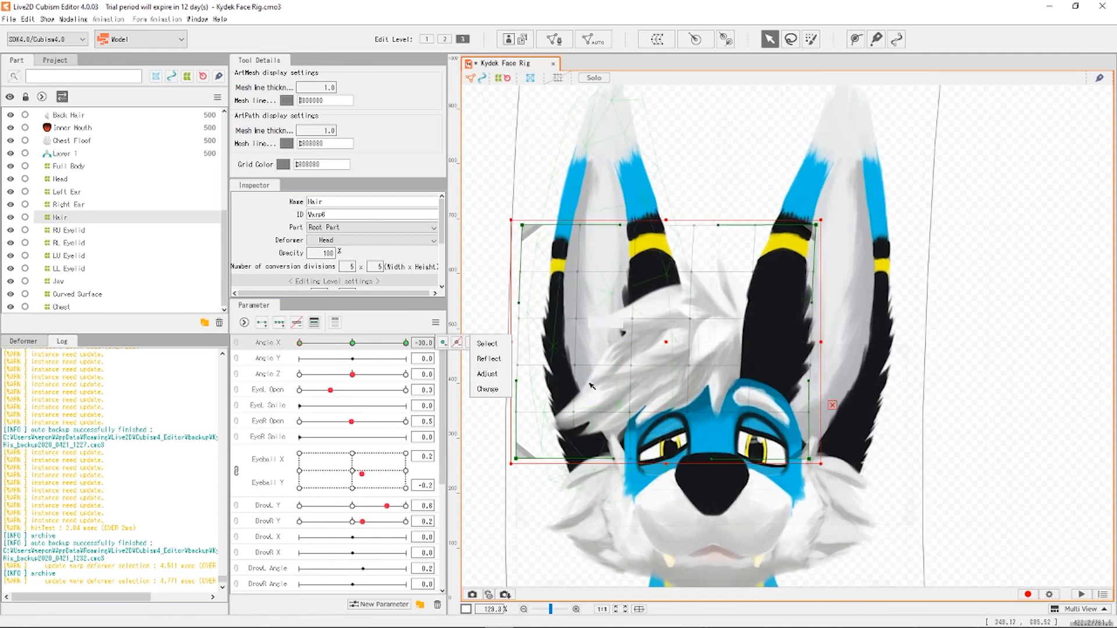
{"action": "left_click_drag", "start_coordinate": [517, 459], "coordinate": [454, 459]}
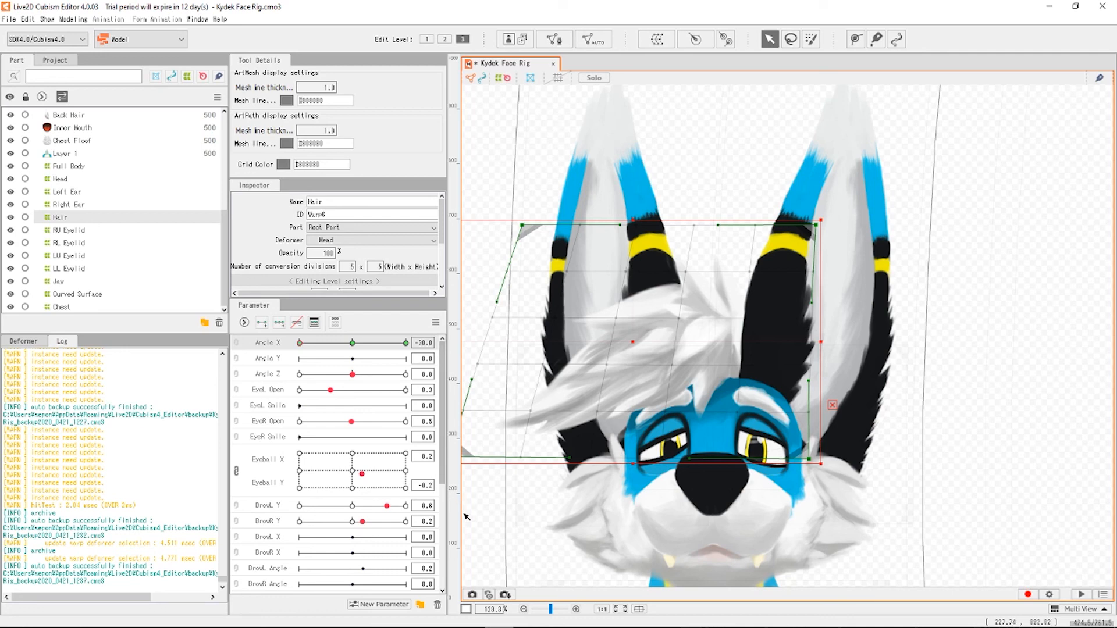
{"action": "scroll", "coordinate": [640, 389], "scroll_direction": "down", "scroll_amount": 4}
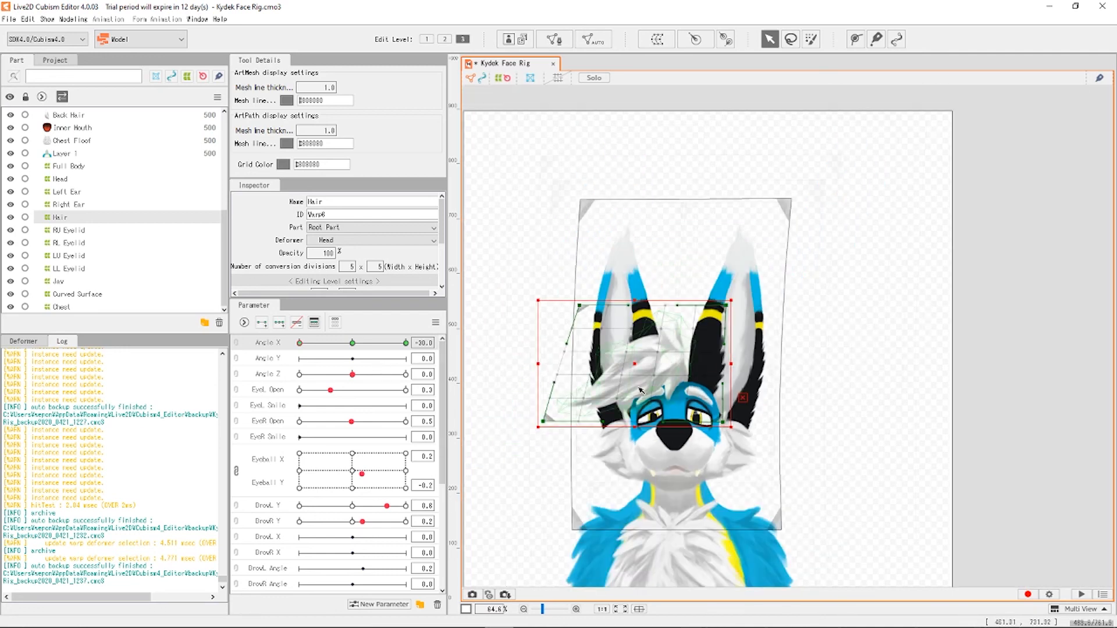
{"action": "left_click", "coordinate": [405, 342]}
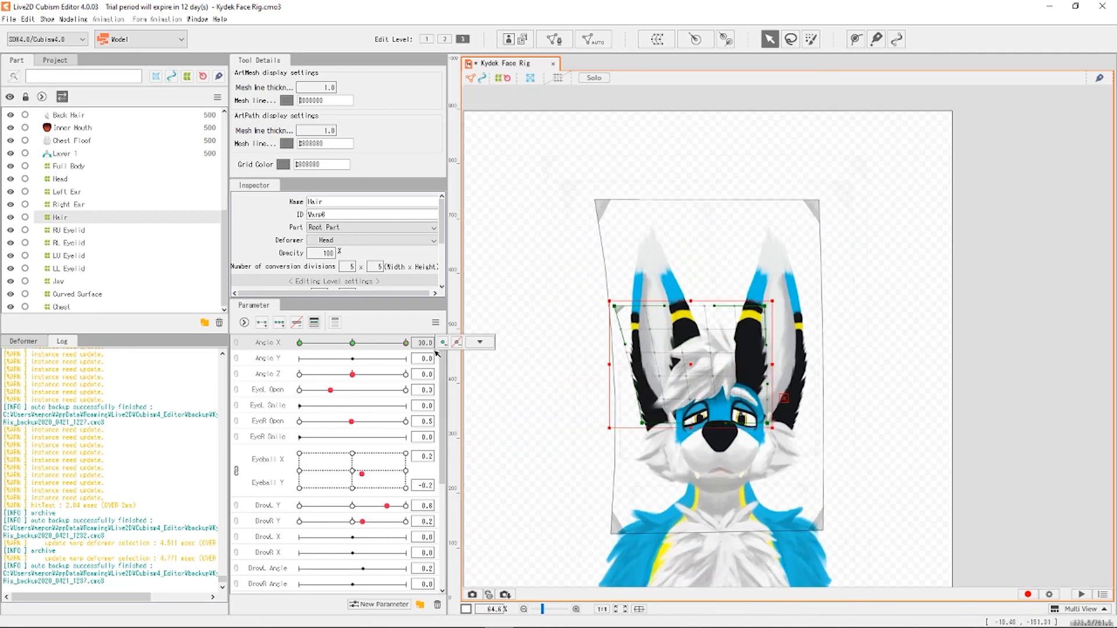
{"action": "left_click_drag", "start_coordinate": [435, 351], "coordinate": [267, 359]}
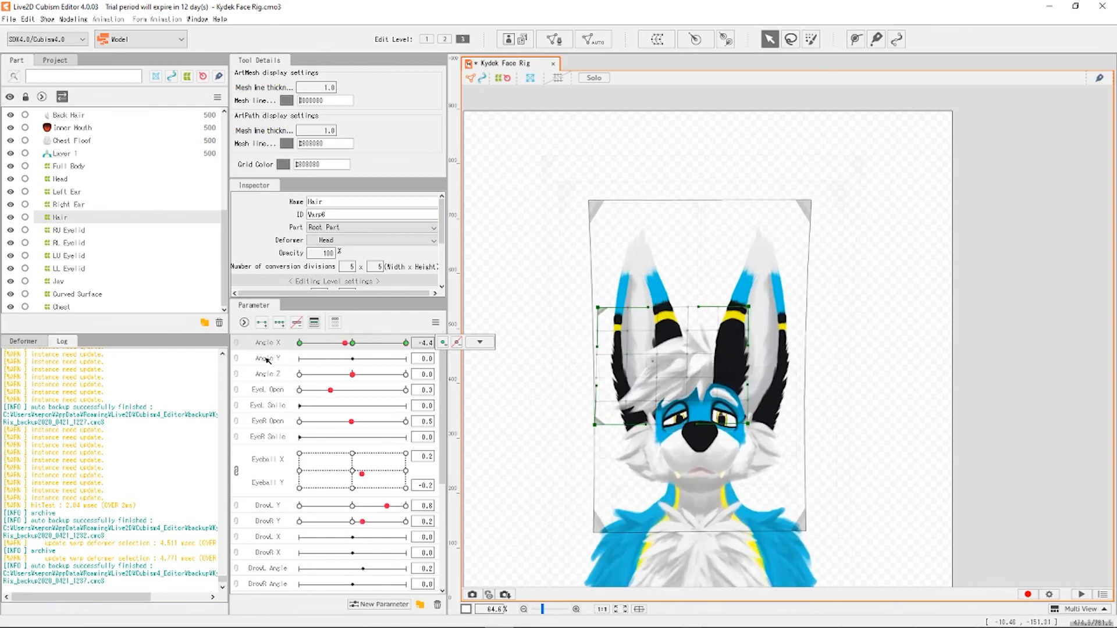
Add three Angle Y keyforms to the Hair deformer and link Angle X with Angle Y.
{"action": "left_click", "coordinate": [322, 359]}
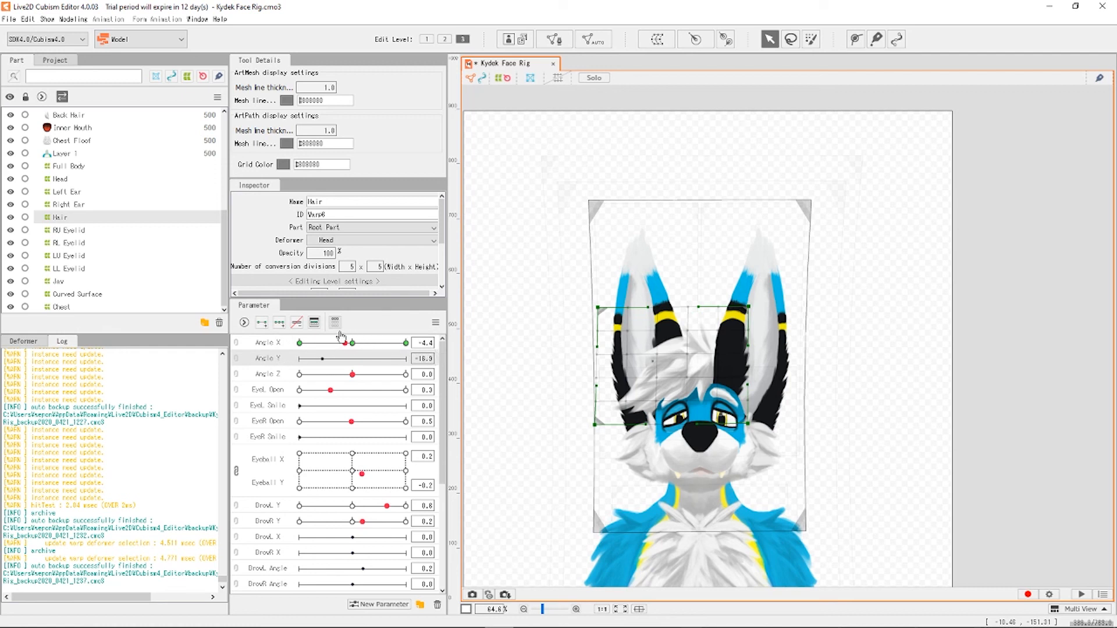
{"action": "left_click", "coordinate": [280, 324]}
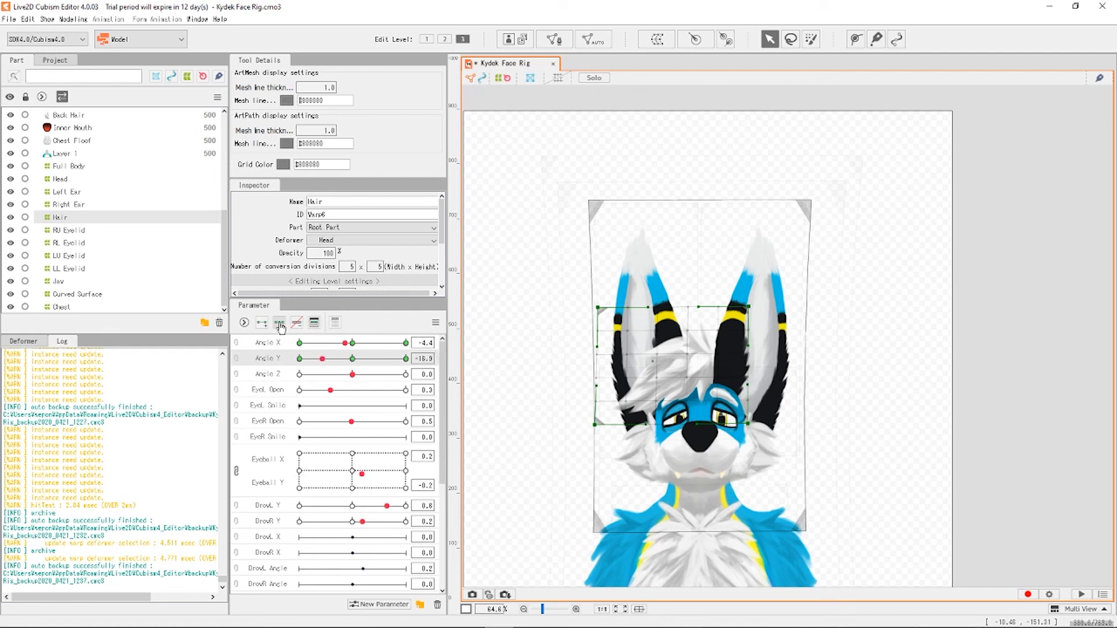
{"action": "left_click", "coordinate": [237, 344]}
At Angle X -30, pull the Hair deformer's lower left corner down for Angle Y -30 and slightly inward for Angle Y 30.
{"action": "left_click_drag", "start_coordinate": [354, 368], "coordinate": [299, 381]}
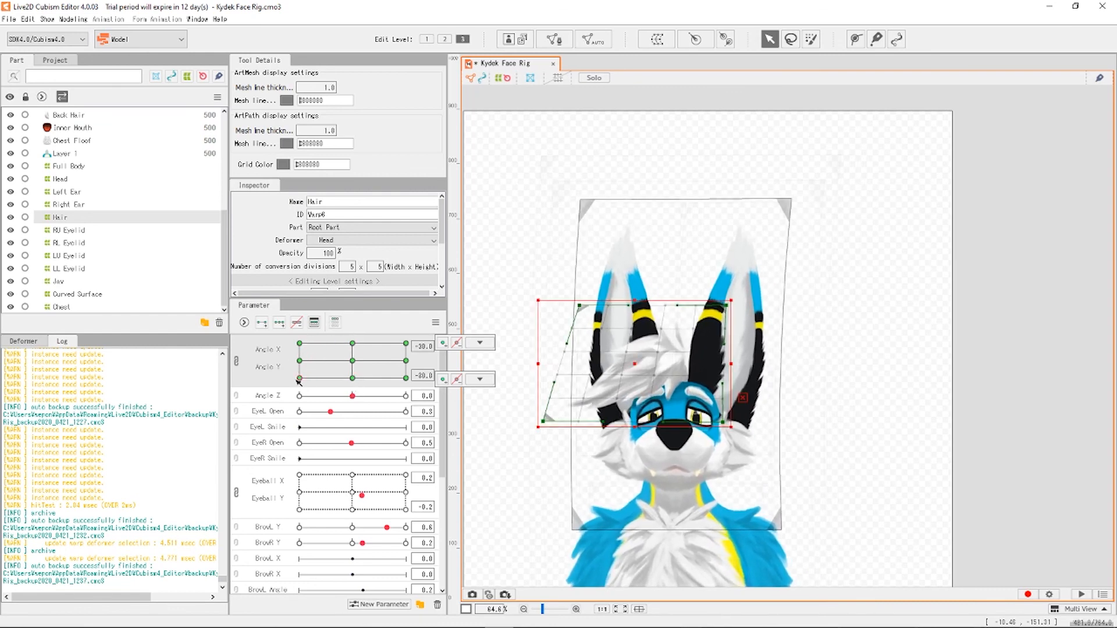
{"action": "scroll", "coordinate": [550, 407], "scroll_direction": "up", "scroll_amount": 4}
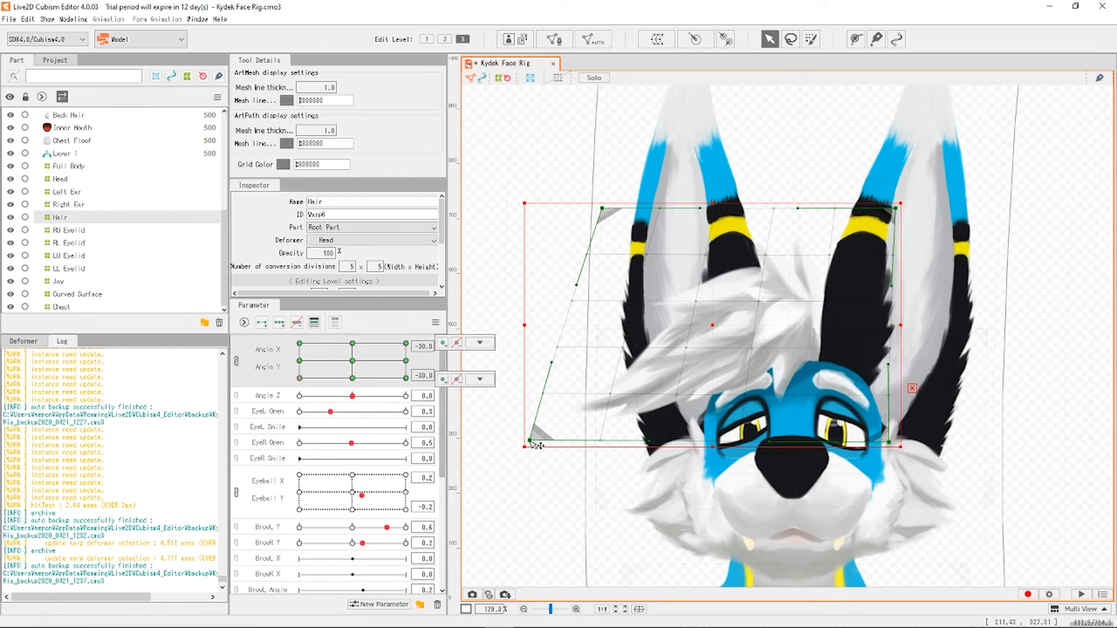
{"action": "left_click_drag", "start_coordinate": [530, 440], "coordinate": [536, 478]}
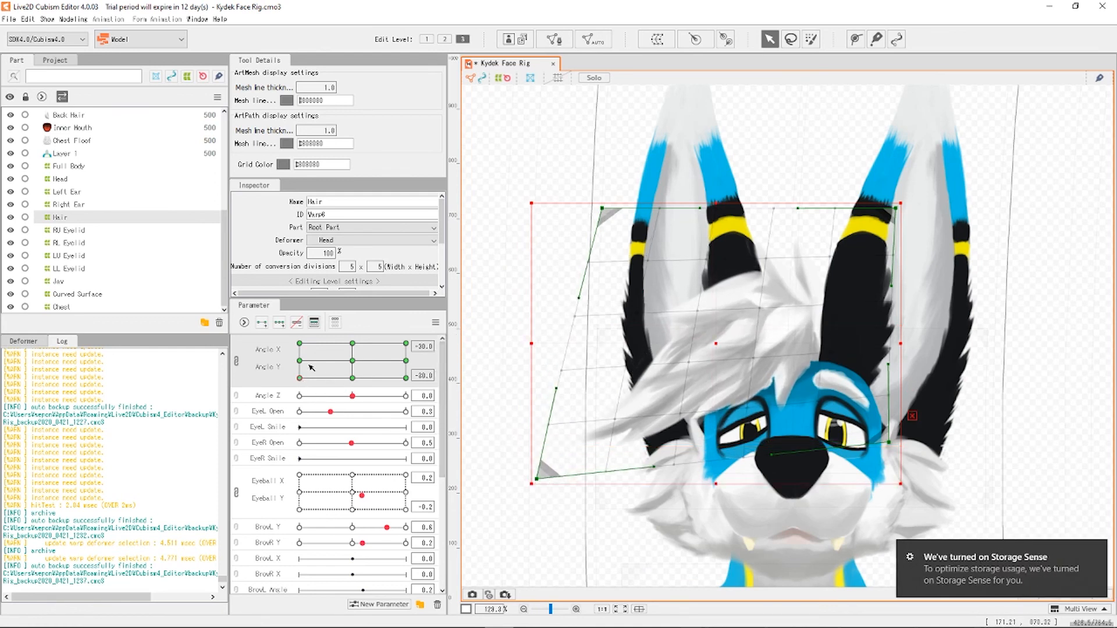
{"action": "left_click", "coordinate": [300, 348]}
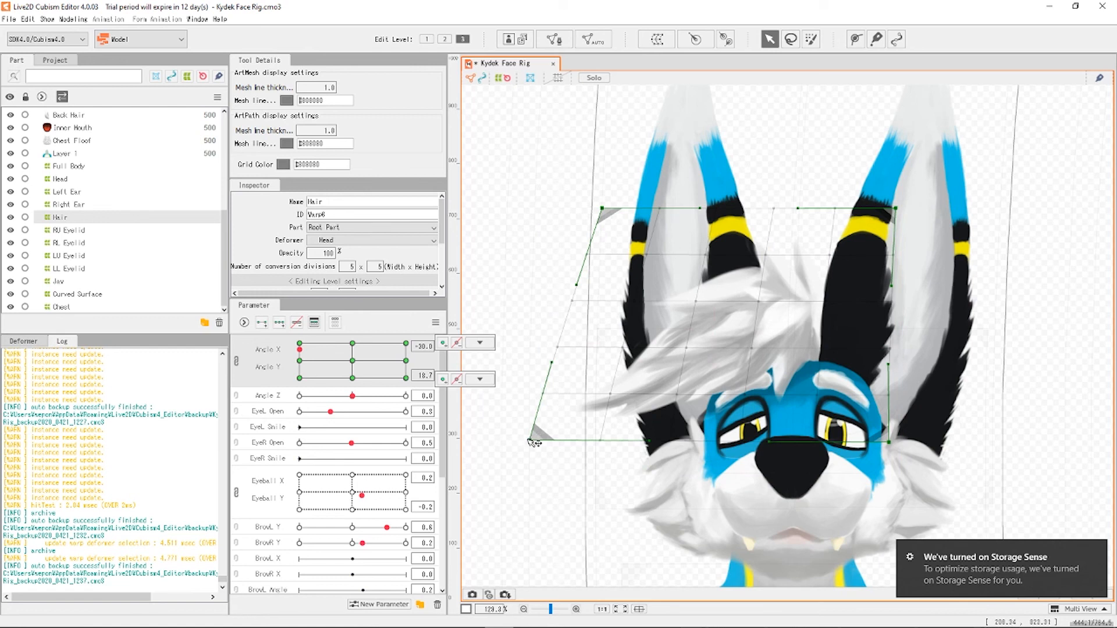
{"action": "mouse_move", "coordinate": [530, 441]}
{"action": "left_mouse_down"}
{"action": "mouse_move", "coordinate": [526, 388]}
{"action": "mouse_move", "coordinate": [544, 446]}
{"action": "left_mouse_up"}
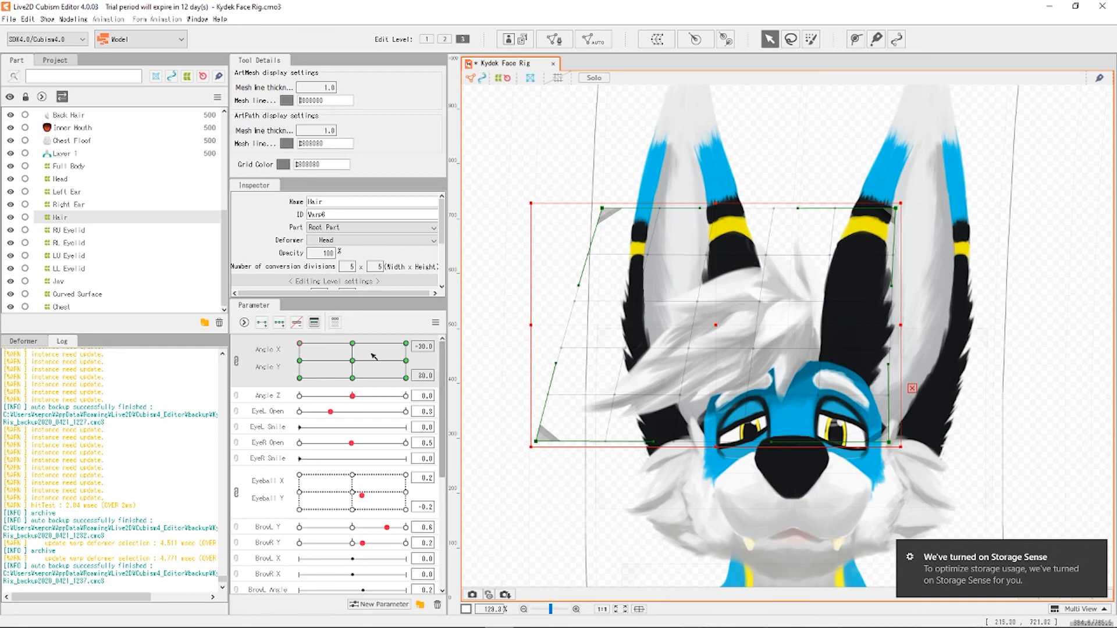
At Angle X 0 and Angle Y 30, raise the Hair deformer's lower left corner and shift the whole deformer slightly down.
{"action": "left_click_drag", "start_coordinate": [343, 347], "coordinate": [353, 344]}
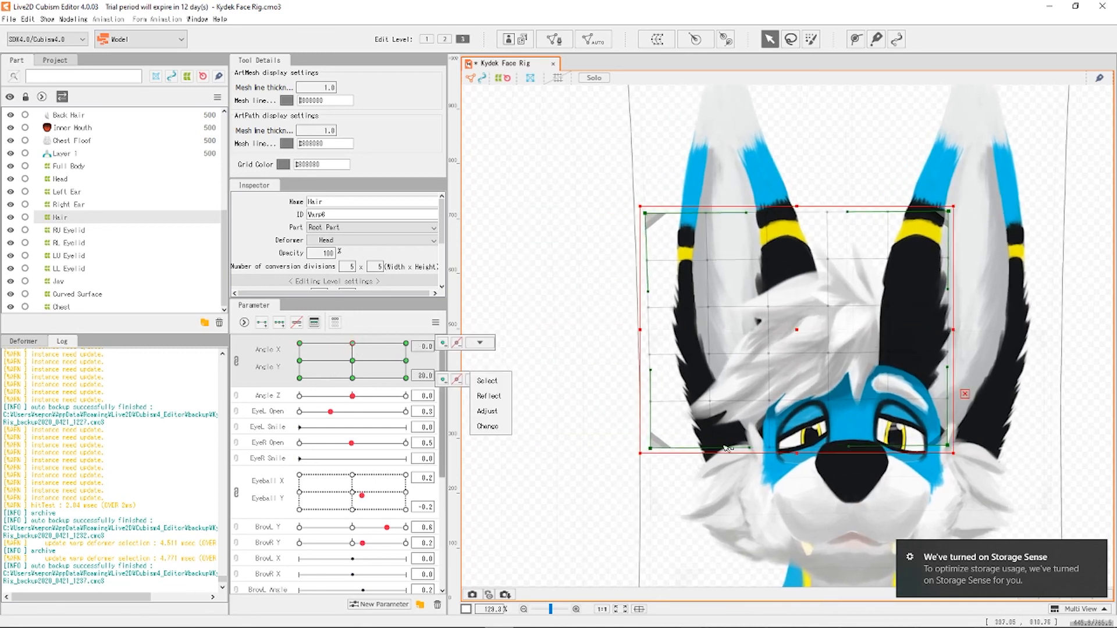
{"action": "left_click_drag", "start_coordinate": [651, 448], "coordinate": [650, 419]}
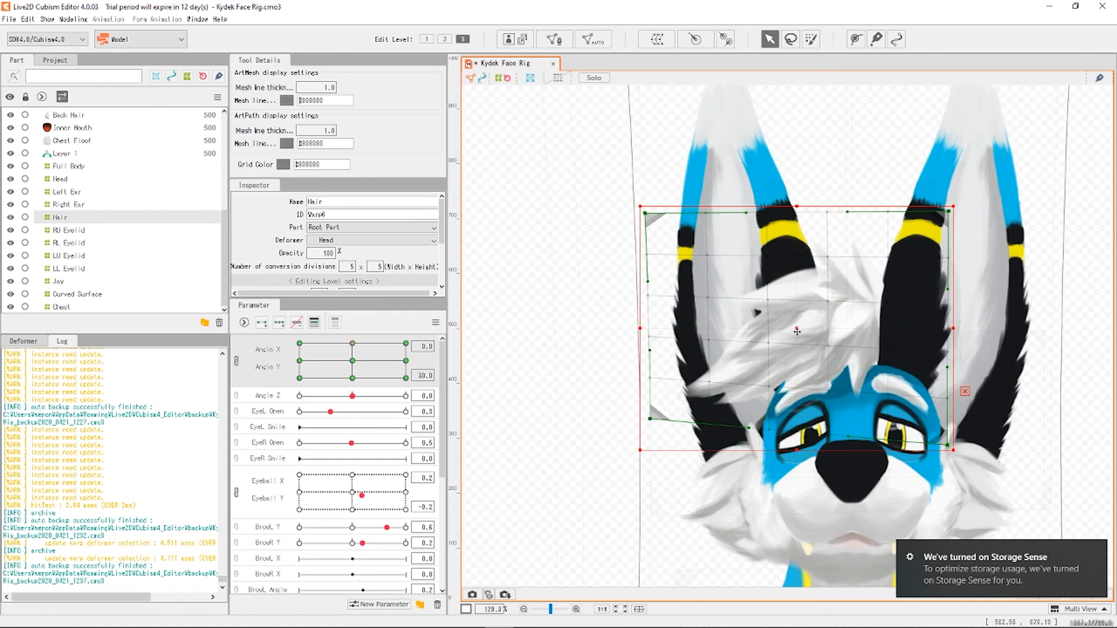
{"action": "left_click_drag", "start_coordinate": [797, 328], "coordinate": [797, 336]}
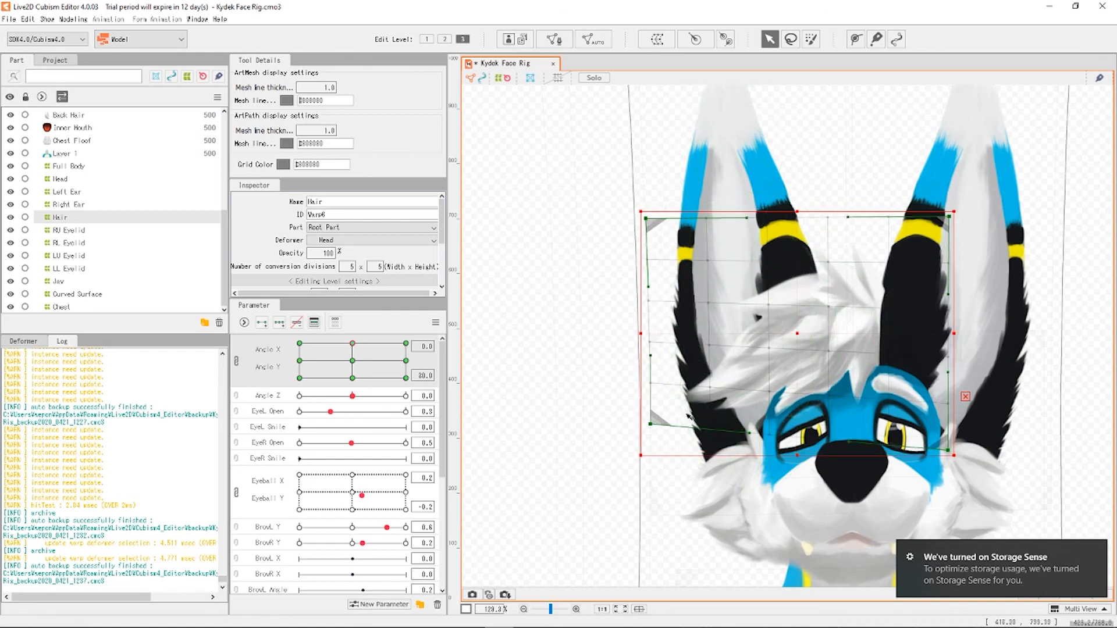
At Angle X 0 and Angle Y -30, raise the Hair deformer's lower left corner and move the whole deformer slightly down.
{"action": "left_click", "coordinate": [353, 378]}
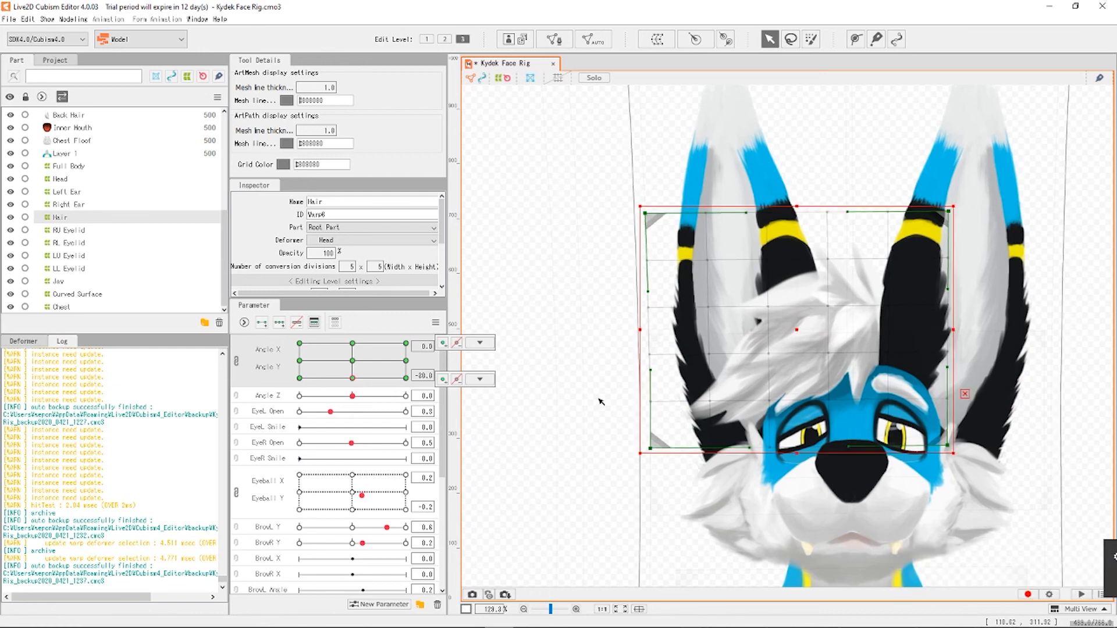
{"action": "left_click_drag", "start_coordinate": [651, 449], "coordinate": [646, 402]}
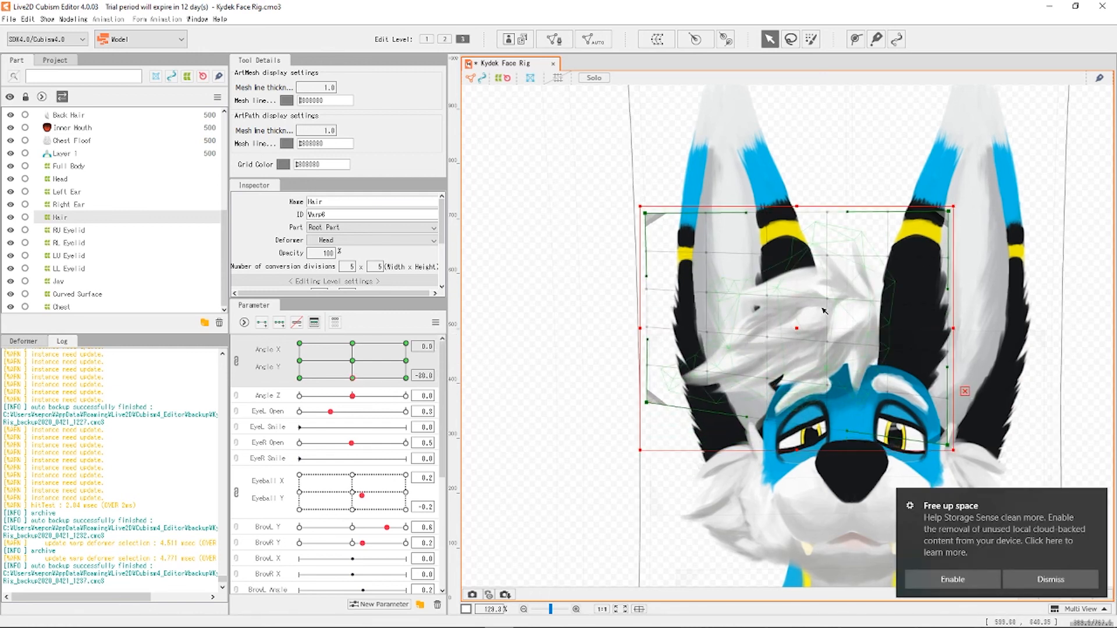
{"action": "left_click_drag", "start_coordinate": [798, 332], "coordinate": [798, 342]}
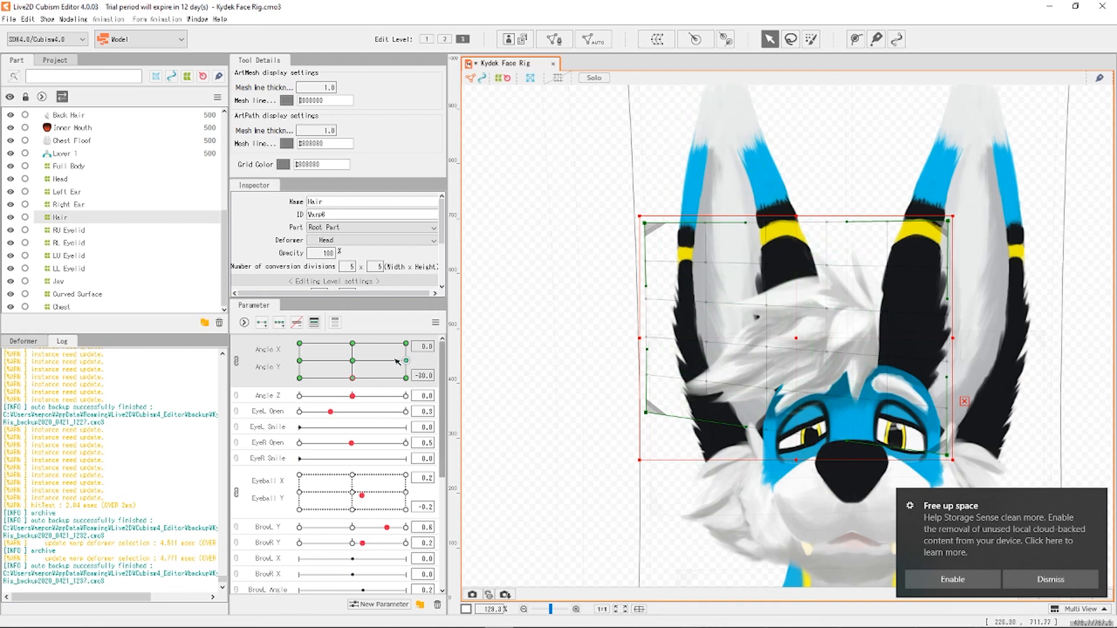
At Angle X -30 and Angle Y 30, nudge the whole Hair deformer slightly down.
{"action": "left_click_drag", "start_coordinate": [339, 372], "coordinate": [300, 344]}
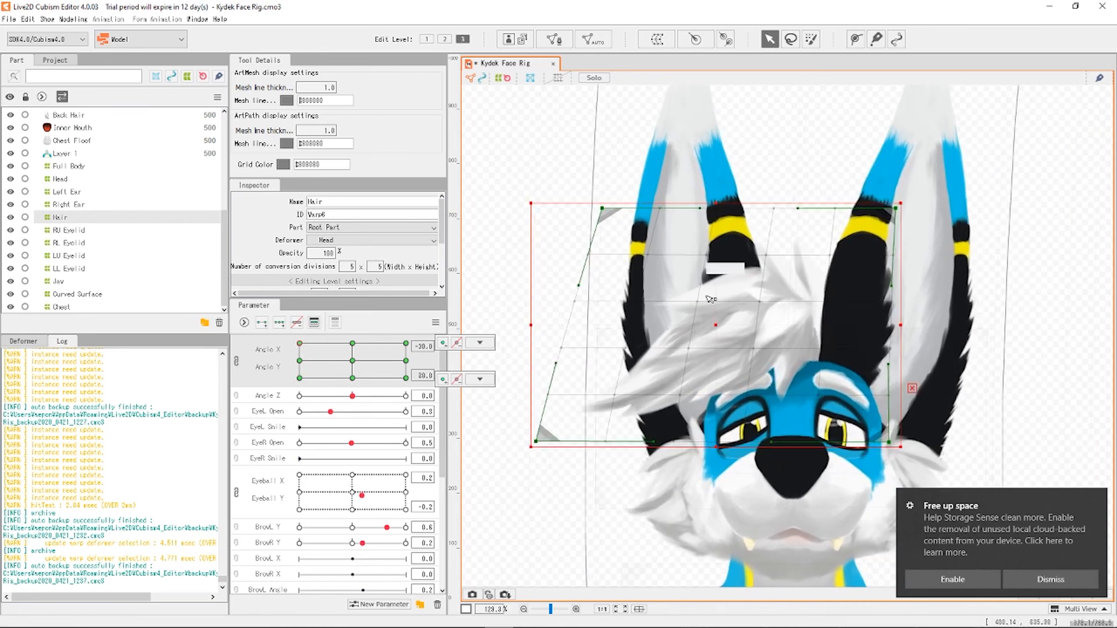
{"action": "key", "text": "Down"}
{"action": "key", "text": "Down"}
{"action": "key", "text": "Down"}
{"action": "key", "text": "Down"}
{"action": "key", "text": "Down"}
{"action": "key", "text": "Down"}
{"action": "key", "text": "Down"}
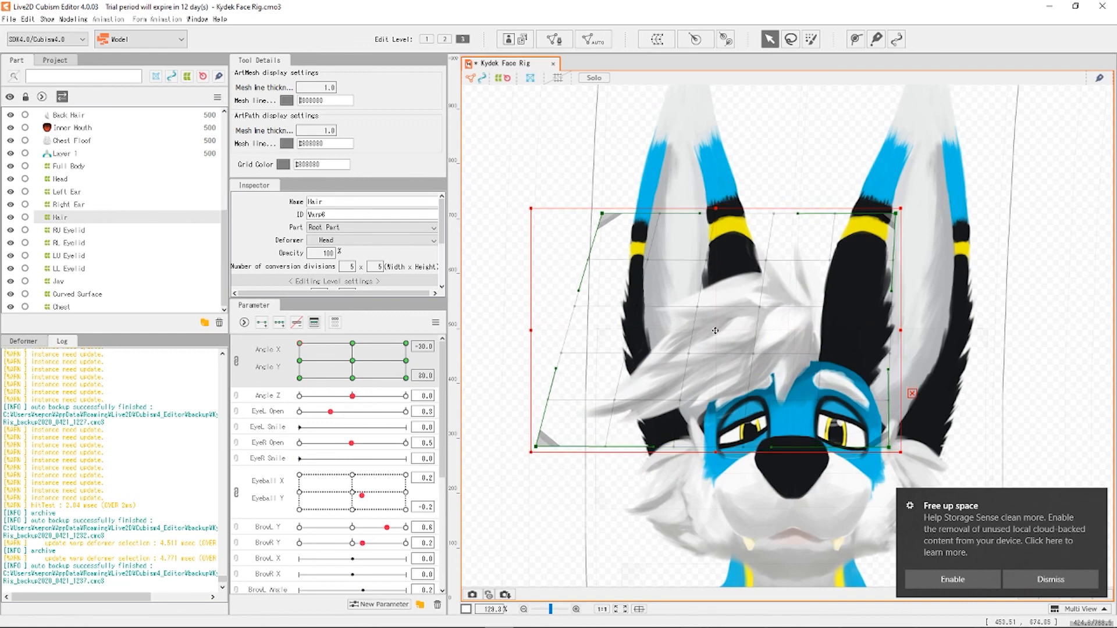
At Angle X 30 and Angle Y 30, shift the Hair deformer slightly down and raise its lower left corner.
{"action": "left_click_drag", "start_coordinate": [300, 344], "coordinate": [417, 348]}
{"action": "left_click", "coordinate": [480, 342]}
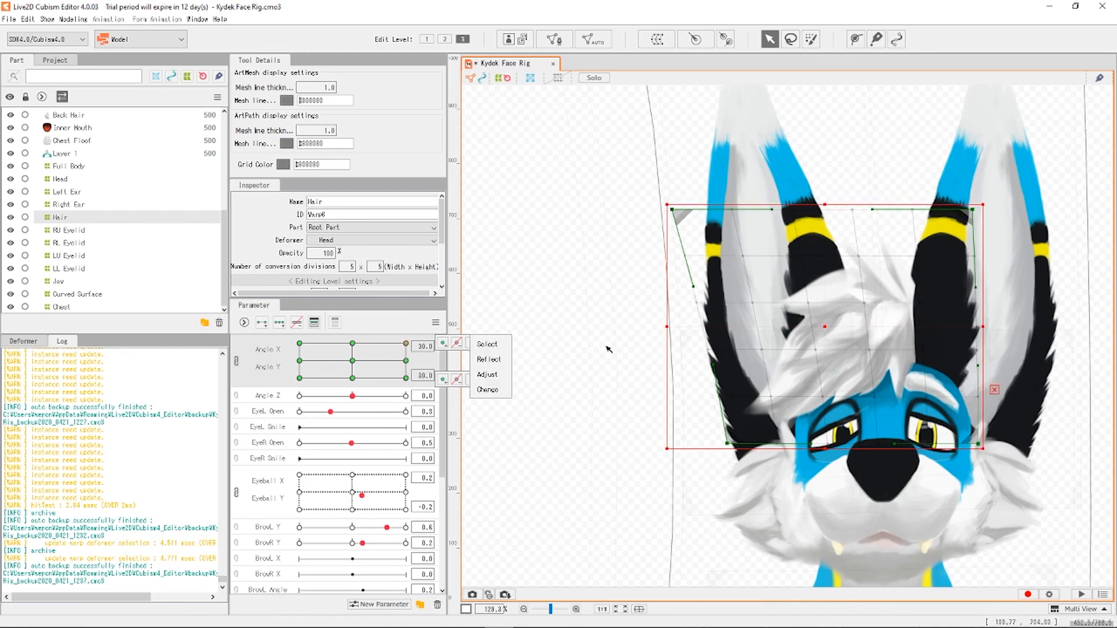
{"action": "left_click", "coordinate": [828, 327]}
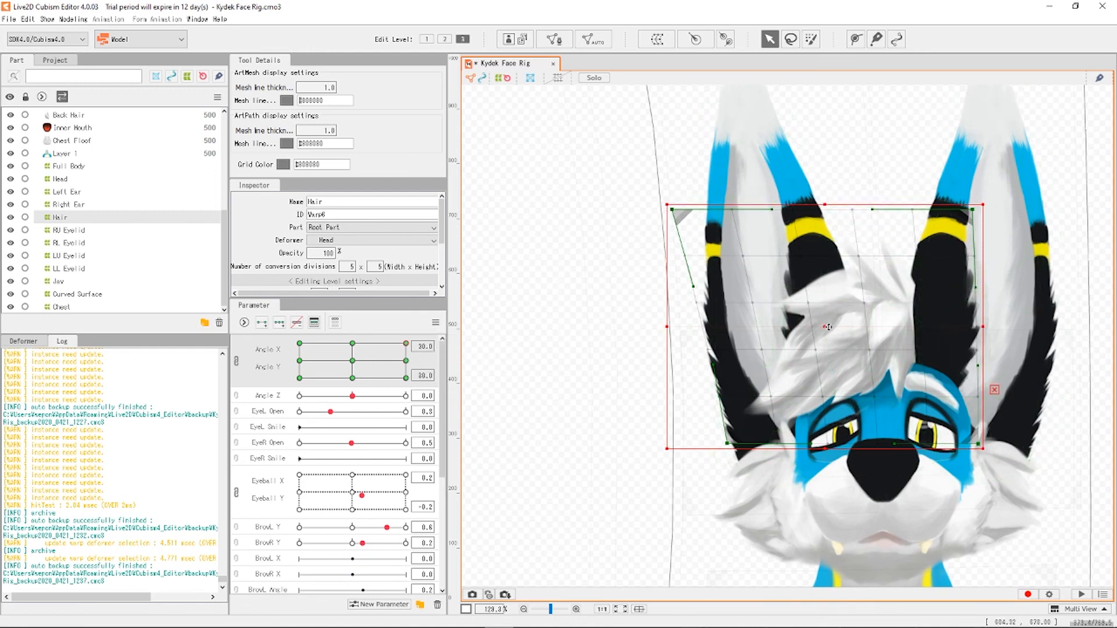
{"action": "left_click_drag", "start_coordinate": [827, 328], "coordinate": [827, 332]}
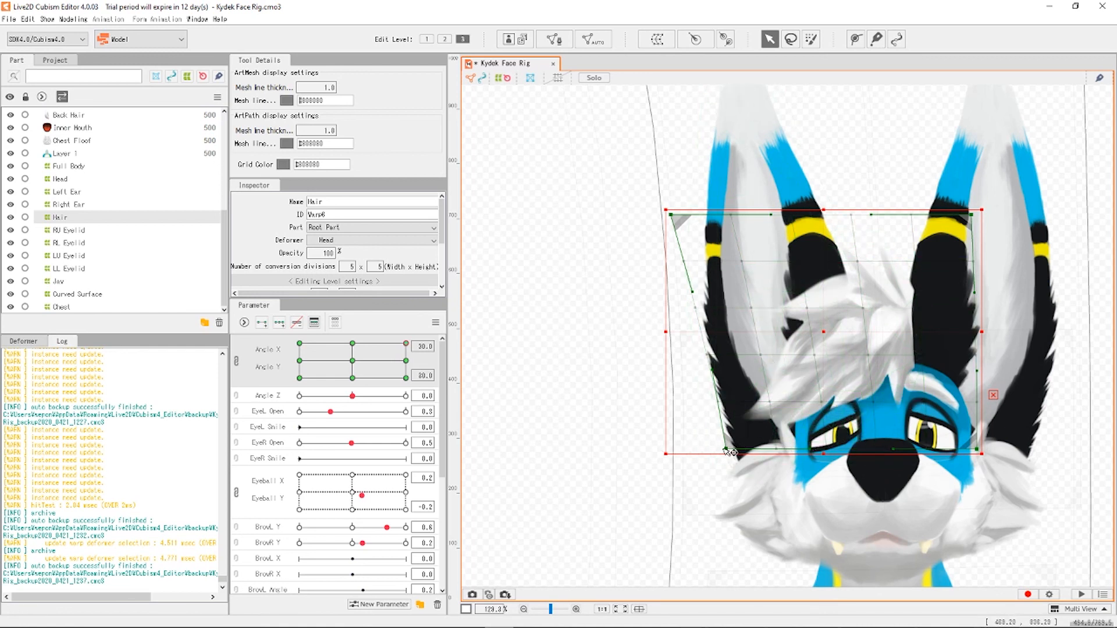
{"action": "left_click_drag", "start_coordinate": [727, 450], "coordinate": [728, 421]}
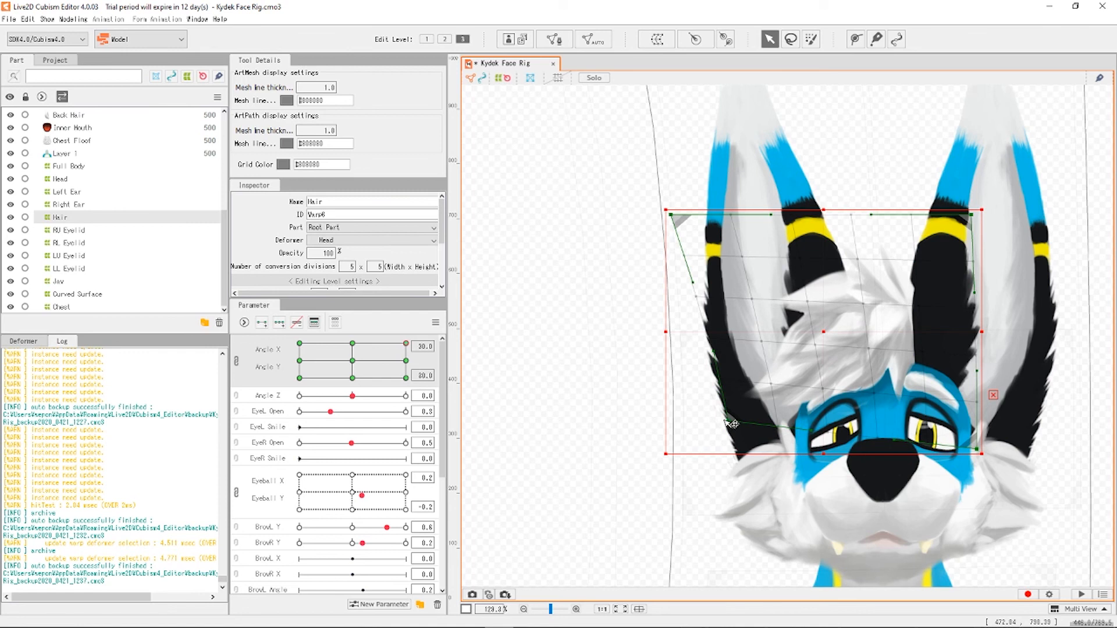
At Angle X 30 and Angle Y -30, pull the Hair deformer's lower left corner well down, then deselect it.
{"action": "left_click", "coordinate": [406, 378]}
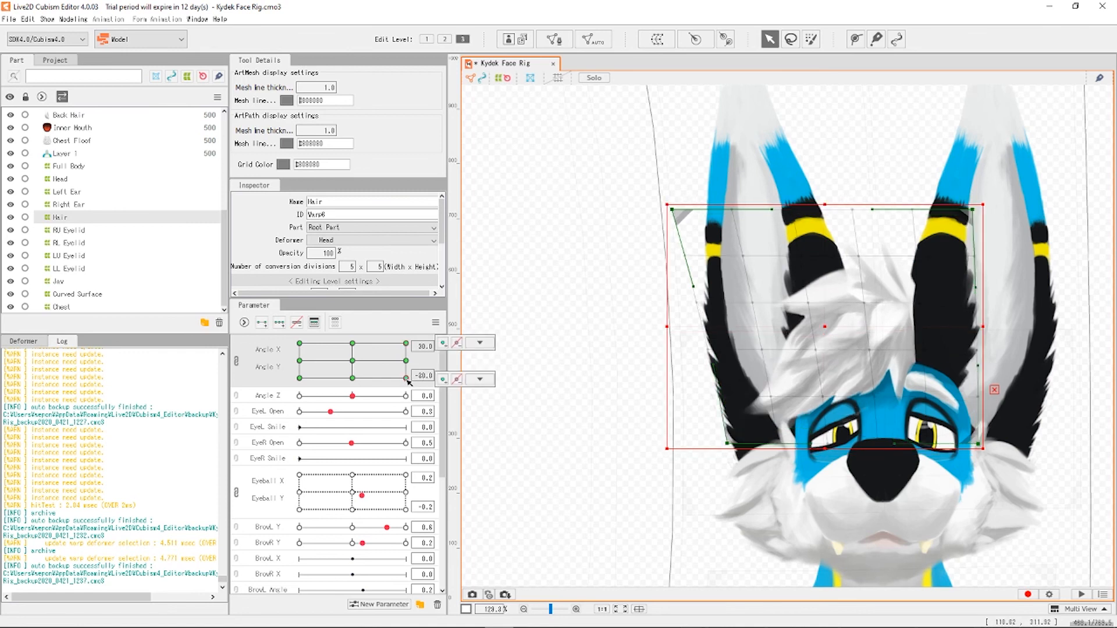
{"action": "left_click_drag", "start_coordinate": [727, 443], "coordinate": [728, 494]}
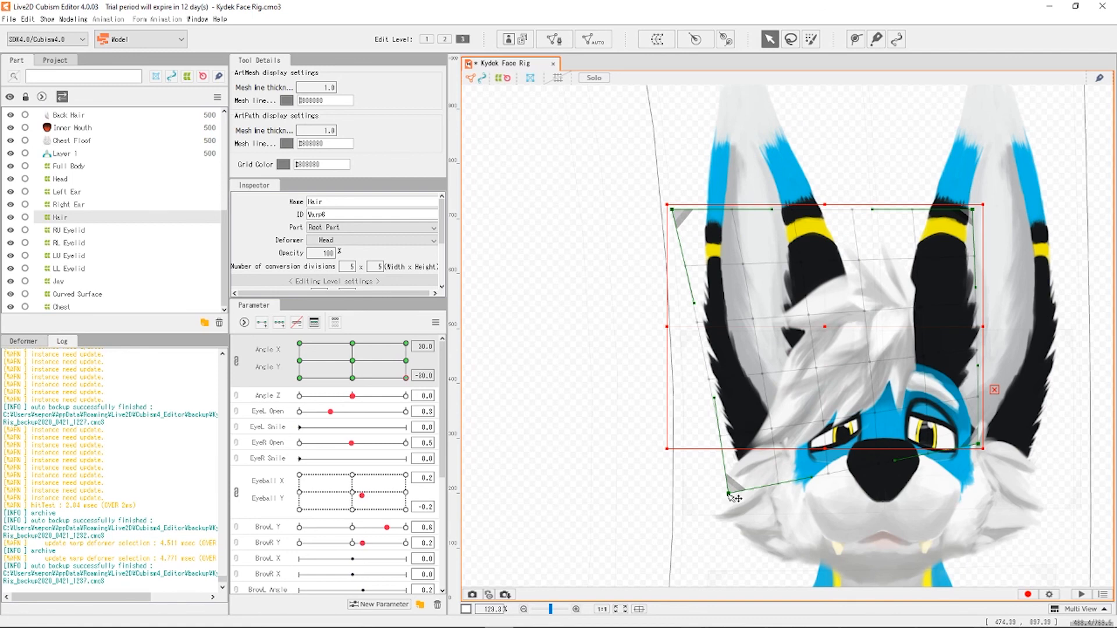
{"action": "left_click", "coordinate": [561, 412]}
Reselect the Hair deformer at Angle X 0 and Angle Y -30 and pull its lower left corner down.
{"action": "left_click_drag", "start_coordinate": [386, 359], "coordinate": [352, 379]}
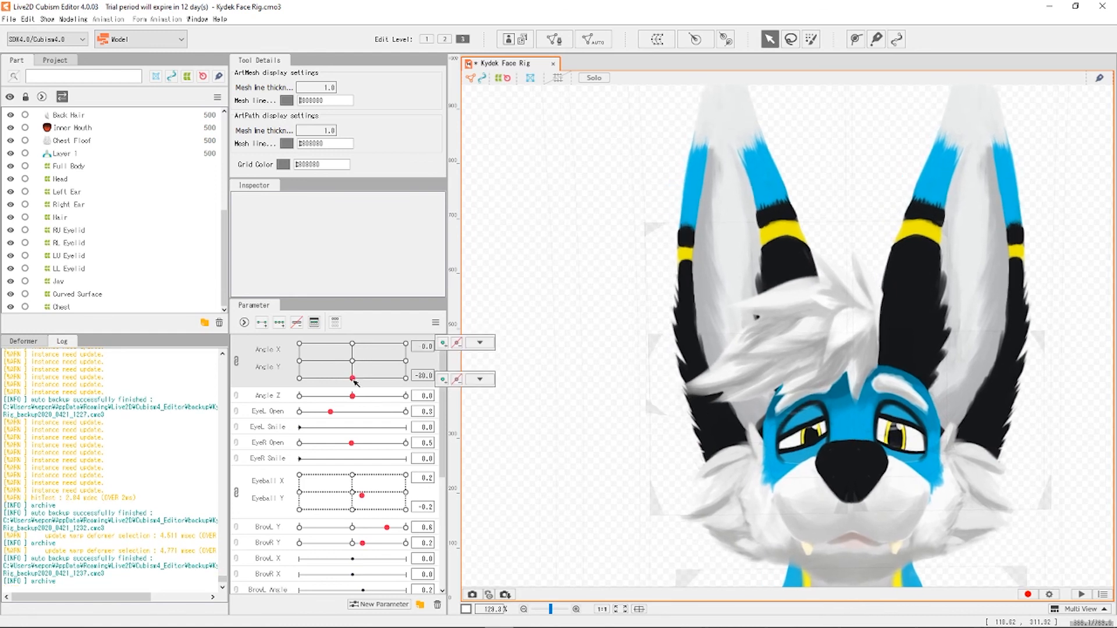
{"action": "left_click", "coordinate": [746, 378]}
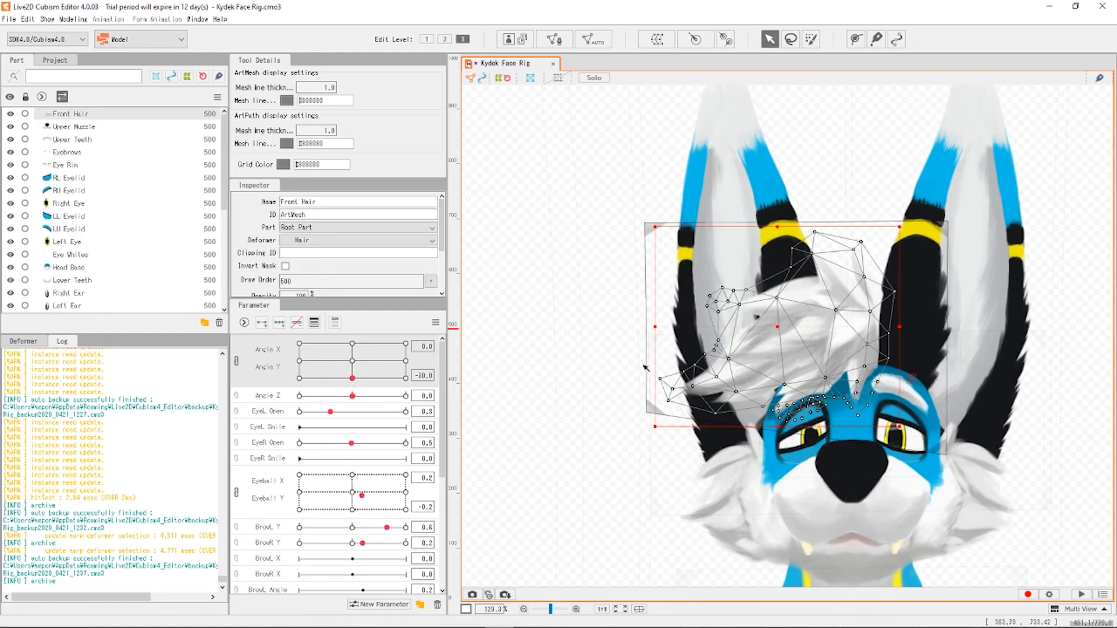
{"action": "left_click", "coordinate": [639, 222]}
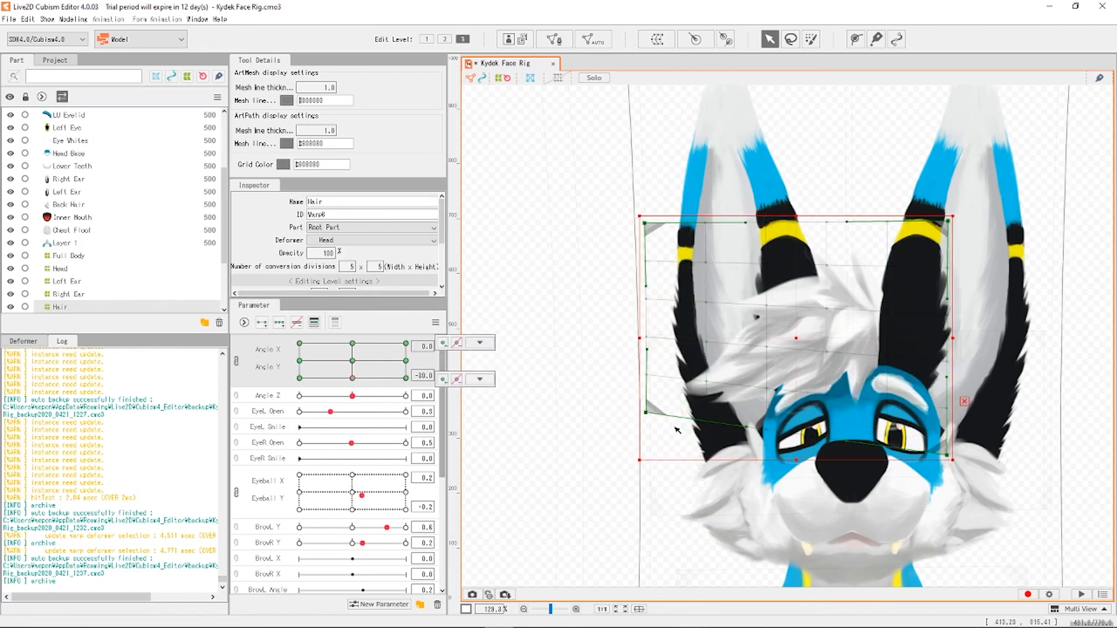
{"action": "left_click_drag", "start_coordinate": [653, 413], "coordinate": [658, 463]}
Review the Angle Y 30 keyform, then raise the Hair deformer's lower left corner slightly at Angle X 30 and Angle Y -30.
{"action": "left_click", "coordinate": [353, 344]}
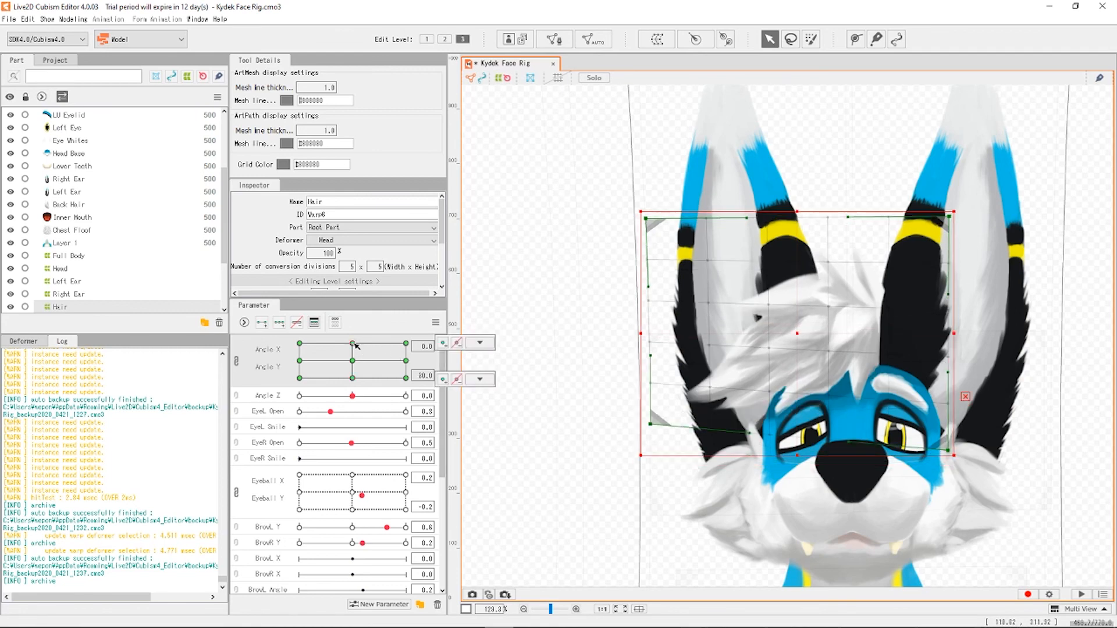
{"action": "mouse_move", "coordinate": [384, 362]}
{"action": "left_mouse_down"}
{"action": "mouse_move", "coordinate": [318, 379]}
{"action": "mouse_move", "coordinate": [440, 400]}
{"action": "mouse_move", "coordinate": [291, 398]}
{"action": "mouse_move", "coordinate": [412, 400]}
{"action": "left_mouse_up"}
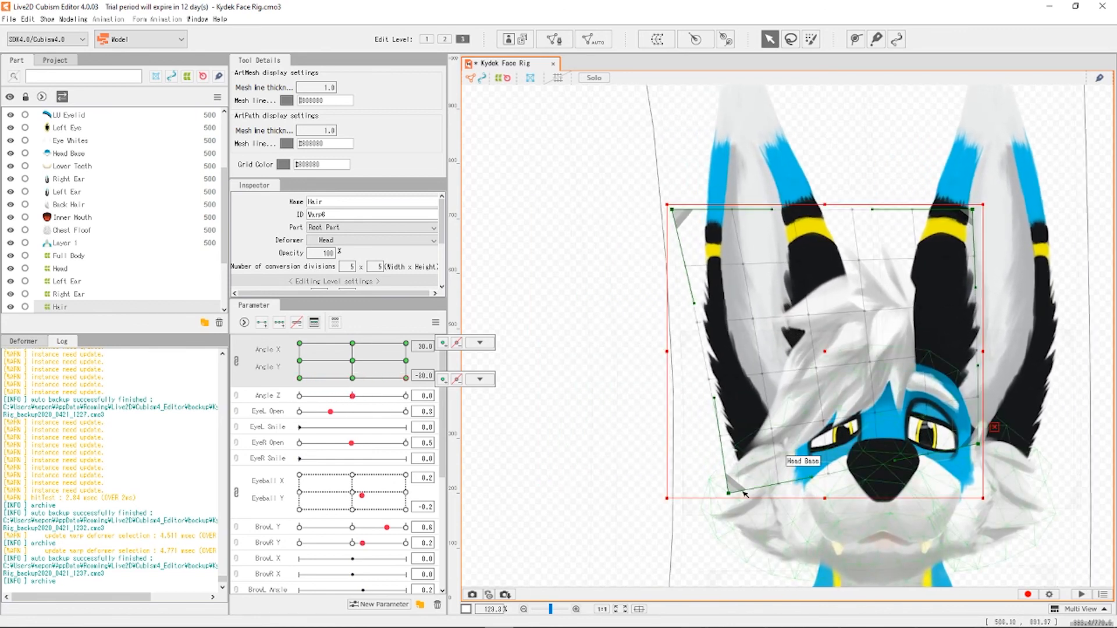
{"action": "left_click_drag", "start_coordinate": [734, 496], "coordinate": [725, 476]}
Sweep the linked Angle X and Angle Y to check the hair, unlink them, and test a slight Angle Z tilt.
{"action": "mouse_move", "coordinate": [391, 384]}
{"action": "left_mouse_down"}
{"action": "mouse_move", "coordinate": [274, 381]}
{"action": "mouse_move", "coordinate": [265, 311]}
{"action": "left_mouse_up"}
{"action": "mouse_move", "coordinate": [349, 317]}
{"action": "left_mouse_down"}
{"action": "mouse_move", "coordinate": [474, 318]}
{"action": "mouse_move", "coordinate": [355, 315]}
{"action": "mouse_move", "coordinate": [435, 321]}
{"action": "mouse_move", "coordinate": [329, 389]}
{"action": "mouse_move", "coordinate": [297, 366]}
{"action": "mouse_move", "coordinate": [366, 360]}
{"action": "mouse_move", "coordinate": [264, 361]}
{"action": "left_mouse_up"}
{"action": "left_click", "coordinate": [237, 365]}
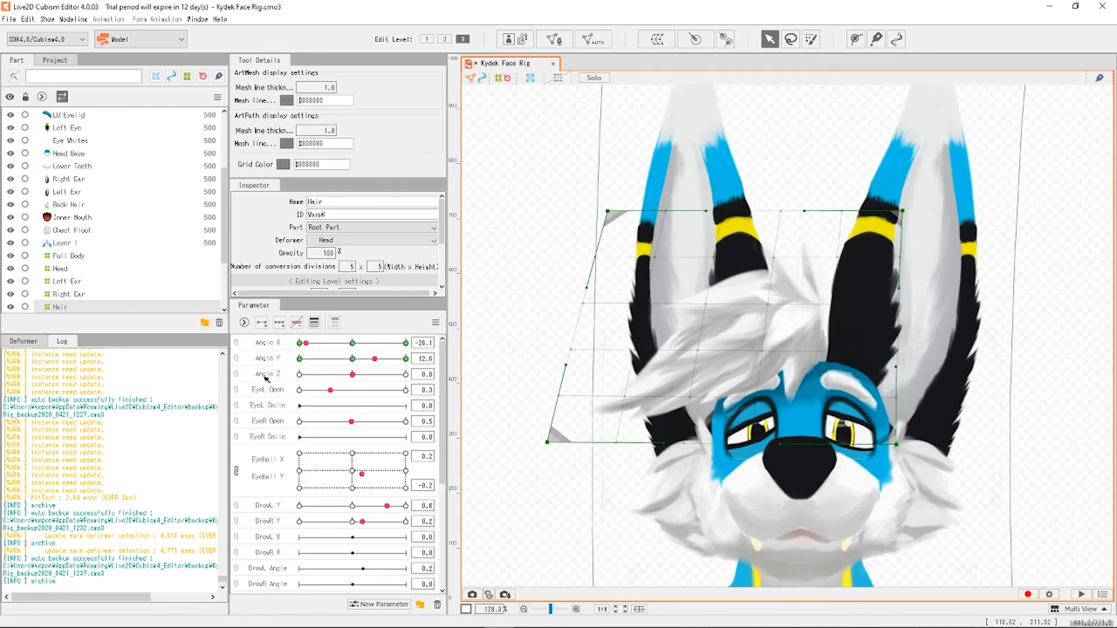
{"action": "left_click", "coordinate": [273, 365]}
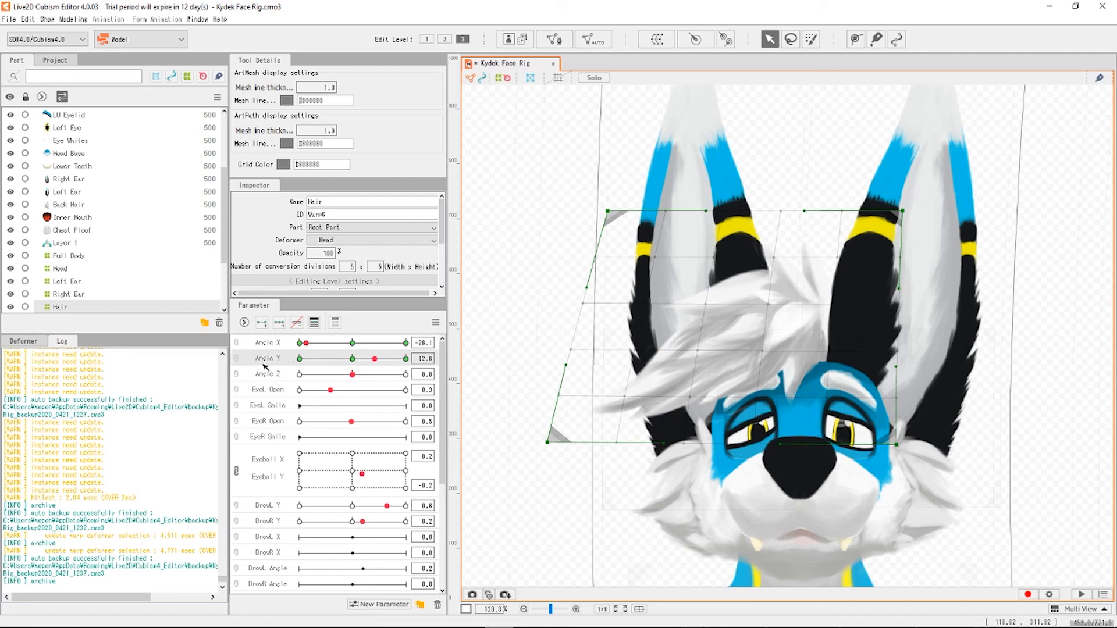
{"action": "mouse_move", "coordinate": [352, 374]}
{"action": "left_mouse_down"}
{"action": "mouse_move", "coordinate": [394, 382]}
{"action": "mouse_move", "coordinate": [347, 378]}
{"action": "left_mouse_up"}
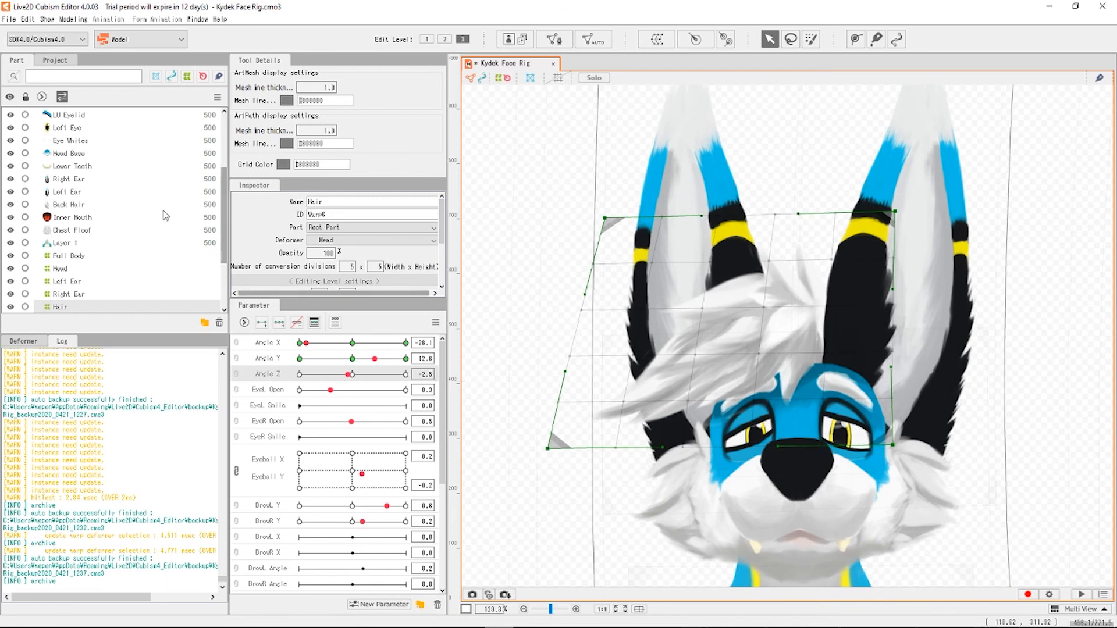
{"action": "scroll", "coordinate": [136, 228], "scroll_direction": "down", "scroll_amount": 3}
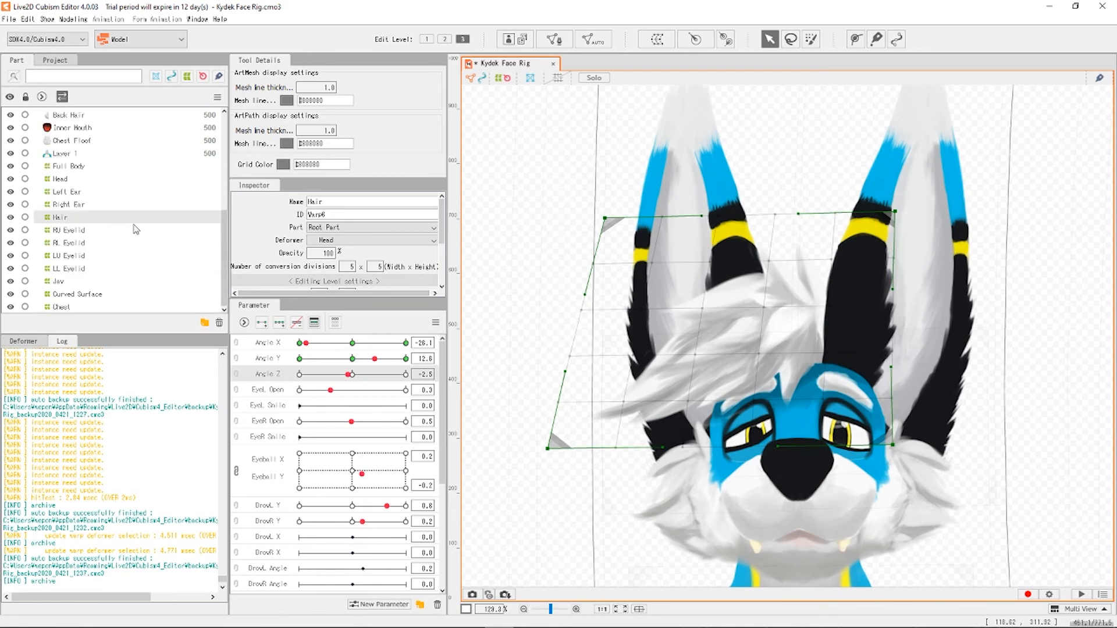
Select the Left Ear and Right Ear deformers, set Angle Z to -30, and narrow the selection to Left Ear.
{"action": "left_click", "coordinate": [67, 192]}
{"action": "left_click", "coordinate": [91, 204], "text": "ctrl"}
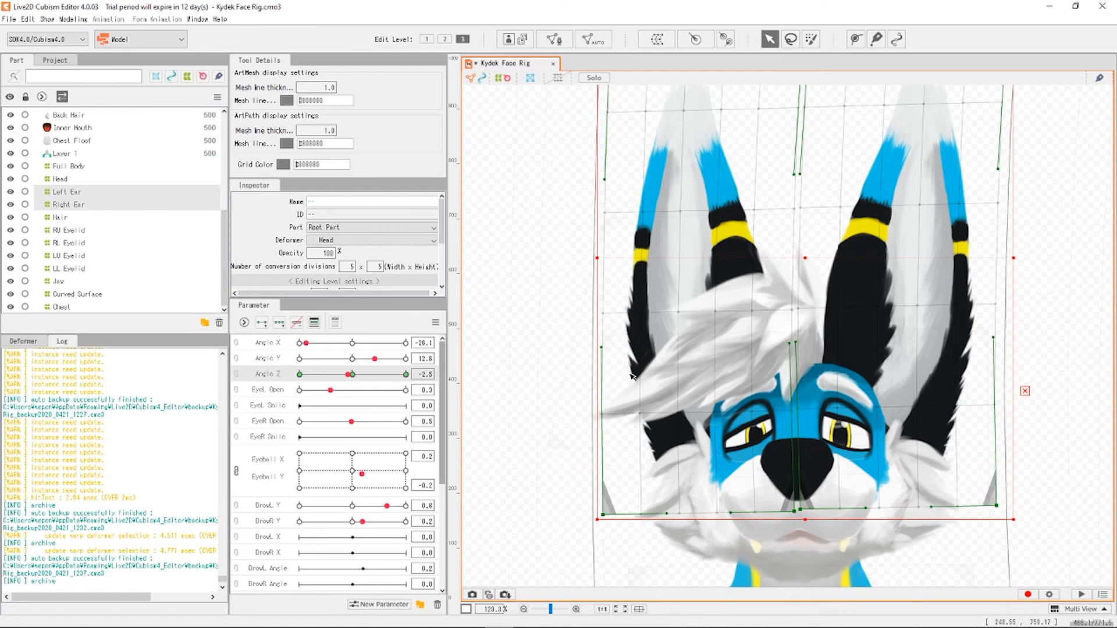
{"action": "left_click_drag", "start_coordinate": [339, 376], "coordinate": [292, 376]}
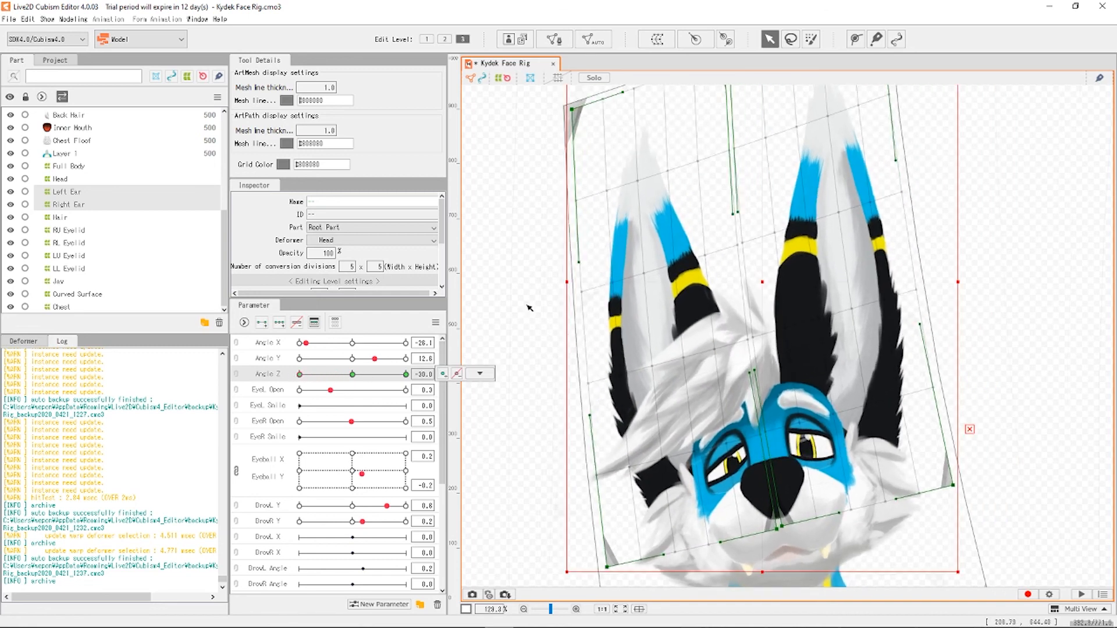
{"action": "left_click", "coordinate": [99, 192]}
{"action": "scroll", "coordinate": [668, 235], "scroll_direction": "down", "scroll_amount": 1}
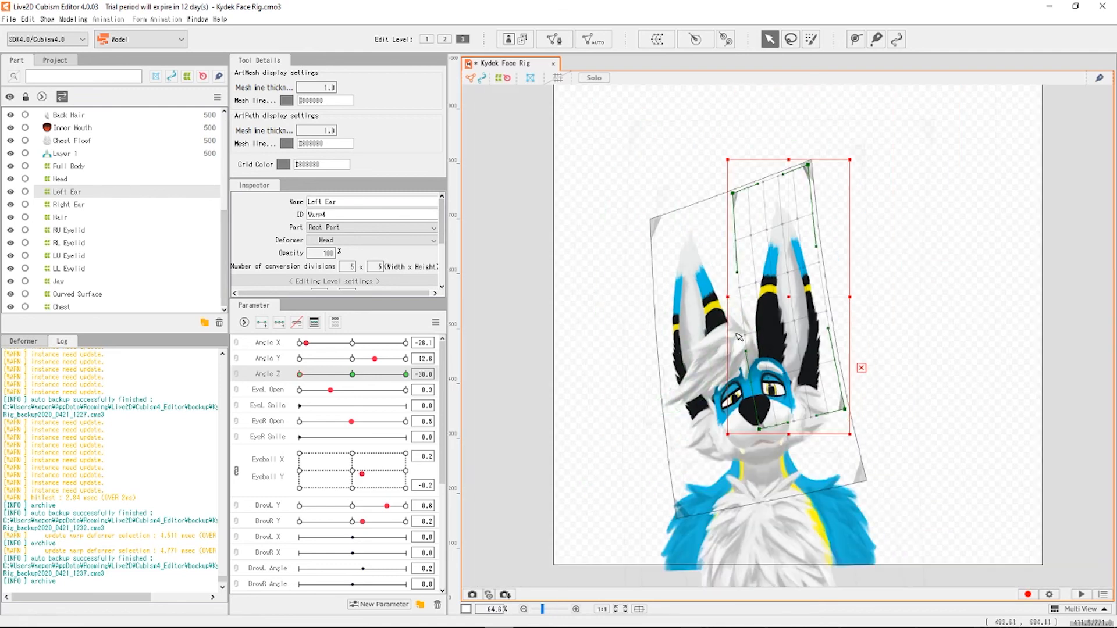
{"action": "scroll", "coordinate": [768, 290], "scroll_direction": "down", "scroll_amount": 1}
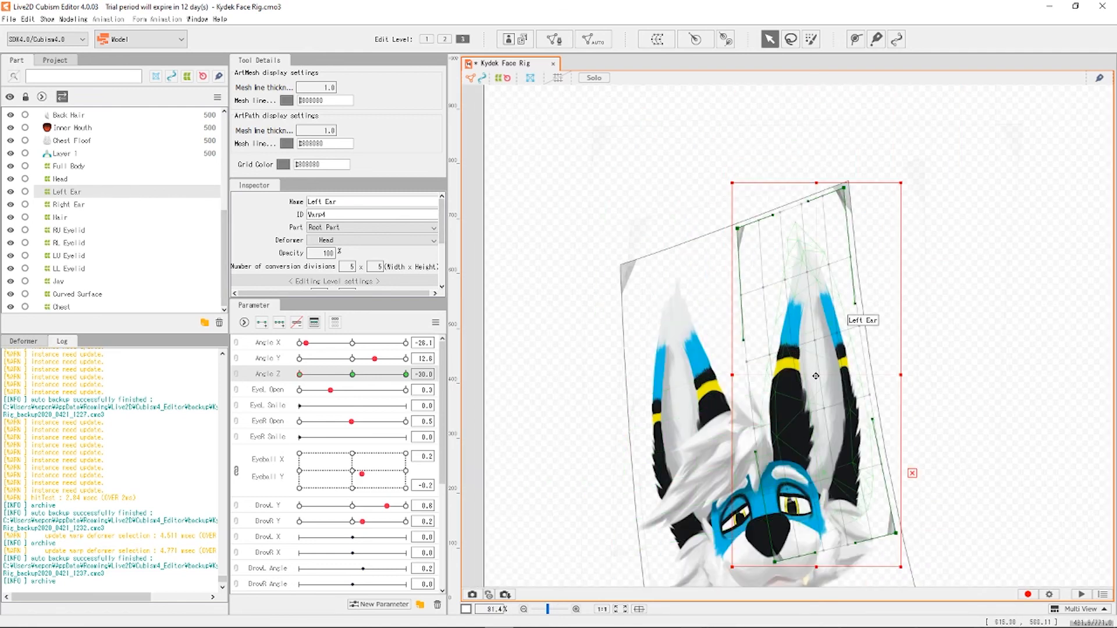
Try to lean the Left Ear deformer leftward at Angle Z -30 by moving its upper corners and upper left curve handle.
{"action": "left_click_drag", "start_coordinate": [739, 229], "coordinate": [719, 240]}
{"action": "left_click_drag", "start_coordinate": [854, 192], "coordinate": [817, 192]}
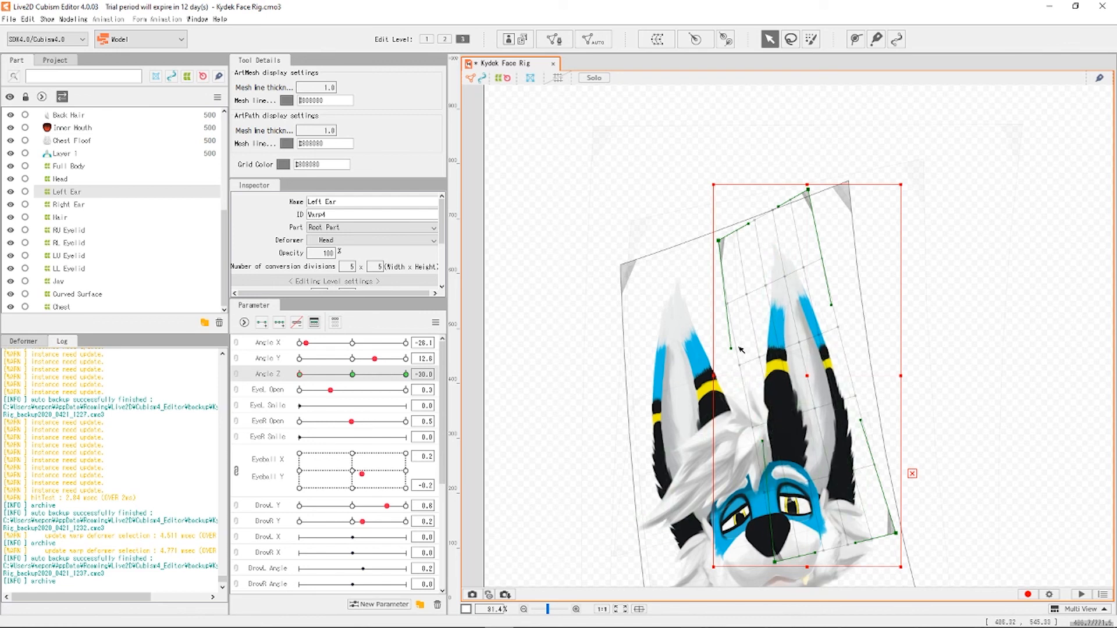
{"action": "left_click_drag", "start_coordinate": [731, 347], "coordinate": [730, 369]}
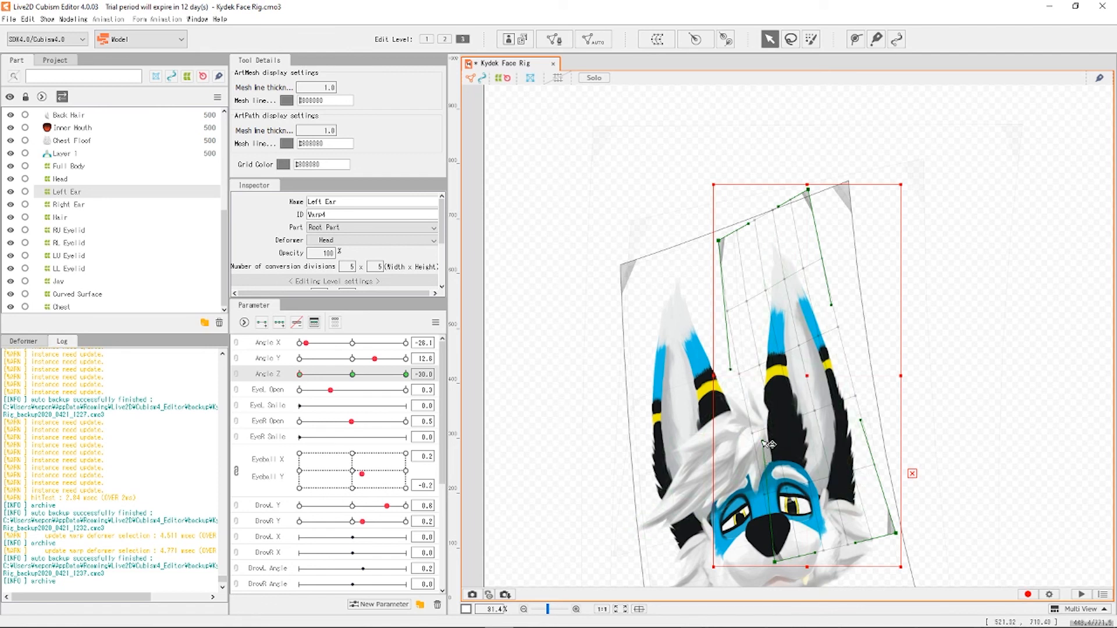
{"action": "mouse_move", "coordinate": [723, 242]}
{"action": "left_mouse_down"}
{"action": "mouse_move", "coordinate": [732, 250]}
{"action": "mouse_move", "coordinate": [734, 238]}
{"action": "mouse_move", "coordinate": [728, 246]}
{"action": "left_mouse_up"}
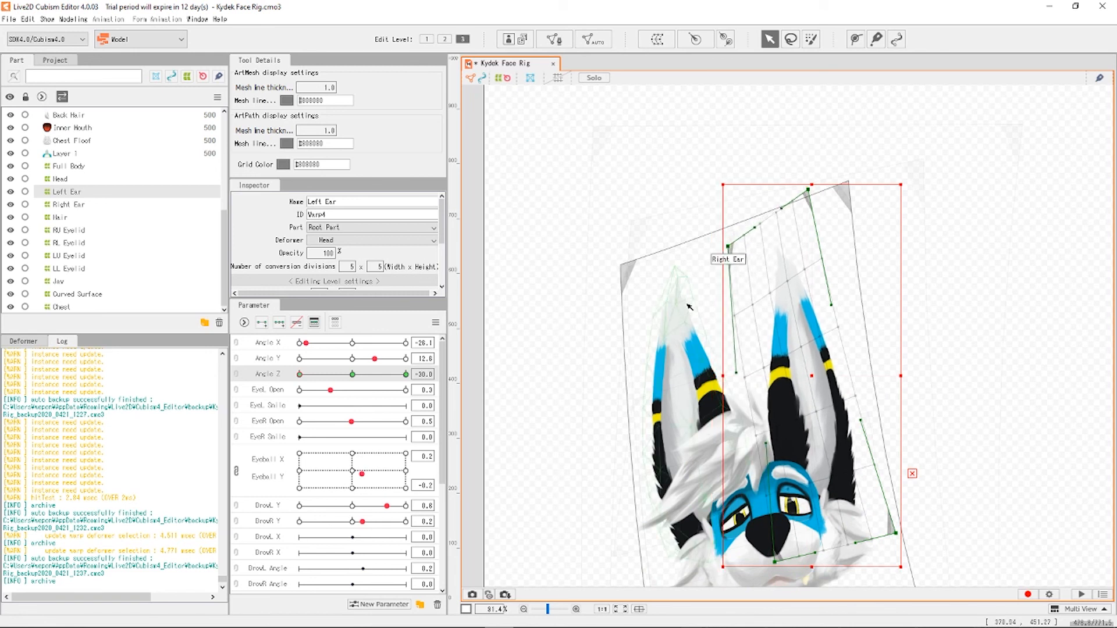
Undo all the corner and handle changes on the Left Ear deformer.
{"action": "key", "text": "ctrl+z"}
{"action": "key", "text": "ctrl+z"}
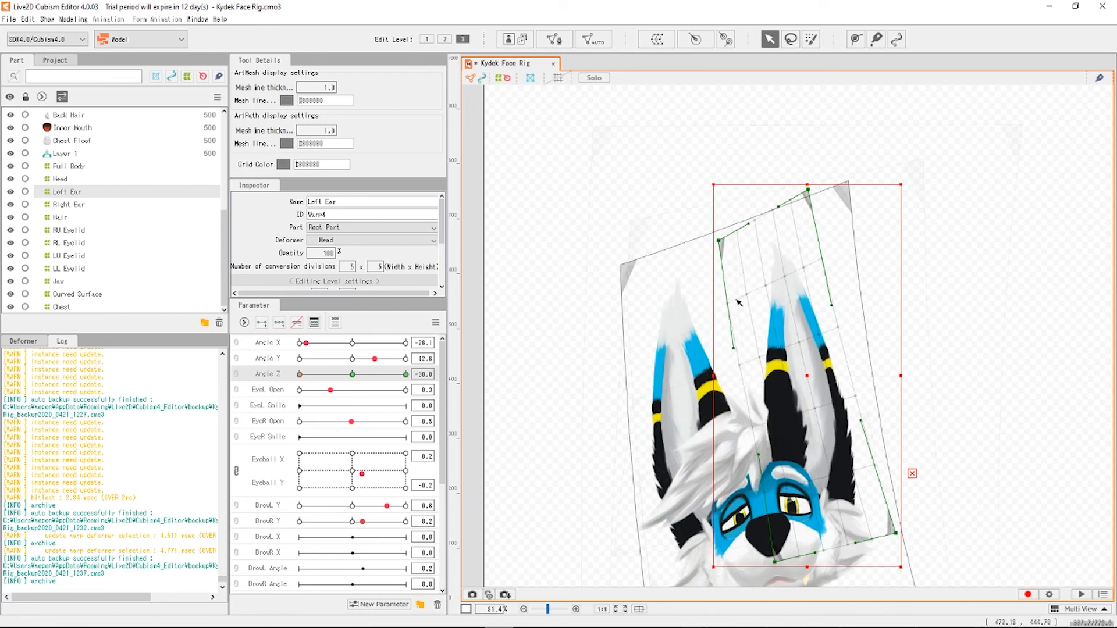
{"action": "key", "text": "ctrl+z"}
{"action": "key", "text": "ctrl+z"}
{"action": "key", "text": "ctrl+z"}
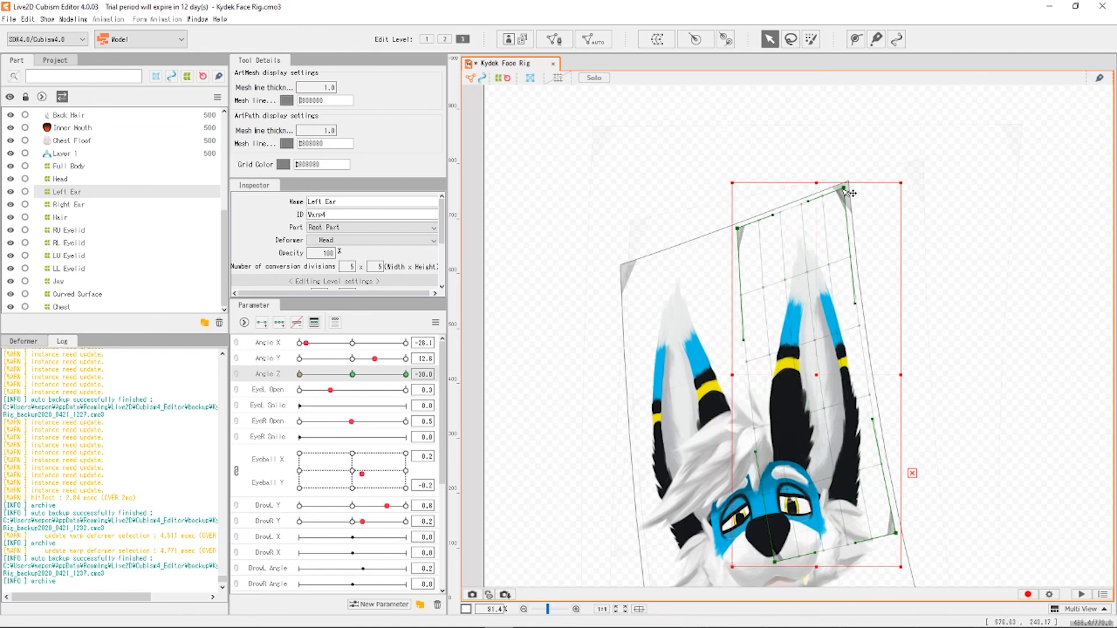
Pull the Left Ear deformer's upper right corner left and slightly down at Angle Z -30, and well down at Angle Z 30.
{"action": "left_click_drag", "start_coordinate": [846, 188], "coordinate": [813, 203]}
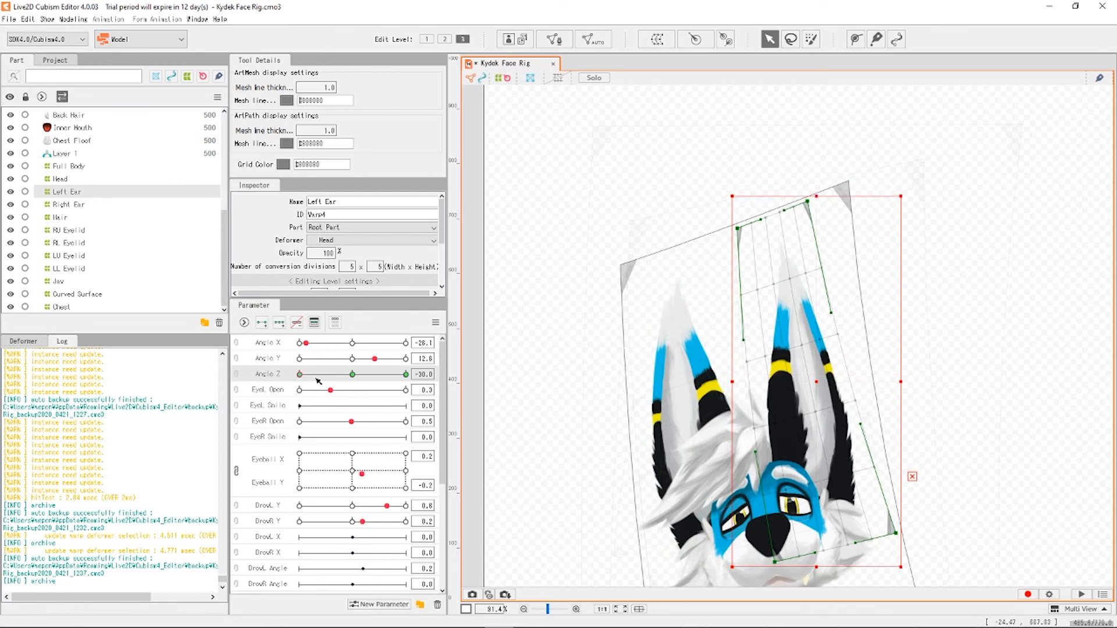
{"action": "left_click_drag", "start_coordinate": [317, 375], "coordinate": [418, 386]}
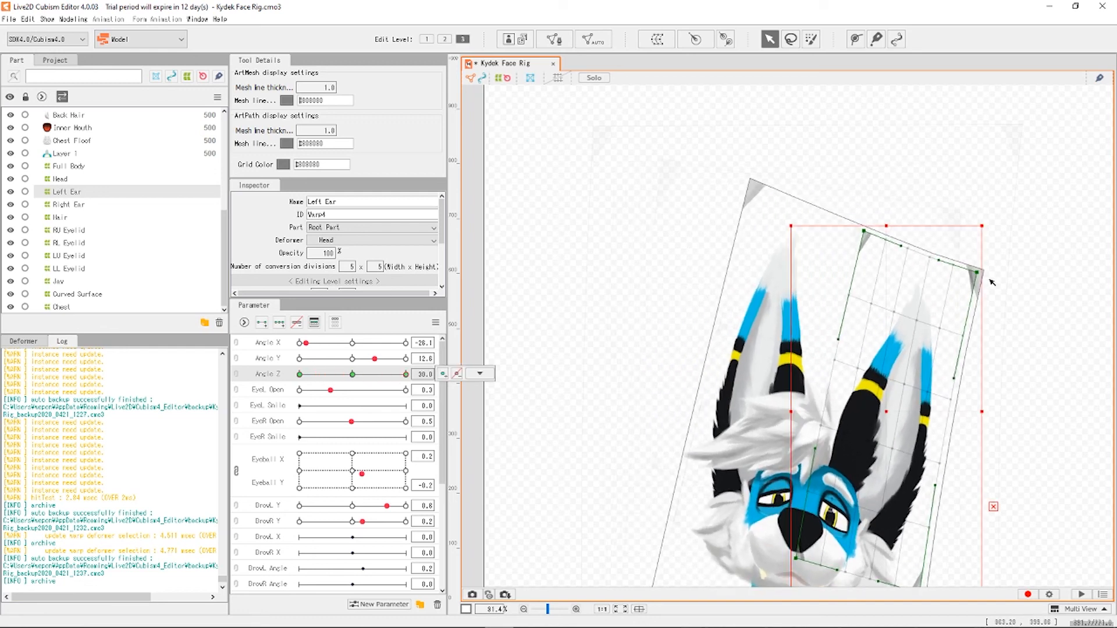
{"action": "left_click_drag", "start_coordinate": [978, 272], "coordinate": [985, 317]}
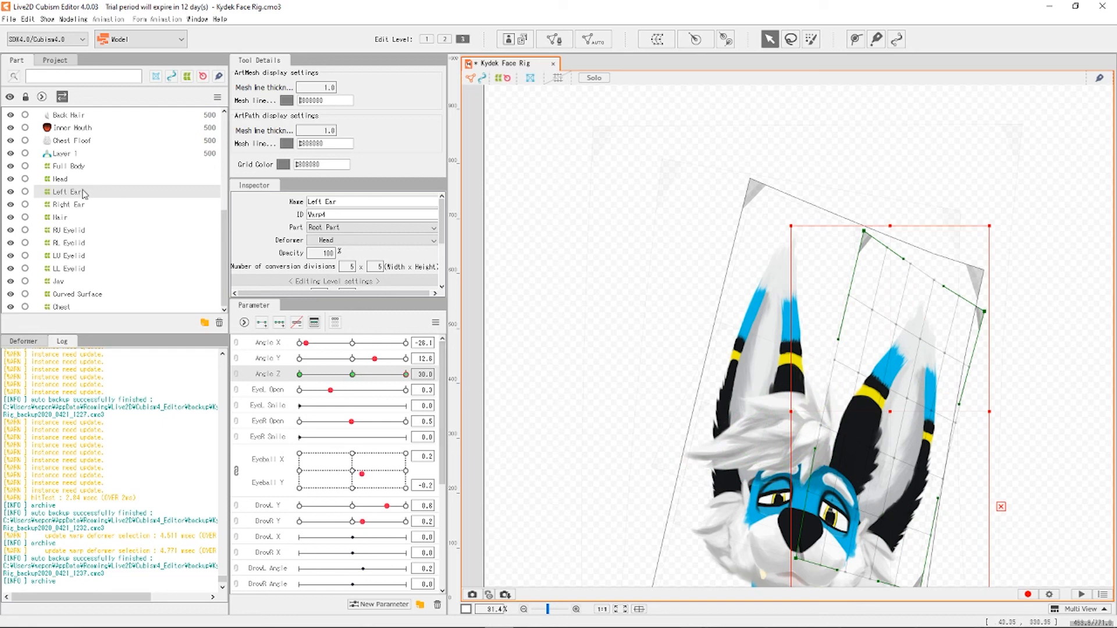
Select the Right Ear deformer and pull its upper left corner outward and down at Angle Z -30.
{"action": "left_click", "coordinate": [74, 204]}
{"action": "left_click", "coordinate": [300, 373]}
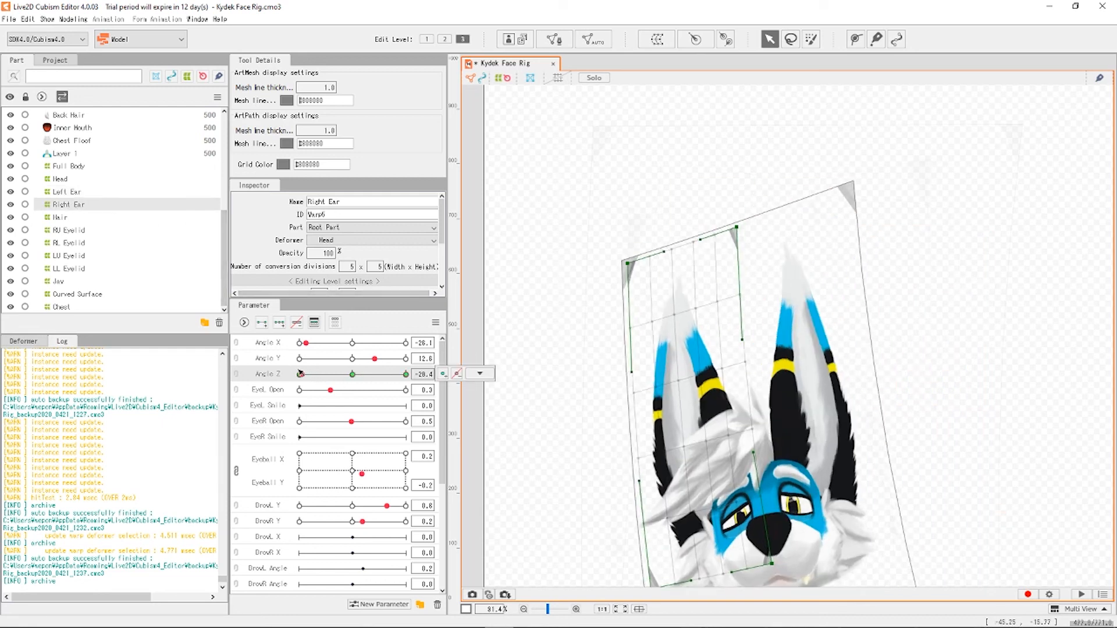
{"action": "left_click_drag", "start_coordinate": [300, 374], "coordinate": [285, 372]}
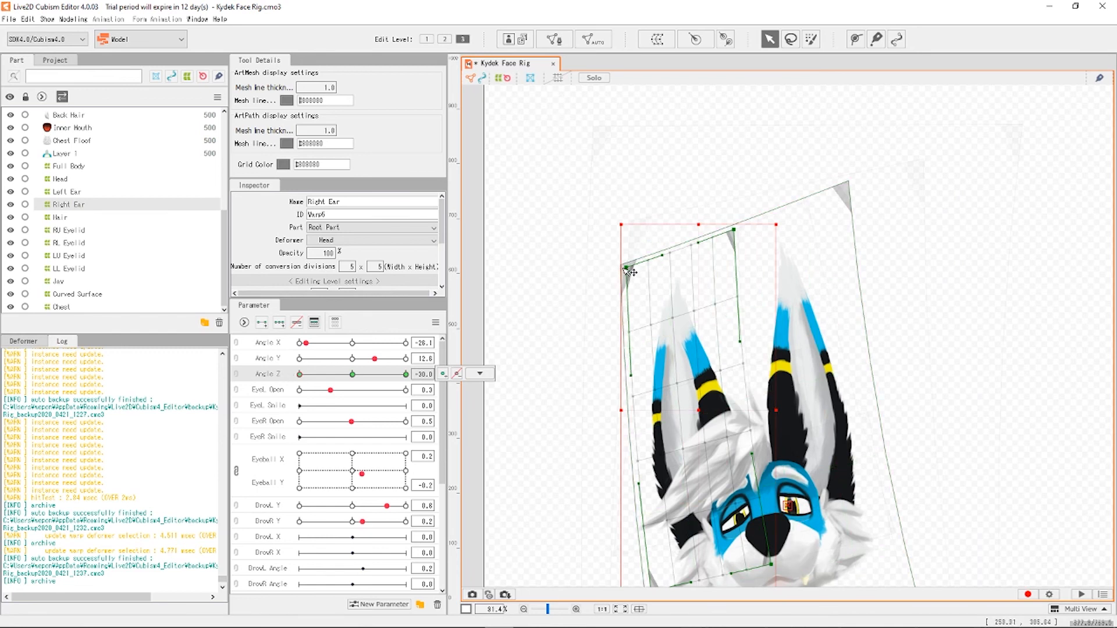
{"action": "left_click_drag", "start_coordinate": [625, 267], "coordinate": [602, 298]}
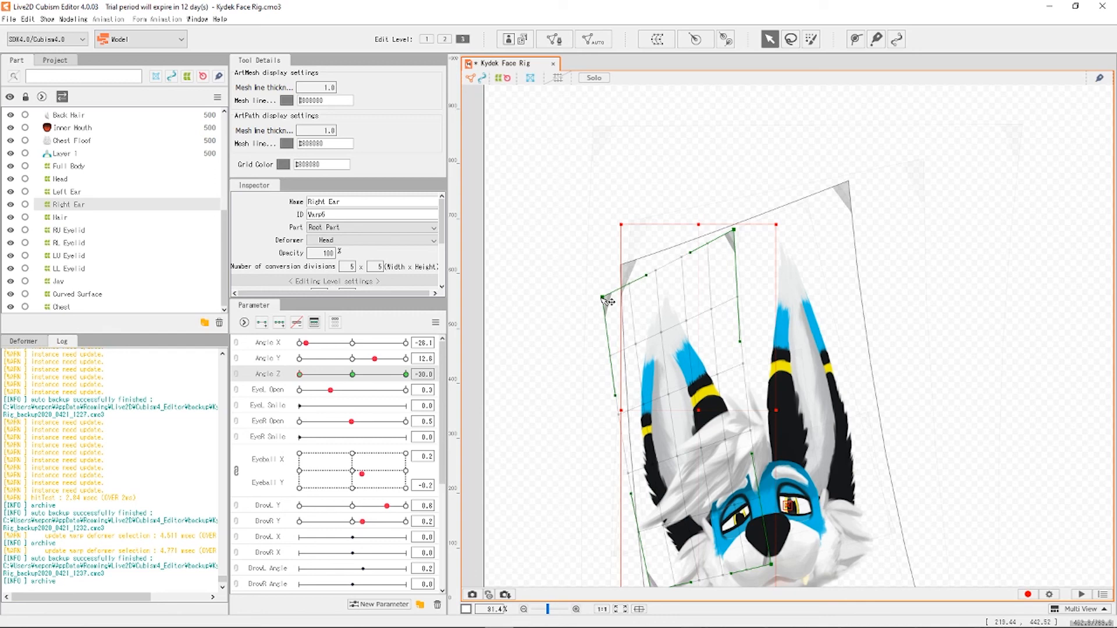
At Angle Z 30, try moving the Right Ear deformer's upper left corner inward to the right.
{"action": "left_click", "coordinate": [405, 374]}
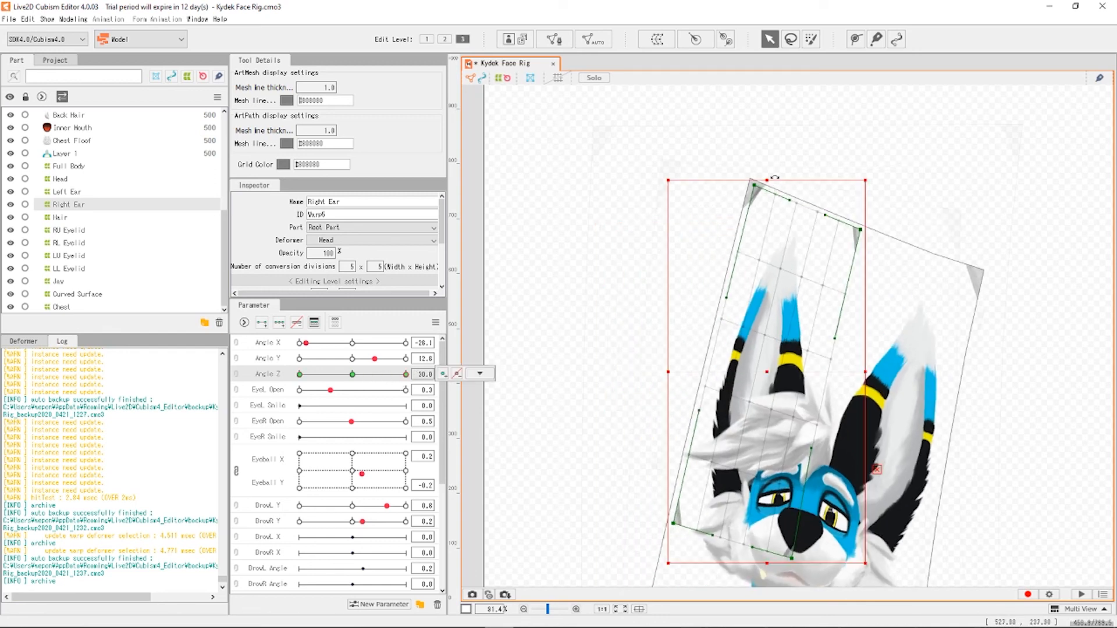
{"action": "left_click_drag", "start_coordinate": [762, 186], "coordinate": [784, 194]}
{"action": "mouse_move", "coordinate": [405, 374]}
{"action": "left_mouse_down"}
{"action": "mouse_move", "coordinate": [254, 375]}
{"action": "mouse_move", "coordinate": [437, 360]}
{"action": "mouse_move", "coordinate": [273, 355]}
{"action": "mouse_move", "coordinate": [442, 347]}
{"action": "mouse_move", "coordinate": [356, 345]}
{"action": "mouse_move", "coordinate": [383, 369]}
{"action": "mouse_move", "coordinate": [342, 373]}
{"action": "mouse_move", "coordinate": [419, 385]}
{"action": "left_mouse_up"}
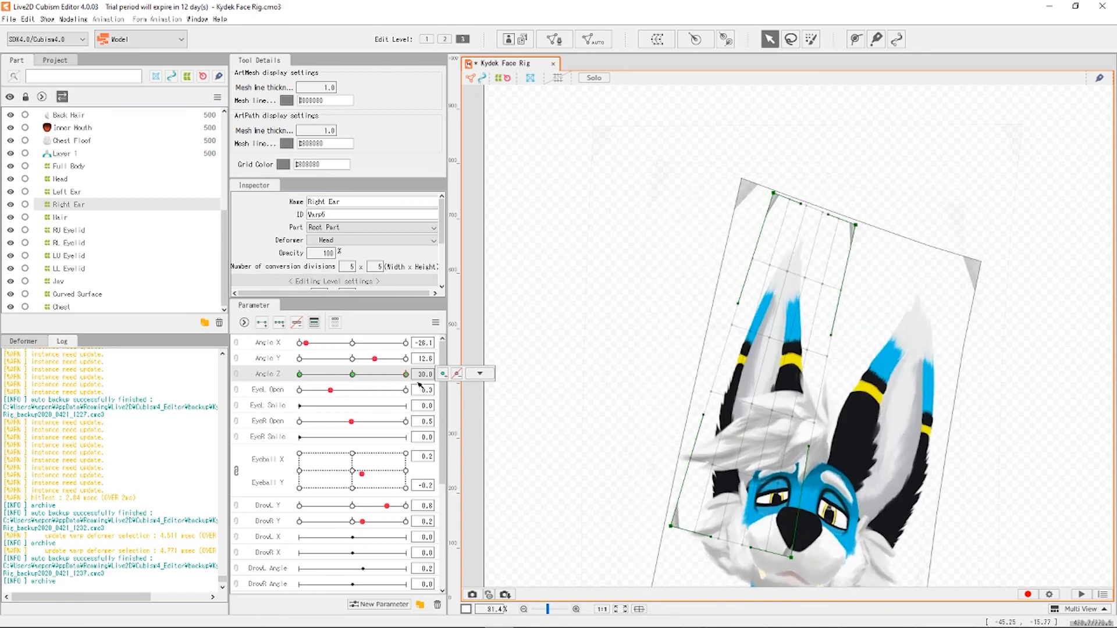
Try to rotate the Left Ear mesh clockwise at Angle Z 30 and shift it slightly up and right, checking its base.
{"action": "left_click", "coordinate": [1013, 386]}
{"action": "left_click", "coordinate": [917, 433]}
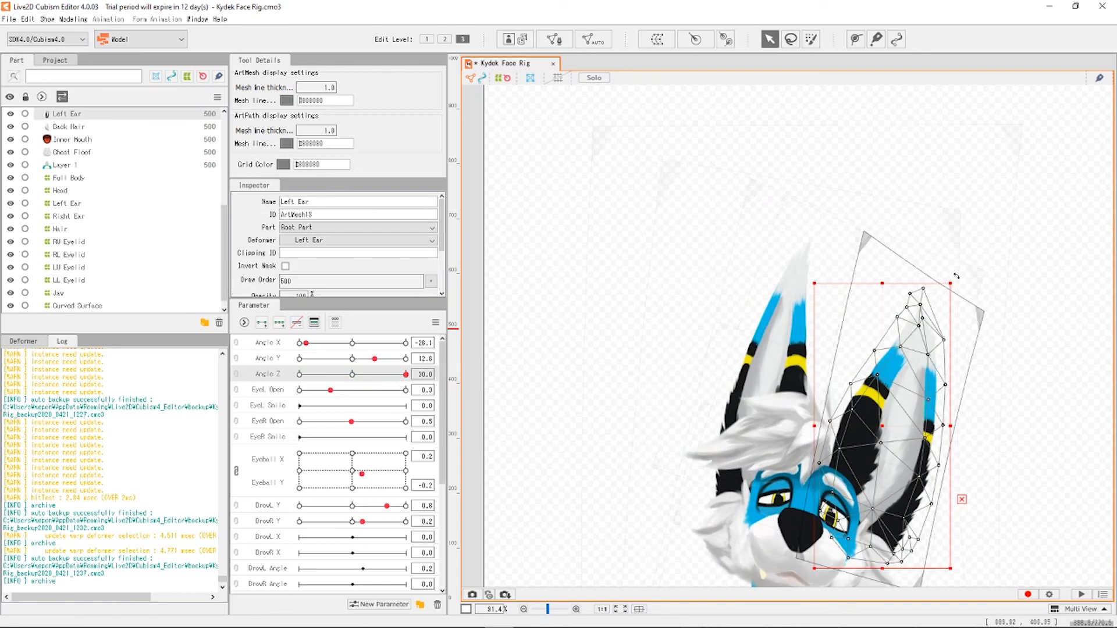
{"action": "left_click_drag", "start_coordinate": [956, 276], "coordinate": [979, 304]}
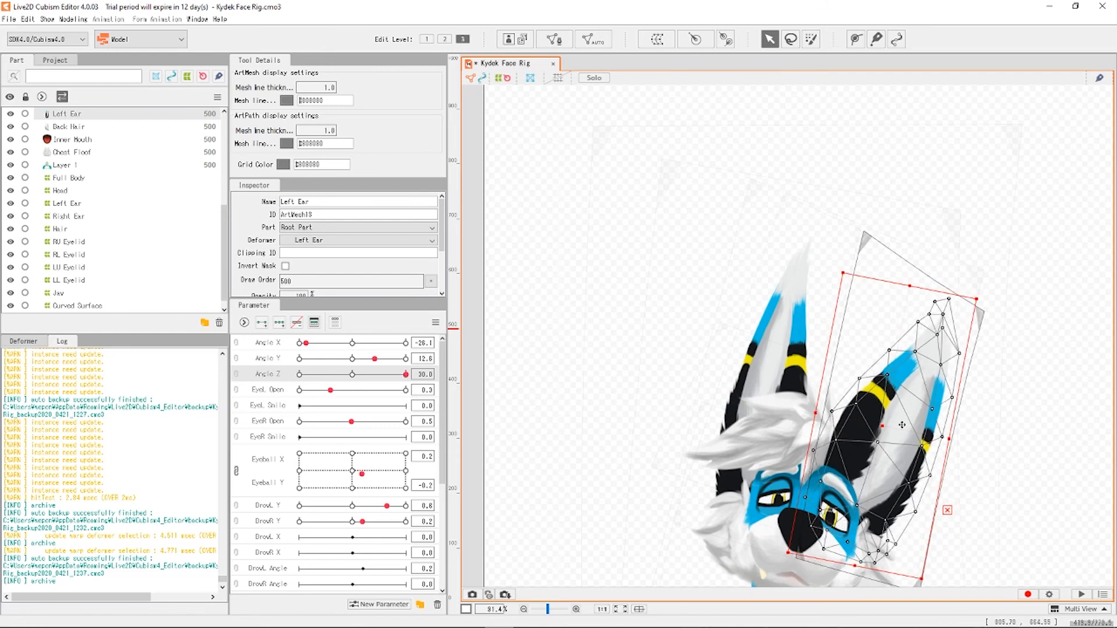
{"action": "left_click_drag", "start_coordinate": [883, 428], "coordinate": [896, 419]}
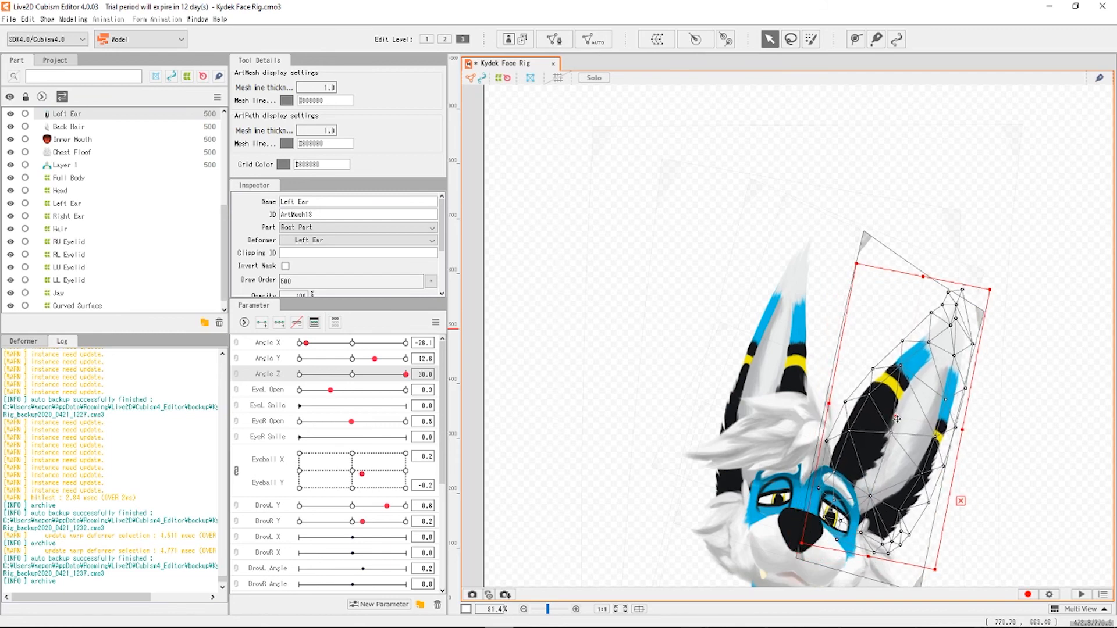
{"action": "scroll", "coordinate": [875, 442], "scroll_direction": "up", "scroll_amount": 5}
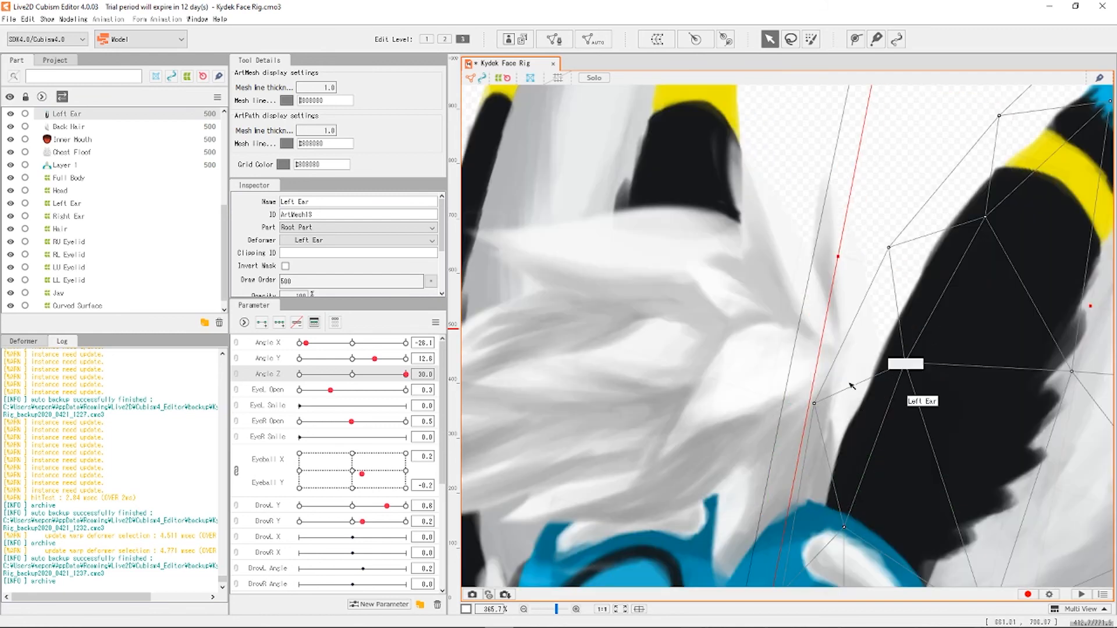
{"action": "scroll", "coordinate": [844, 407], "scroll_direction": "down", "scroll_amount": 4}
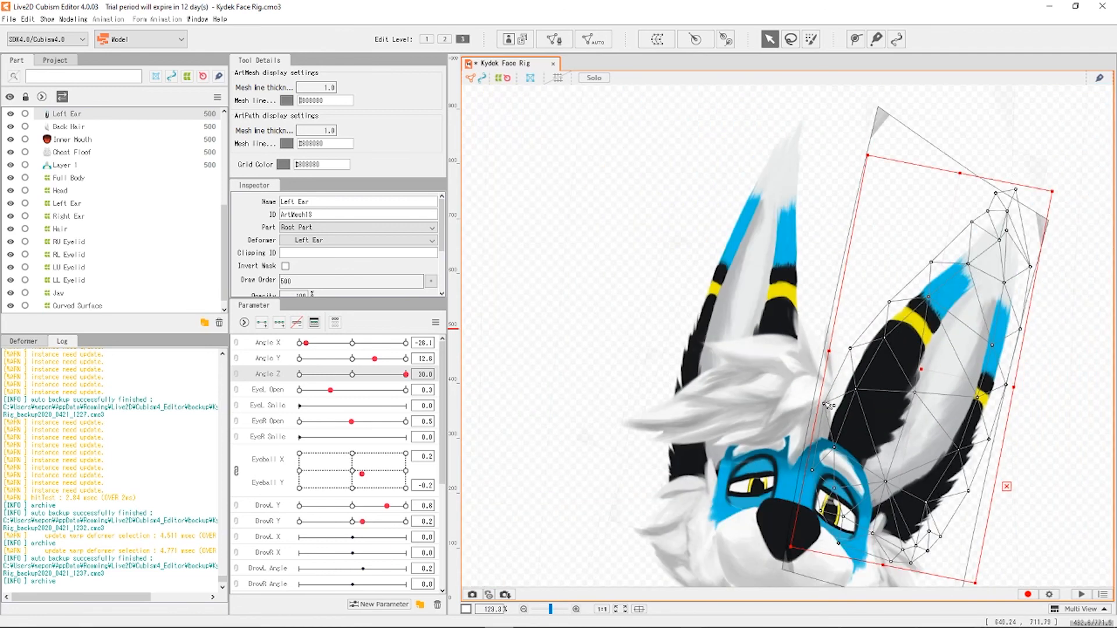
{"action": "scroll", "coordinate": [918, 291], "scroll_direction": "down", "scroll_amount": 2}
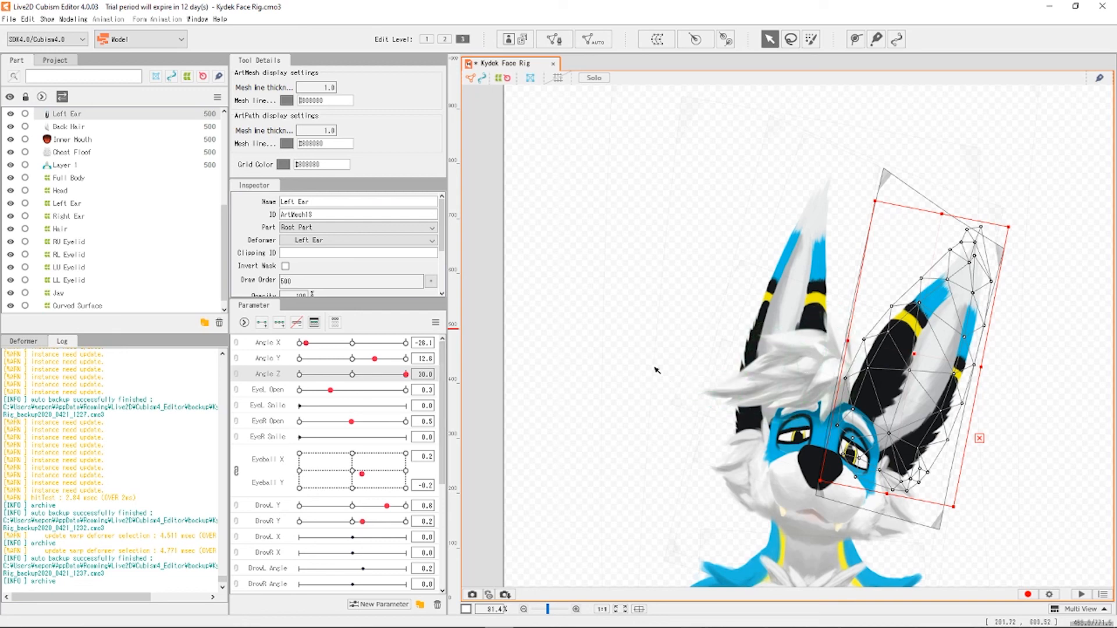
Undo the Left Ear mesh's move and rotation and the Right Ear deformer's corner change at Angle Z 30.
{"action": "key", "text": "ctrl+z"}
{"action": "key", "text": "ctrl+z"}
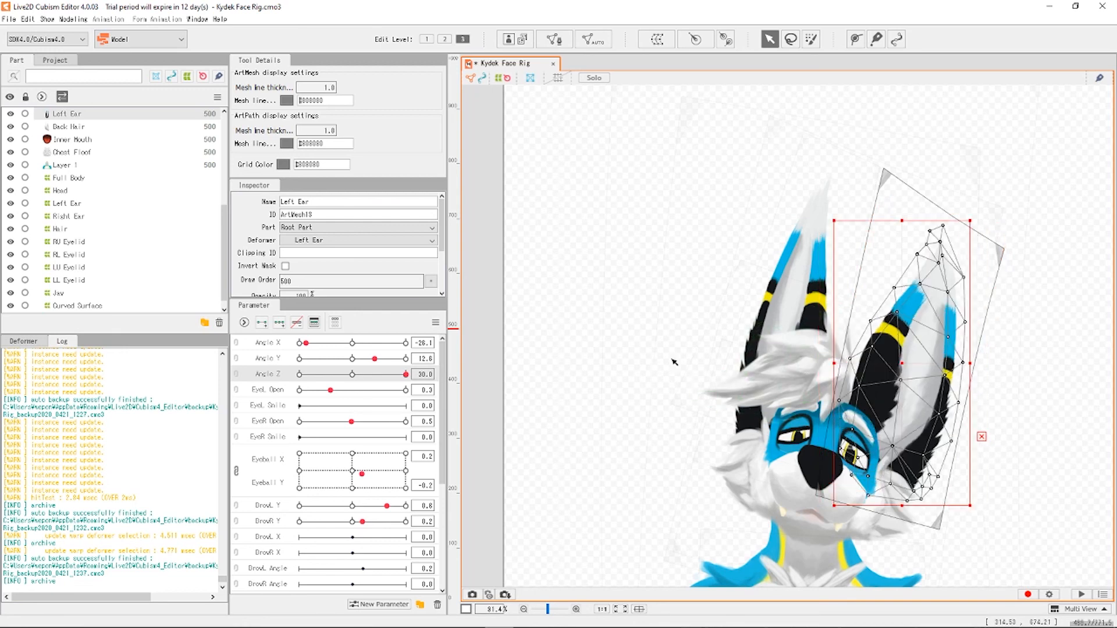
{"action": "key", "text": "ctrl+z"}
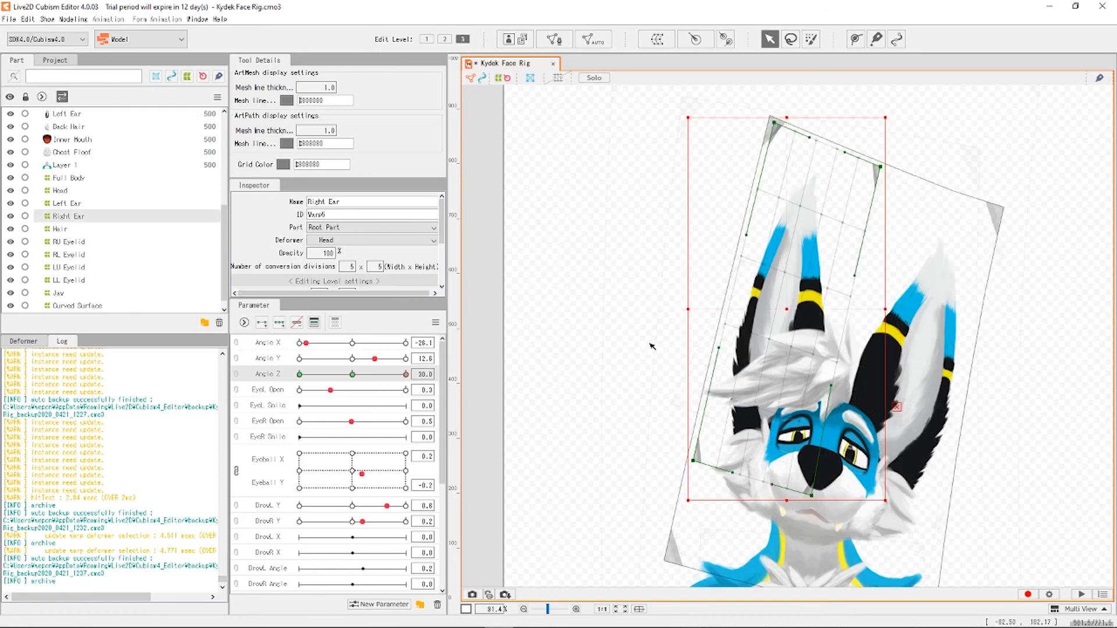
Deselect the deformer, sweep Angle Z back to about -1.5, and set EyeL Open and EyeR Open to 1.0.
{"action": "scroll", "coordinate": [625, 335], "scroll_direction": "down", "scroll_amount": 3}
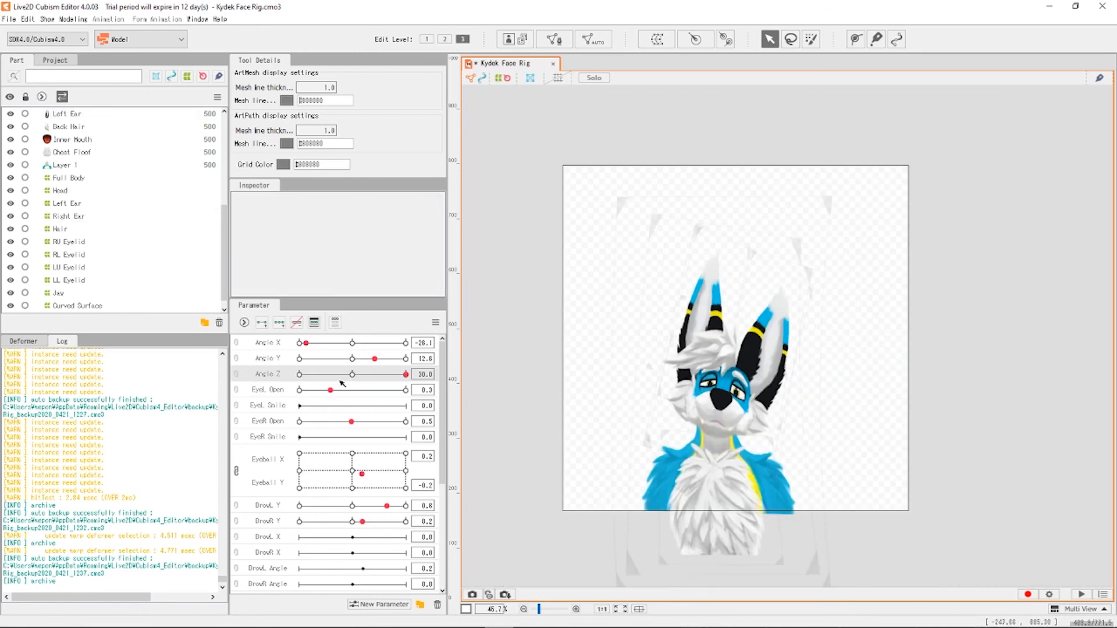
{"action": "mouse_move", "coordinate": [343, 375]}
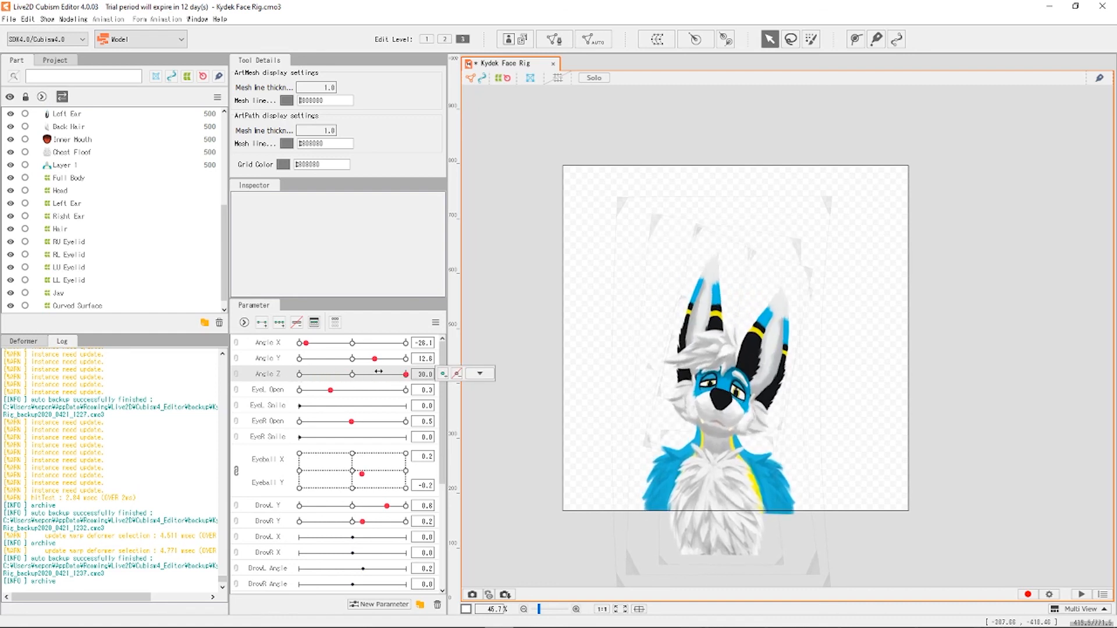
{"action": "left_click_drag", "start_coordinate": [378, 374], "coordinate": [461, 410]}
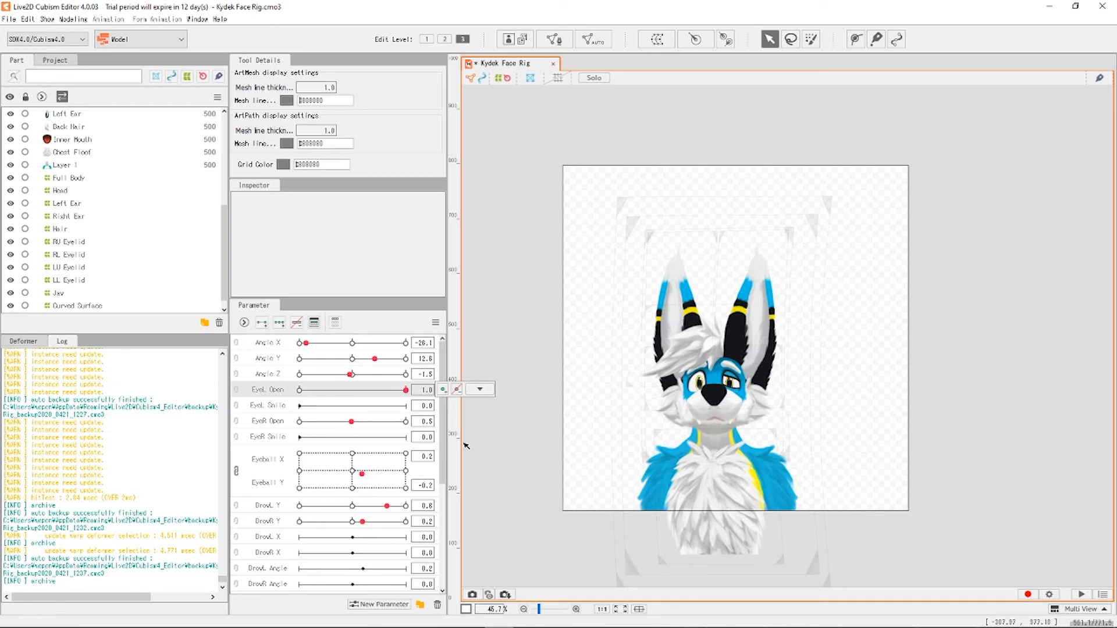
{"action": "left_click_drag", "start_coordinate": [352, 421], "coordinate": [445, 427]}
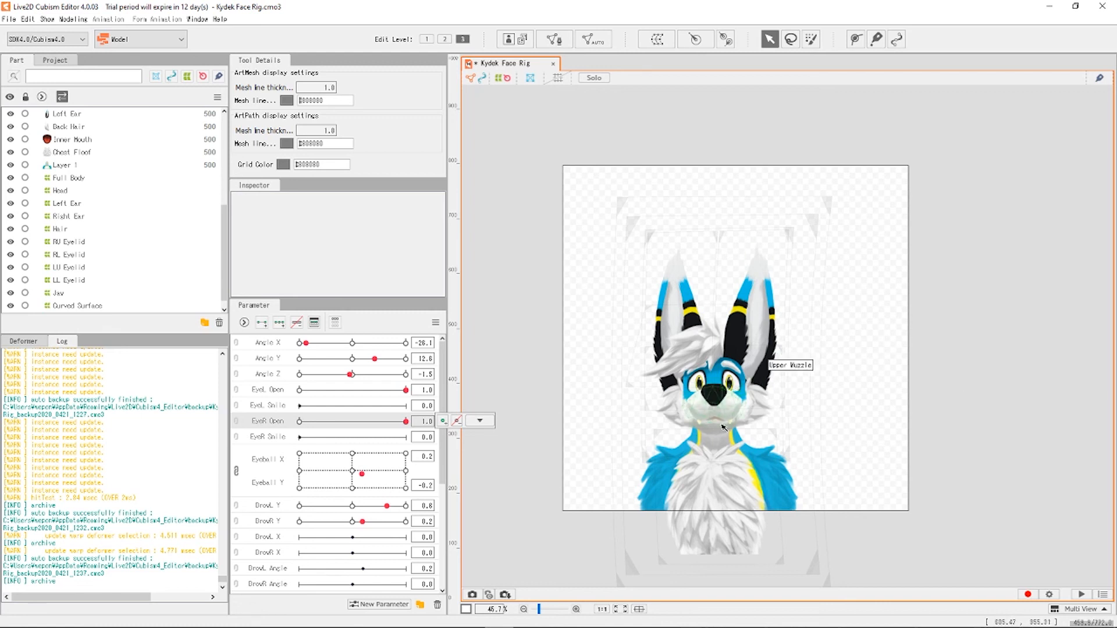
Examine the muzzle, neck and chest up close and the whole figure, then look through the remaining brow, mouth and body parameters.
{"action": "scroll", "coordinate": [706, 454], "scroll_direction": "up", "scroll_amount": 3}
{"action": "scroll", "coordinate": [706, 454], "scroll_direction": "up", "scroll_amount": 3}
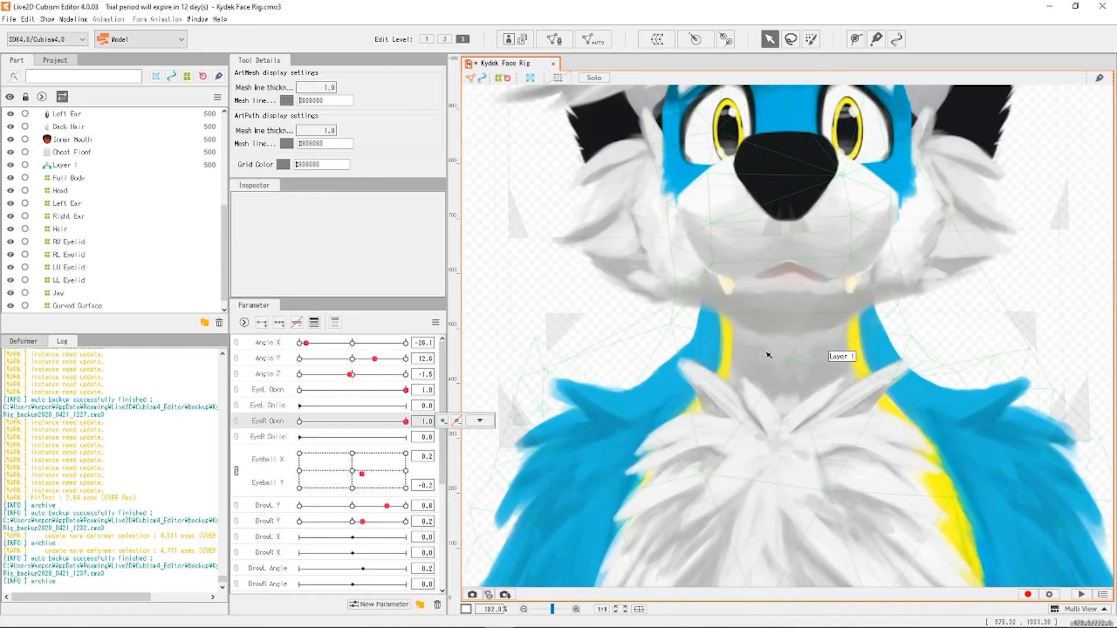
{"action": "scroll", "coordinate": [742, 366], "scroll_direction": "down", "scroll_amount": 3}
{"action": "scroll", "coordinate": [741, 366], "scroll_direction": "down", "scroll_amount": 5}
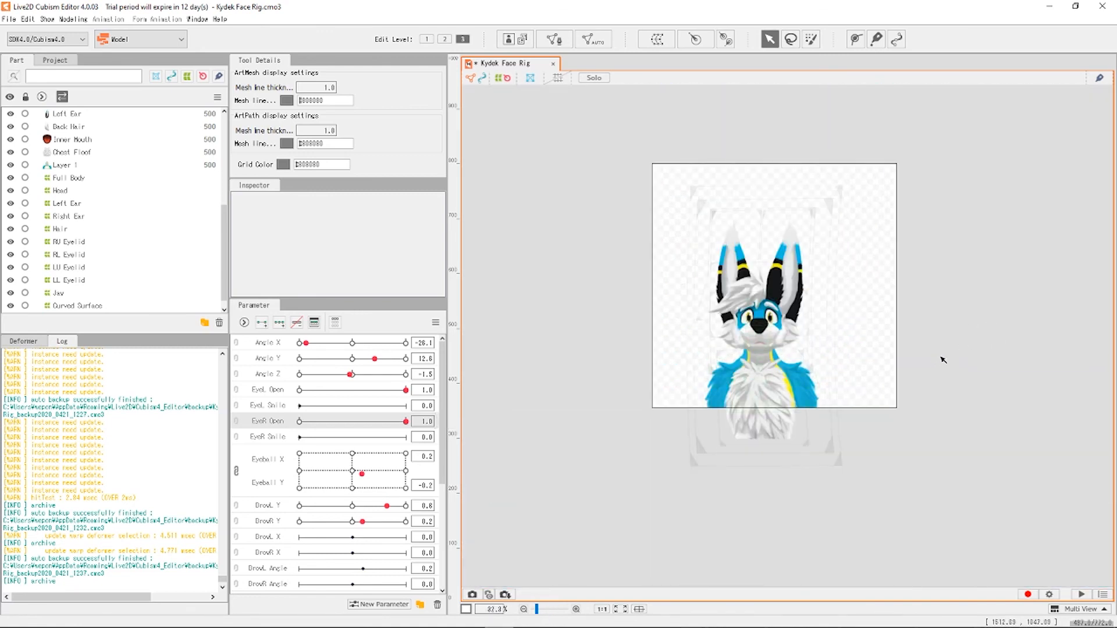
{"action": "scroll", "coordinate": [779, 231], "scroll_direction": "up", "scroll_amount": 2}
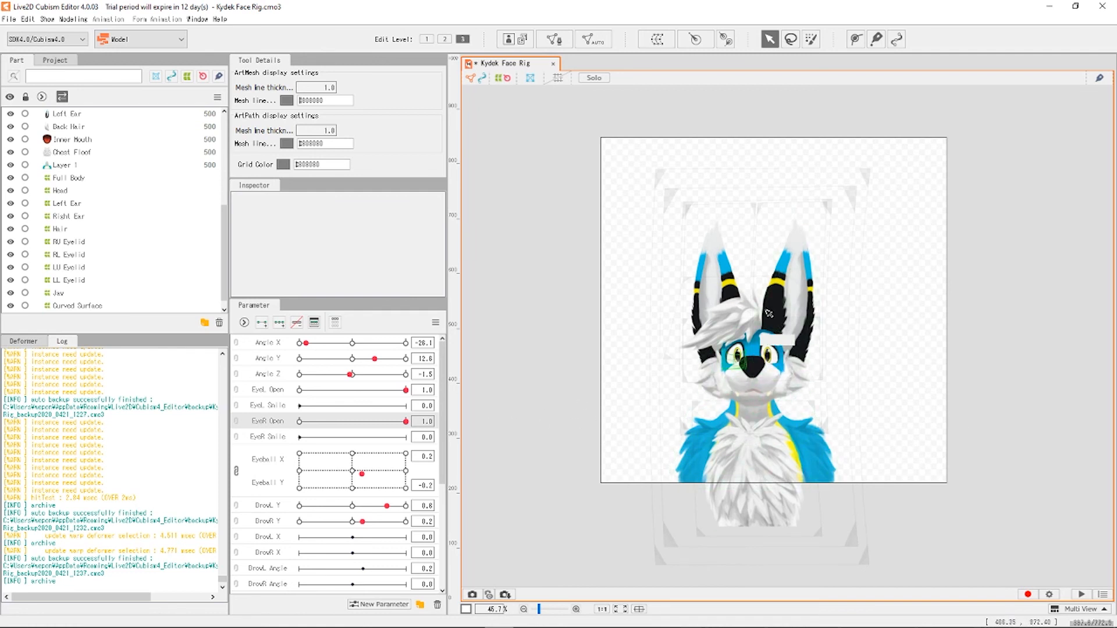
{"action": "scroll", "coordinate": [340, 477], "scroll_direction": "down", "scroll_amount": 3}
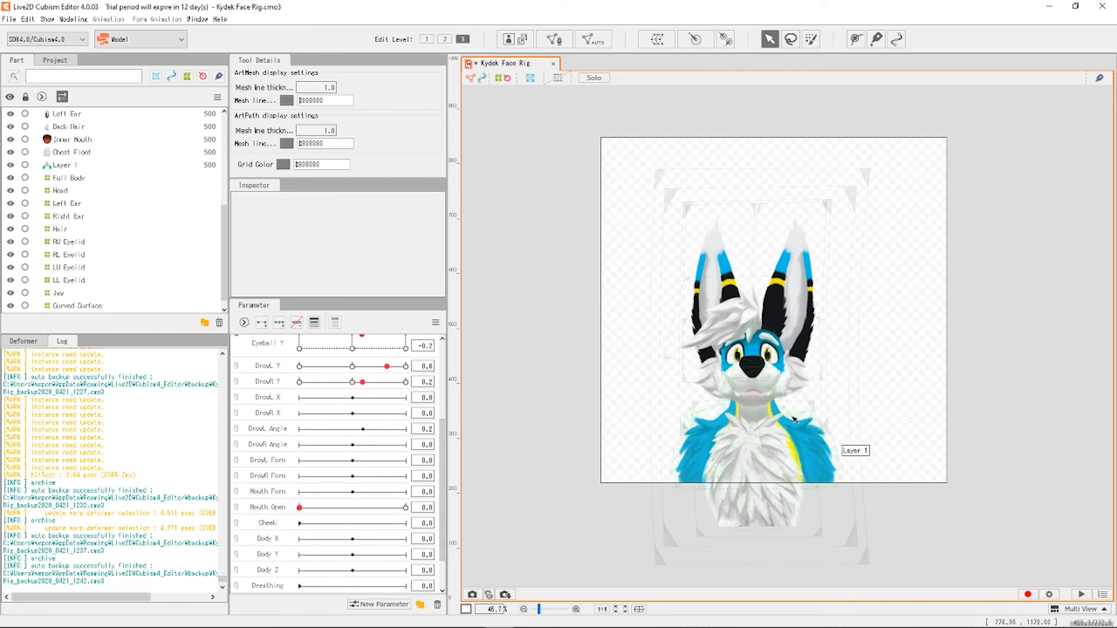
Review the coverage of the Curved Surface, Chest, eyelid, Hair, ear, Head and Full Body deformers one by one, then deselect.
{"action": "scroll", "coordinate": [109, 244], "scroll_direction": "down", "scroll_amount": 1}
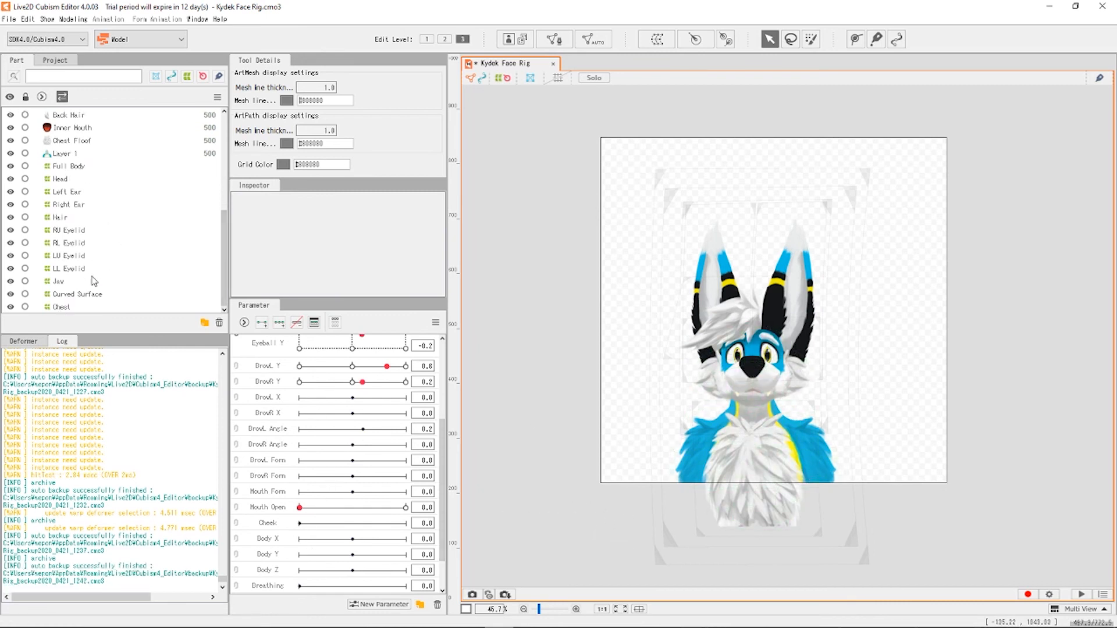
{"action": "left_click", "coordinate": [78, 296]}
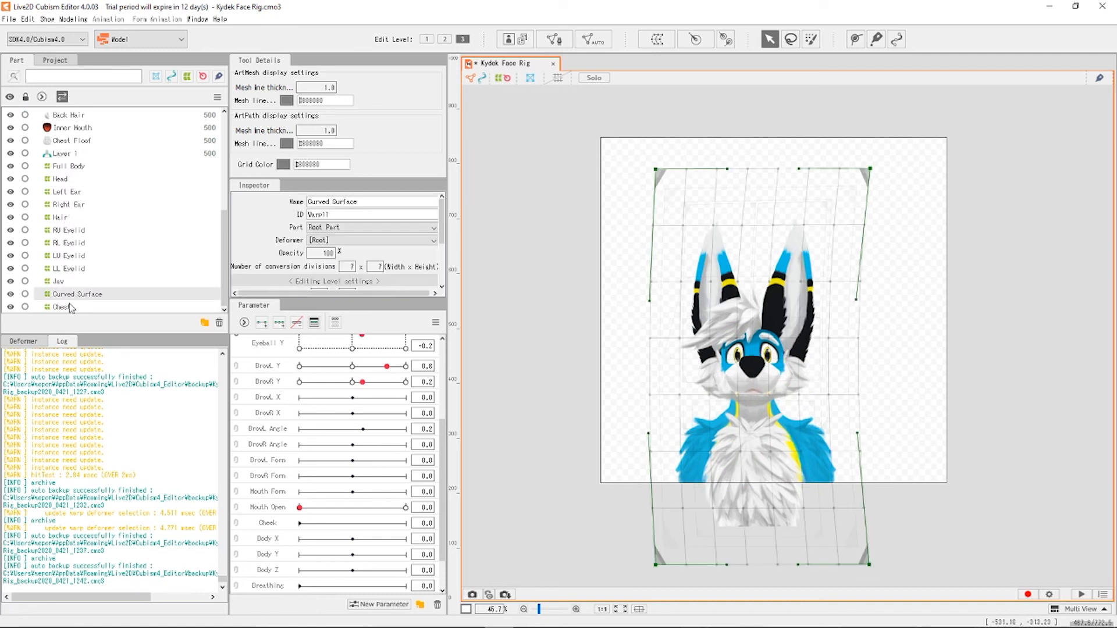
{"action": "left_click", "coordinate": [65, 309]}
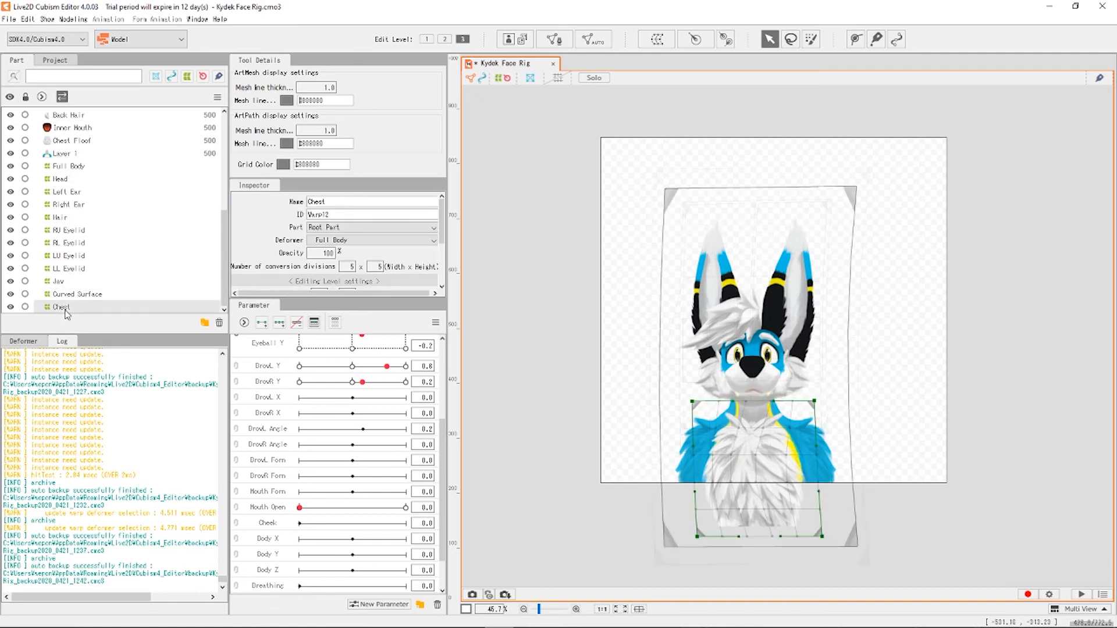
{"action": "left_click", "coordinate": [81, 256]}
{"action": "left_click", "coordinate": [81, 219]}
{"action": "left_click", "coordinate": [87, 206]}
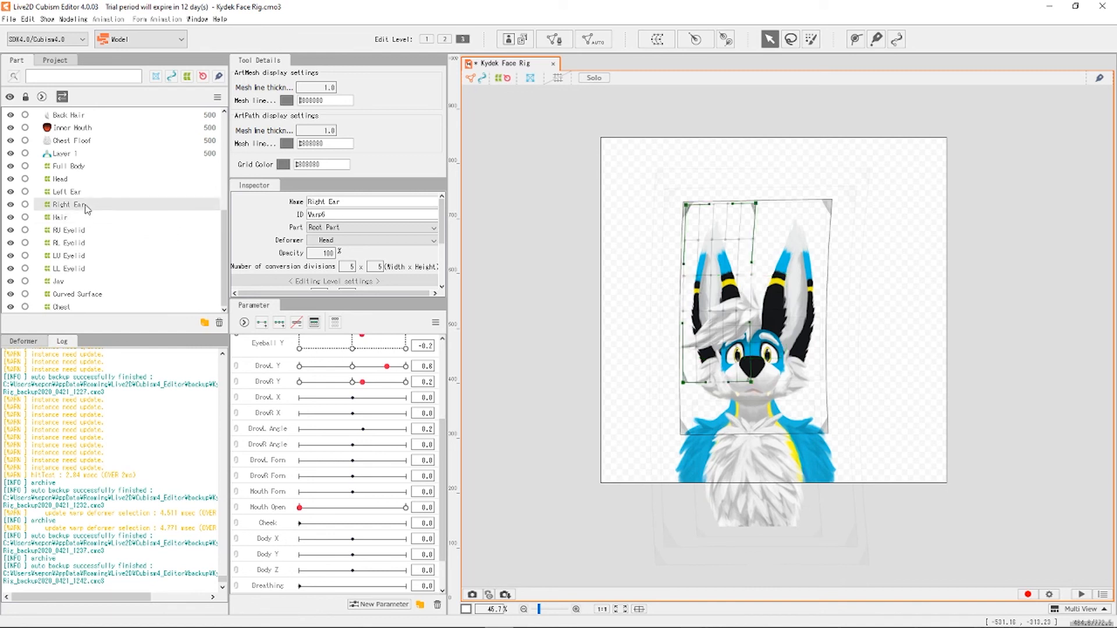
{"action": "left_click", "coordinate": [87, 192]}
{"action": "left_click", "coordinate": [90, 180]}
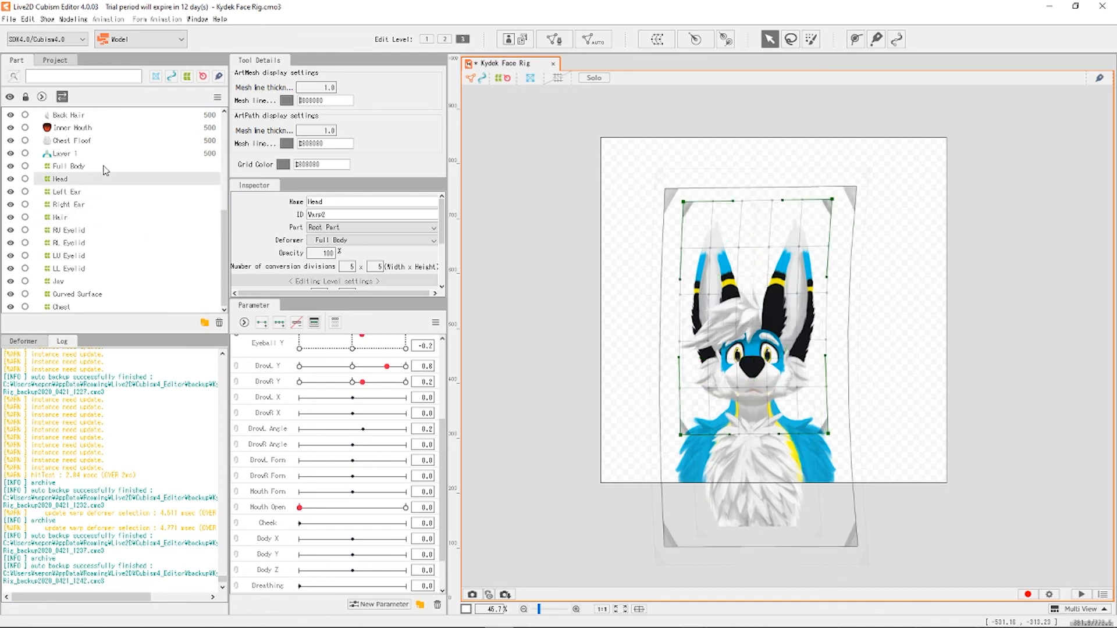
{"action": "left_click", "coordinate": [105, 167]}
{"action": "left_click", "coordinate": [540, 294]}
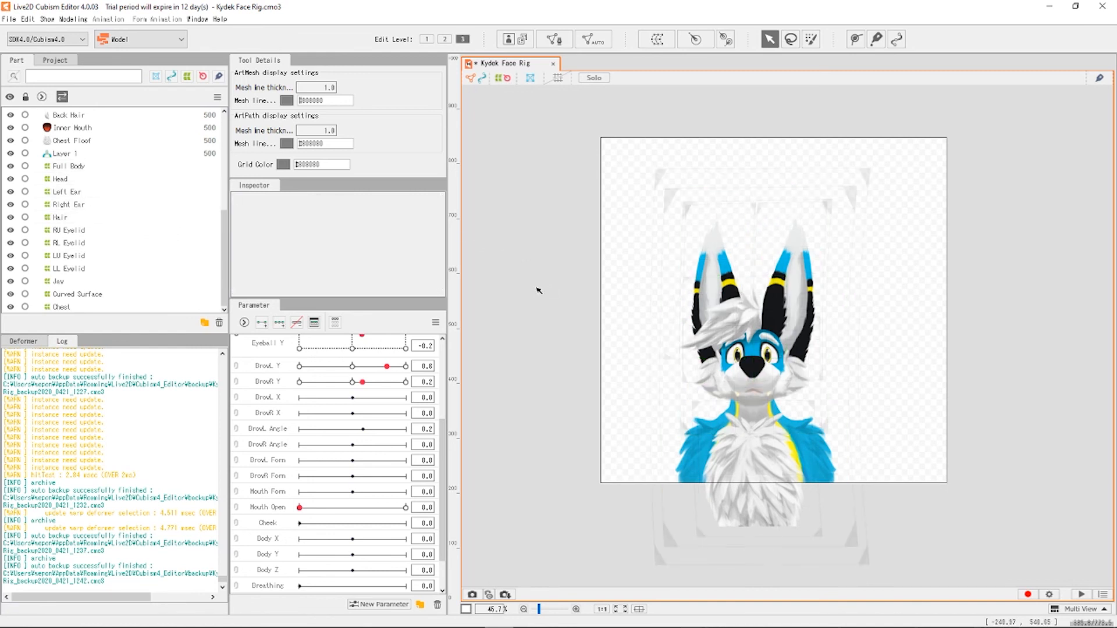
{"action": "scroll", "coordinate": [321, 439], "scroll_direction": "up", "scroll_amount": 3}
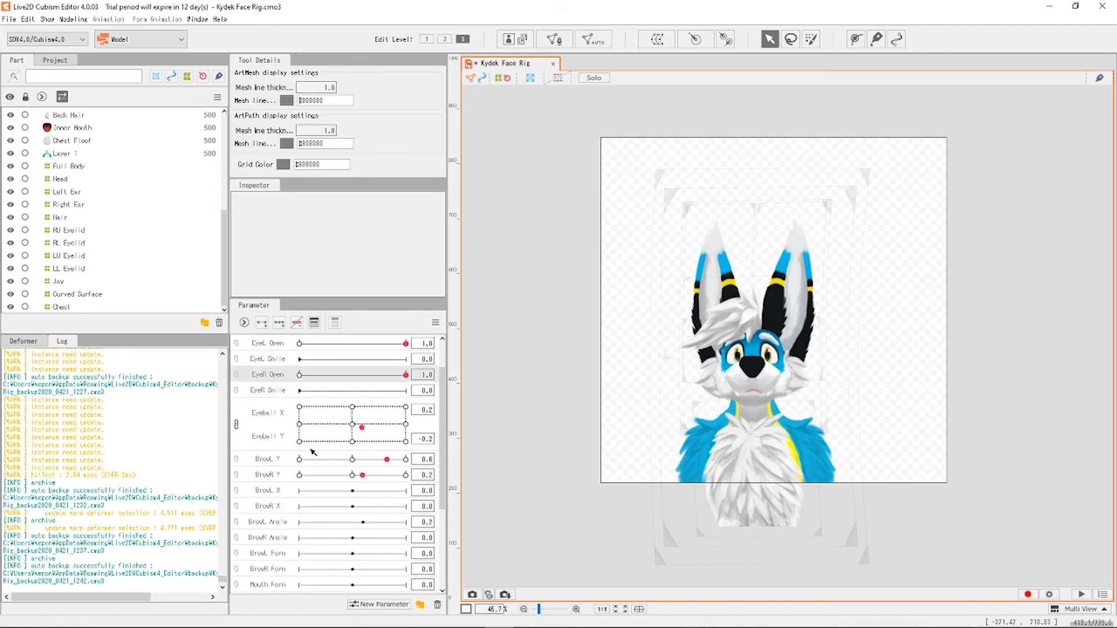